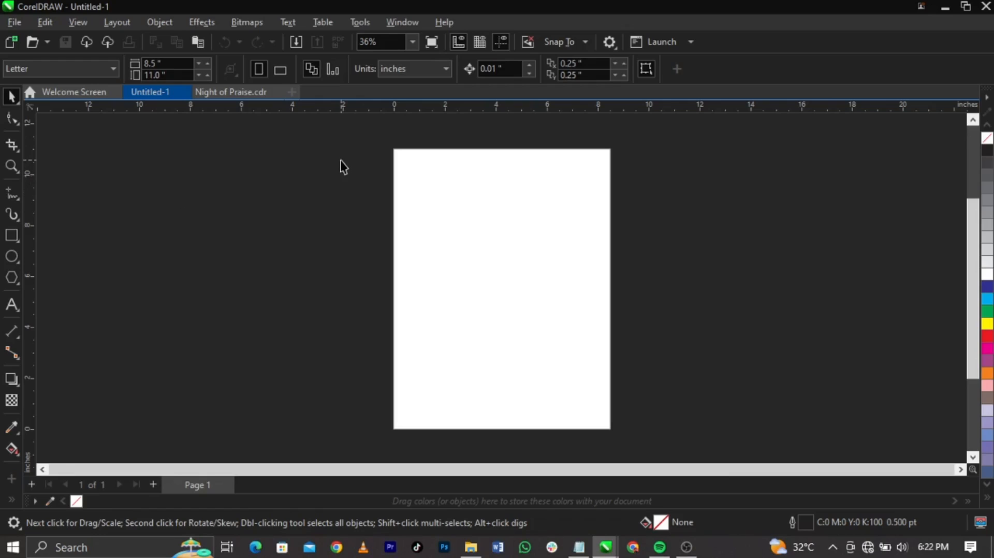
- Set the page size to 10 by 10 inches and fit the page in view
{"action": "double_click", "coordinate": [155, 62]}
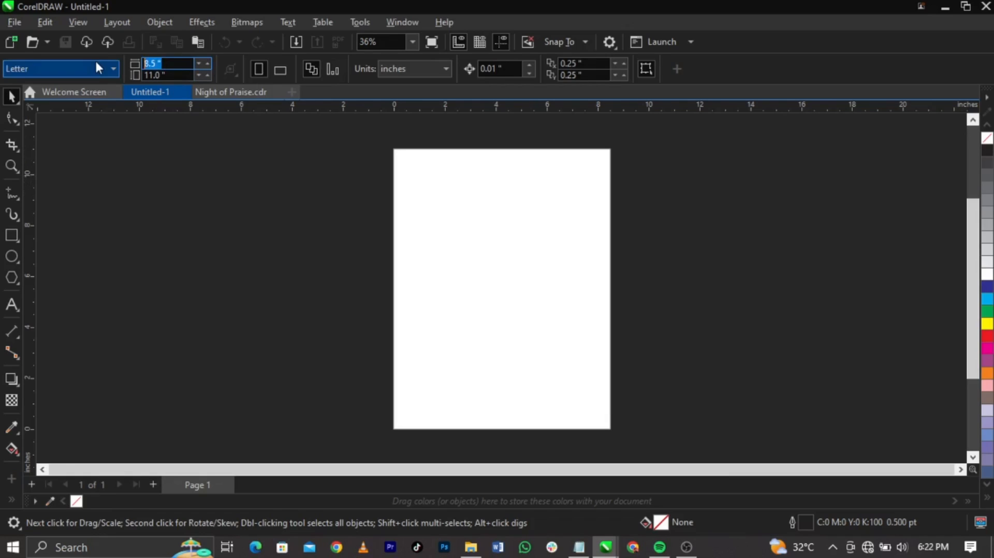
{"action": "type", "text": "10"}
{"action": "key", "text": "Tab"}
{"action": "type", "text": "10"}
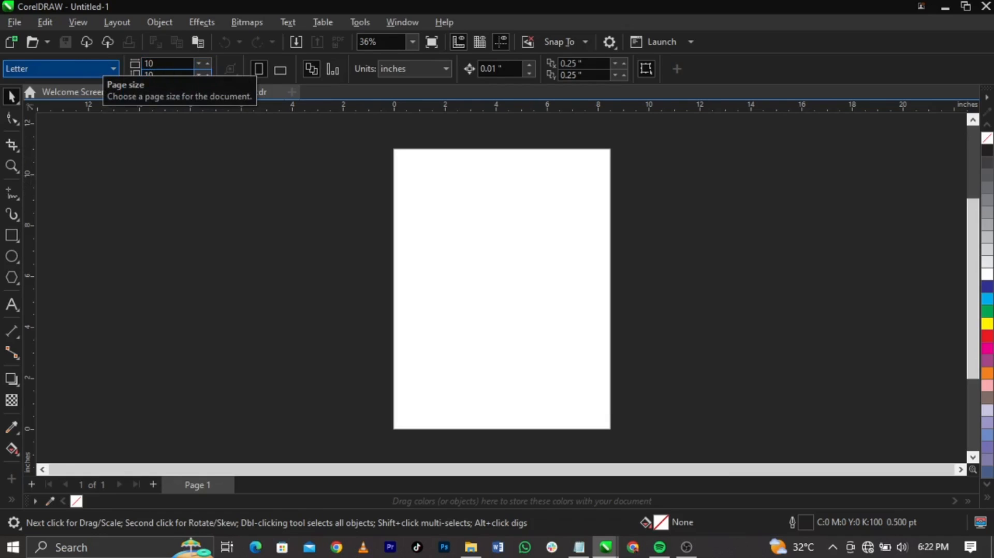
{"action": "left_click_drag", "start_coordinate": [181, 65], "coordinate": [105, 57]}
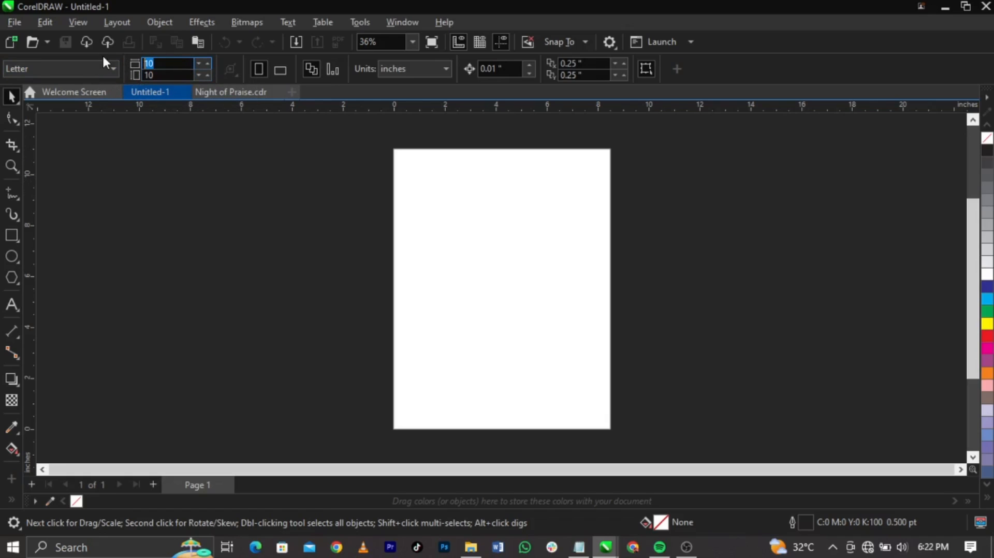
{"action": "type", "text": "10"}
{"action": "key", "text": "Tab"}
{"action": "type", "text": "10"}
{"action": "key", "text": "Return"}
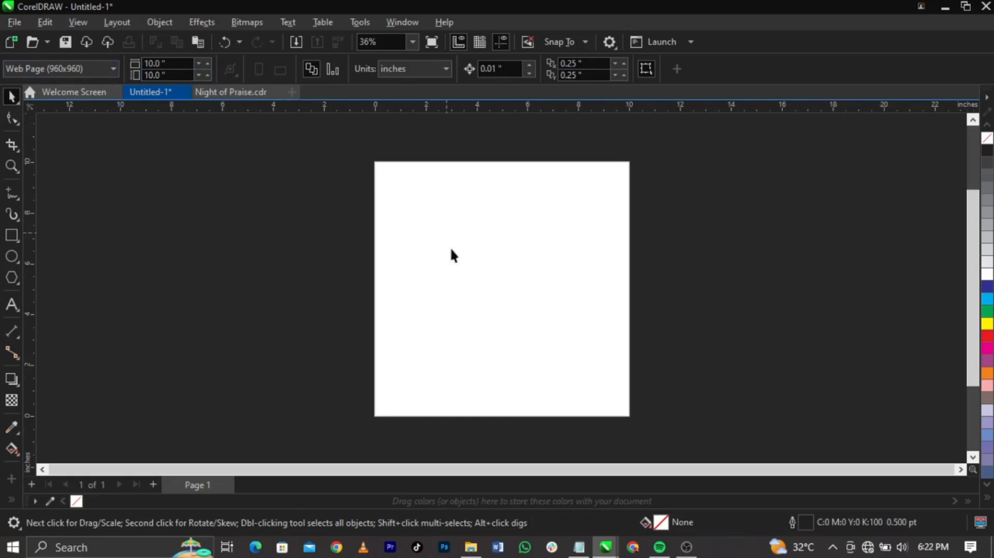
{"action": "key", "text": "shift+F4"}
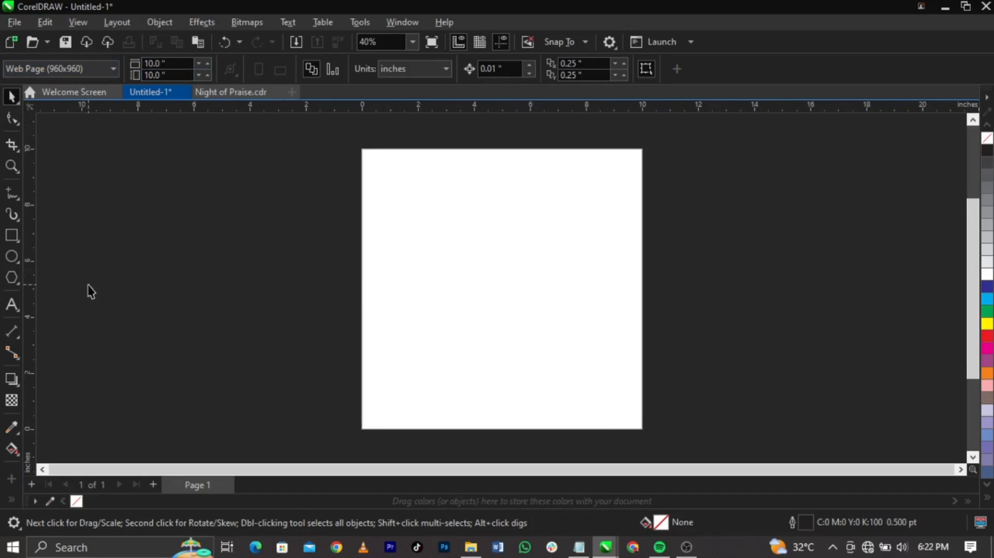
- Add a page-sized rectangle, centre it on the page and remove its outline
{"action": "double_click", "coordinate": [14, 239]}
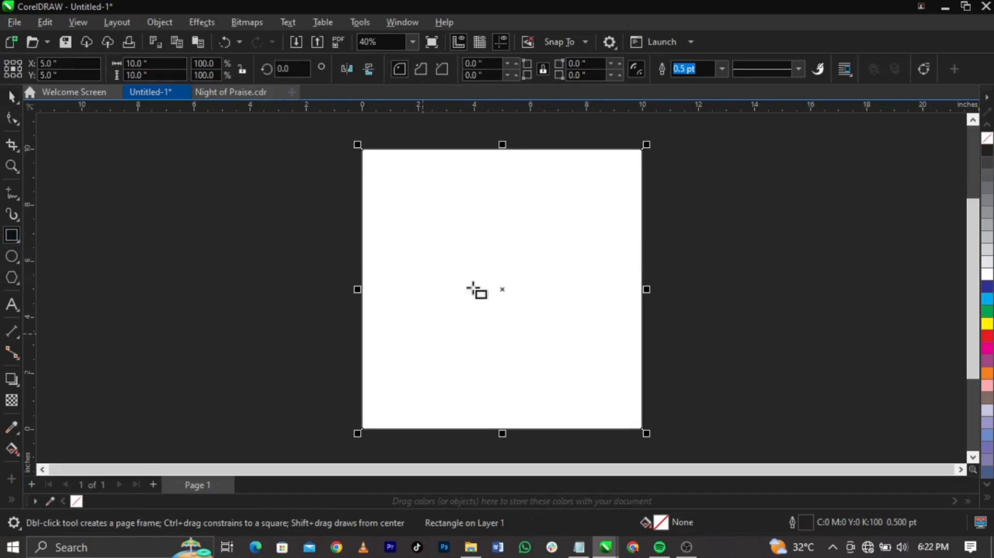
{"action": "key", "text": "space"}
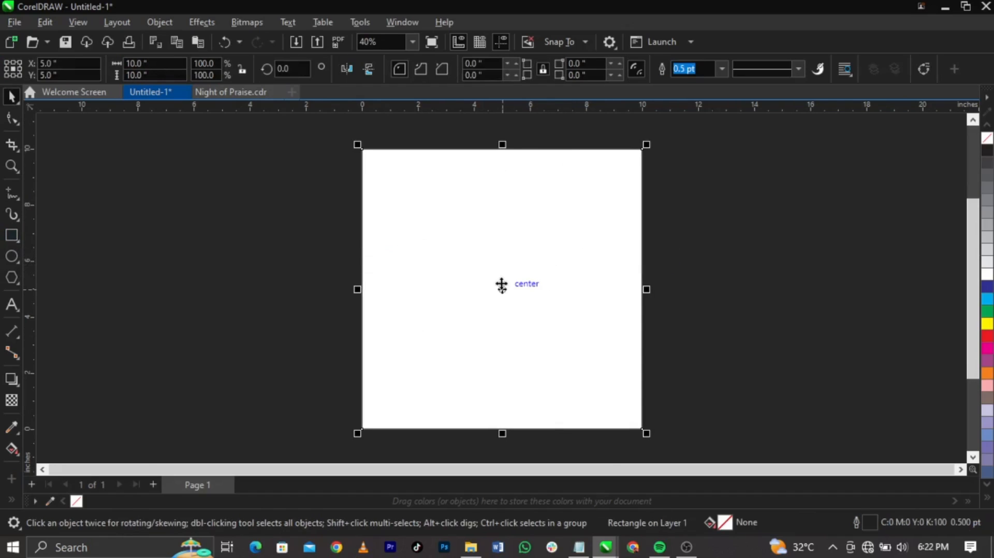
{"action": "left_click_drag", "start_coordinate": [503, 288], "coordinate": [570, 310]}
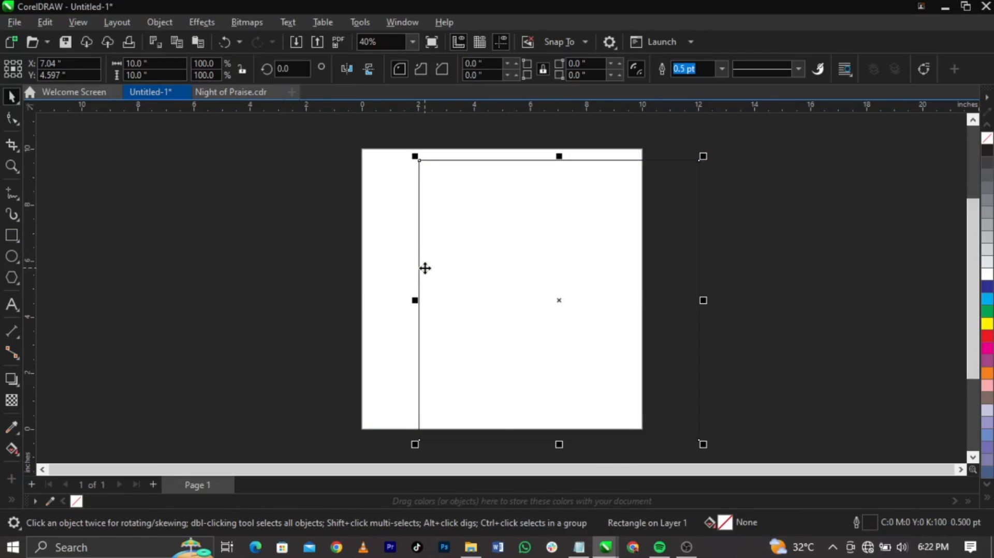
{"action": "key", "text": "p"}
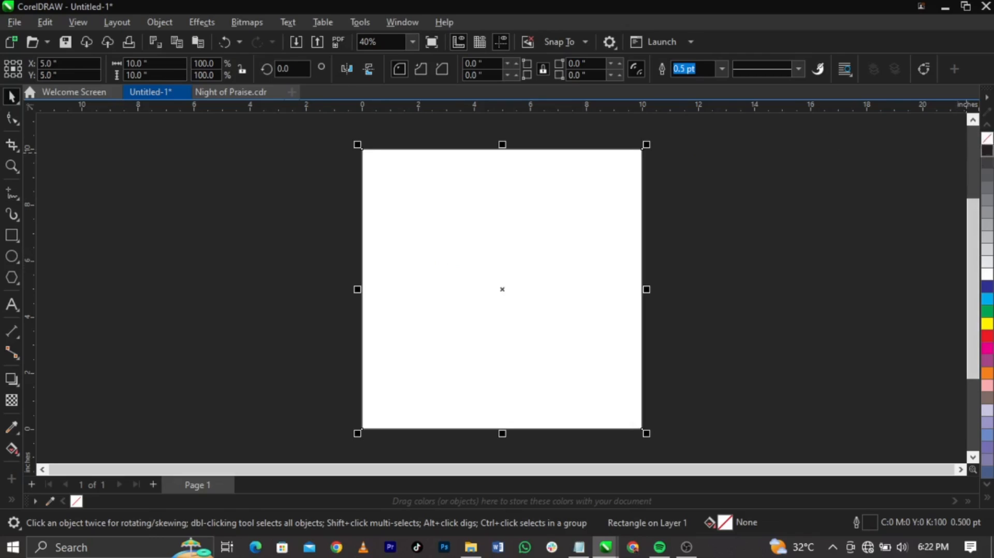
{"action": "right_click", "coordinate": [988, 141]}
{"action": "left_click", "coordinate": [300, 207]}
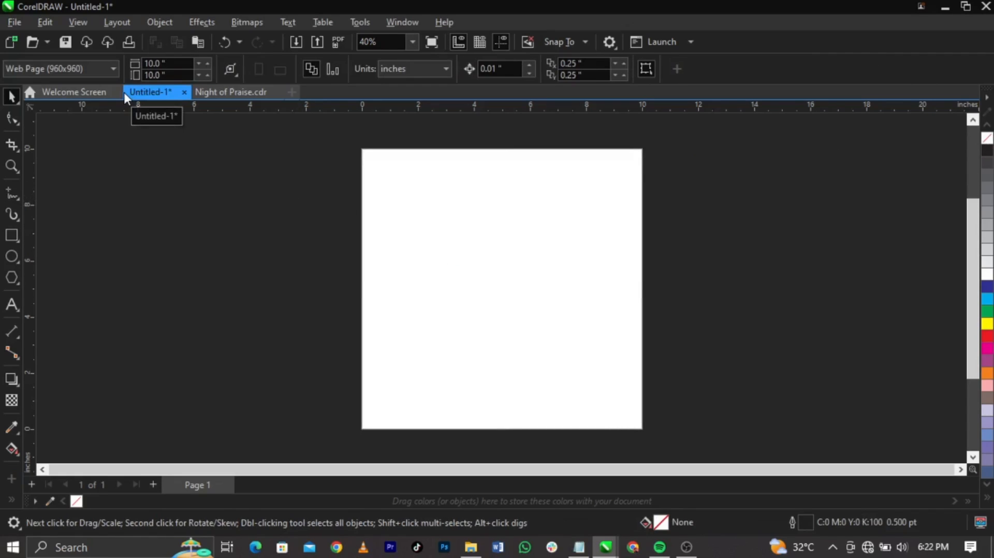
{"action": "left_click", "coordinate": [17, 21]}
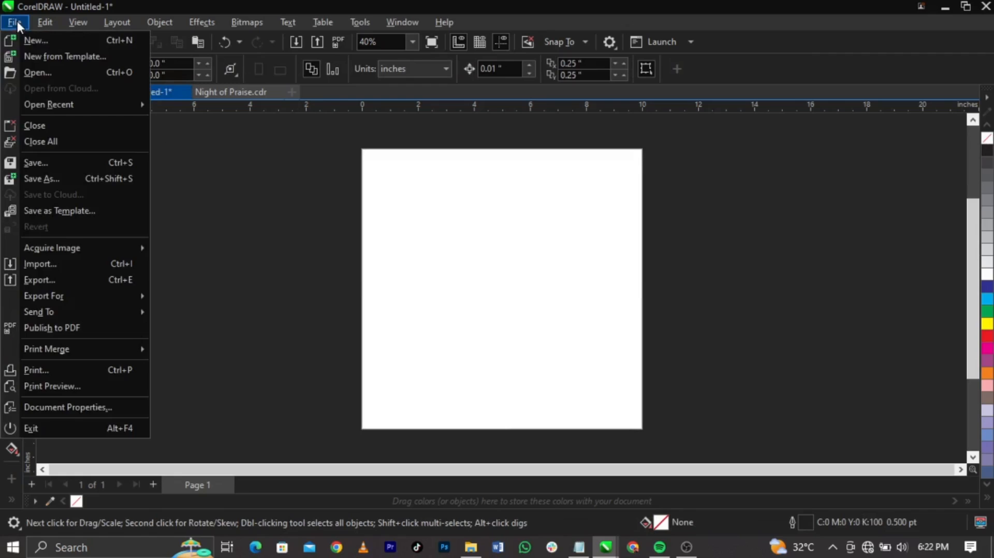
{"action": "left_click", "coordinate": [70, 286]}
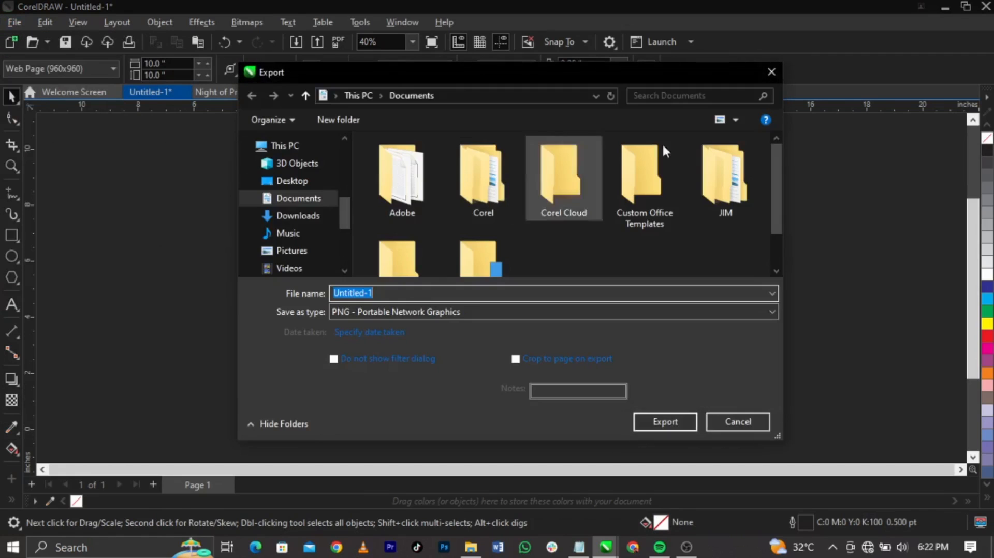
{"action": "left_click", "coordinate": [766, 76]}
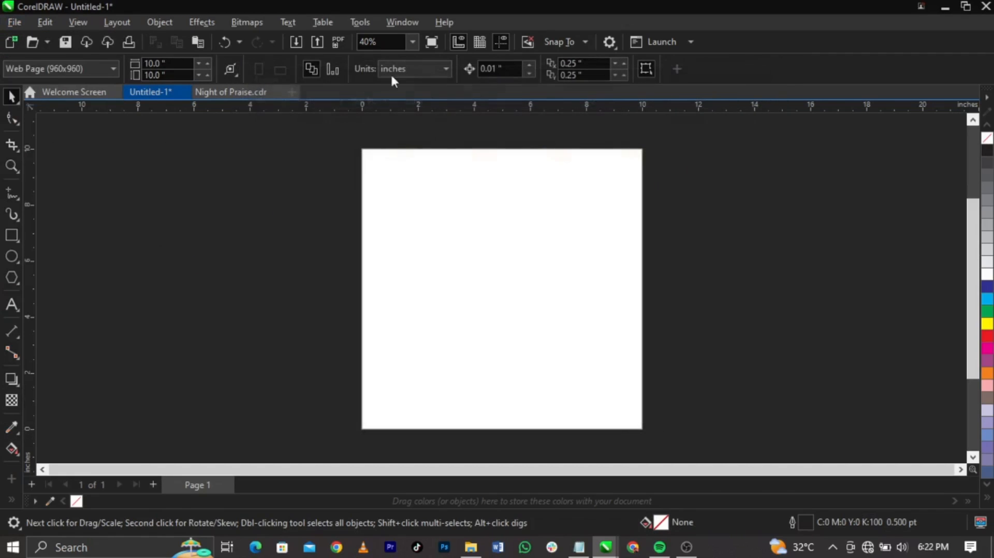
- Import the photos, logo, saxophone, light effects and wall image from the Night of Praise folder in Downloads, excluding the finished flyer and text file
{"action": "left_click", "coordinate": [12, 23]}
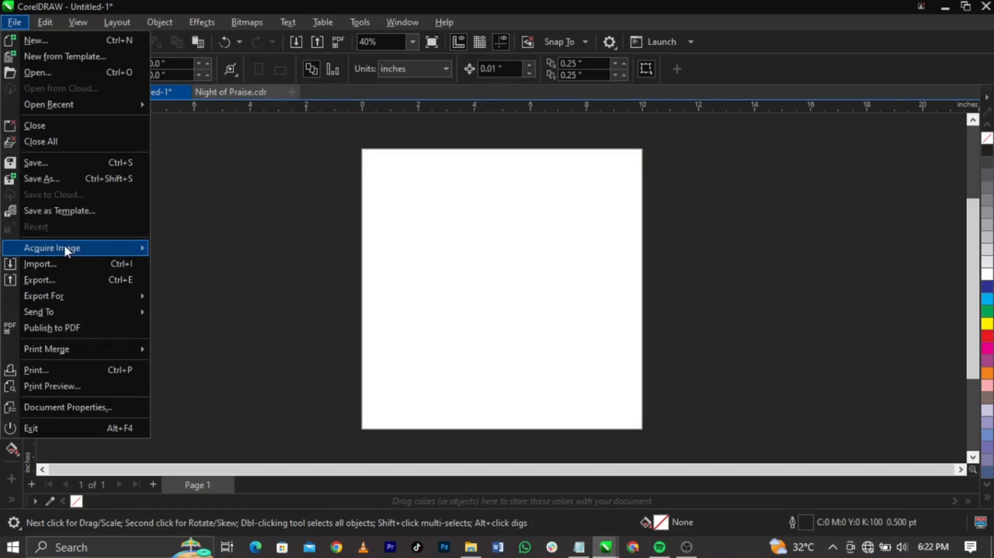
{"action": "left_click", "coordinate": [66, 264]}
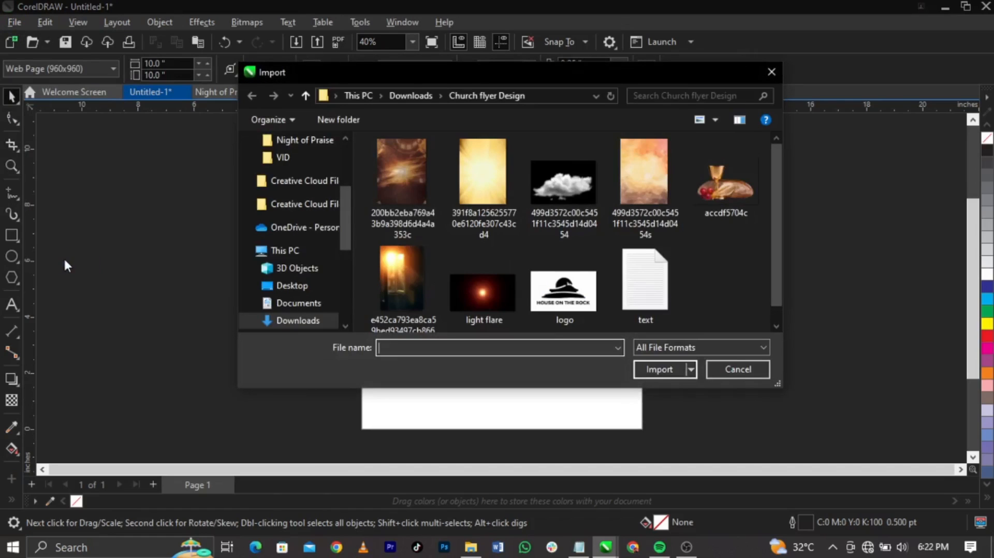
{"action": "left_click", "coordinate": [317, 322]}
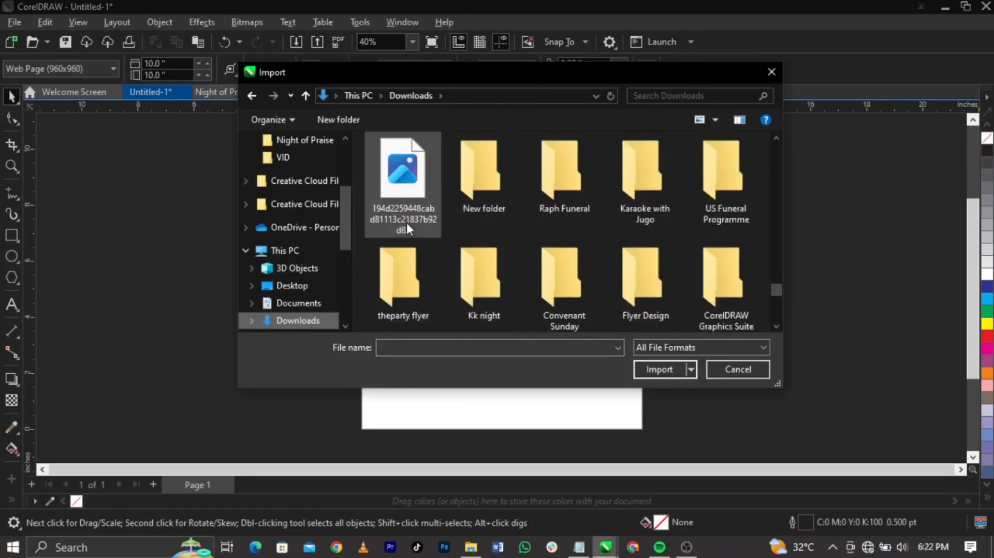
{"action": "scroll", "coordinate": [406, 223], "scroll_direction": "up", "scroll_amount": 10}
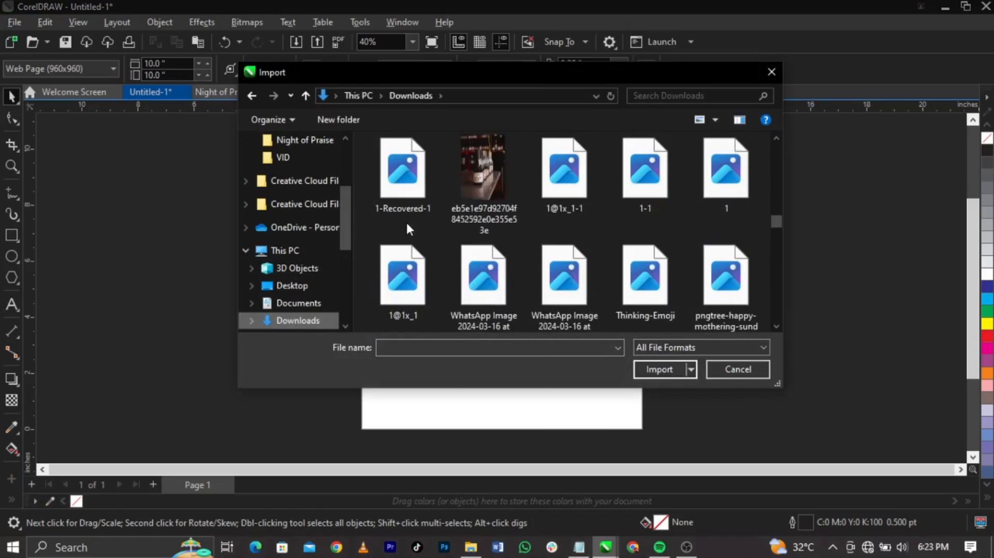
{"action": "scroll", "coordinate": [406, 222], "scroll_direction": "up", "scroll_amount": 10}
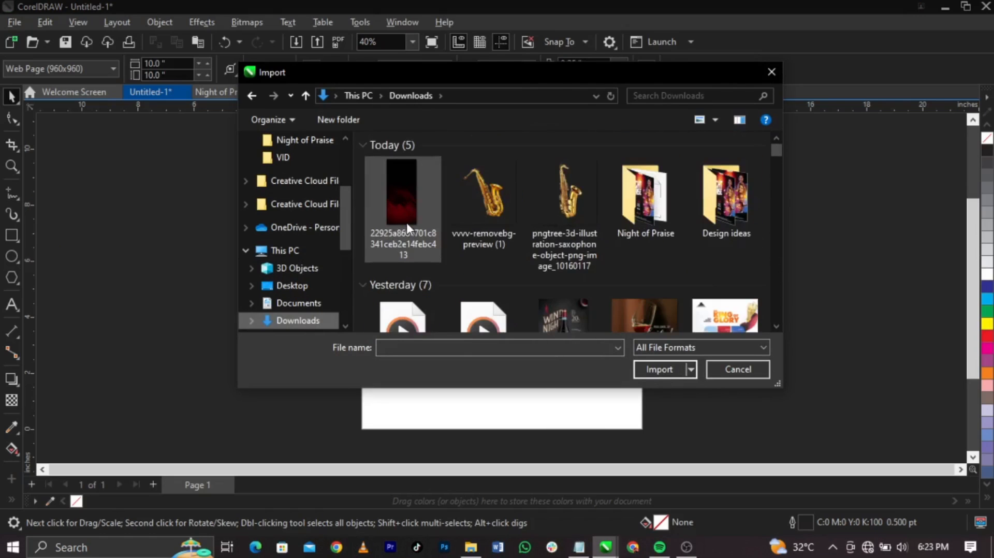
{"action": "double_click", "coordinate": [658, 197]}
{"action": "key", "text": "ctrl+a"}
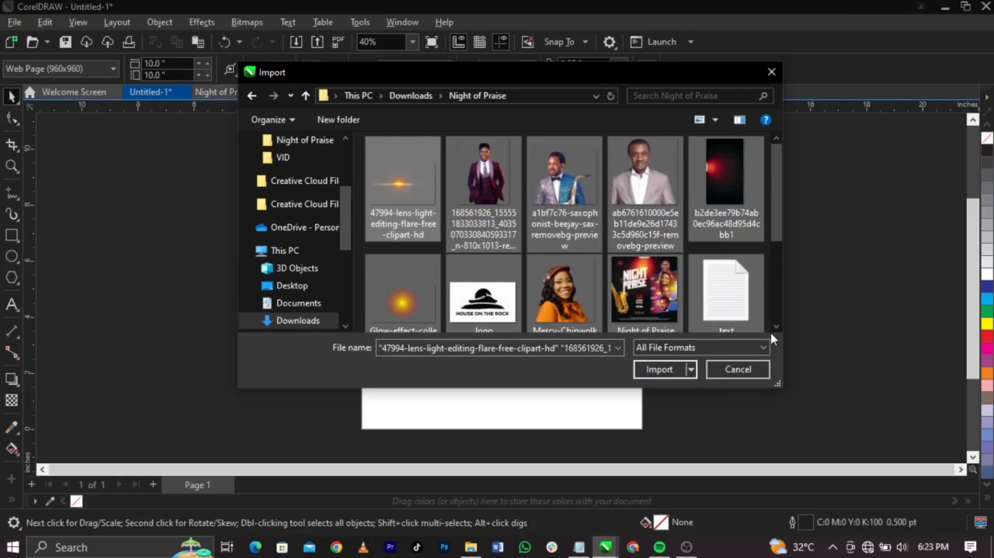
{"action": "scroll", "coordinate": [769, 330], "scroll_direction": "down", "scroll_amount": 1}
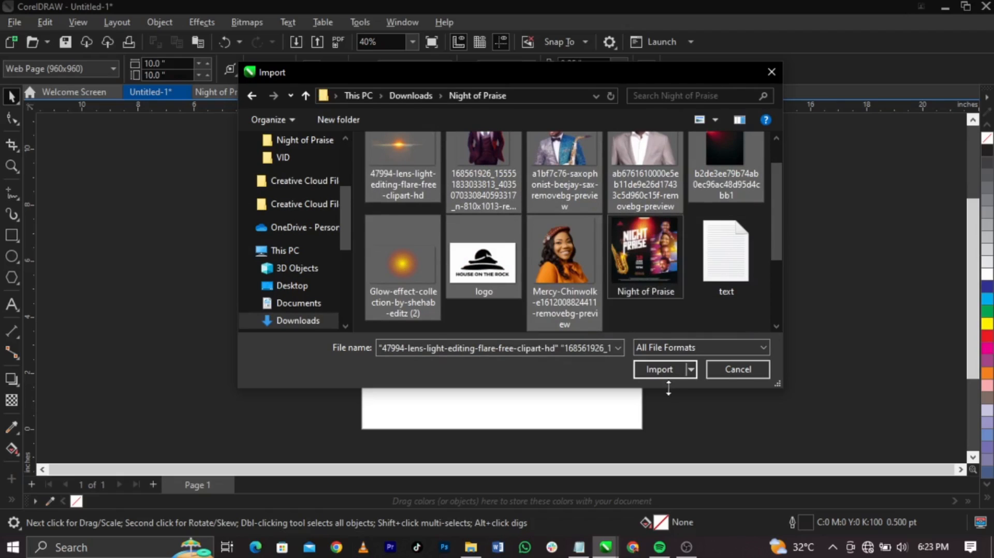
{"action": "left_click", "coordinate": [665, 371]}
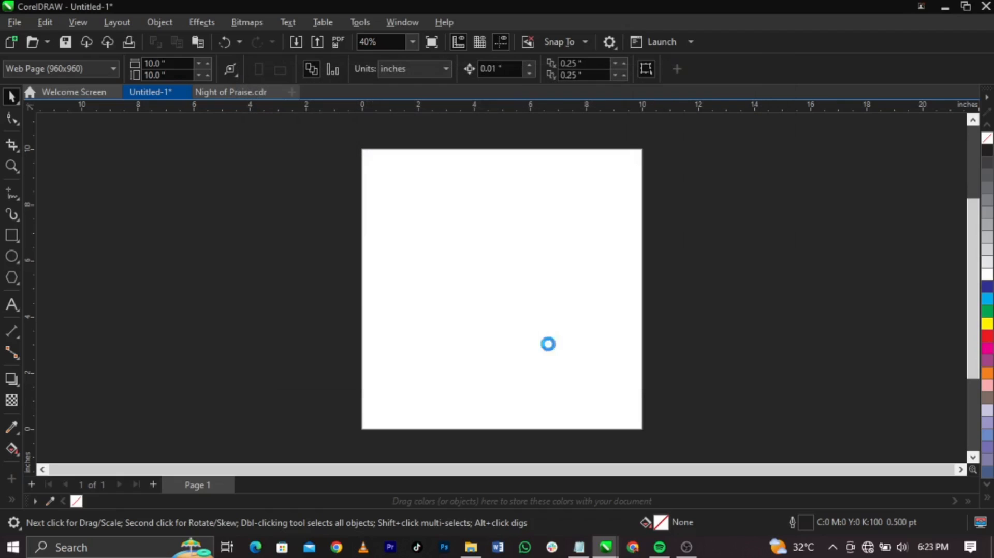
- Place the nine imported images at reduced size on the empty workspace beside the page
{"action": "left_click", "coordinate": [167, 186]}
{"action": "left_click", "coordinate": [138, 233]}
{"action": "left_click_drag", "start_coordinate": [111, 279], "coordinate": [237, 353]}
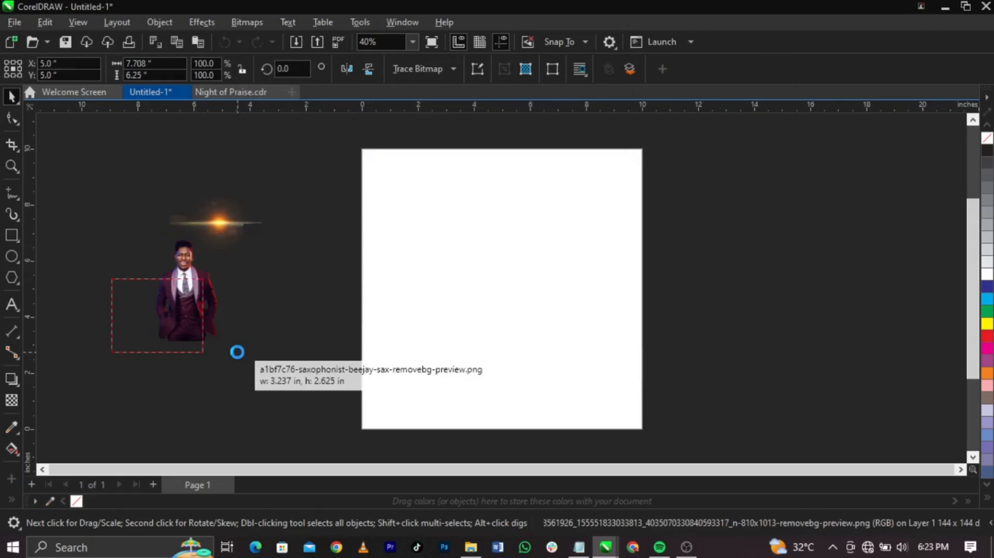
{"action": "left_click_drag", "start_coordinate": [251, 267], "coordinate": [345, 339]}
{"action": "left_click_drag", "start_coordinate": [273, 209], "coordinate": [347, 258]}
{"action": "left_click_drag", "start_coordinate": [114, 229], "coordinate": [172, 268]}
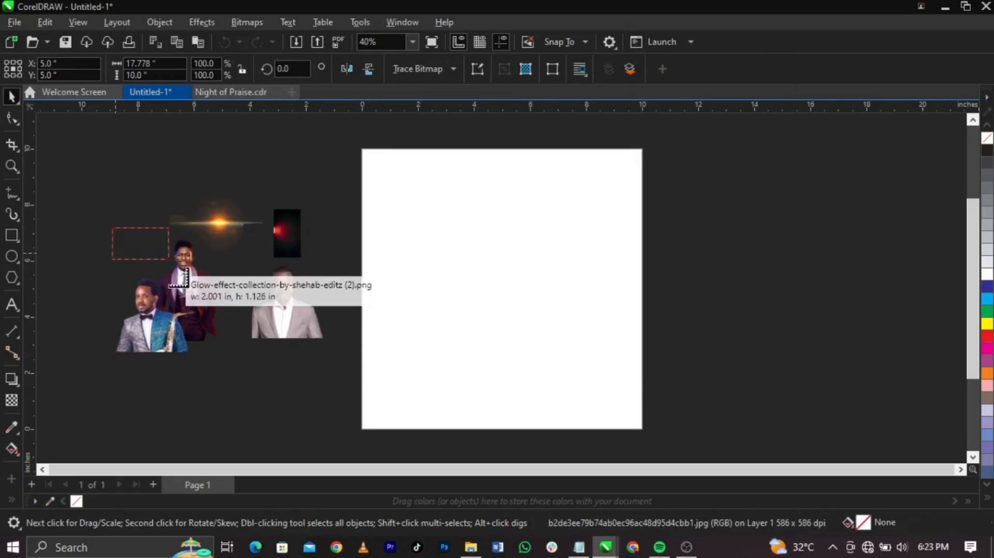
{"action": "left_click_drag", "start_coordinate": [116, 193], "coordinate": [177, 212]}
{"action": "left_click_drag", "start_coordinate": [171, 167], "coordinate": [296, 210]}
{"action": "left_click", "coordinate": [333, 225]}
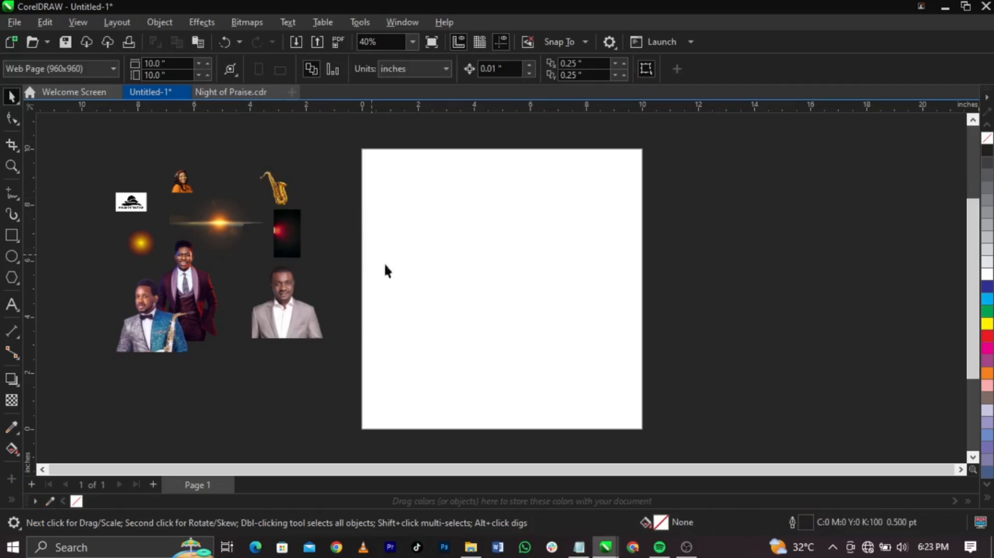
- Switch to the Notepad text file to review the flyer's title, date, contact details and filler text, and return to CorelDRAW
{"action": "mouse_move", "coordinate": [579, 548]}
{"action": "left_click", "coordinate": [580, 482]}
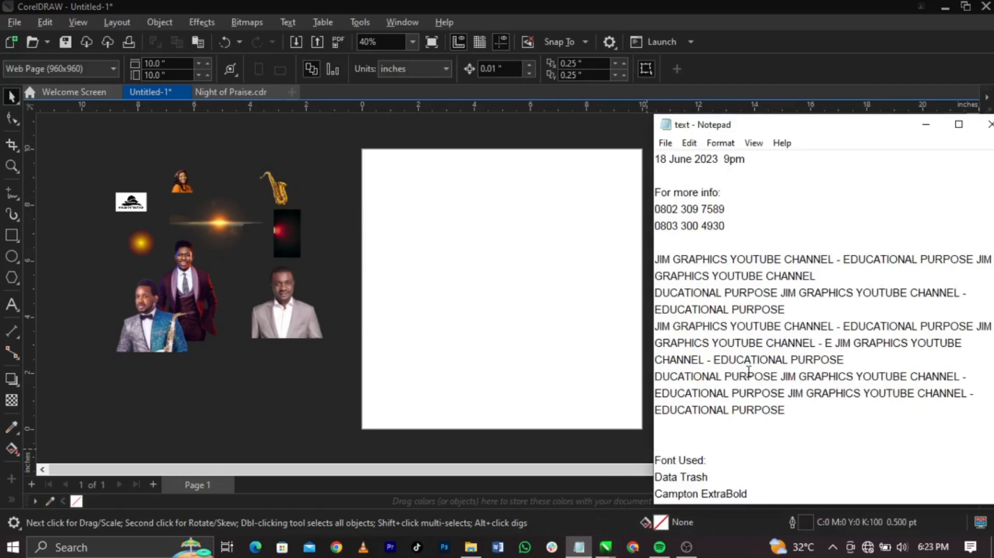
{"action": "scroll", "coordinate": [749, 372], "scroll_direction": "up", "scroll_amount": 1}
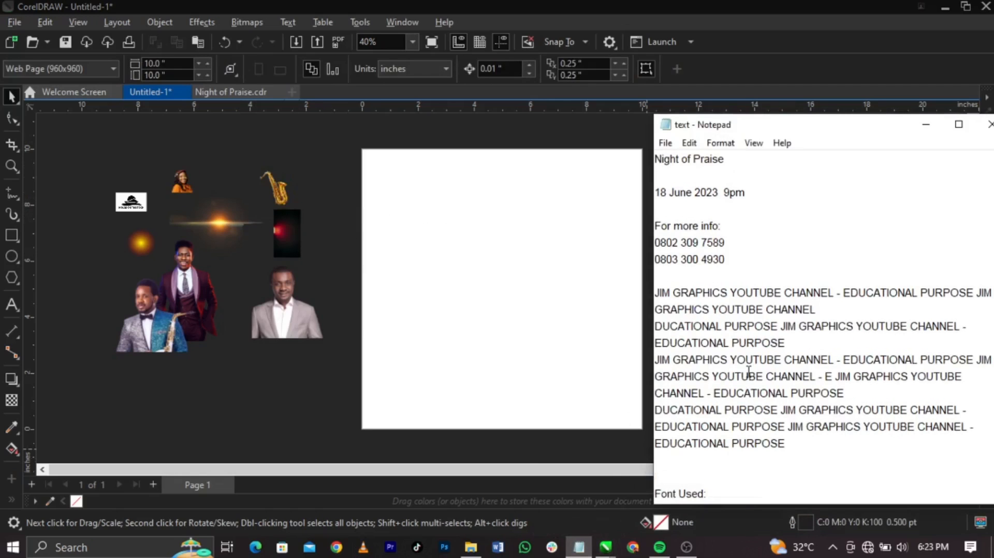
{"action": "left_click_drag", "start_coordinate": [786, 443], "coordinate": [655, 294]}
{"action": "left_click", "coordinate": [739, 365]}
{"action": "scroll", "coordinate": [739, 365], "scroll_direction": "down", "scroll_amount": 1}
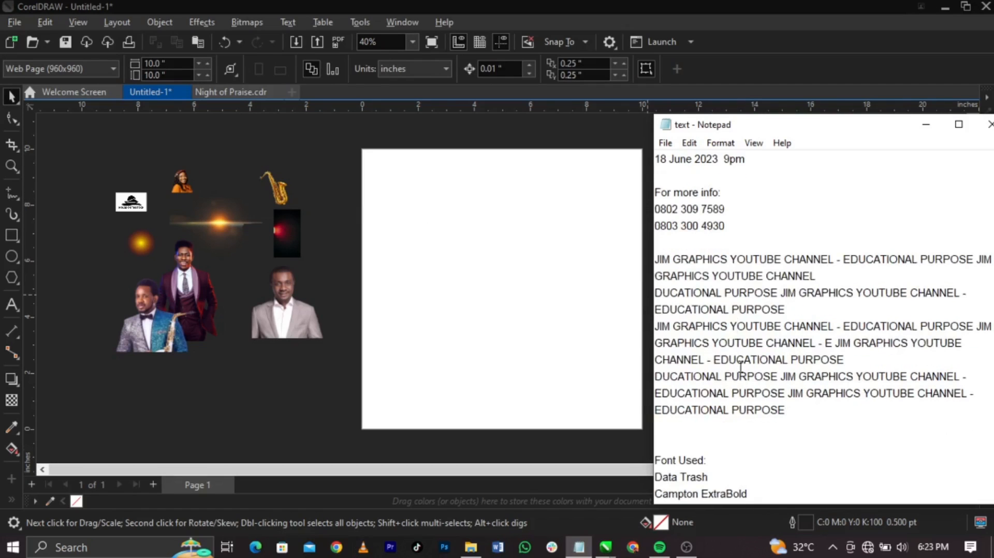
{"action": "scroll", "coordinate": [740, 365], "scroll_direction": "up", "scroll_amount": 1}
{"action": "left_click", "coordinate": [334, 356]}
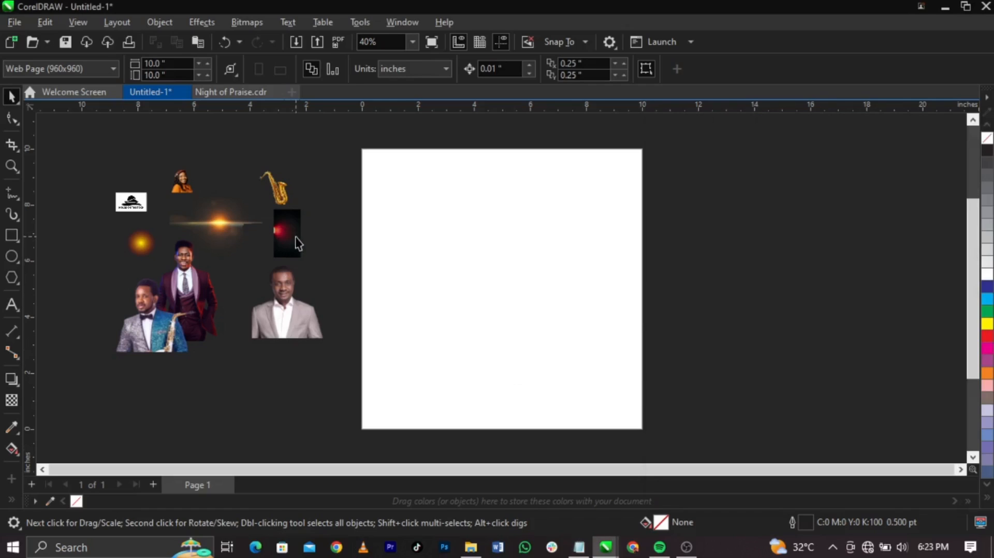
- Enlarge the red-lit brick wall image to about 4.02 by 7.17 inches and move it onto the page
{"action": "left_click_drag", "start_coordinate": [297, 243], "coordinate": [668, 235]}
{"action": "left_click", "coordinate": [670, 216]}
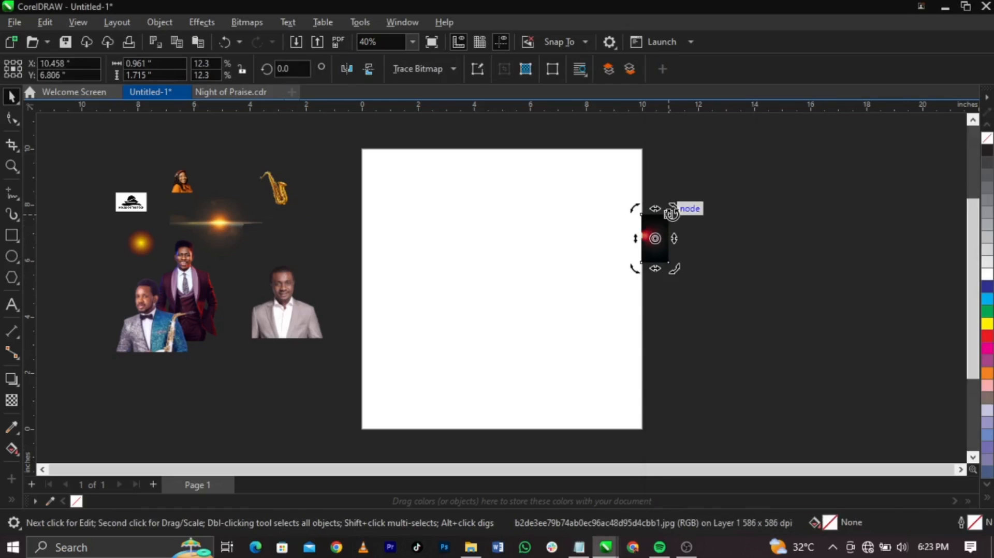
{"action": "left_click", "coordinate": [670, 217]}
{"action": "left_click_drag", "start_coordinate": [669, 263], "coordinate": [781, 360]}
{"action": "left_click_drag", "start_coordinate": [710, 324], "coordinate": [504, 259]}
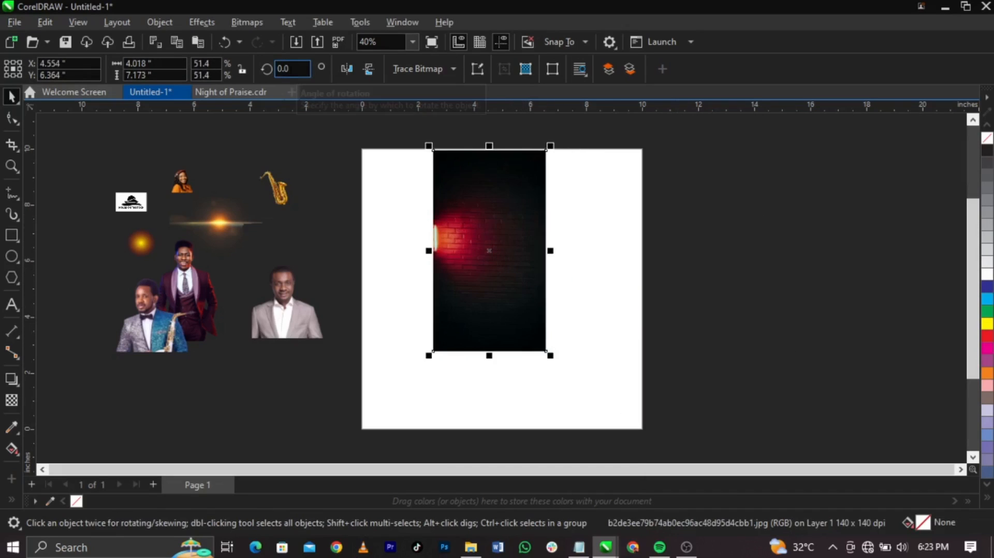
- Rotate the brick wall image by 90 degrees and mirror it vertically so the light is at the top
{"action": "left_click", "coordinate": [290, 69]}
{"action": "type", "text": "90"}
{"action": "key", "text": "Return"}
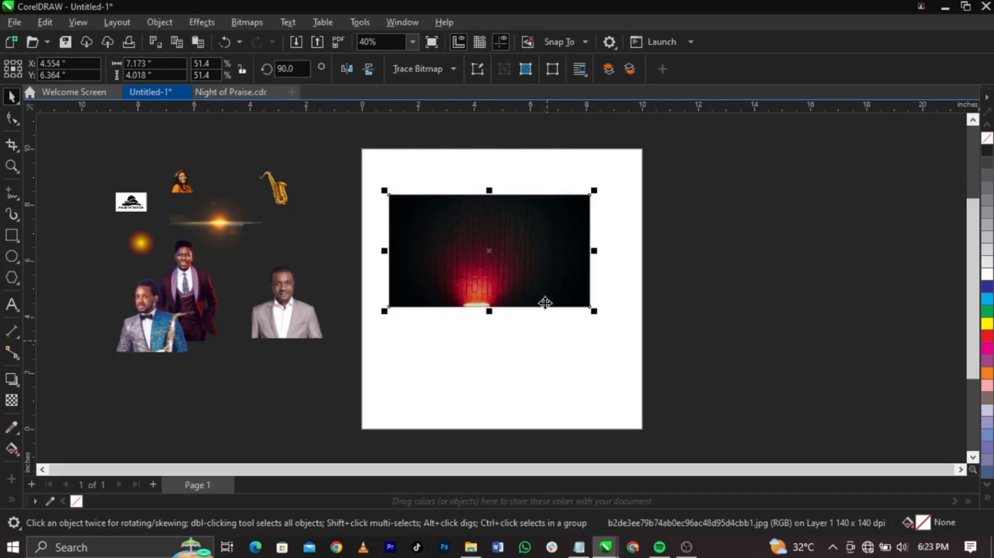
{"action": "left_click_drag", "start_coordinate": [543, 299], "coordinate": [583, 300]}
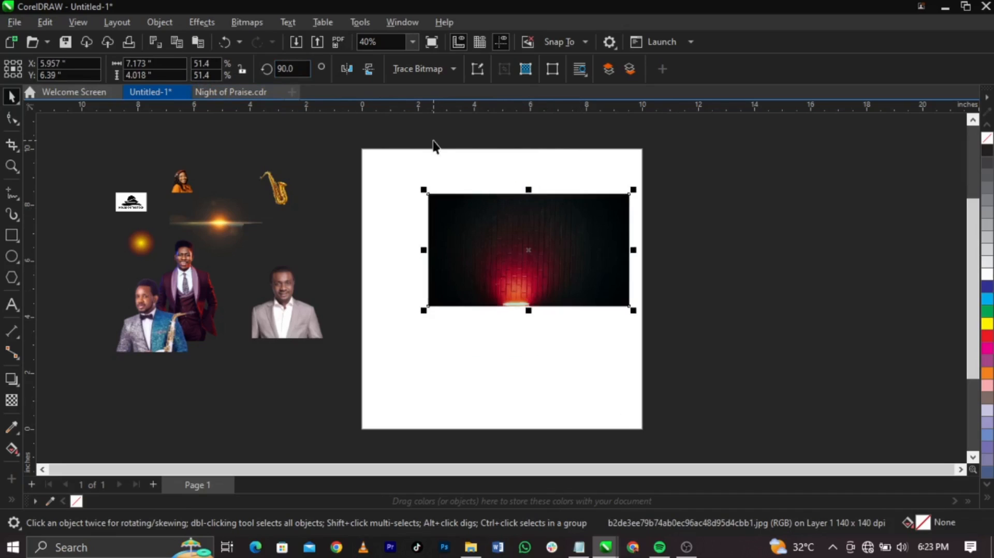
{"action": "left_click", "coordinate": [371, 70]}
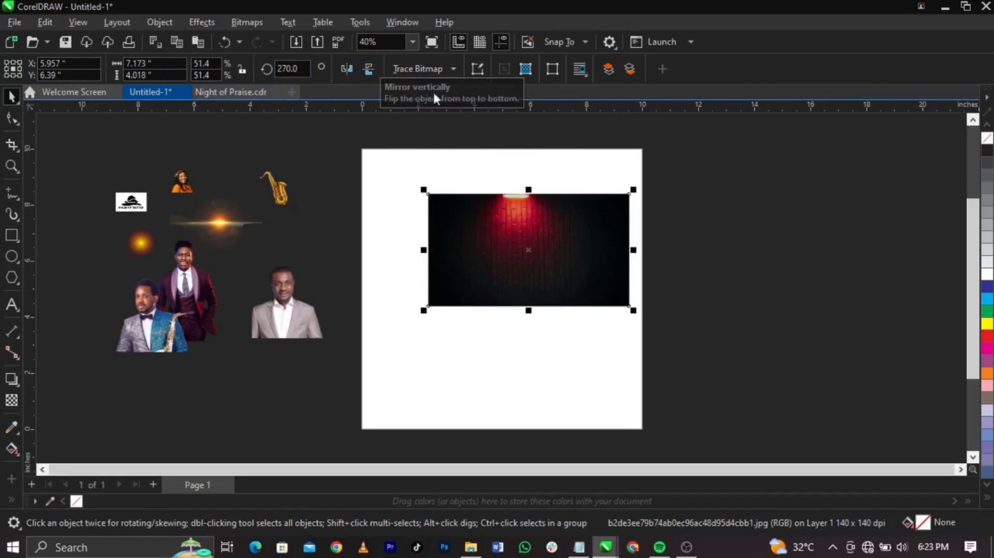
- Enlarge the brick wall image to about 14.94 by 8.37 inches, spanning the full width of the page
{"action": "mouse_move", "coordinate": [632, 311]}
{"action": "left_mouse_down"}
{"action": "mouse_move", "coordinate": [755, 375]}
{"action": "mouse_move", "coordinate": [635, 348]}
{"action": "mouse_move", "coordinate": [617, 322]}
{"action": "left_mouse_up"}
{"action": "right_click", "coordinate": [617, 322]}
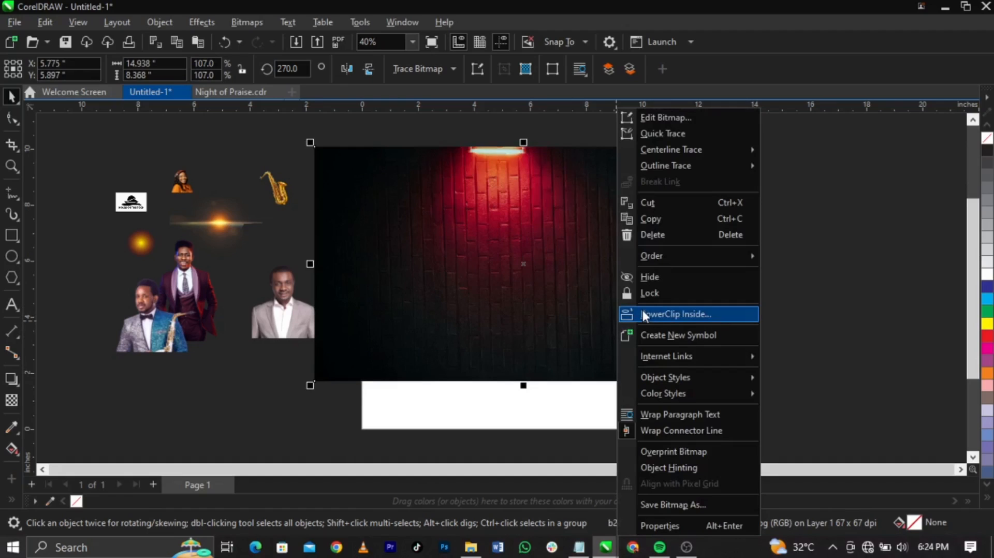
{"action": "left_click", "coordinate": [474, 333]}
{"action": "left_click", "coordinate": [768, 194]}
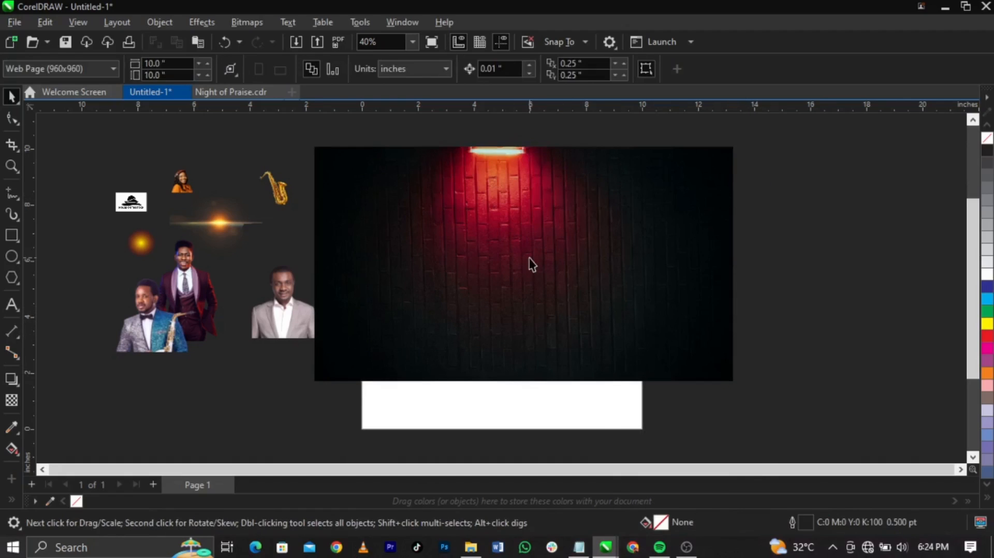
- PowerClip the brick wall image inside the 10 by 10 inch page frame
{"action": "left_click", "coordinate": [530, 260]}
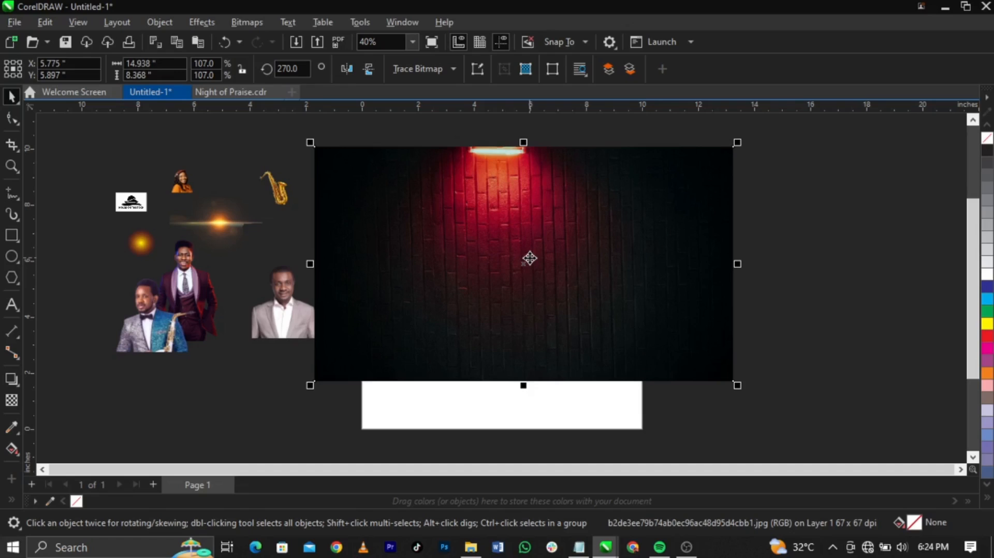
{"action": "right_click", "coordinate": [530, 258]}
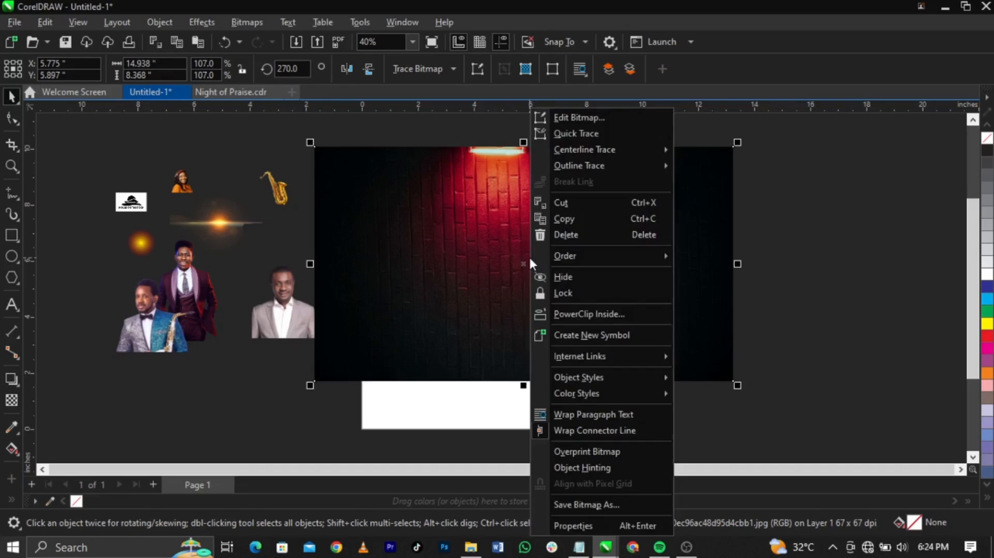
{"action": "left_click", "coordinate": [573, 315]}
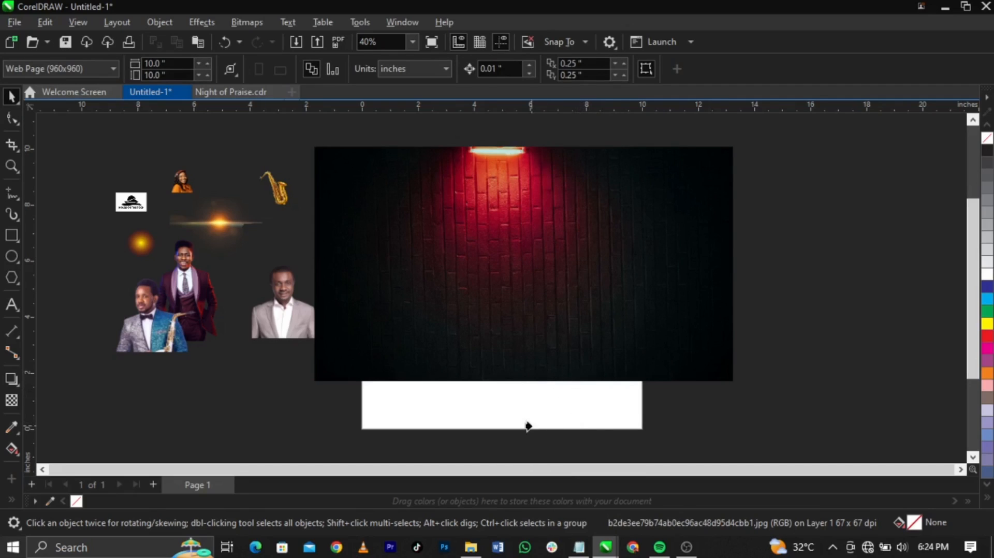
{"action": "left_click", "coordinate": [460, 428]}
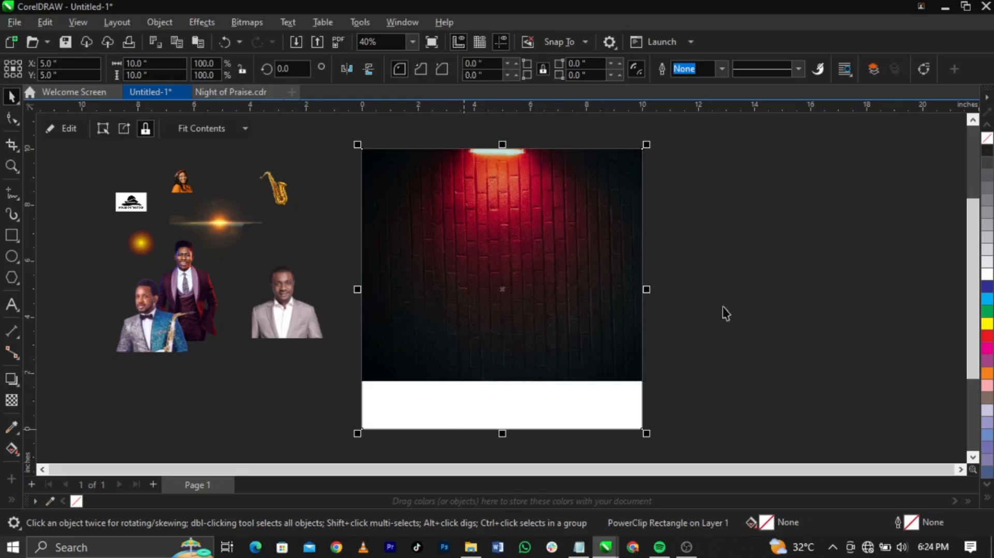
- Open the PowerClip contents for editing and draw a rectangle about 11.07 by 4.24 inches over the lower part of the page
{"action": "left_click", "coordinate": [609, 280]}
{"action": "right_click", "coordinate": [609, 279]}
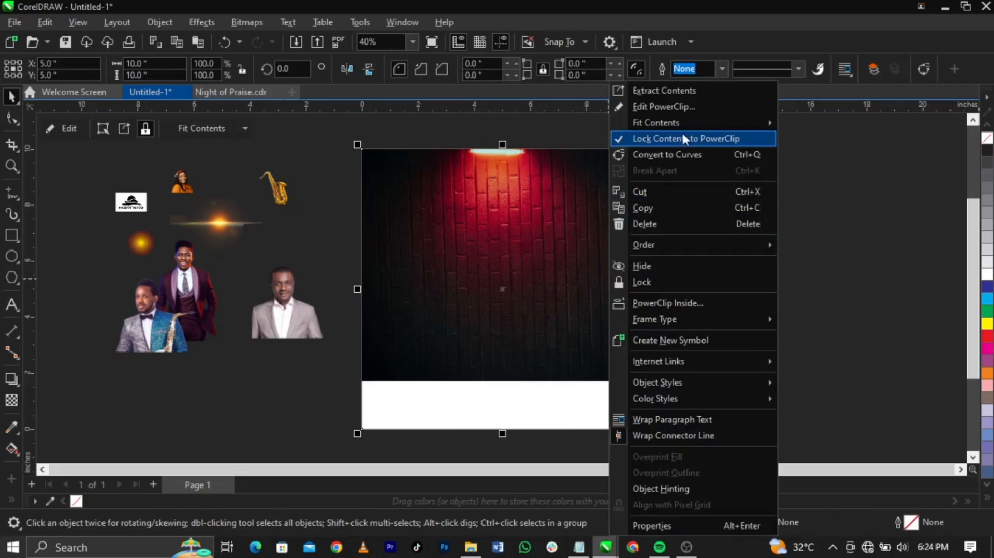
{"action": "left_click", "coordinate": [691, 108]}
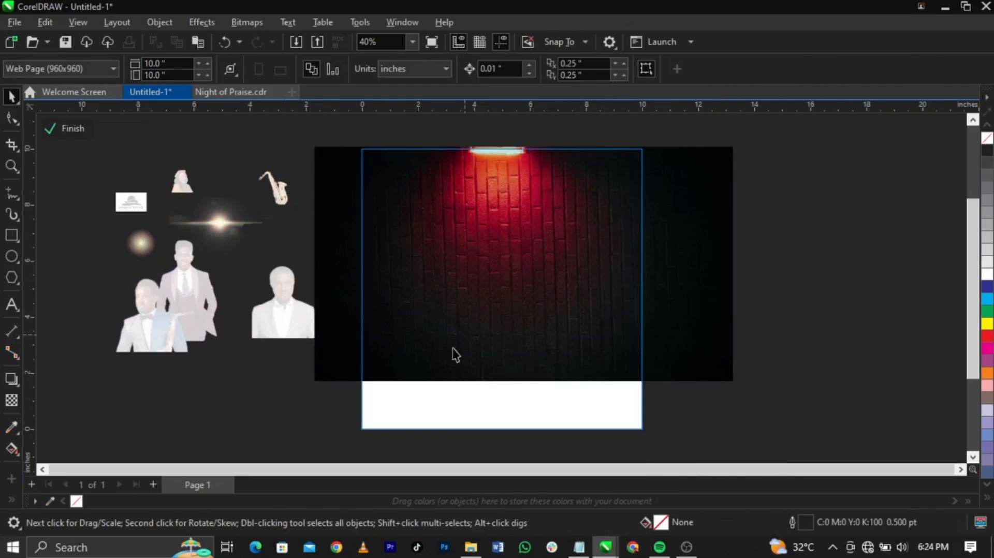
{"action": "left_click_drag", "start_coordinate": [325, 441], "coordinate": [727, 338]}
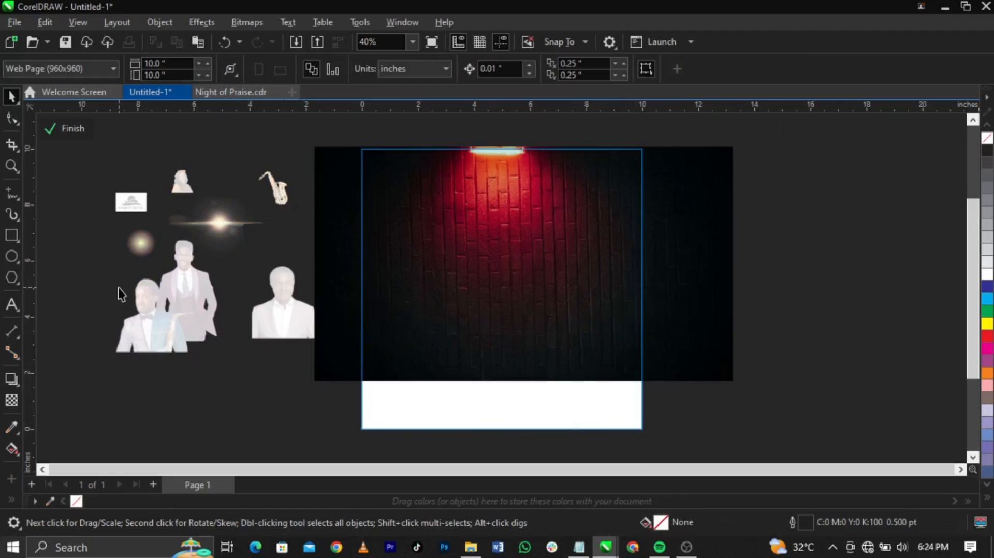
{"action": "left_click", "coordinate": [12, 235]}
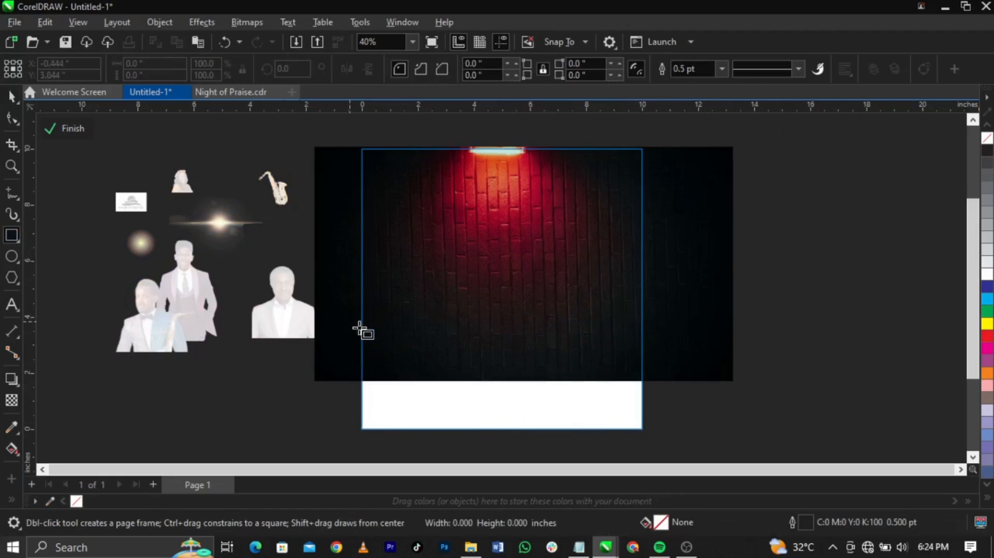
{"action": "left_click_drag", "start_coordinate": [348, 320], "coordinate": [664, 444]}
{"action": "key", "text": "space"}
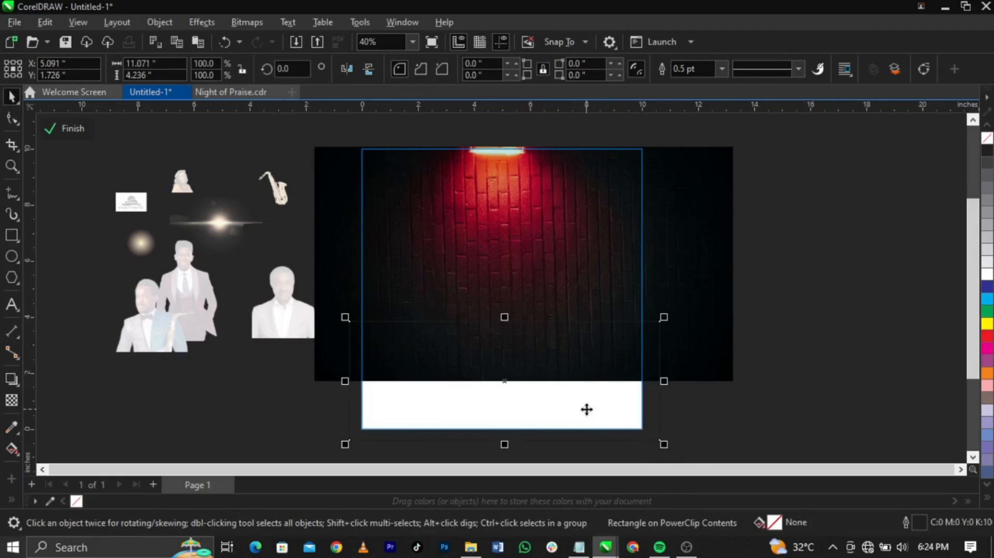
{"action": "left_click_drag", "start_coordinate": [586, 409], "coordinate": [584, 418]}
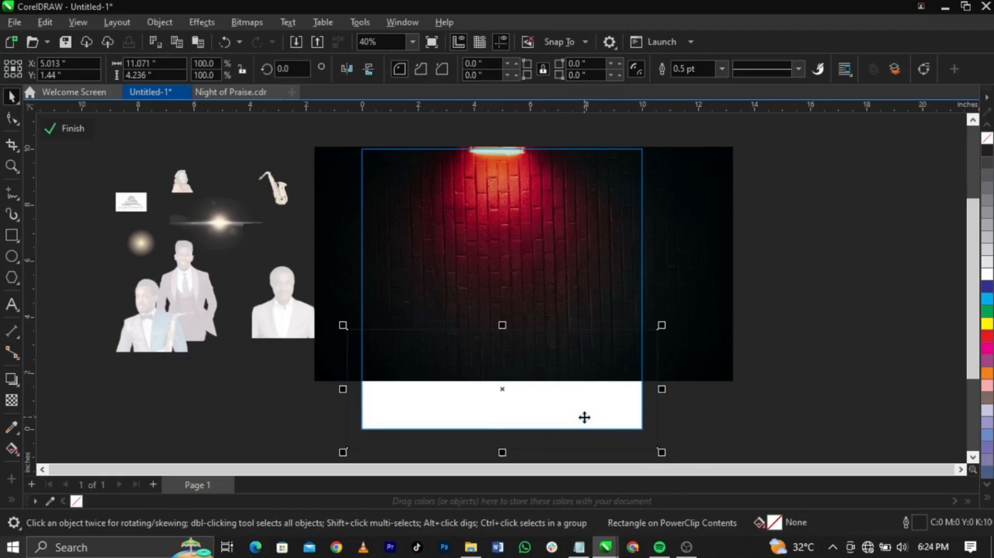
- Fill the rectangle with the near-black colour #020607 sampled from the dark edge of the brick wall image
{"action": "left_click", "coordinate": [11, 428]}
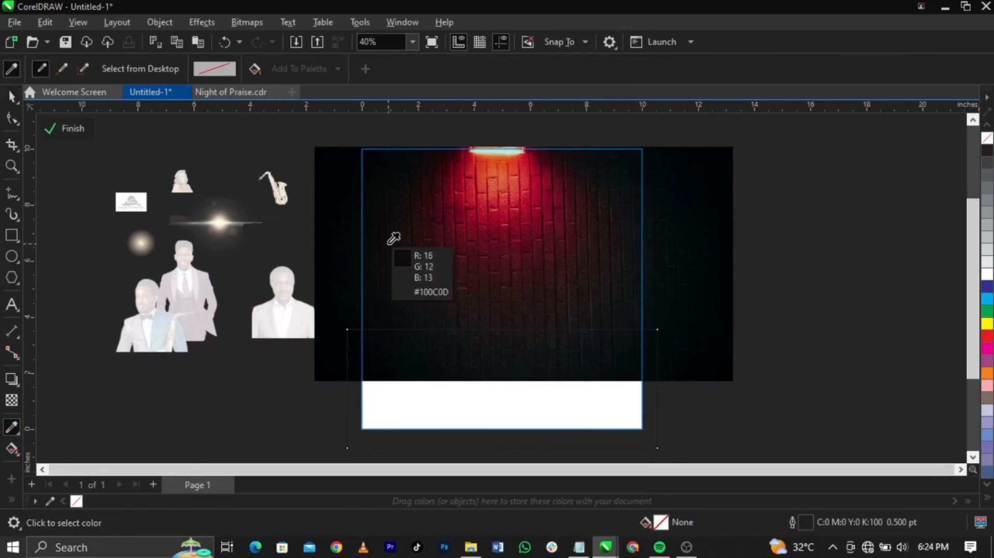
{"action": "left_click", "coordinate": [350, 247]}
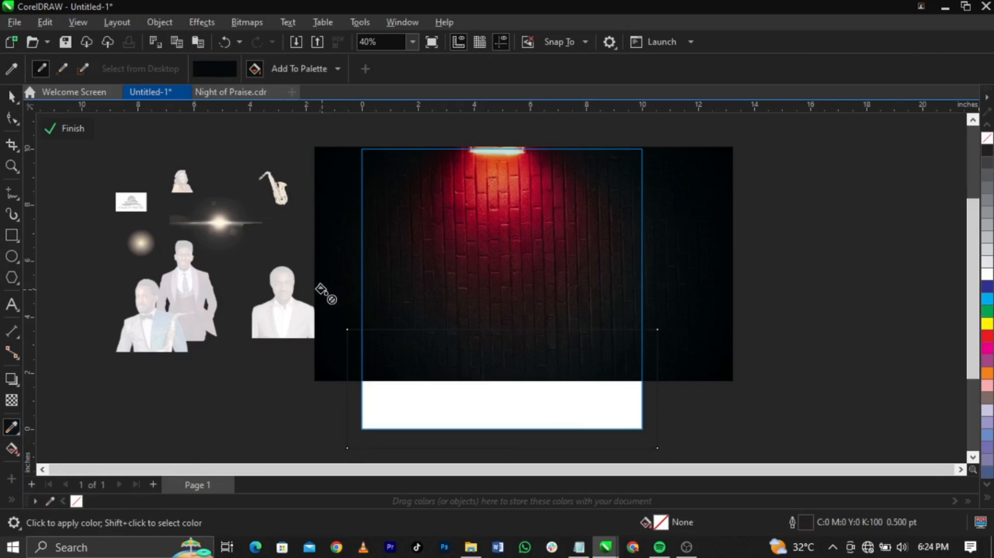
{"action": "key", "text": "space"}
{"action": "left_click", "coordinate": [11, 428]}
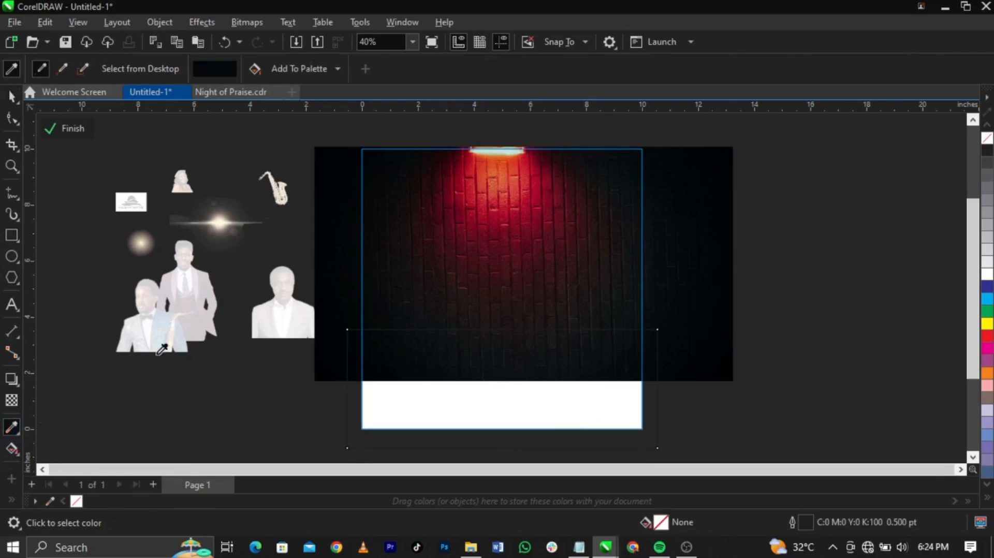
{"action": "left_click", "coordinate": [332, 262]}
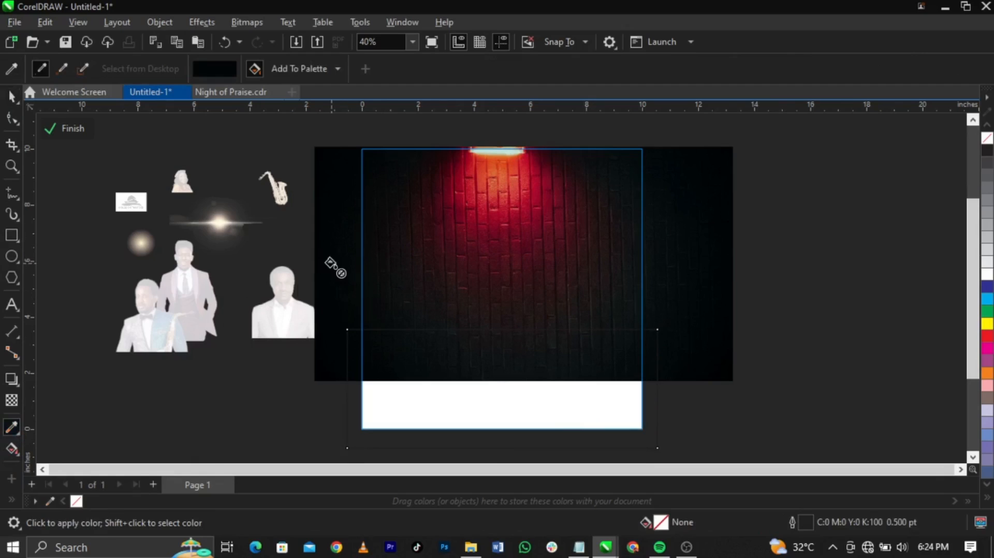
{"action": "left_click", "coordinate": [482, 380]}
{"action": "key", "text": "space"}
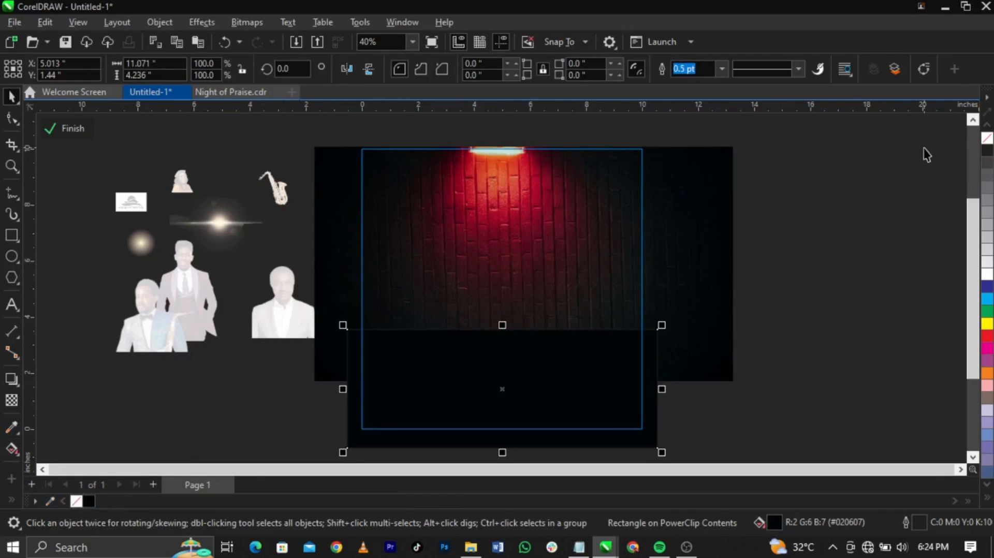
- Remove the dark rectangle's outline
{"action": "right_click", "coordinate": [986, 138]}
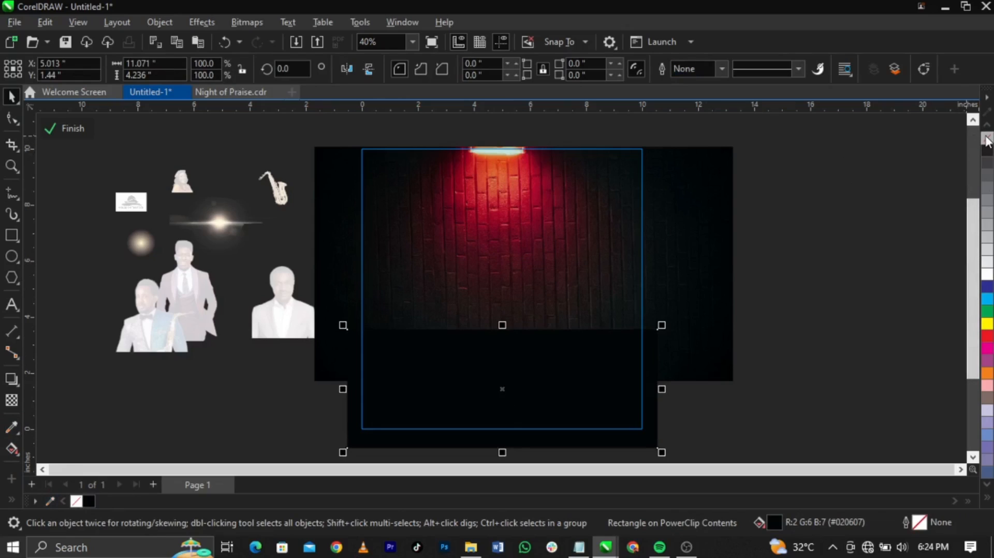
{"action": "right_click", "coordinate": [987, 212]}
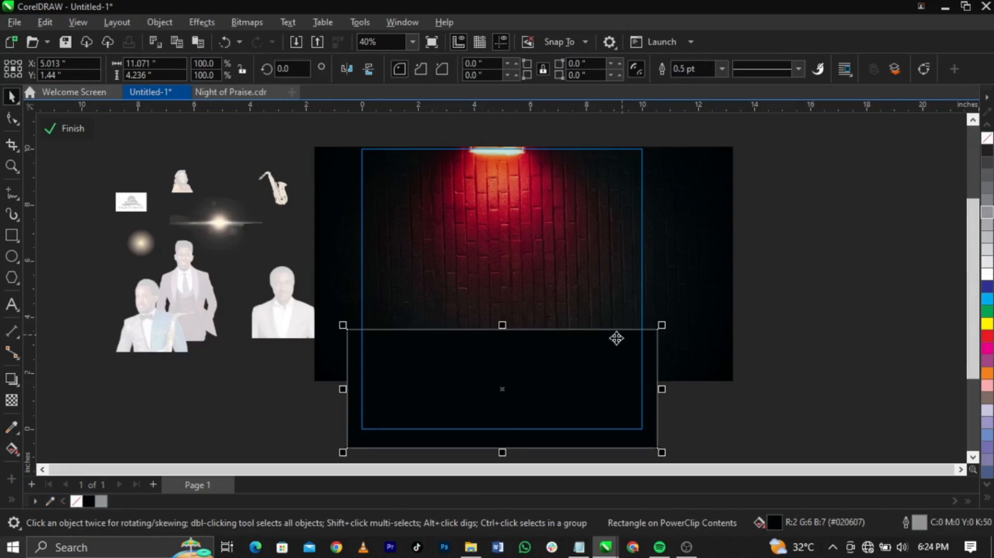
{"action": "right_click", "coordinate": [987, 138]}
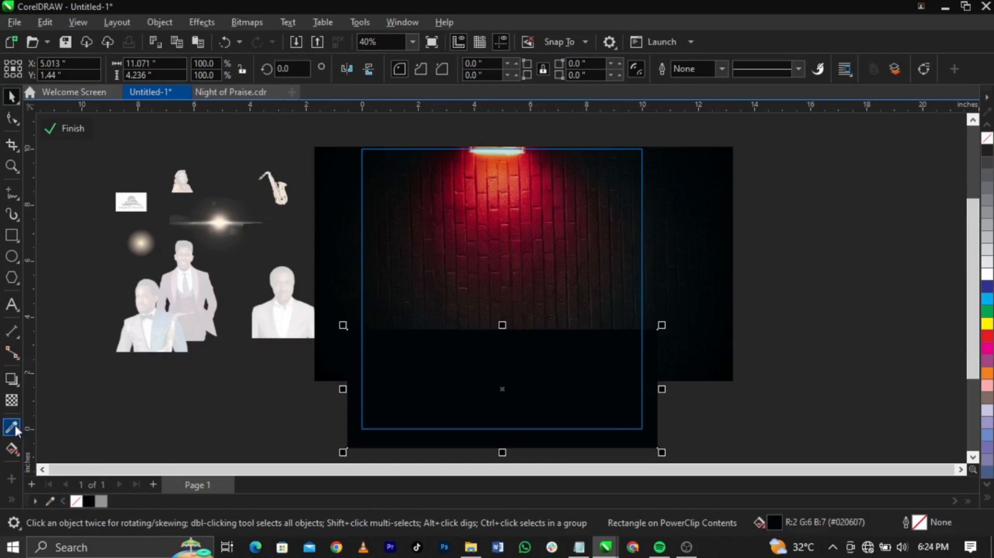
- Apply a vertical 90-degree fountain transparency to the dark rectangle so its upper edge fades into the brick wall
{"action": "left_click", "coordinate": [15, 399]}
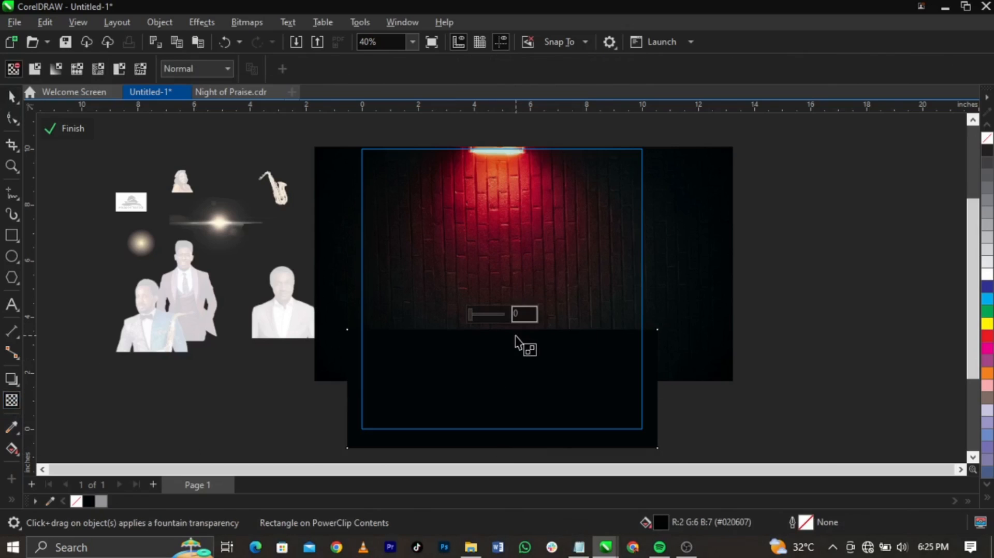
{"action": "scroll", "coordinate": [518, 339], "scroll_direction": "up", "scroll_amount": 2}
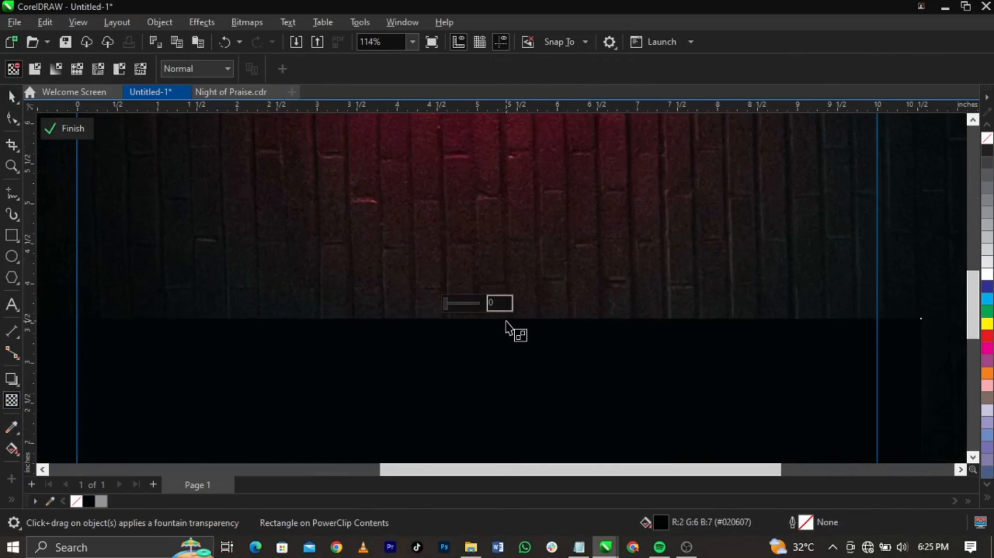
{"action": "left_click_drag", "start_coordinate": [501, 410], "coordinate": [501, 318]}
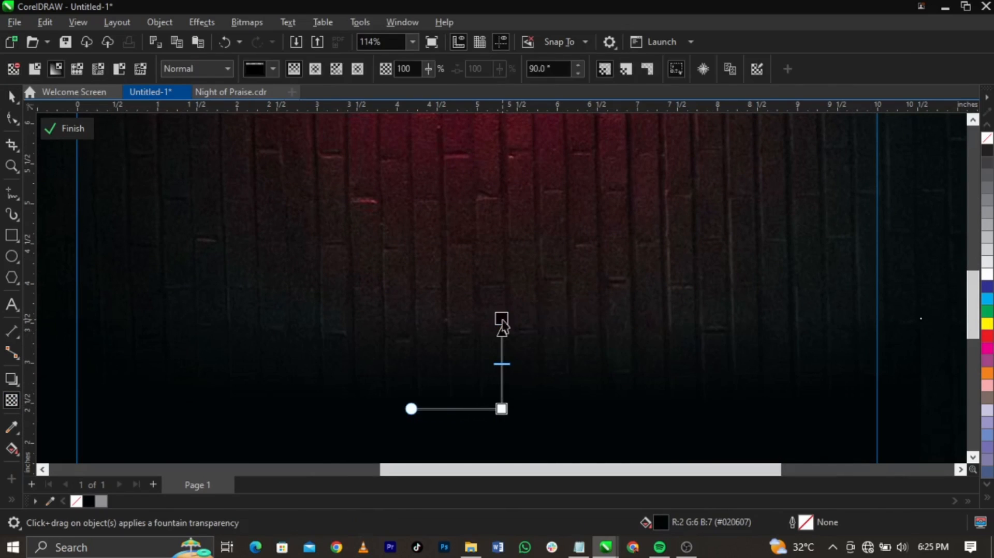
- Stretch the faded rectangle upward to about 6.31 inches tall and finish editing the PowerClip contents
{"action": "key", "text": "space"}
{"action": "key", "text": "z"}
{"action": "right_click", "coordinate": [503, 320]}
{"action": "key", "text": "space"}
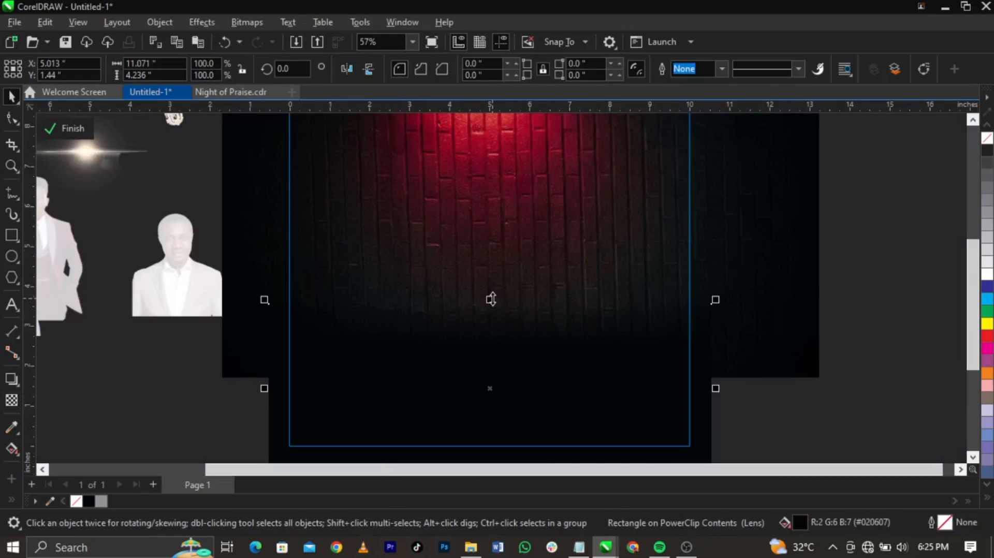
{"action": "left_click_drag", "start_coordinate": [491, 300], "coordinate": [492, 215]}
{"action": "key", "text": "z"}
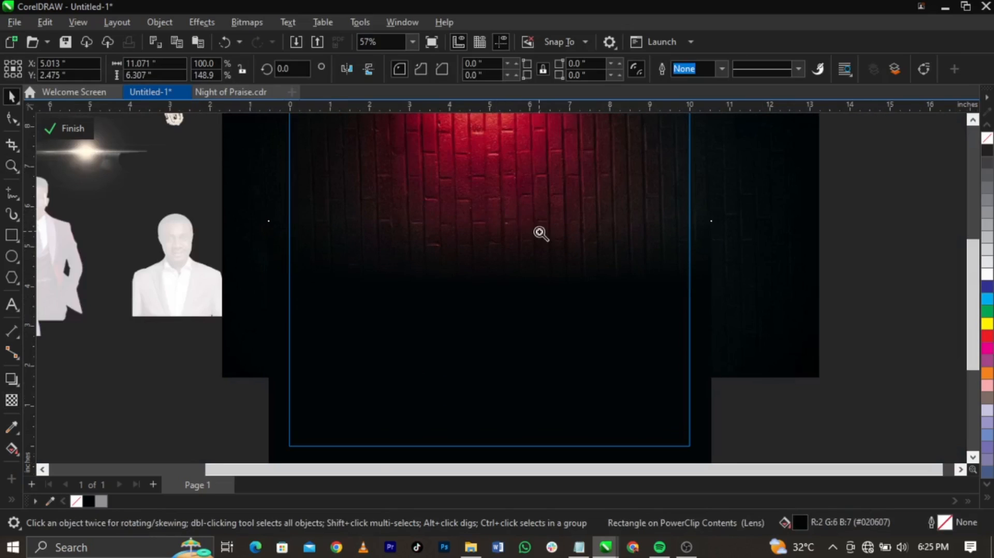
{"action": "right_click", "coordinate": [539, 233]}
{"action": "key", "text": "space"}
{"action": "left_click", "coordinate": [731, 250]}
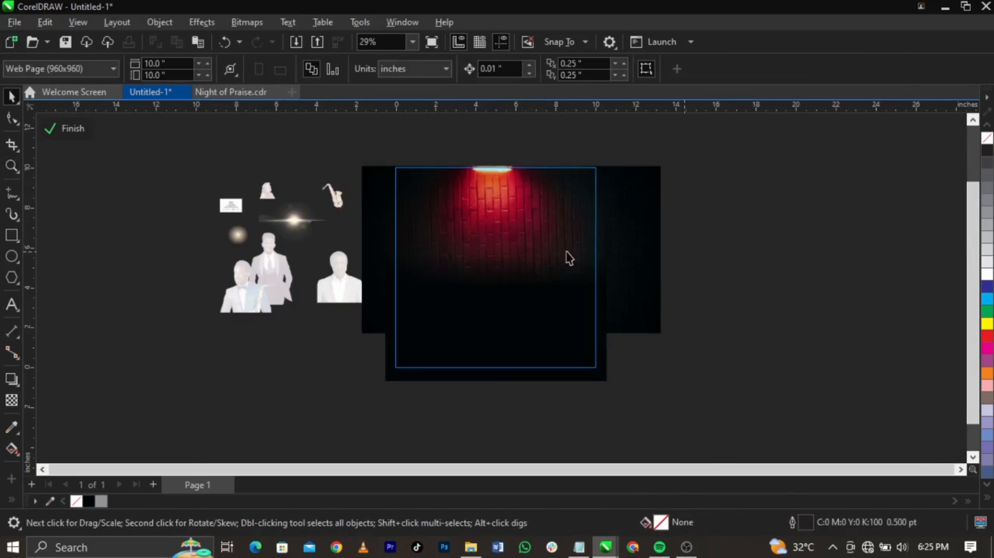
{"action": "left_click", "coordinate": [81, 136]}
{"action": "left_click", "coordinate": [682, 237]}
- Move the three men's photos from the left of the page to the empty area on its right
{"action": "key", "text": "z"}
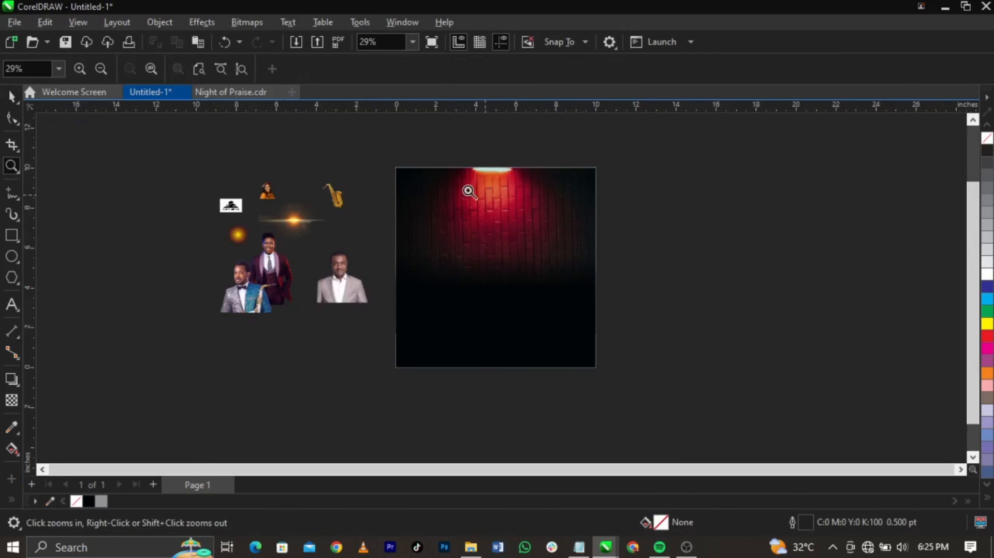
{"action": "left_click_drag", "start_coordinate": [369, 155], "coordinate": [629, 396]}
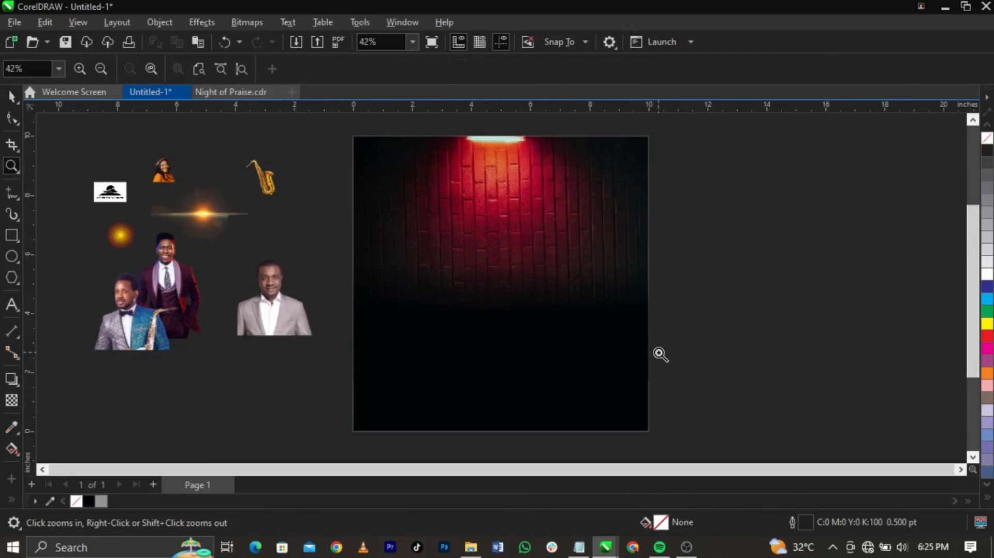
{"action": "key", "text": "space"}
{"action": "left_click_drag", "start_coordinate": [162, 342], "coordinate": [677, 274]}
{"action": "left_click_drag", "start_coordinate": [204, 303], "coordinate": [779, 306]}
{"action": "left_click_drag", "start_coordinate": [308, 319], "coordinate": [797, 234]}
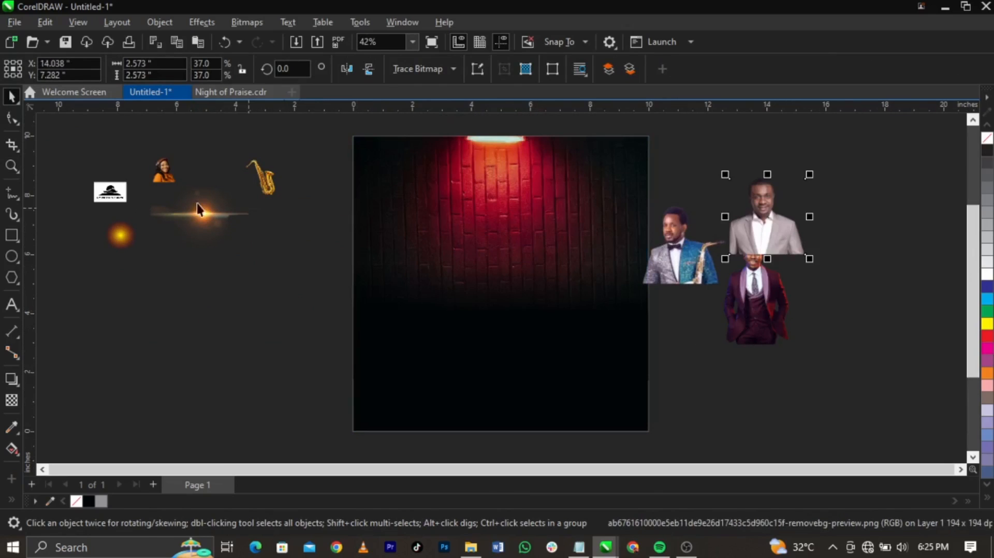
- Enlarge the woman's photo and place it on the lower part of the page, moving the saxophonist's photo down beside the page
{"action": "left_click_drag", "start_coordinate": [161, 176], "coordinate": [695, 349]}
{"action": "left_click_drag", "start_coordinate": [642, 295], "coordinate": [476, 310]}
{"action": "left_click_drag", "start_coordinate": [688, 294], "coordinate": [698, 338]}
- Draw a rectangle about 4.22 by 1.53 inches against the page's right edge and give it a 30% black outline
{"action": "key", "text": "z"}
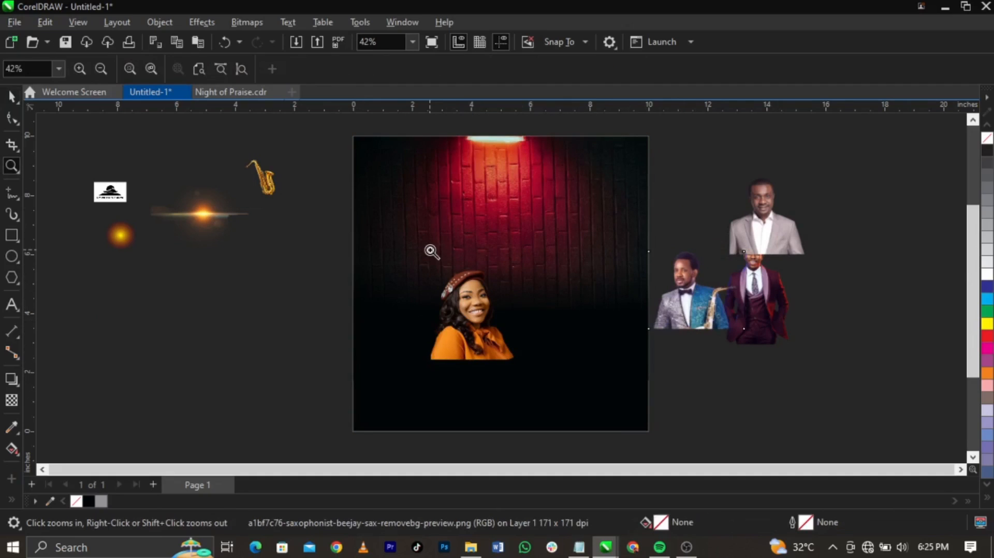
{"action": "left_click_drag", "start_coordinate": [317, 133], "coordinate": [740, 346]}
{"action": "key", "text": "space"}
{"action": "left_click", "coordinate": [174, 310]}
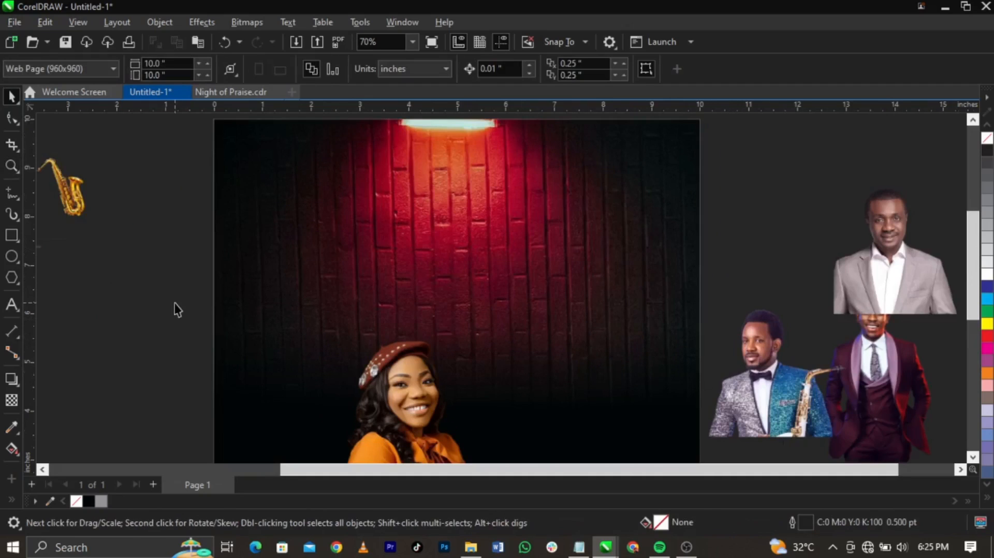
{"action": "left_click", "coordinate": [12, 236]}
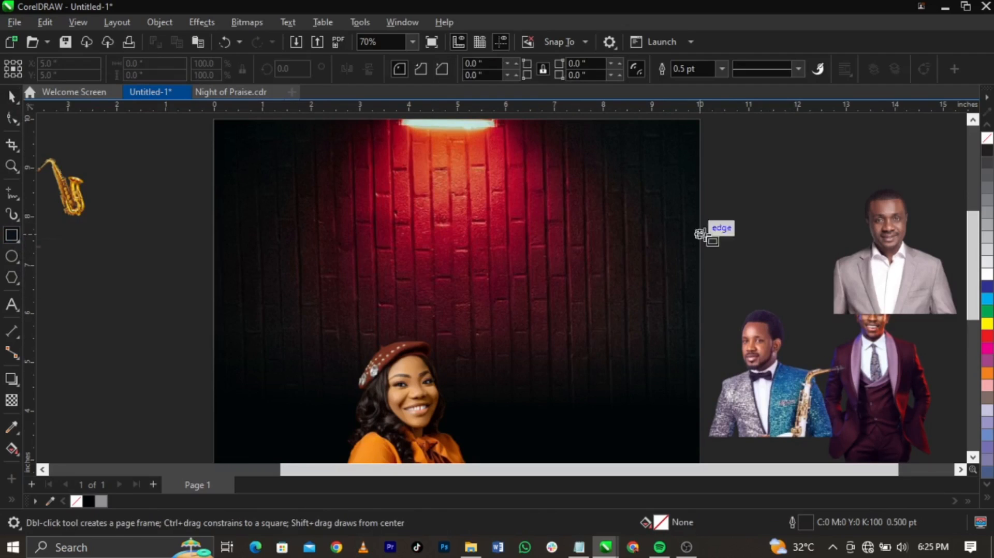
{"action": "left_click_drag", "start_coordinate": [700, 232], "coordinate": [491, 310]}
{"action": "key", "text": "space"}
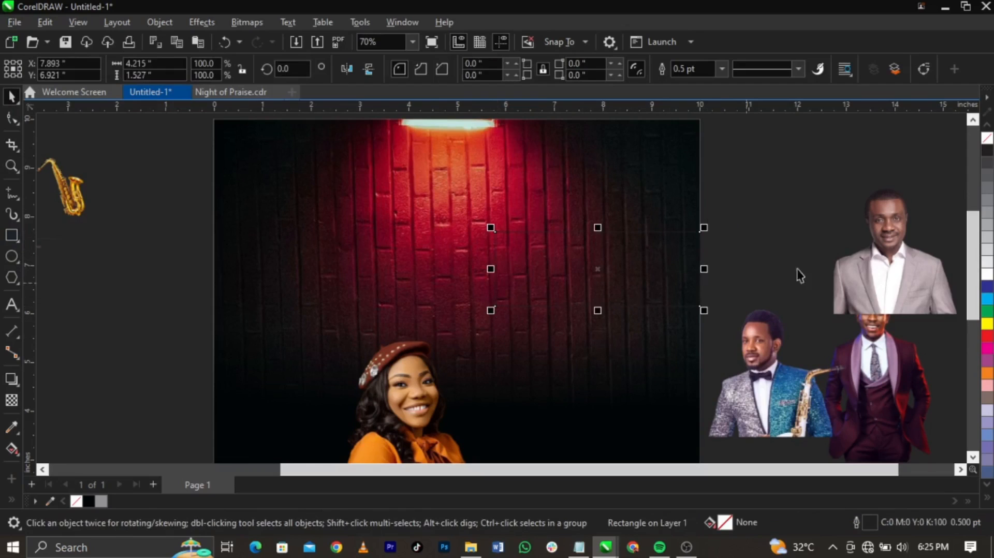
{"action": "right_click", "coordinate": [988, 238]}
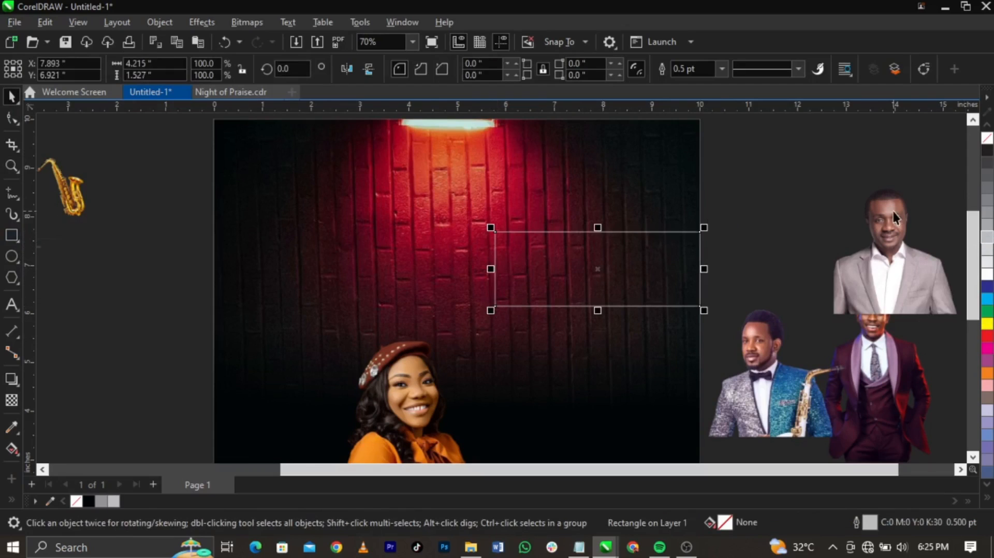
- Widen the outlined rectangle leftward to about 4.57 inches
{"action": "left_click", "coordinate": [753, 199]}
{"action": "left_click", "coordinate": [525, 267]}
{"action": "left_click_drag", "start_coordinate": [489, 269], "coordinate": [471, 270]}
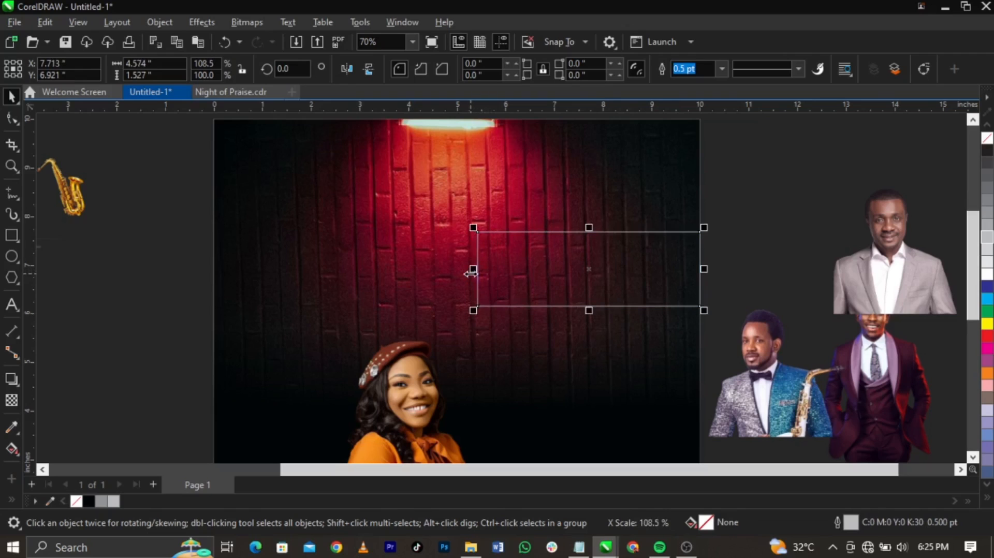
- Shift the photo of the man in the maroon suit slightly right and move the saxophonist's photo onto the page below the outlined rectangle
{"action": "left_click", "coordinate": [834, 368]}
{"action": "left_click_drag", "start_coordinate": [880, 384], "coordinate": [898, 384]}
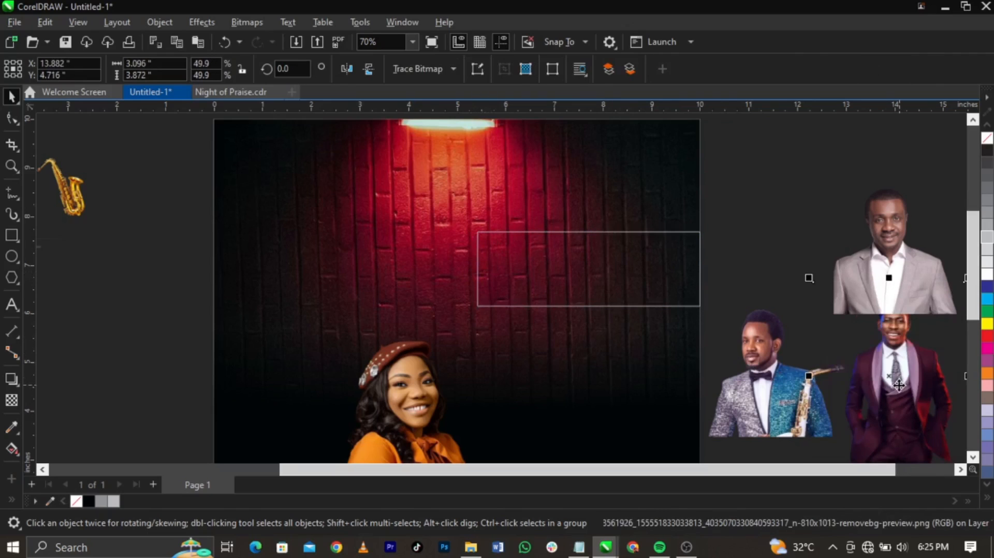
{"action": "left_click_drag", "start_coordinate": [752, 370], "coordinate": [613, 388]}
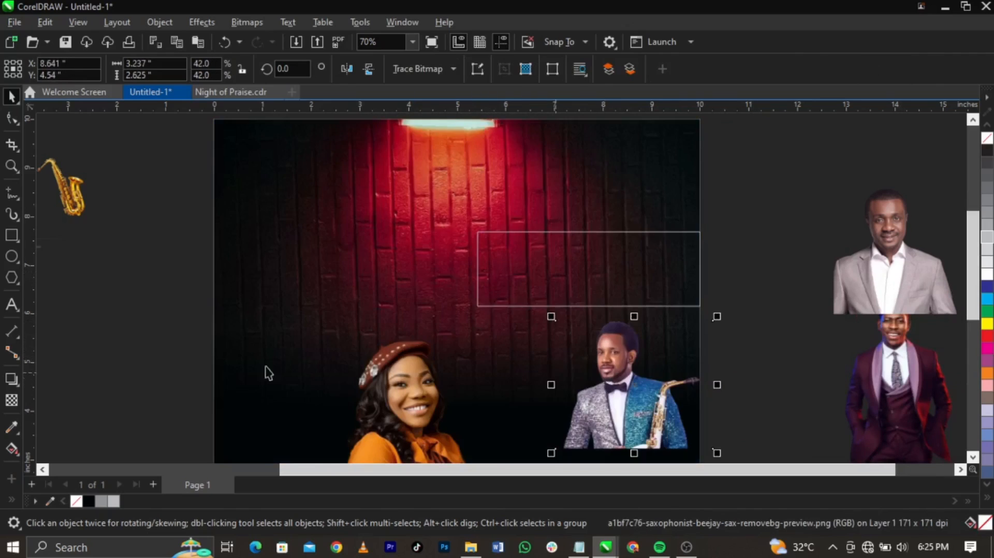
- Apply a linear fountain fill across the outlined rectangle, running horizontally from its left edge to its right edge
{"action": "left_click", "coordinate": [20, 443]}
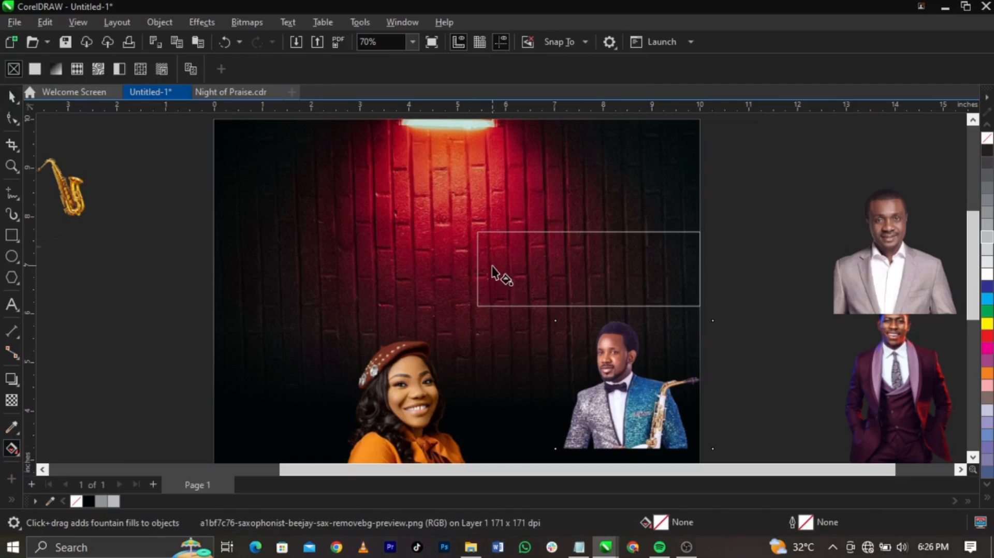
{"action": "mouse_move", "coordinate": [480, 268]}
{"action": "left_mouse_down"}
{"action": "mouse_move", "coordinate": [700, 271]}
{"action": "mouse_move", "coordinate": [700, 279]}
{"action": "left_mouse_up"}
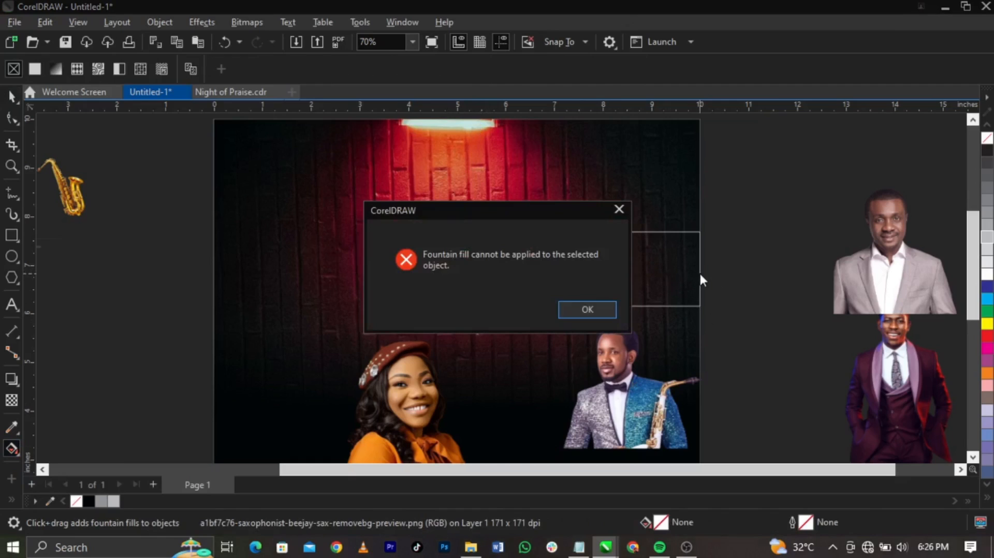
{"action": "left_click", "coordinate": [586, 309]}
{"action": "left_click", "coordinate": [526, 279]}
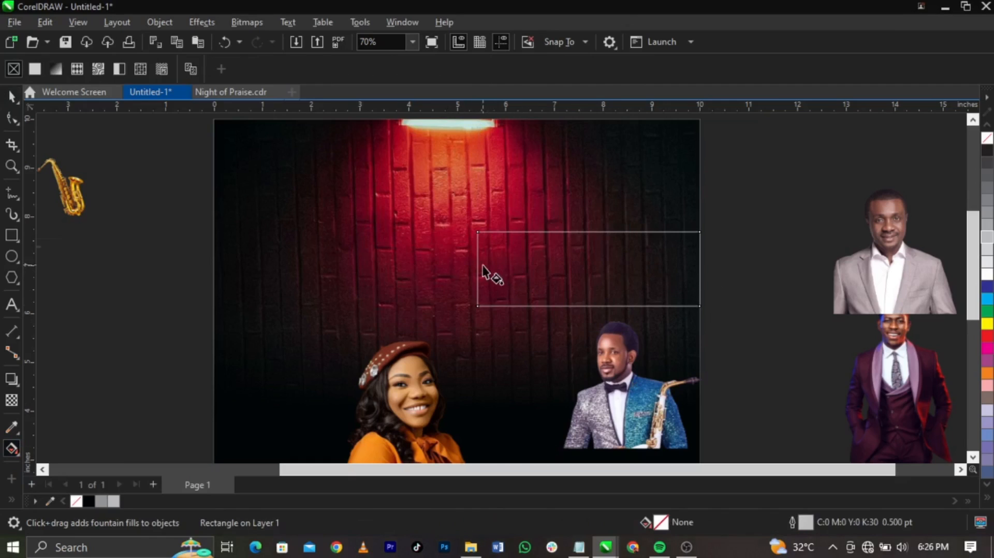
{"action": "left_click_drag", "start_coordinate": [479, 265], "coordinate": [697, 275]}
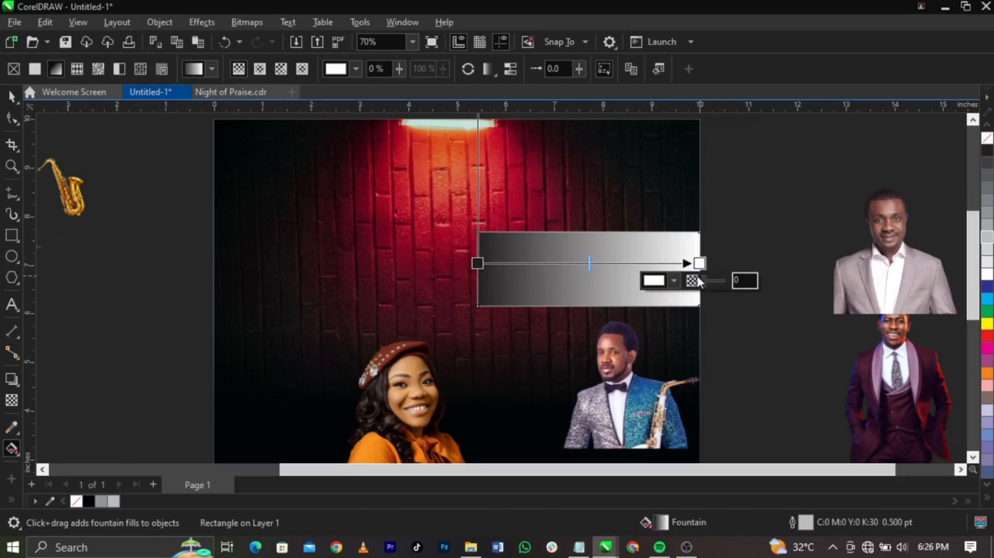
- Set the gradient's right end colour to the blue #4380AF sampled from the saxophonist's jacket
{"action": "left_click", "coordinate": [674, 281]}
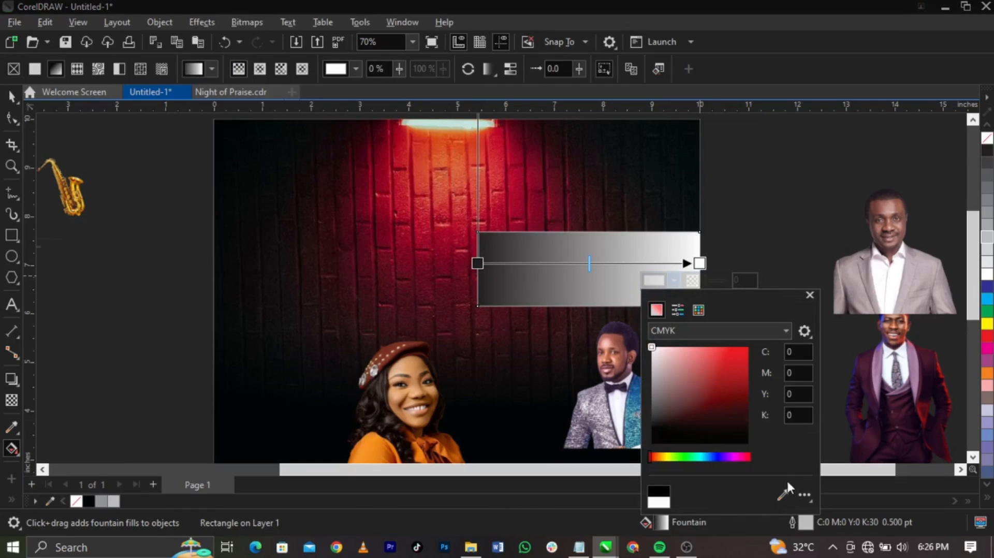
{"action": "left_click", "coordinate": [783, 495]}
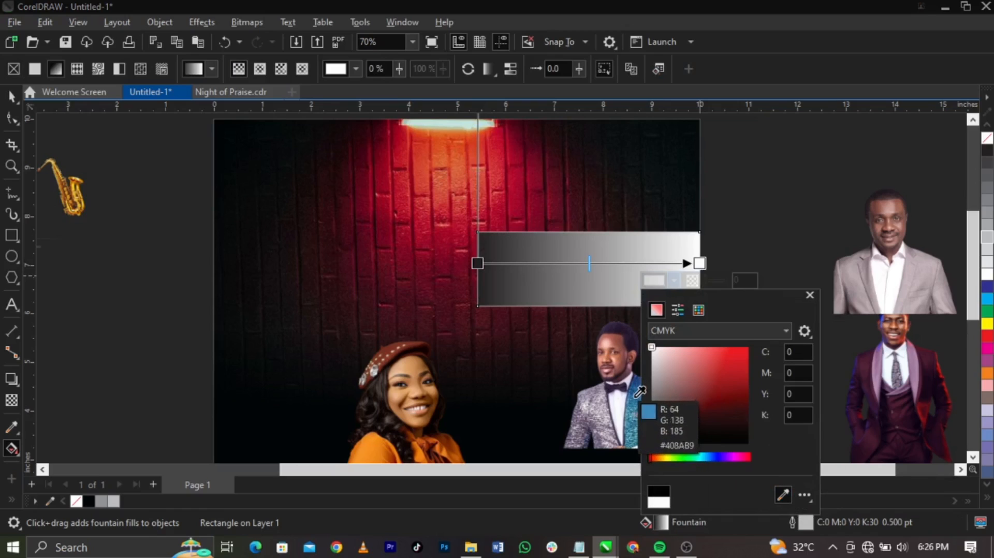
{"action": "left_click", "coordinate": [635, 396]}
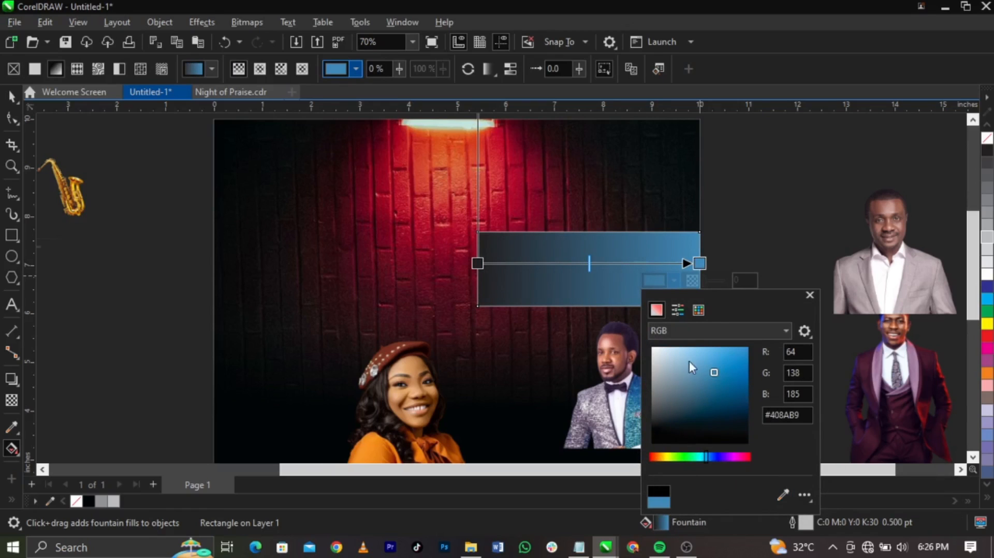
{"action": "left_click_drag", "start_coordinate": [750, 305], "coordinate": [377, 189]}
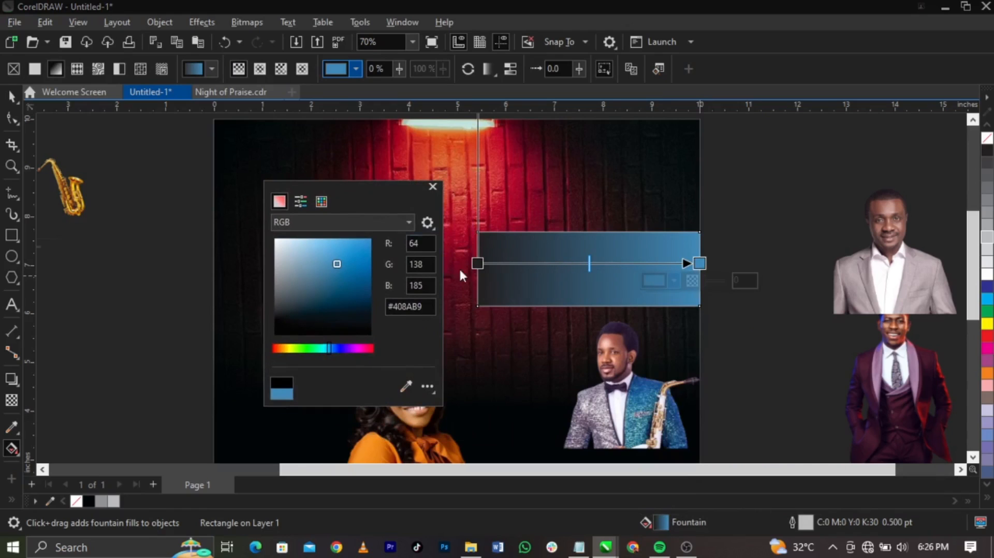
{"action": "left_click", "coordinate": [406, 387]}
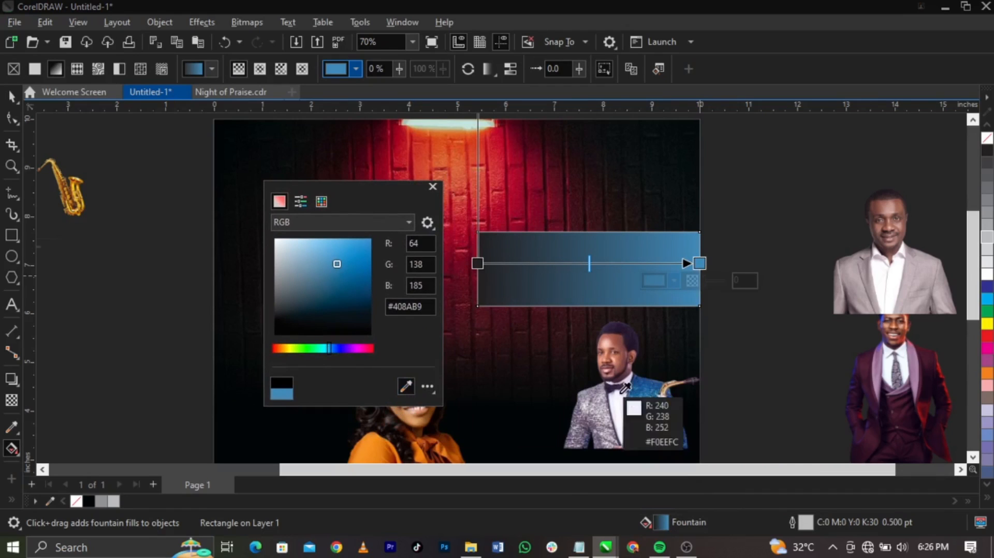
{"action": "left_click", "coordinate": [654, 388]}
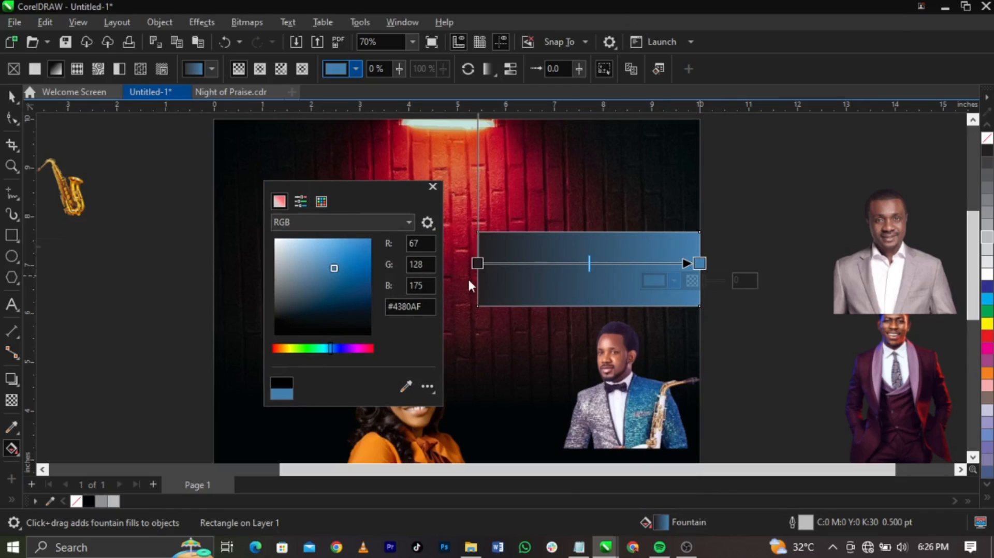
- Try to sample a colour from the man's maroon suit for the gradient's left end
{"action": "left_click", "coordinate": [477, 263]}
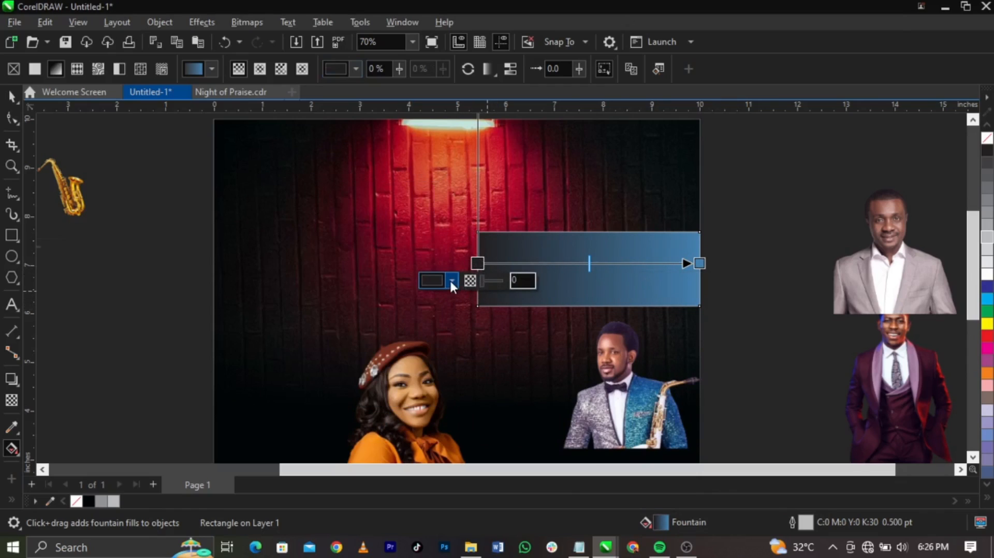
{"action": "left_click", "coordinate": [452, 281]}
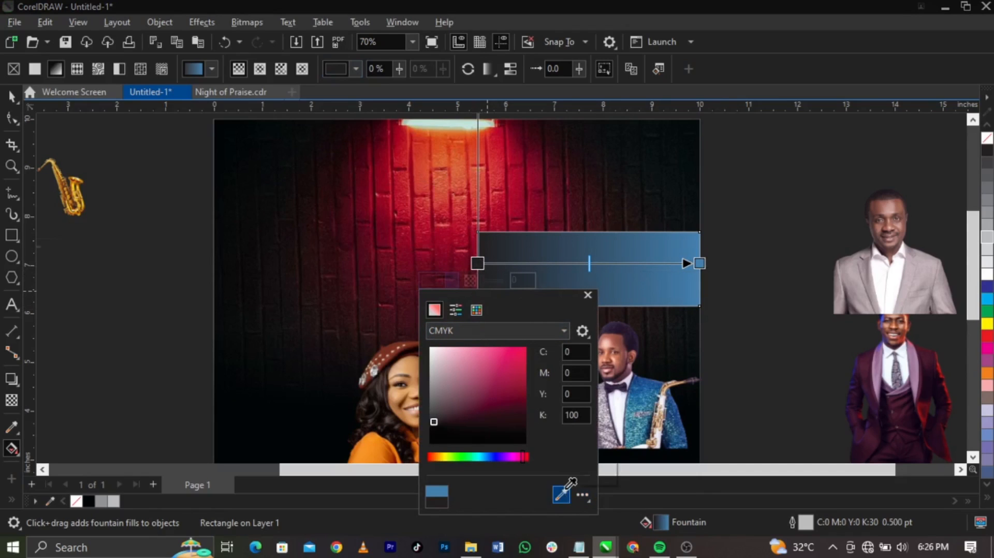
{"action": "left_click", "coordinate": [570, 483]}
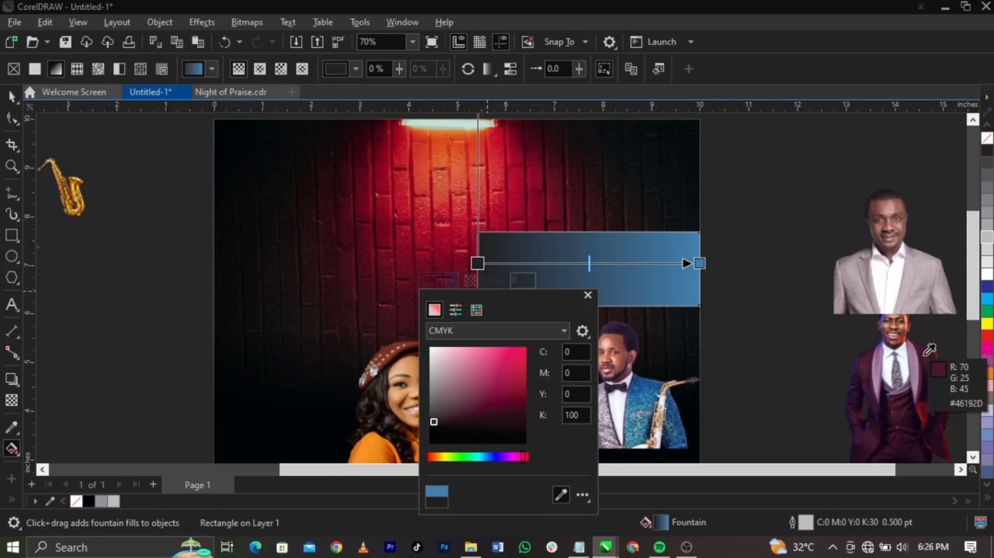
{"action": "left_click", "coordinate": [753, 346]}
{"action": "key", "text": "space"}
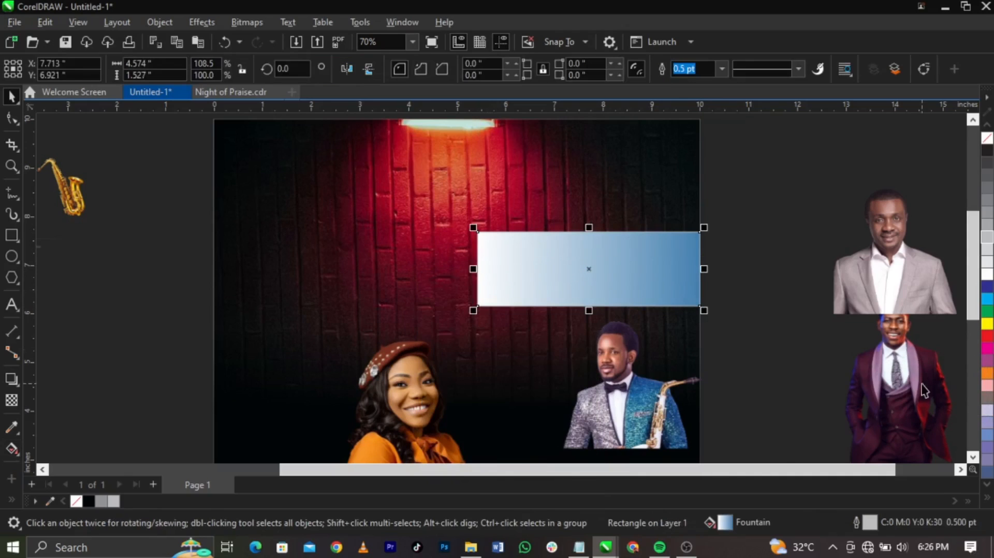
- Enlarge the photo of the man in the maroon suit to about 6.26 by 7.83 inches and place it on the page behind the woman
{"action": "left_click_drag", "start_coordinate": [924, 391], "coordinate": [821, 359]}
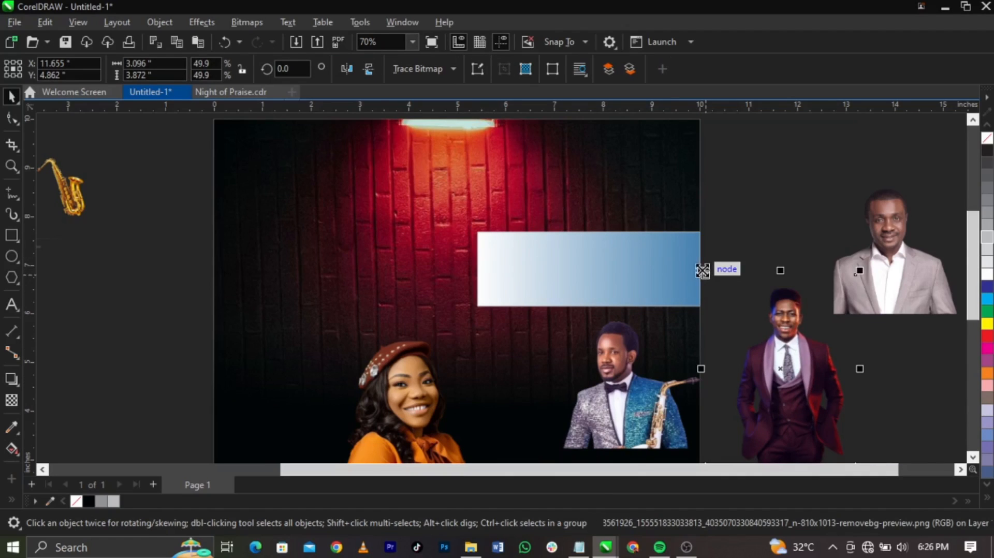
{"action": "left_click_drag", "start_coordinate": [702, 271], "coordinate": [574, 175]}
{"action": "left_click_drag", "start_coordinate": [794, 288], "coordinate": [331, 309]}
- Sample the maroon suit's red edge for the gradient's left end colour and brighten it to crimson #D9034E
{"action": "left_click", "coordinate": [544, 265]}
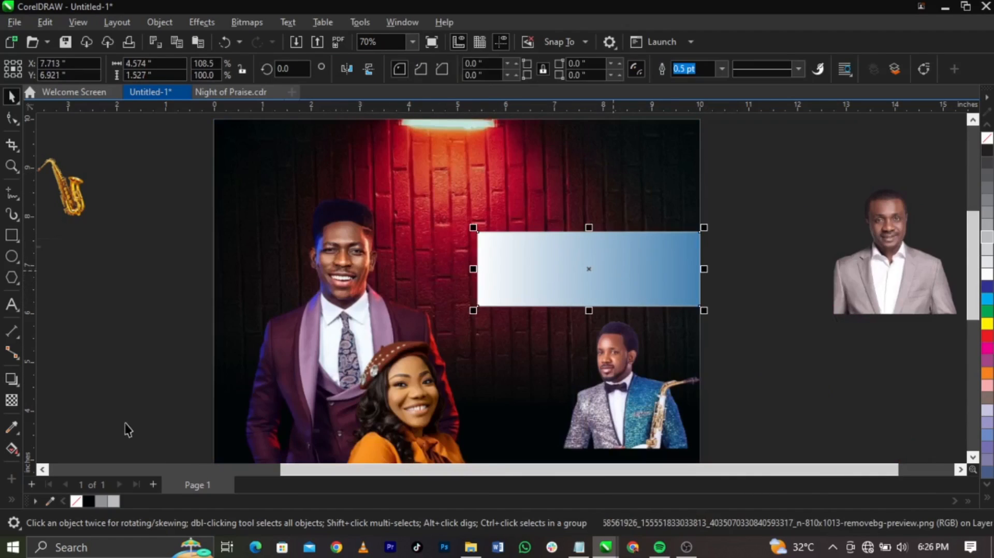
{"action": "left_click", "coordinate": [11, 448]}
{"action": "left_click", "coordinate": [477, 264]}
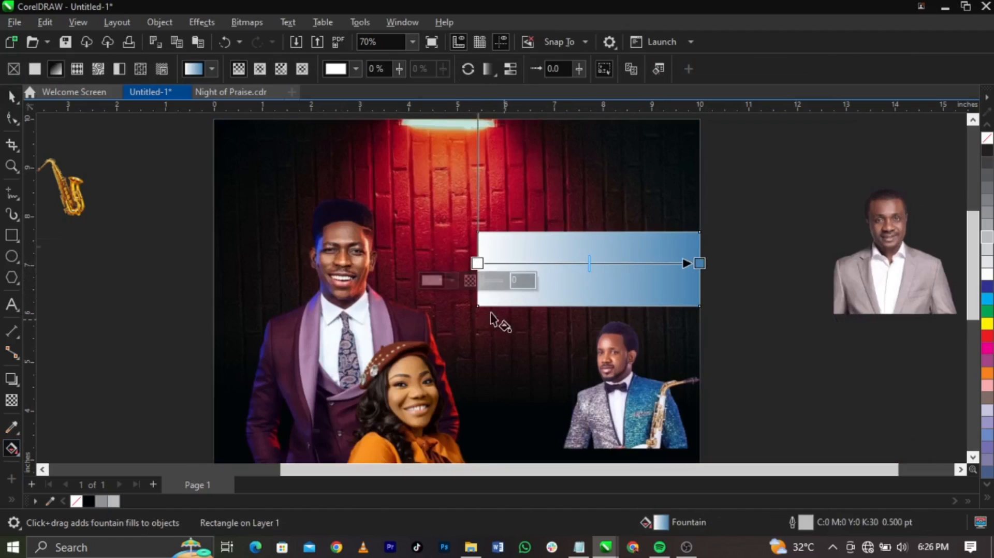
{"action": "left_click", "coordinate": [452, 283]}
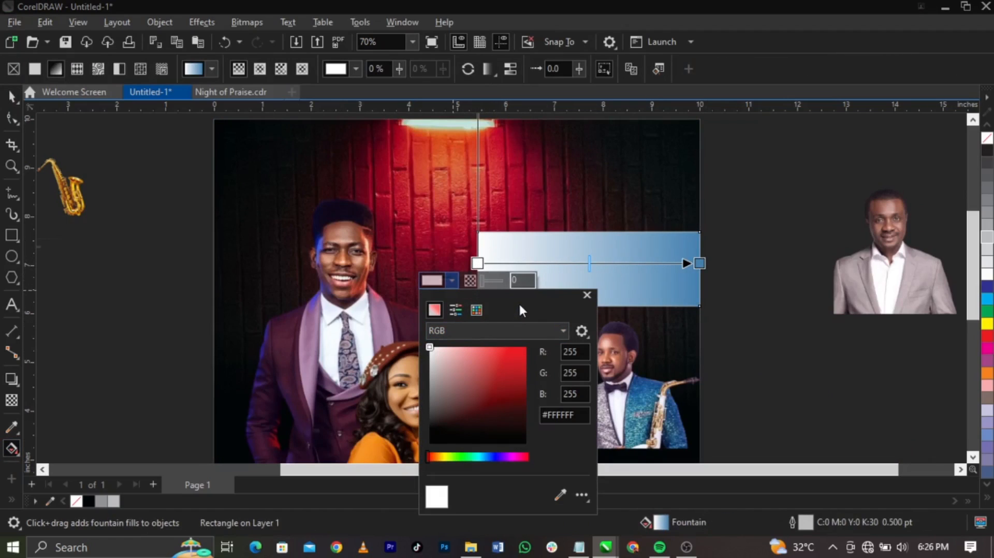
{"action": "left_click_drag", "start_coordinate": [565, 293], "coordinate": [698, 270]}
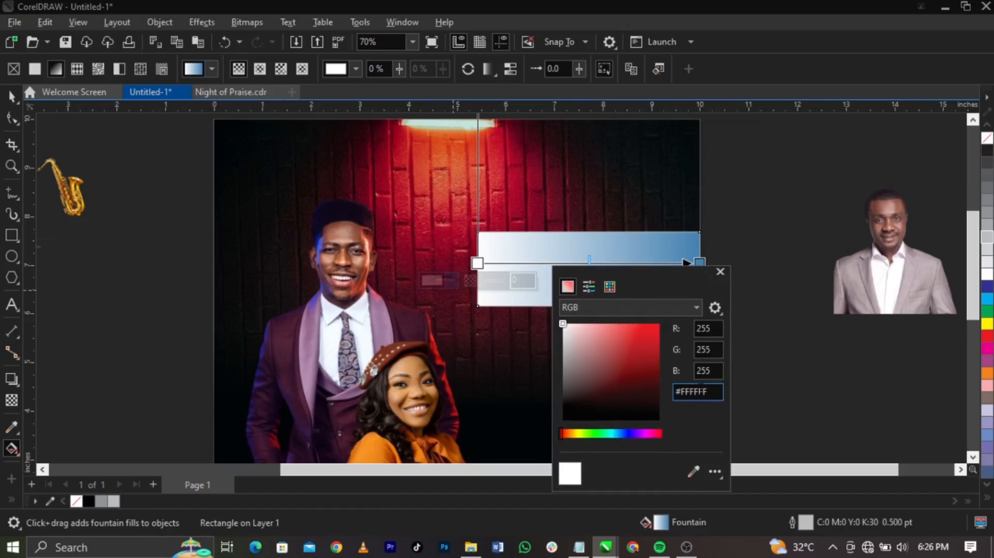
{"action": "left_click", "coordinate": [699, 469]}
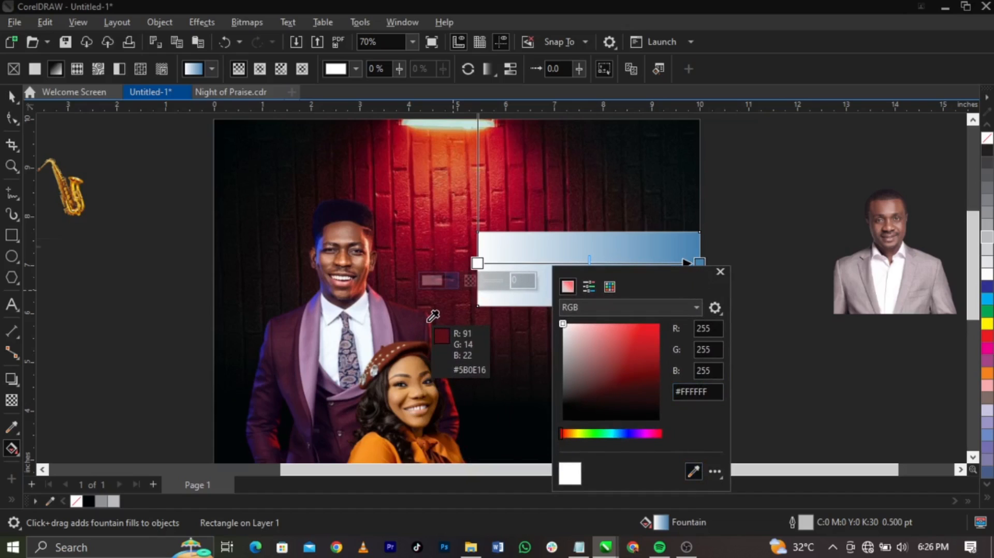
{"action": "left_click", "coordinate": [428, 323]}
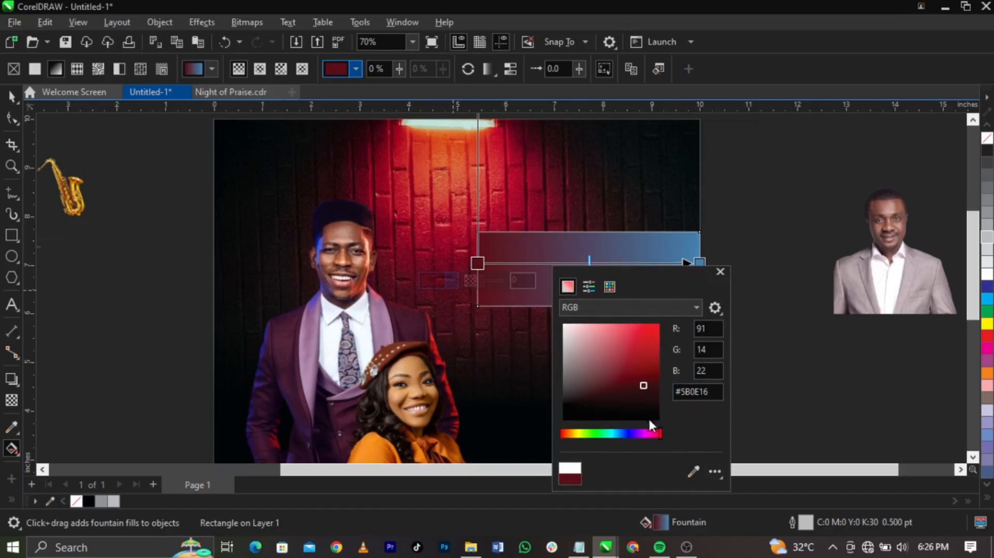
{"action": "left_click_drag", "start_coordinate": [658, 430], "coordinate": [655, 430]}
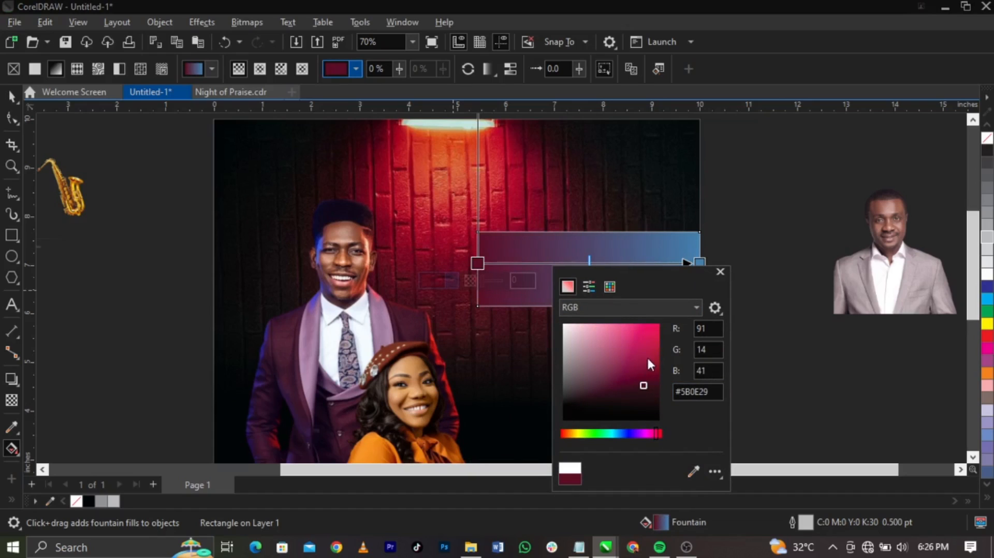
{"action": "mouse_move", "coordinate": [648, 359]}
{"action": "left_mouse_down"}
{"action": "mouse_move", "coordinate": [663, 350]}
{"action": "mouse_move", "coordinate": [660, 335]}
{"action": "left_mouse_up"}
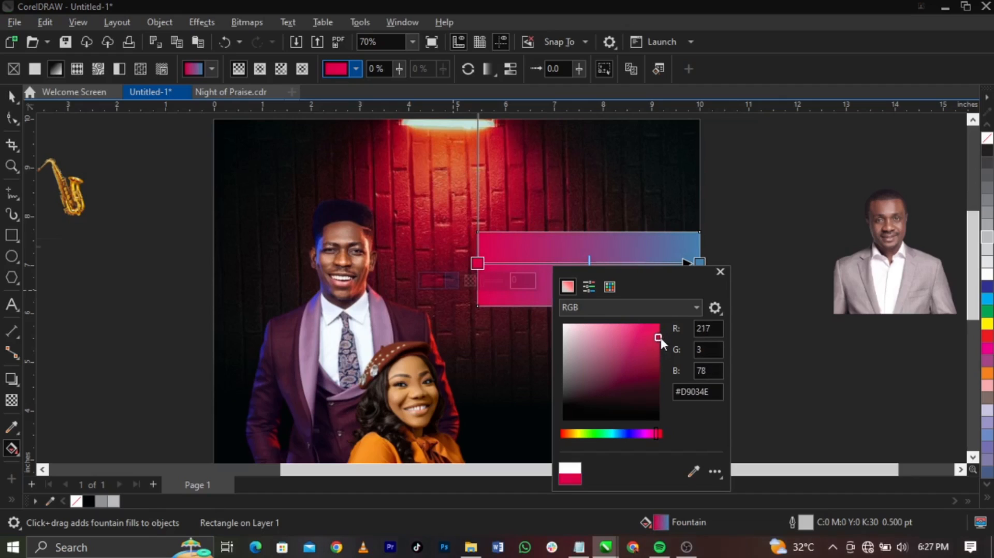
{"action": "left_click", "coordinate": [636, 252]}
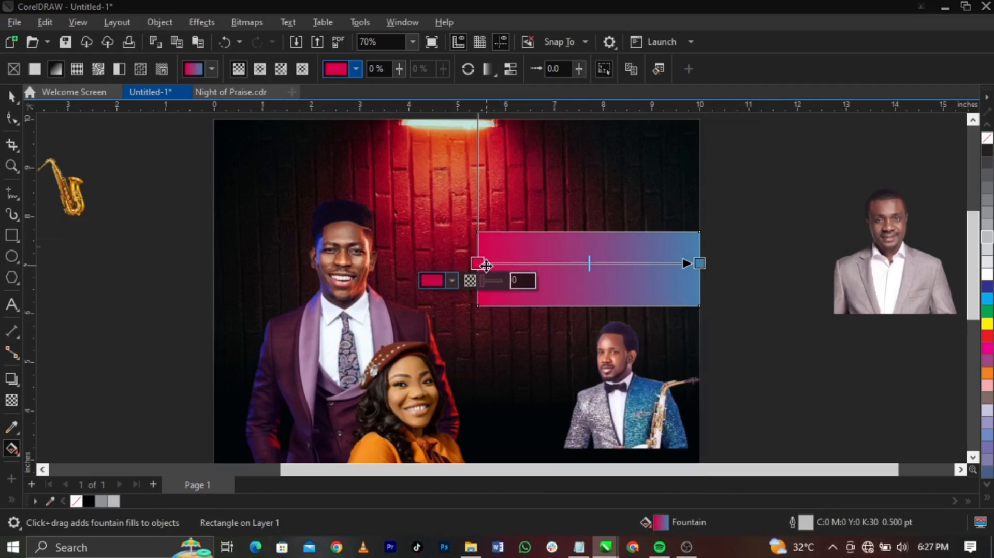
{"action": "left_click_drag", "start_coordinate": [486, 265], "coordinate": [499, 264]}
- Remove the outline from the gradient rectangle
{"action": "key", "text": "space"}
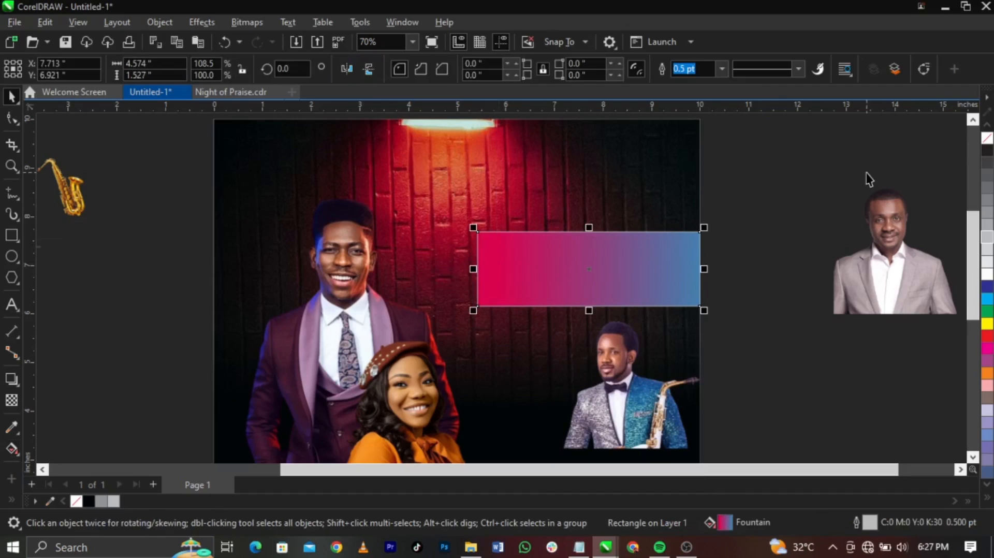
{"action": "right_click", "coordinate": [987, 139]}
{"action": "left_click", "coordinate": [801, 269]}
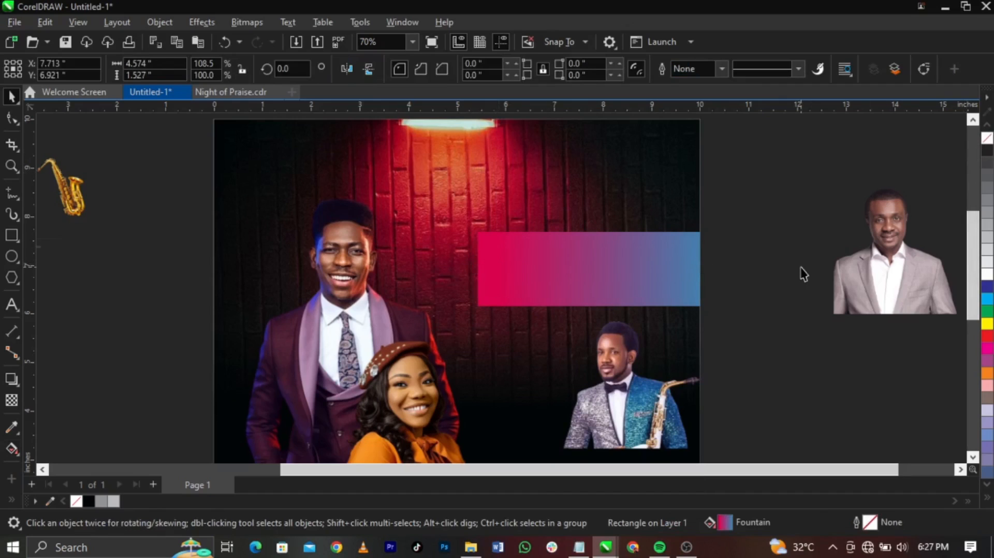
- Apply a short linear fountain transparency that fades out the left end of the gradient rectangle
{"action": "left_click", "coordinate": [614, 288]}
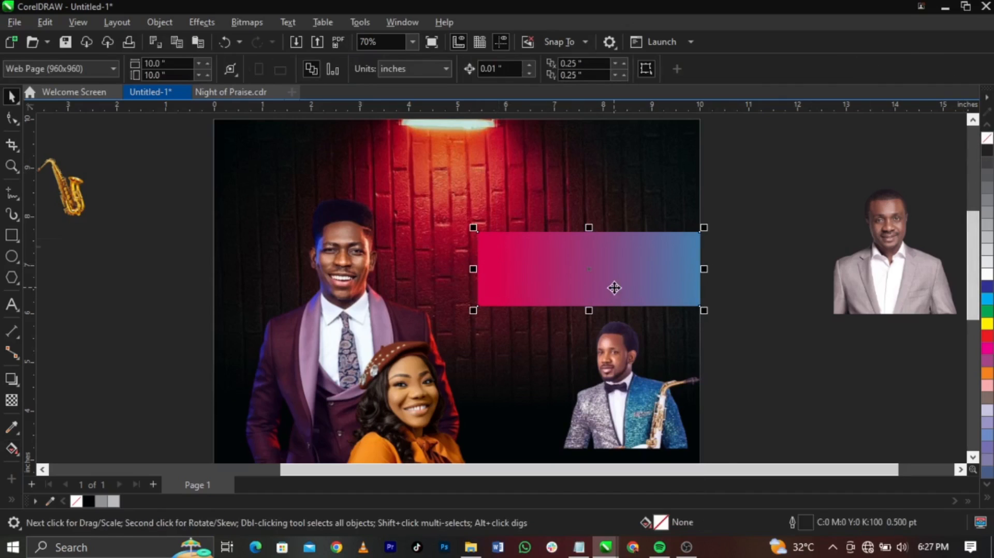
{"action": "left_click", "coordinate": [8, 407]}
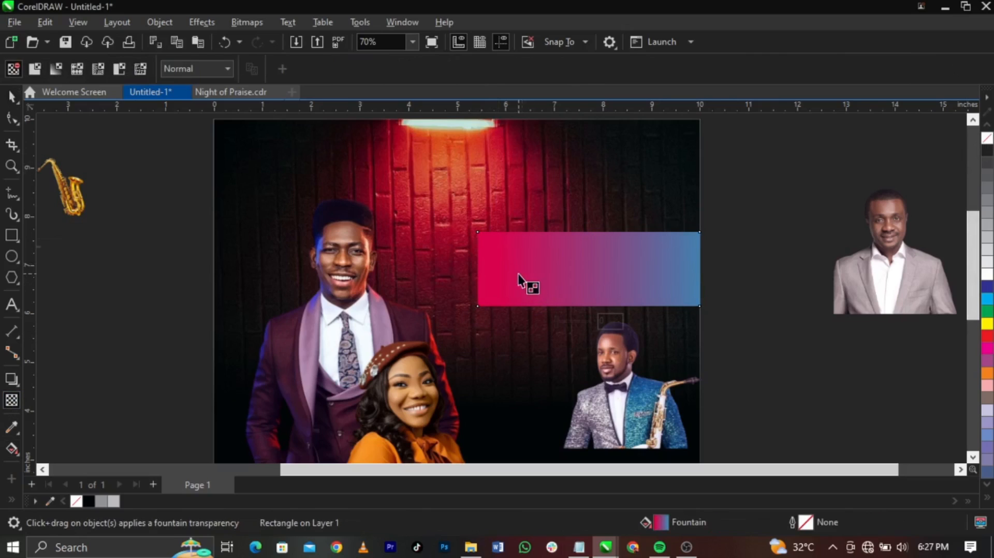
{"action": "mouse_move", "coordinate": [517, 274]}
{"action": "left_mouse_down"}
{"action": "mouse_move", "coordinate": [481, 280]}
{"action": "mouse_move", "coordinate": [528, 274]}
{"action": "left_mouse_up"}
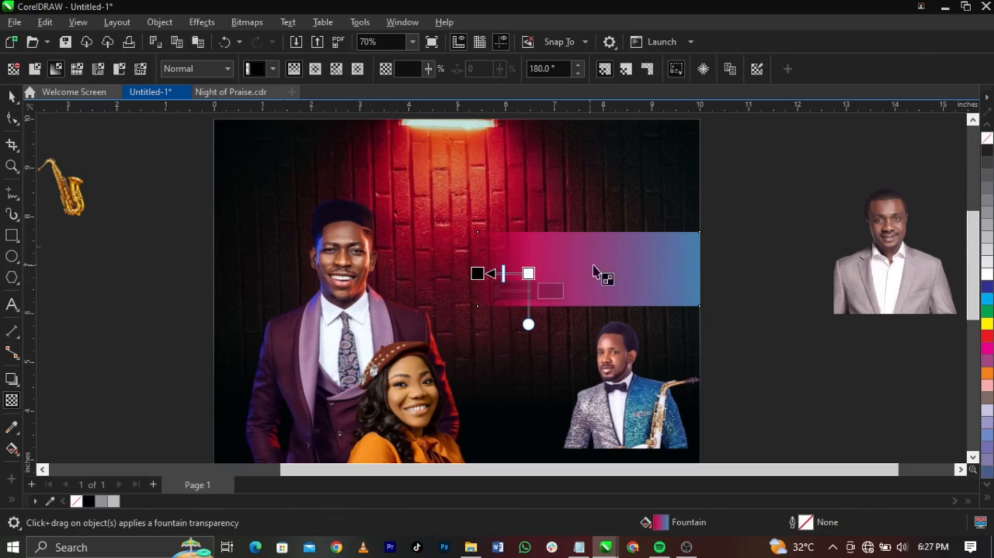
{"action": "key", "text": "space"}
- Move the saxophonist's photo off the page and reduce the gradient rectangle's height to about 1.36 inches, placing it slightly higher
{"action": "left_click_drag", "start_coordinate": [602, 382], "coordinate": [834, 394]}
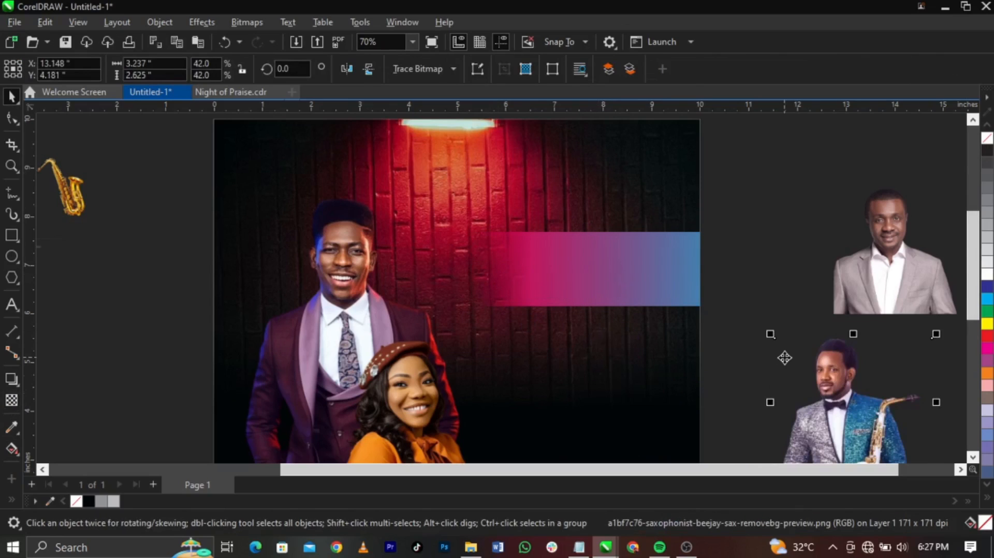
{"action": "left_click", "coordinate": [637, 304]}
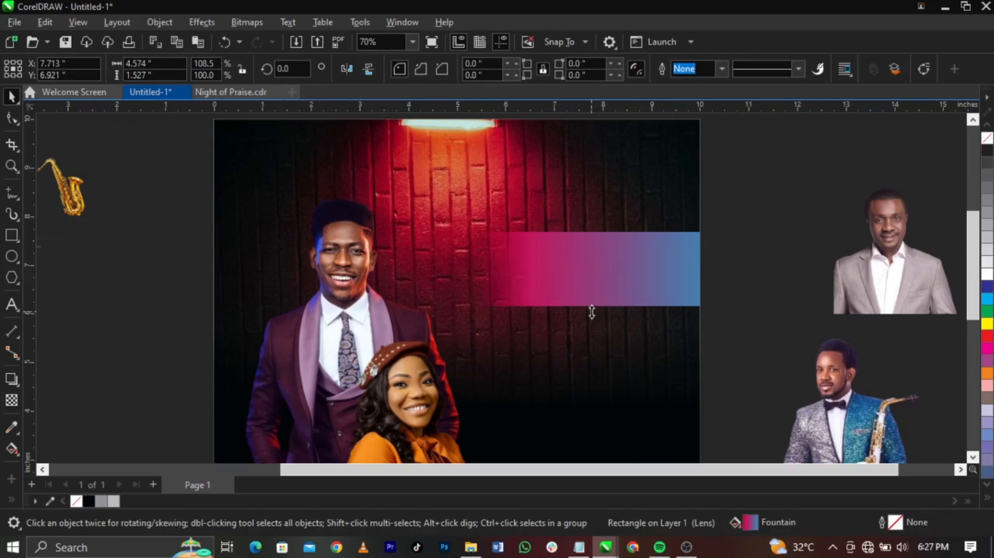
{"action": "left_click_drag", "start_coordinate": [593, 313], "coordinate": [615, 279]}
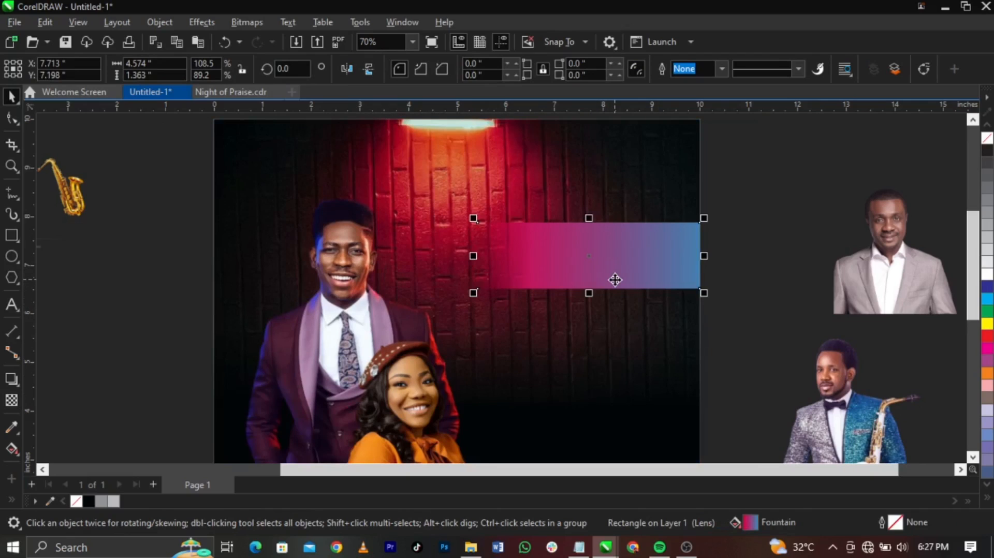
- Skew the gradient rectangle vertically so it slopes upward to the right, and lower it slightly
{"action": "left_click", "coordinate": [615, 280]}
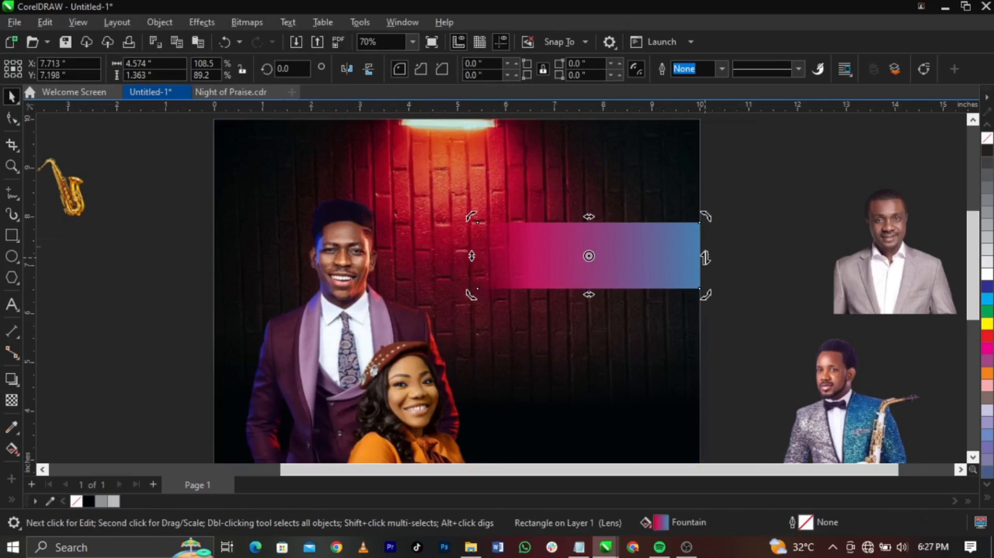
{"action": "left_click_drag", "start_coordinate": [704, 257], "coordinate": [671, 254]}
{"action": "left_click", "coordinate": [671, 226]}
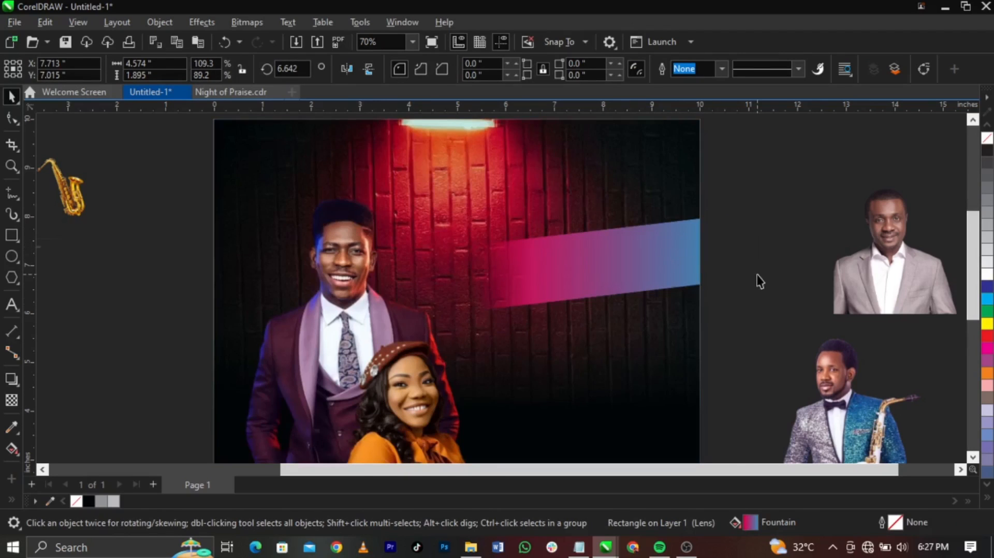
- Move the photo of the man in the maroon suit up and left so it overhangs the page's left edge
{"action": "left_click", "coordinate": [759, 280]}
{"action": "left_click_drag", "start_coordinate": [306, 321], "coordinate": [205, 301]}
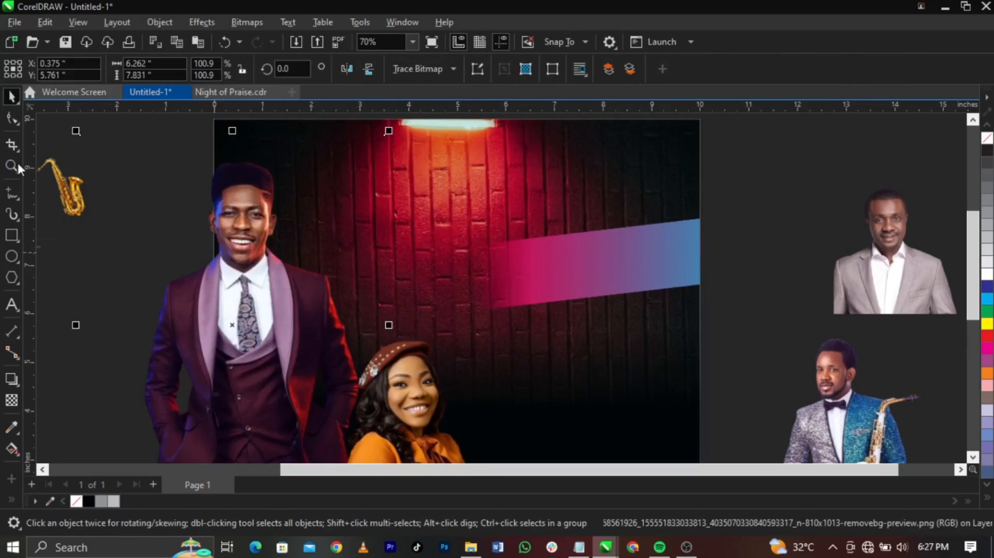
- Crop off the lower part of the maroon-suited man's photo with the Shape tool and move the photo to the page's lower right
{"action": "left_click", "coordinate": [11, 120]}
{"action": "left_click_drag", "start_coordinate": [62, 392], "coordinate": [157, 454]}
{"action": "left_click_drag", "start_coordinate": [157, 402], "coordinate": [395, 227]}
{"action": "key", "text": "space"}
{"action": "left_click_drag", "start_coordinate": [320, 199], "coordinate": [680, 392]}
- Crop the empty margins at both sides and above the head of the maroon-suited man's photo with the Shape tool
{"action": "left_click", "coordinate": [13, 119]}
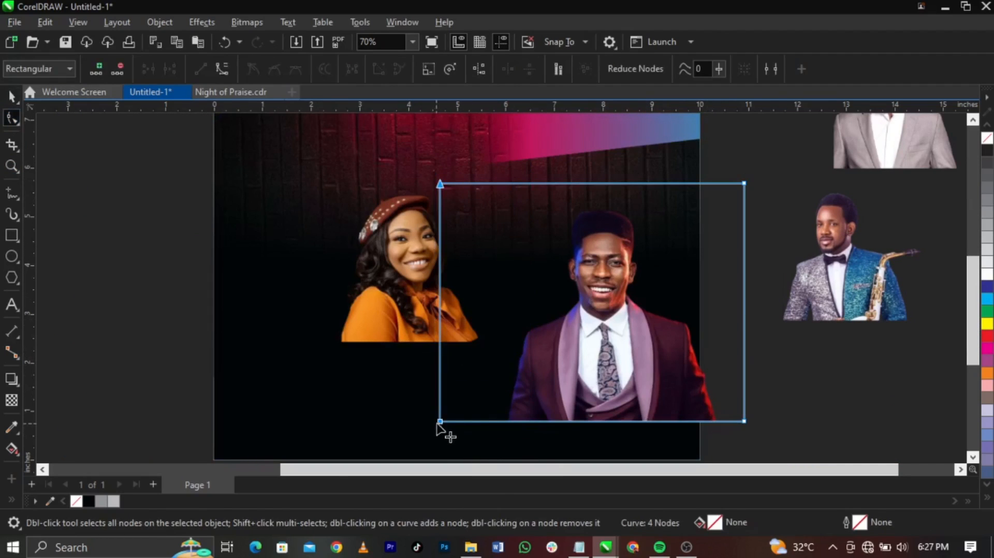
{"action": "left_click_drag", "start_coordinate": [440, 421], "coordinate": [502, 422]}
{"action": "left_click_drag", "start_coordinate": [693, 168], "coordinate": [843, 450]}
{"action": "left_click_drag", "start_coordinate": [744, 422], "coordinate": [720, 422]}
{"action": "left_click_drag", "start_coordinate": [750, 167], "coordinate": [470, 214]}
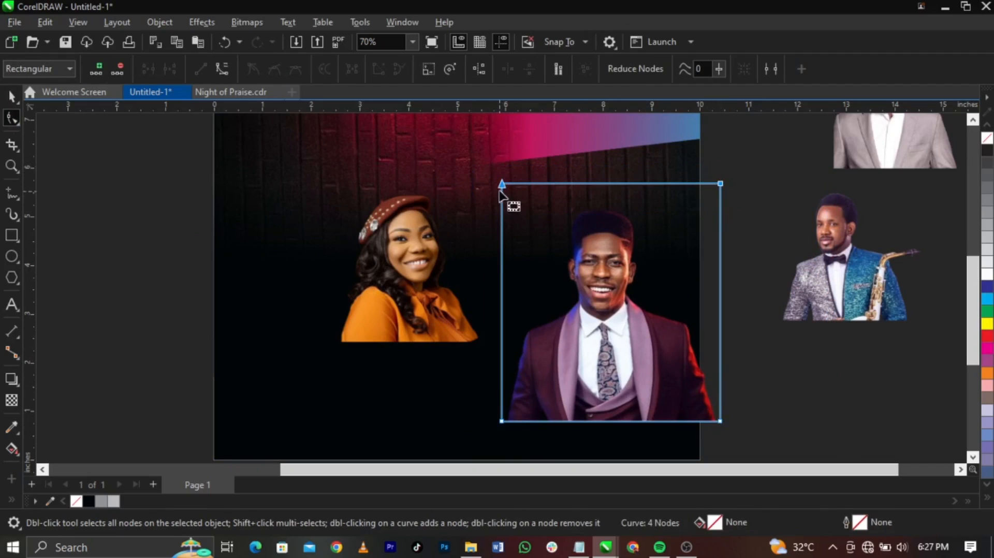
{"action": "left_click_drag", "start_coordinate": [501, 185], "coordinate": [501, 206]}
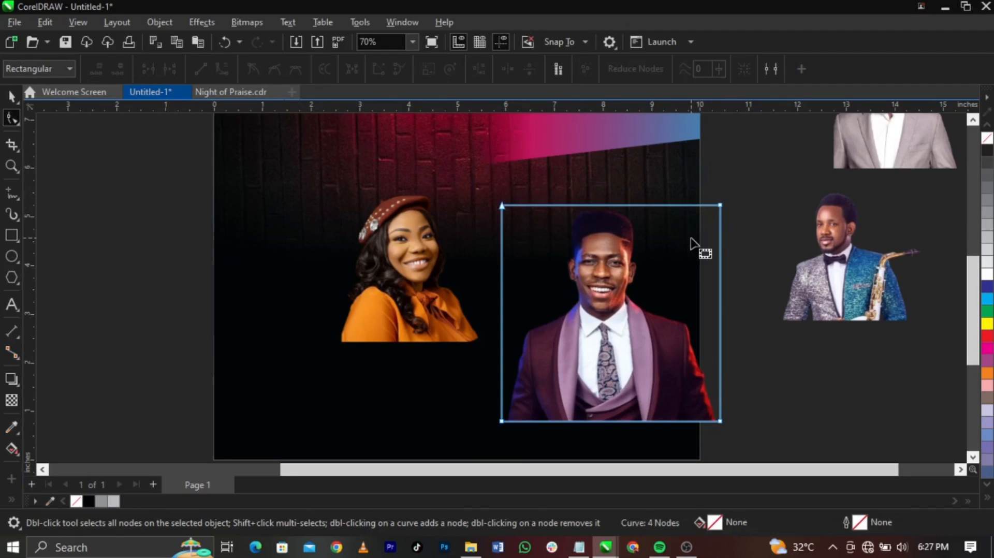
{"action": "key", "text": "space"}
- Shrink the maroon-suited man's photo to about 1.9 inches wide, place it at the gradient banner and bring it to the front
{"action": "left_click_drag", "start_coordinate": [724, 200], "coordinate": [590, 185]}
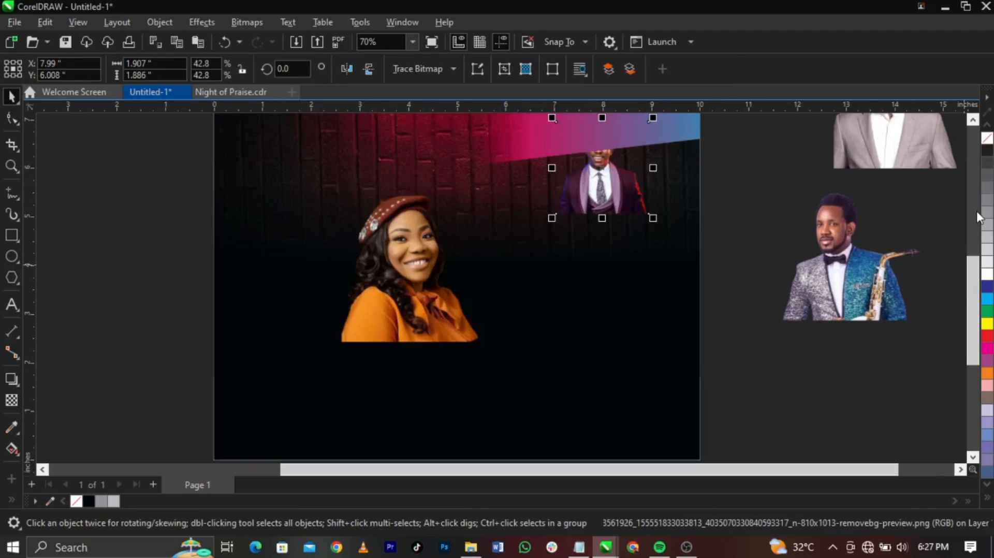
{"action": "left_click_drag", "start_coordinate": [973, 272], "coordinate": [971, 210]}
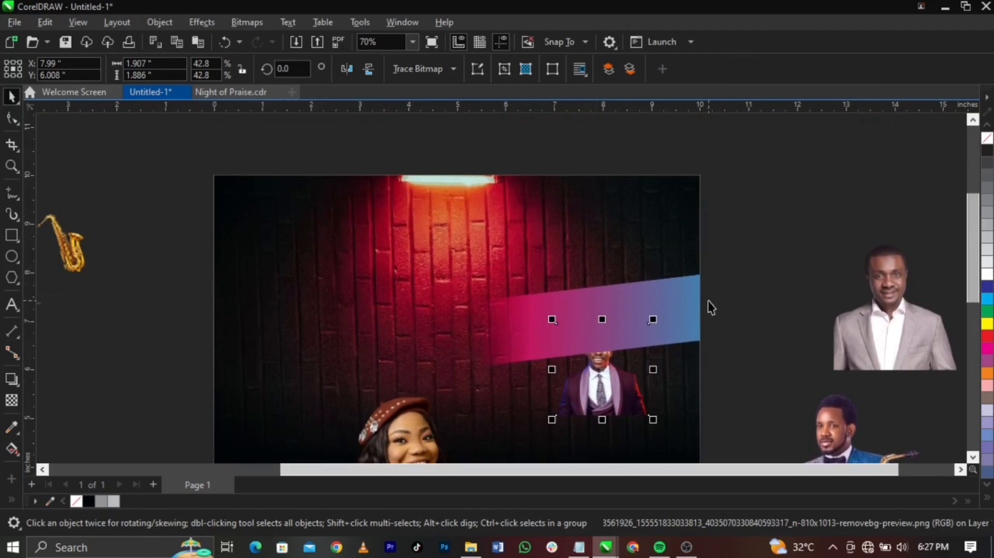
{"action": "key", "text": "shift+Page_Up"}
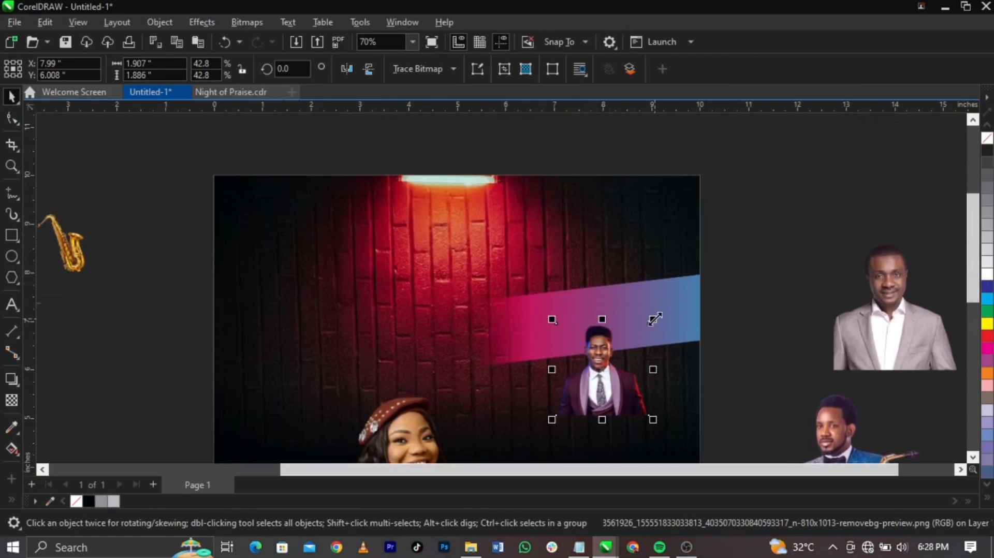
- Enlarge the maroon-suited man's photo to about 4.1 inches wide and position it so his chest covers the gradient banner
{"action": "left_click_drag", "start_coordinate": [655, 319], "coordinate": [745, 222]}
{"action": "left_click_drag", "start_coordinate": [629, 310], "coordinate": [588, 274]}
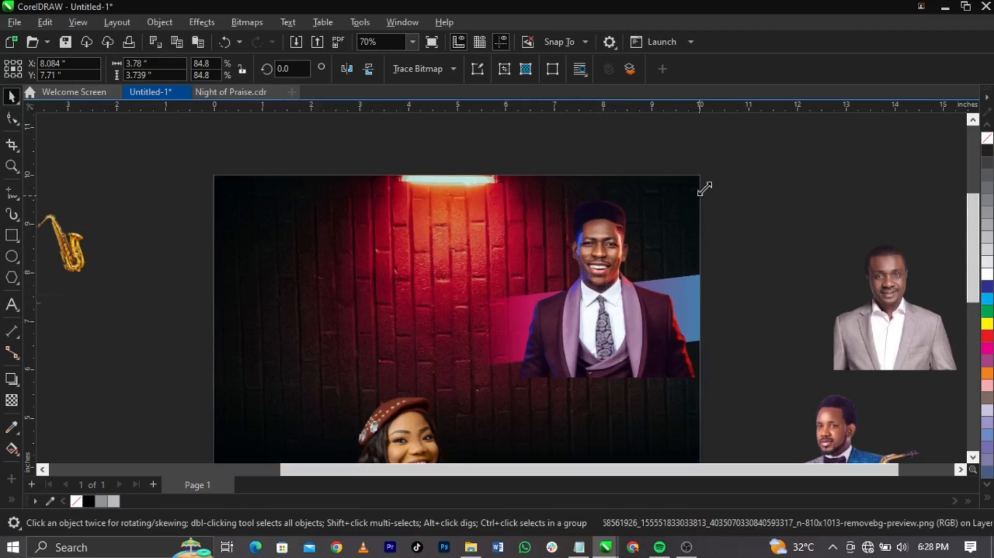
{"action": "left_click_drag", "start_coordinate": [705, 189], "coordinate": [720, 173]}
{"action": "left_click_drag", "start_coordinate": [653, 233], "coordinate": [654, 235]}
- PowerClip the maroon-suited man's photo inside the slanted gradient banner
{"action": "right_click", "coordinate": [654, 236]}
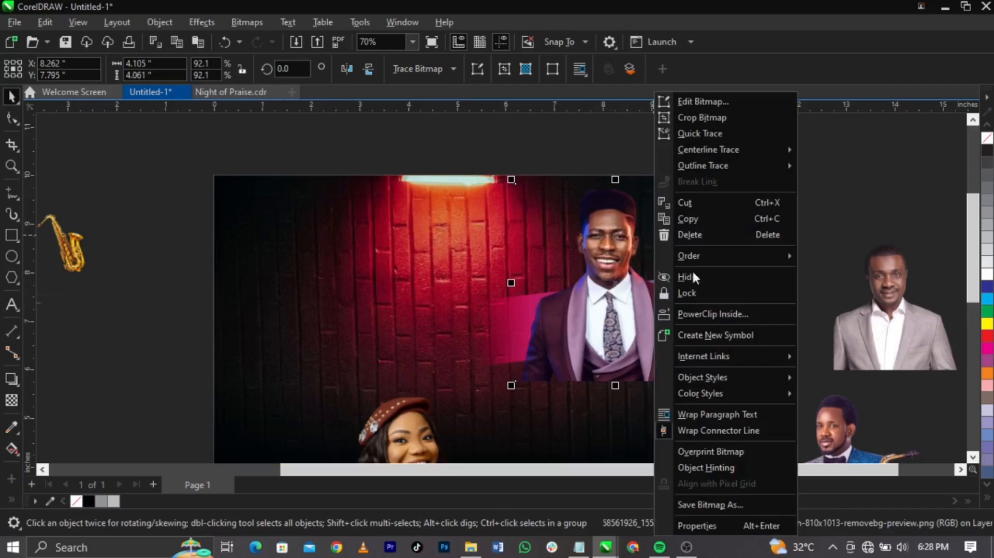
{"action": "left_click", "coordinate": [719, 313]}
{"action": "left_click", "coordinate": [498, 332]}
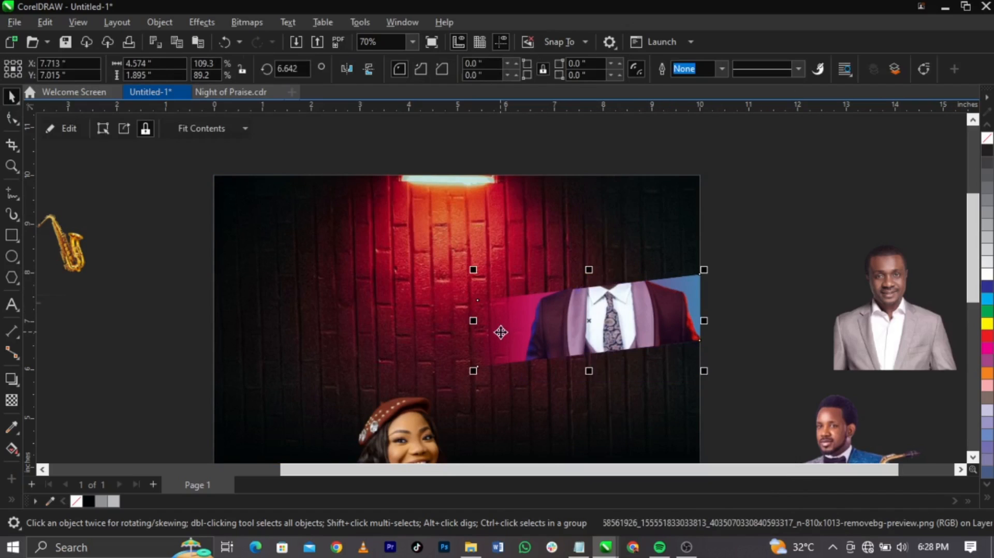
- Copy the man's photo from within the banner's PowerClip and paste it in the same place outside the PowerClip
{"action": "right_click", "coordinate": [631, 308]}
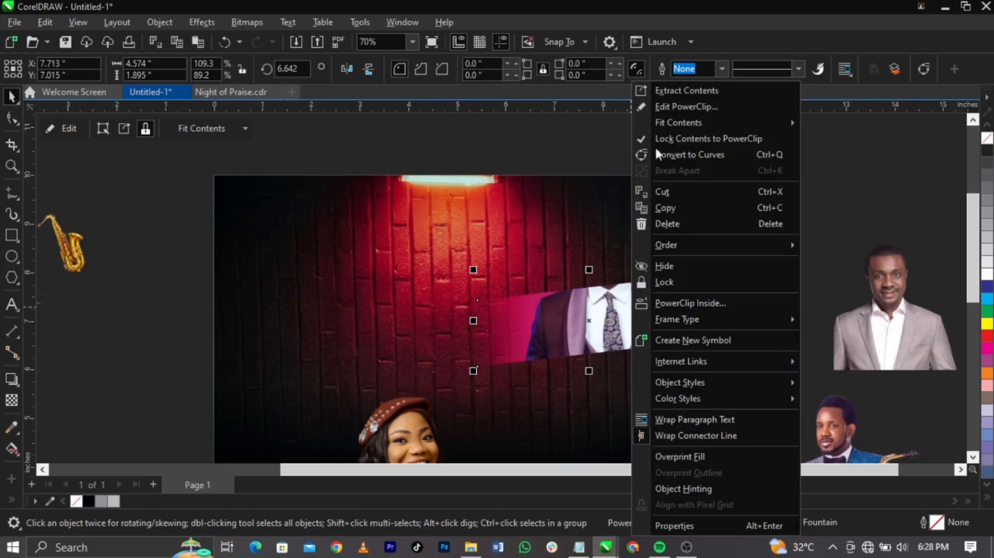
{"action": "left_click", "coordinate": [675, 107]}
{"action": "left_click", "coordinate": [591, 300]}
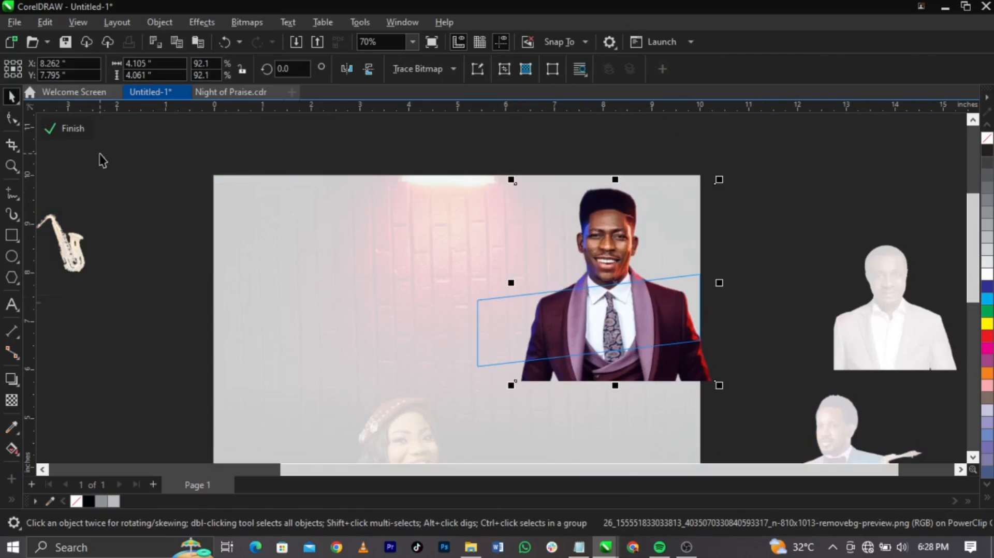
{"action": "left_click", "coordinate": [80, 134]}
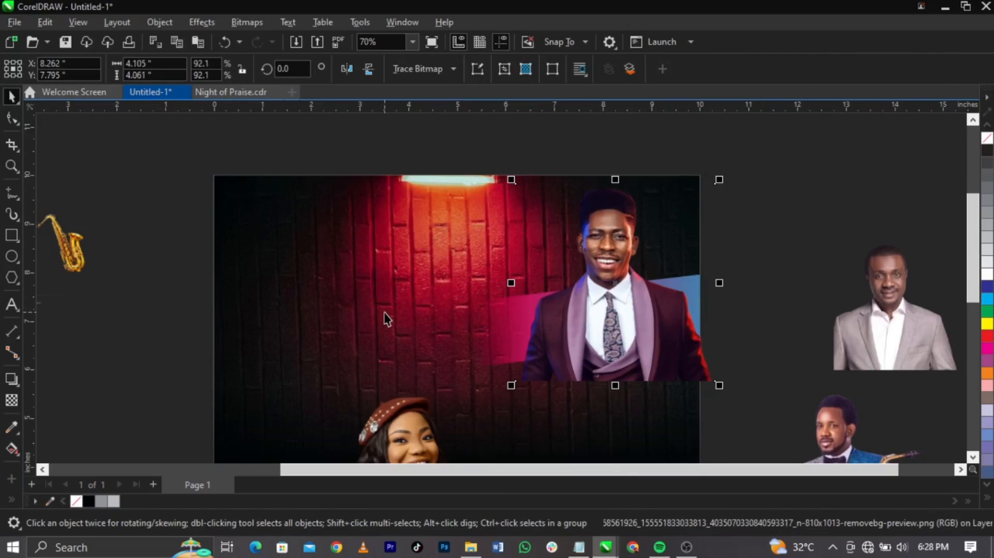
- Crop the lower edge of the pasted photo copy with the Shape tool so it does not extend below the slanted banner
{"action": "left_click", "coordinate": [11, 118]}
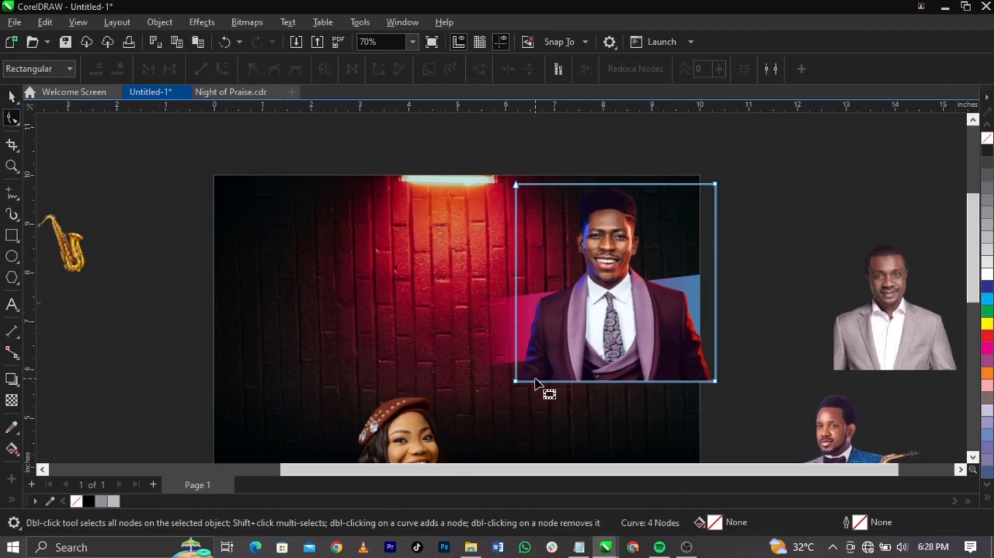
{"action": "left_click_drag", "start_coordinate": [486, 372], "coordinate": [740, 414]}
{"action": "left_click_drag", "start_coordinate": [716, 382], "coordinate": [691, 332]}
{"action": "key", "text": "space"}
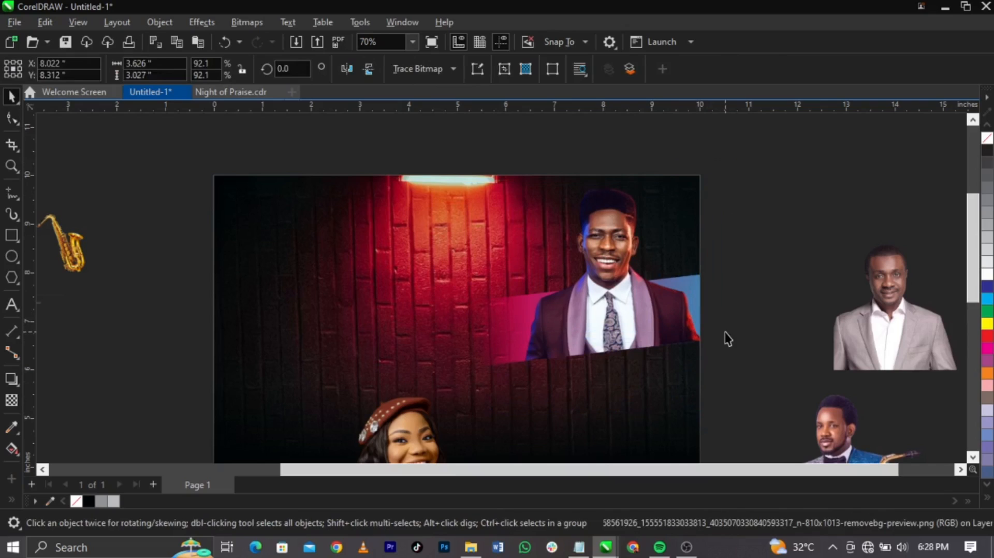
{"action": "left_click", "coordinate": [725, 334]}
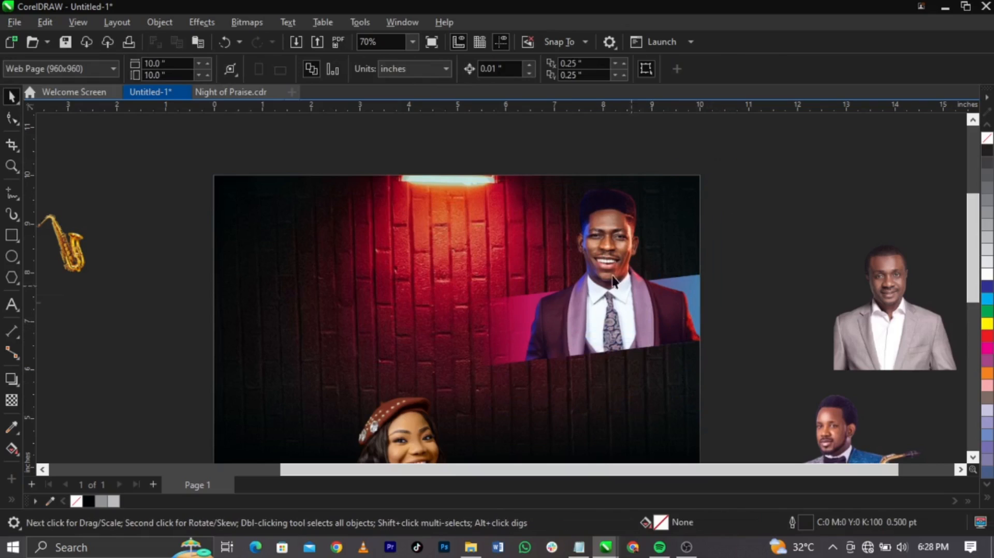
{"action": "left_click", "coordinate": [647, 346]}
{"action": "left_click", "coordinate": [712, 352]}
{"action": "left_click_drag", "start_coordinate": [589, 254], "coordinate": [395, 264]}
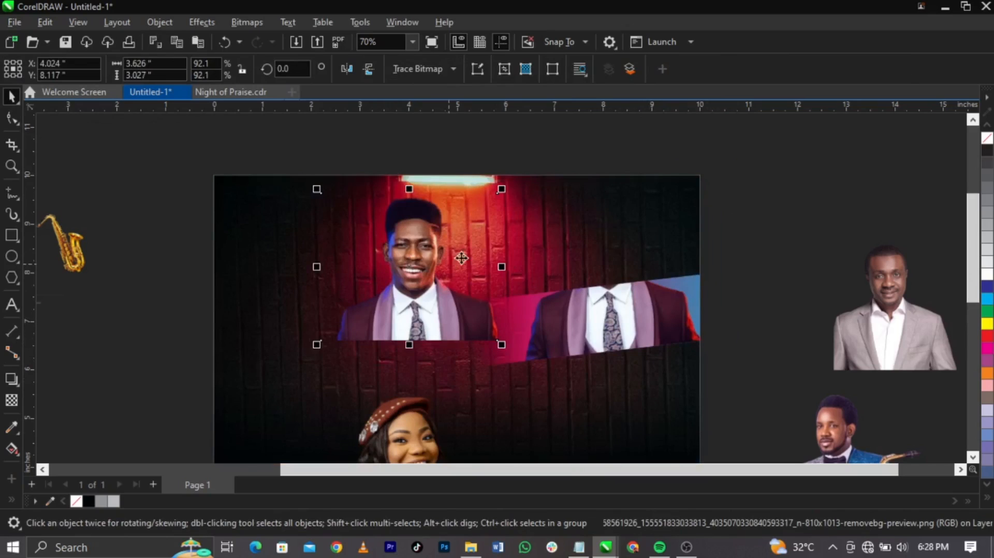
{"action": "key", "text": "ctrl+z"}
{"action": "key", "text": "z"}
{"action": "key", "text": "space"}
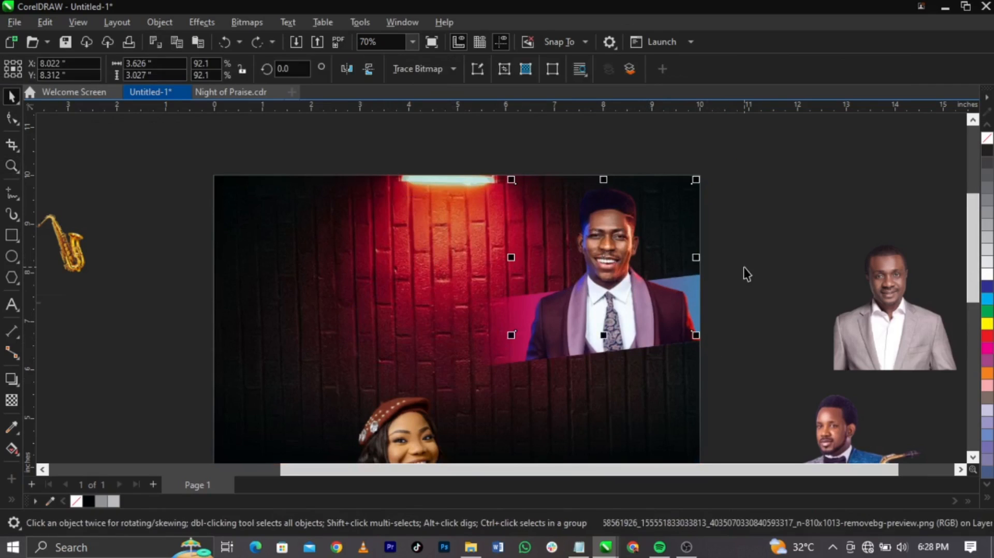
- Duplicate the clipped gradient banner straight down, leaving a narrow gap below the original
{"action": "left_click", "coordinate": [726, 293]}
{"action": "left_click_drag", "start_coordinate": [765, 418], "coordinate": [433, 252]}
{"action": "left_click_drag", "start_coordinate": [588, 319], "coordinate": [597, 399]}
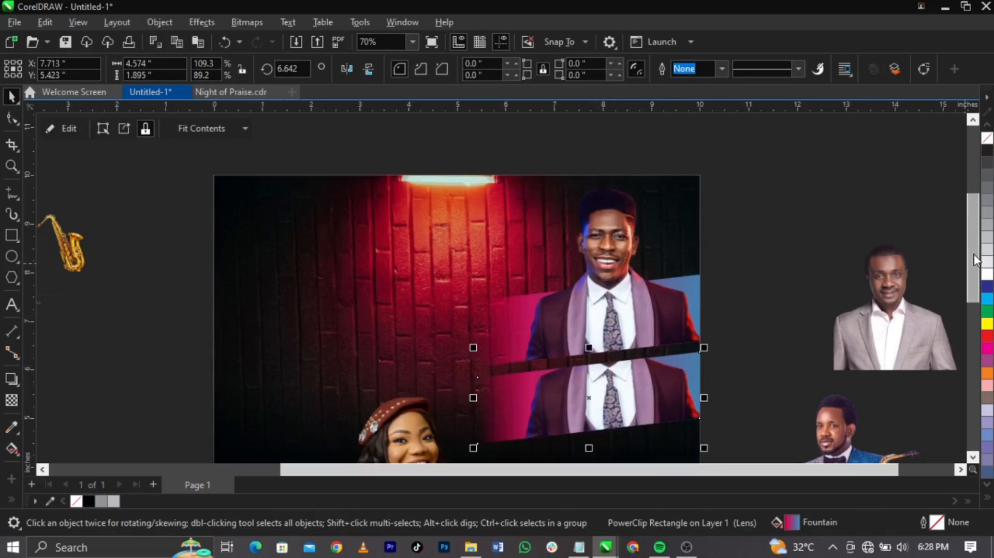
- Place the woman's photo in front of the second banner and enlarge it to about 3.66 inches wide
{"action": "scroll", "coordinate": [974, 280], "scroll_direction": "down", "scroll_amount": 2}
{"action": "left_click_drag", "start_coordinate": [408, 390], "coordinate": [608, 313]}
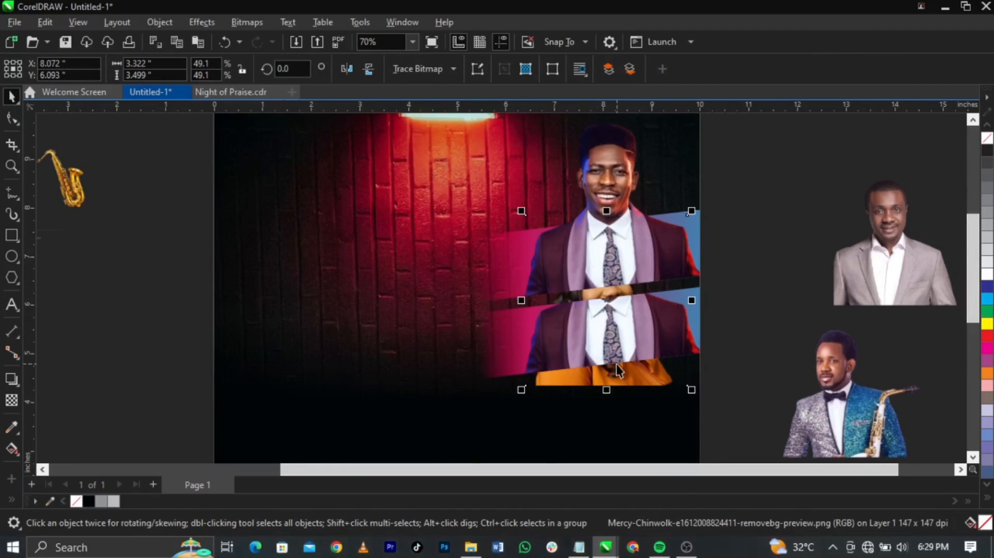
{"action": "left_click_drag", "start_coordinate": [616, 364], "coordinate": [623, 366]}
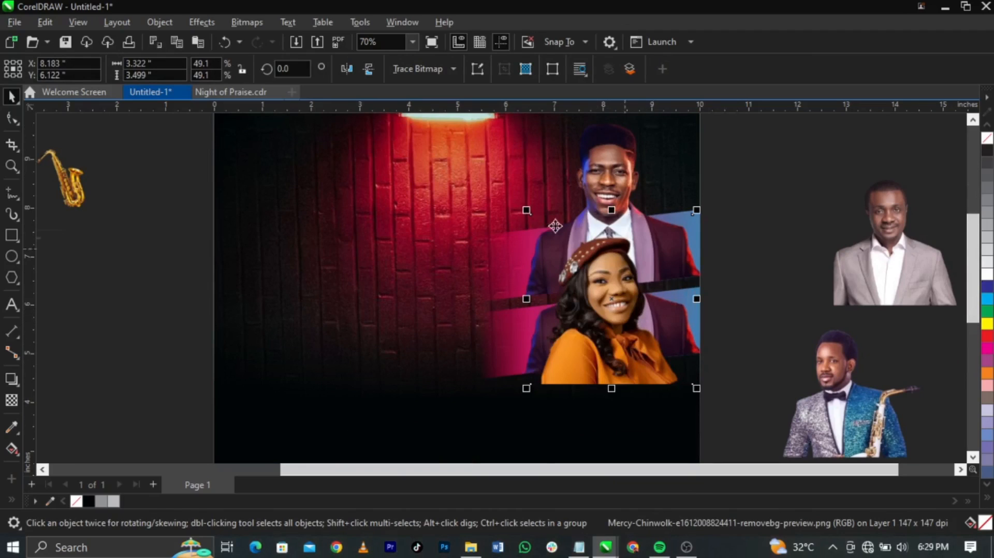
{"action": "left_click_drag", "start_coordinate": [526, 210], "coordinate": [510, 193]}
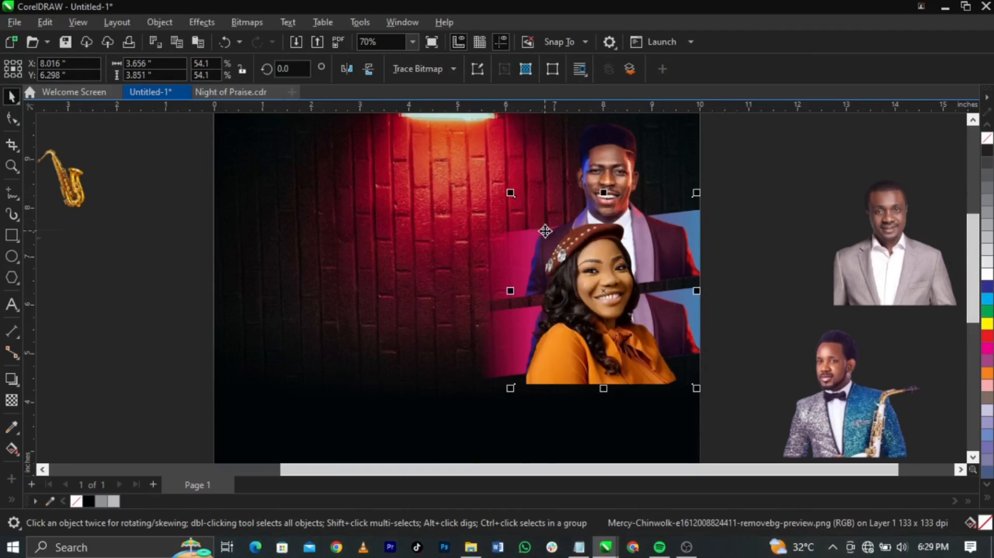
{"action": "left_click_drag", "start_coordinate": [593, 256], "coordinate": [604, 260]}
{"action": "left_click", "coordinate": [604, 260]}
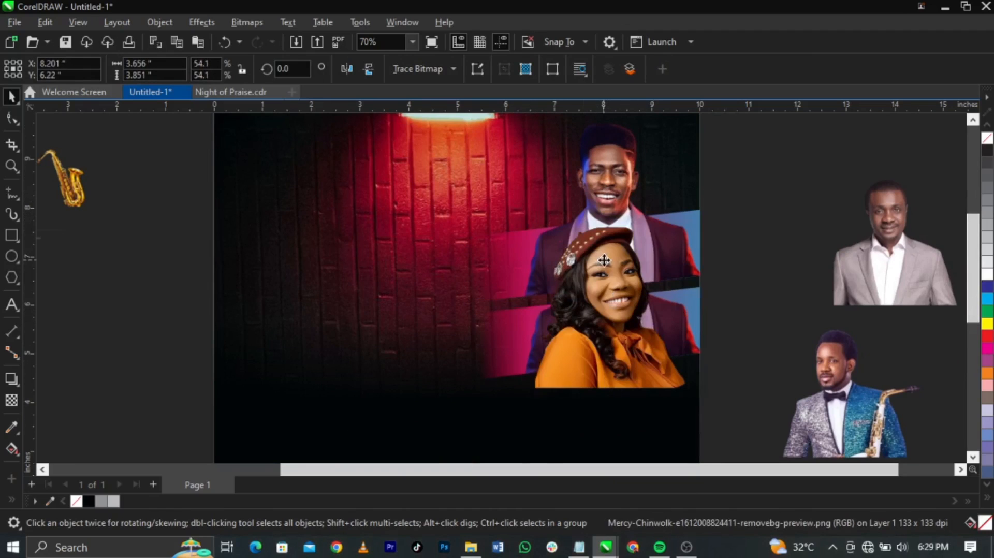
- Mirror the woman's photo horizontally, nudge it into position and PowerClip it inside the second banner
{"action": "left_click", "coordinate": [353, 66]}
{"action": "left_click_drag", "start_coordinate": [653, 294], "coordinate": [651, 296]}
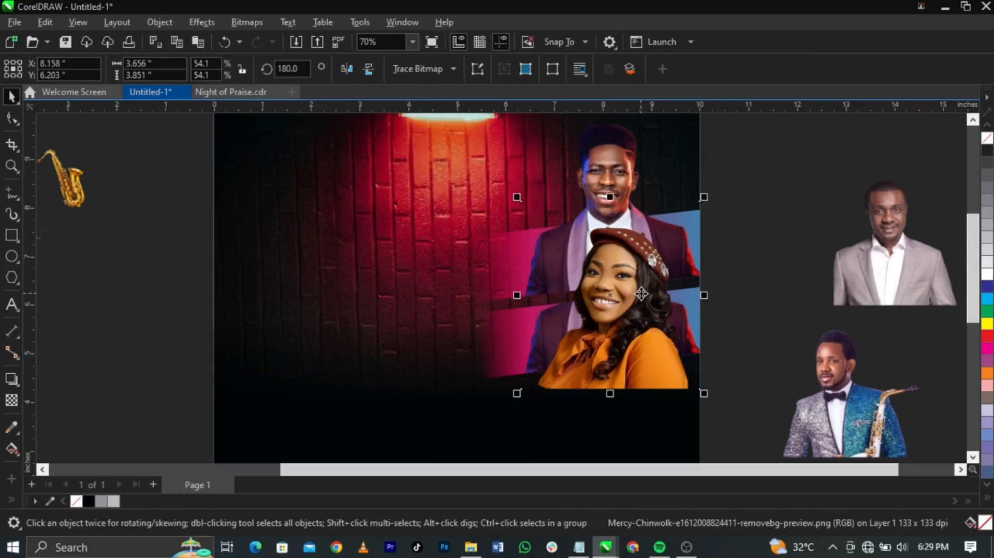
{"action": "right_click", "coordinate": [641, 294]}
{"action": "left_click", "coordinate": [685, 316]}
{"action": "left_click", "coordinate": [485, 354]}
- Edit the second banner's PowerClip contents and delete the maroon-suited man's photo from it
{"action": "right_click", "coordinate": [595, 339]}
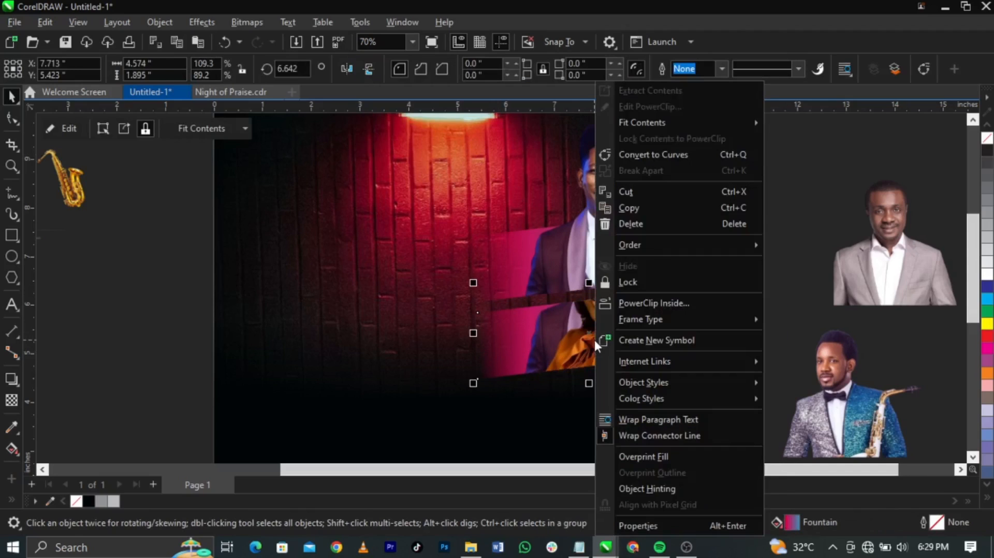
{"action": "left_click", "coordinate": [682, 106]}
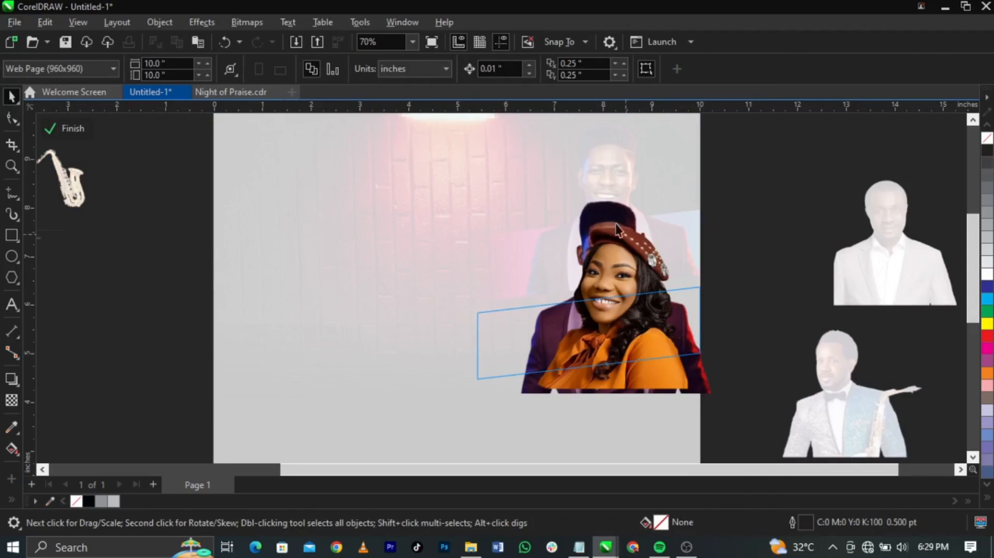
{"action": "left_click", "coordinate": [616, 228]}
{"action": "key", "text": "Delete"}
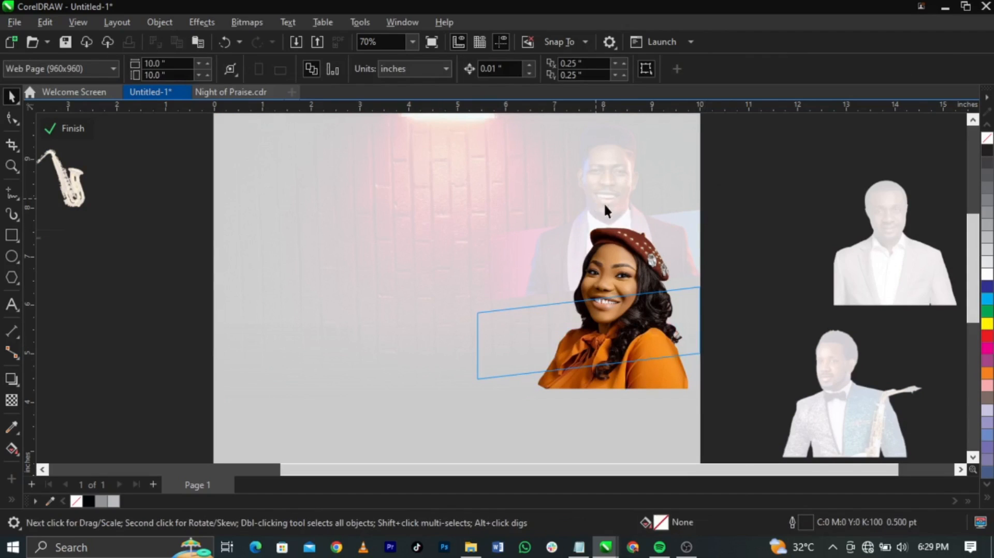
- Copy the woman's photo from the PowerClip, finish editing and paste the copy in place over the second banner
{"action": "left_click", "coordinate": [641, 245]}
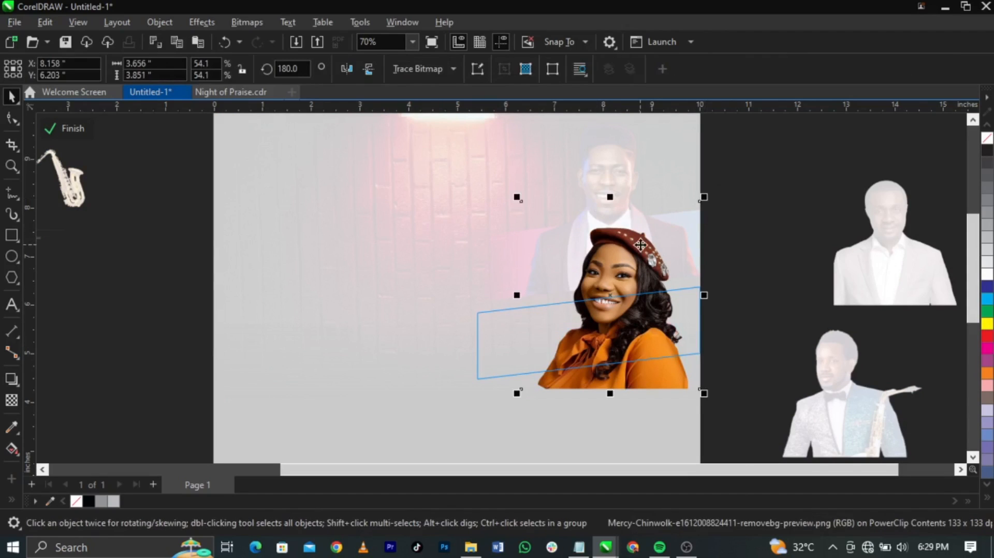
{"action": "left_click", "coordinate": [745, 257], "text": "ctrl"}
{"action": "key", "text": "ctrl+v"}
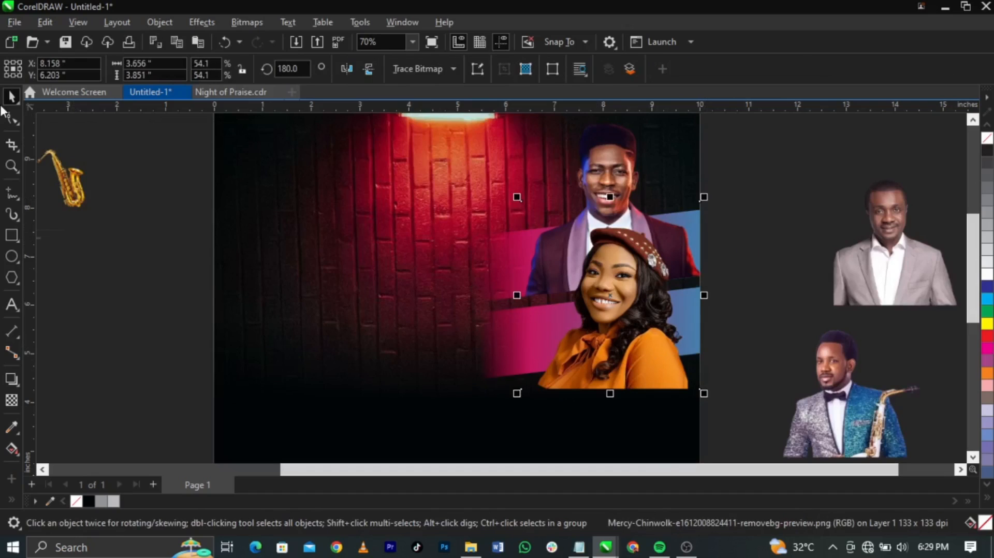
- Crop the bottom of the woman's pasted photo with the Shape tool so it ends within the second banner
{"action": "left_click", "coordinate": [12, 118]}
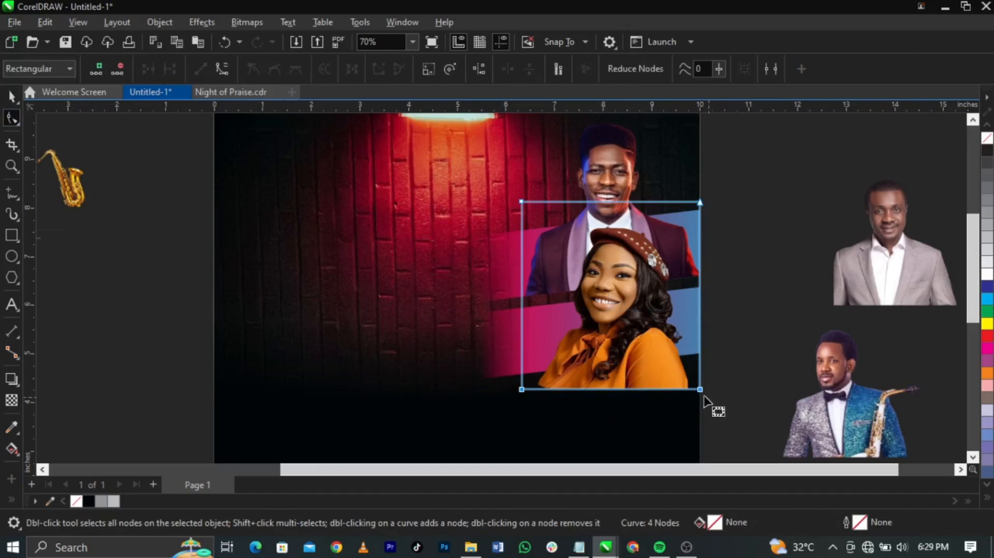
{"action": "left_click_drag", "start_coordinate": [700, 389], "coordinate": [706, 349]}
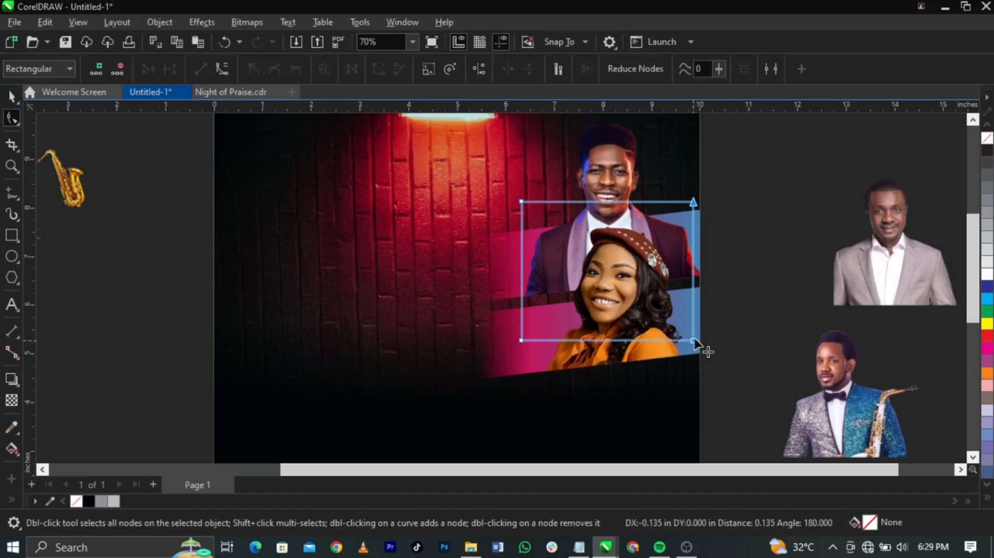
{"action": "key", "text": "space"}
- Duplicate the second clipped banner straight down as a third banner, leaving a narrow gap between them
{"action": "left_click_drag", "start_coordinate": [738, 382], "coordinate": [385, 278]}
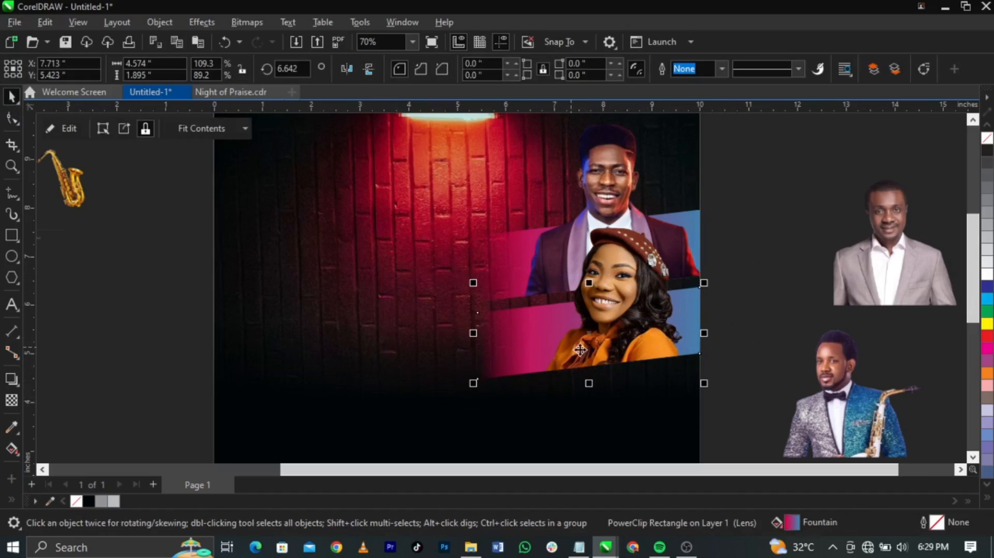
{"action": "left_click_drag", "start_coordinate": [590, 341], "coordinate": [604, 410]}
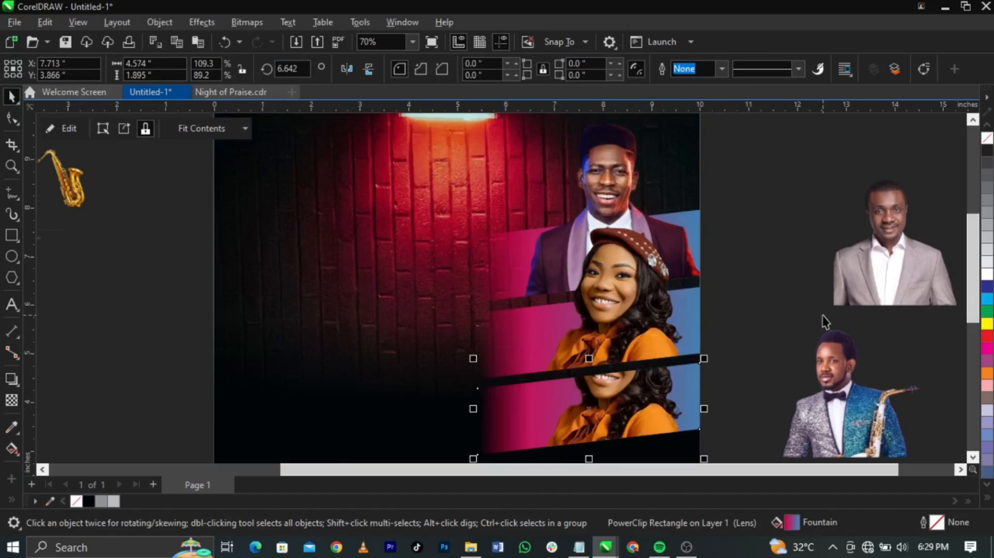
{"action": "left_click", "coordinate": [780, 322]}
- Move the photo of the man in the grey blazer onto the third banner and enlarge it to about 3.65 inches wide
{"action": "left_click_drag", "start_coordinate": [972, 282], "coordinate": [973, 307]}
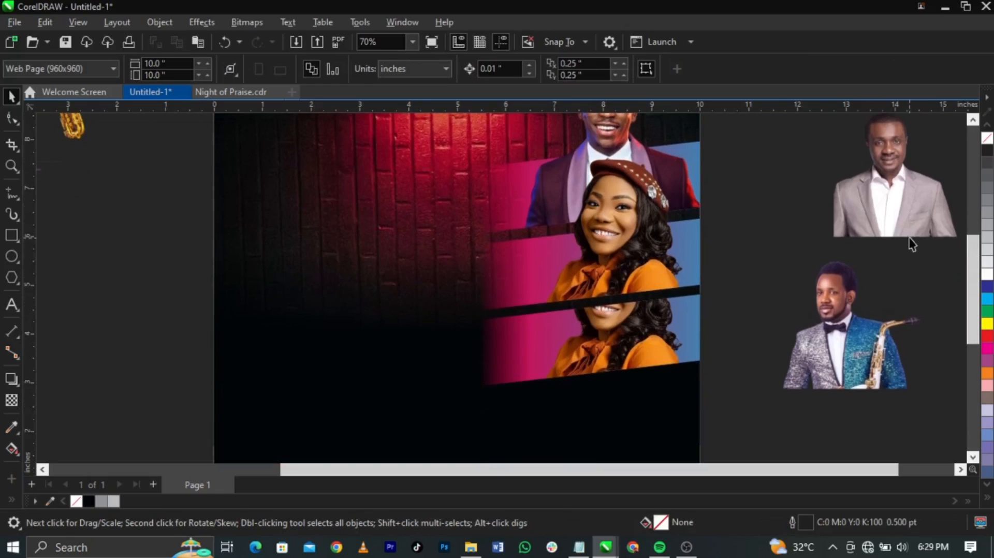
{"action": "left_click_drag", "start_coordinate": [913, 244], "coordinate": [615, 369]}
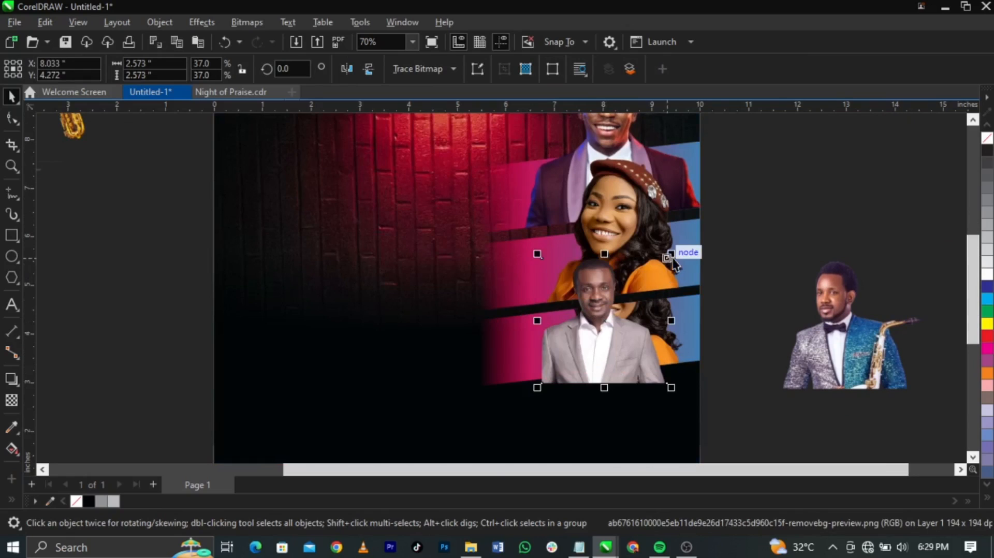
{"action": "left_click_drag", "start_coordinate": [671, 253], "coordinate": [671, 291]}
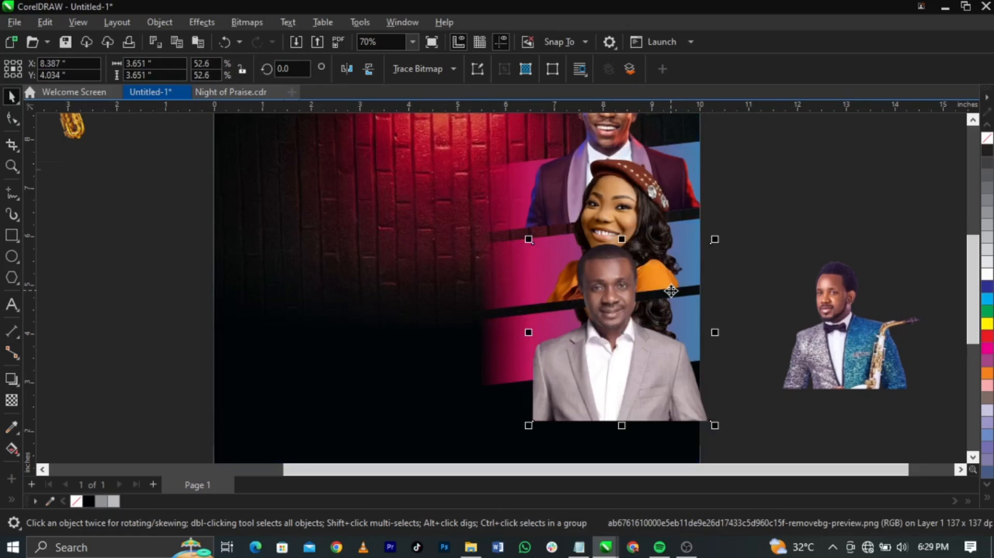
- Enlarge the photo of the man in the grey blazer to about 3.86 inches wide, nudge it down and PowerClip it inside the third banner
{"action": "left_click_drag", "start_coordinate": [715, 239], "coordinate": [727, 230]}
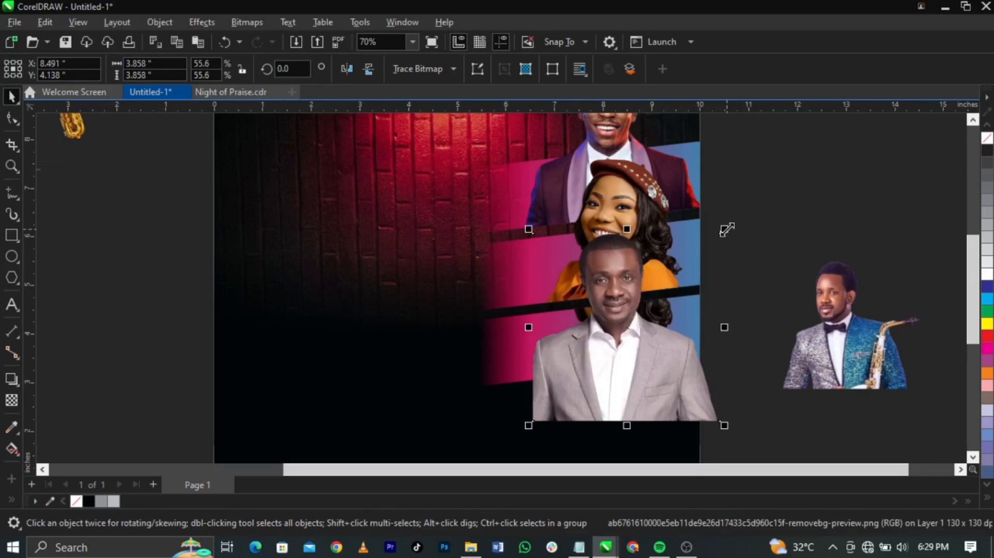
{"action": "left_click_drag", "start_coordinate": [642, 286], "coordinate": [642, 292]}
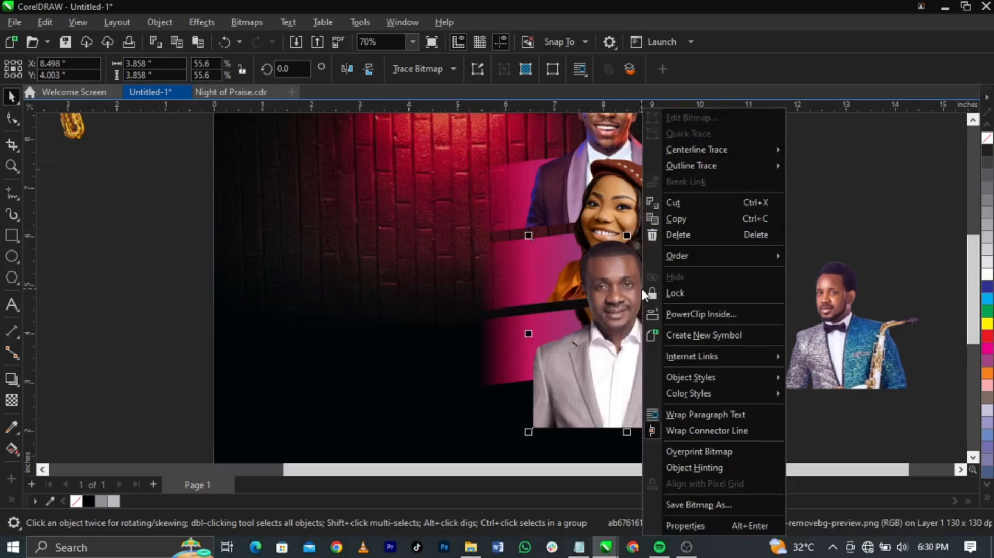
{"action": "right_click", "coordinate": [643, 293]}
{"action": "left_click", "coordinate": [692, 314]}
{"action": "left_click", "coordinate": [507, 358]}
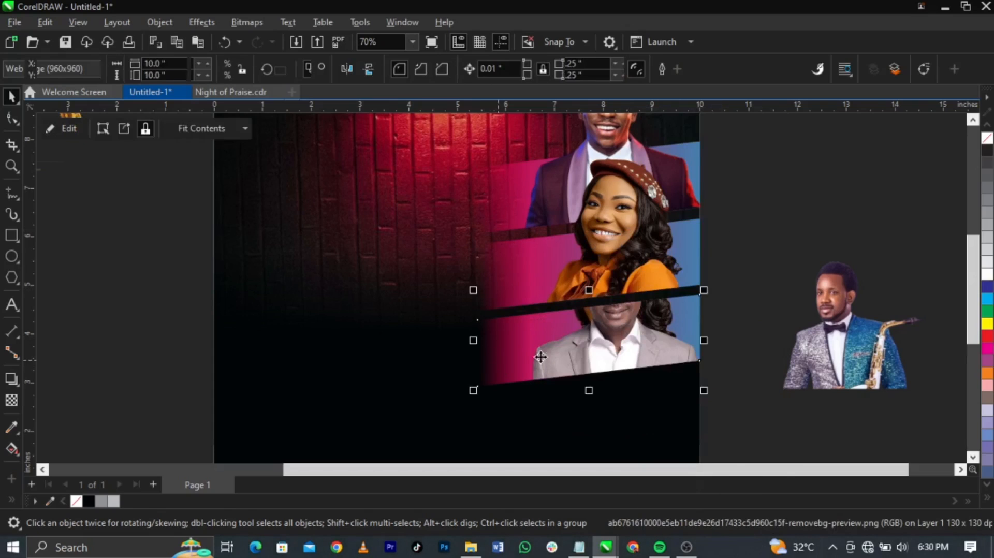
- Edit the third banner's PowerClip contents, delete the leftover photo of the woman and select the photo of the man in the grey blazer
{"action": "double_click", "coordinate": [577, 356]}
{"action": "left_click", "coordinate": [577, 354]}
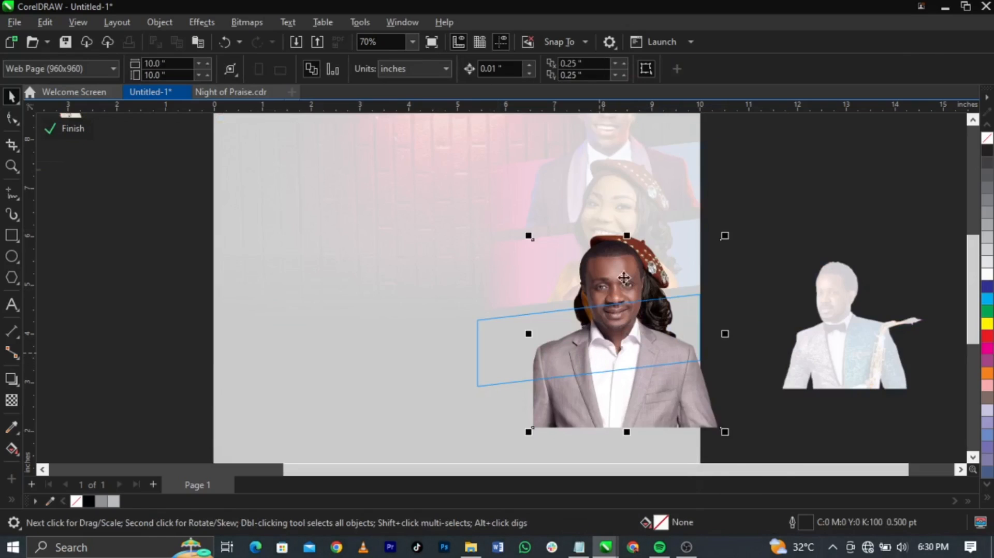
{"action": "left_click", "coordinate": [642, 225]}
{"action": "key", "text": "Delete"}
{"action": "left_click", "coordinate": [624, 248]}
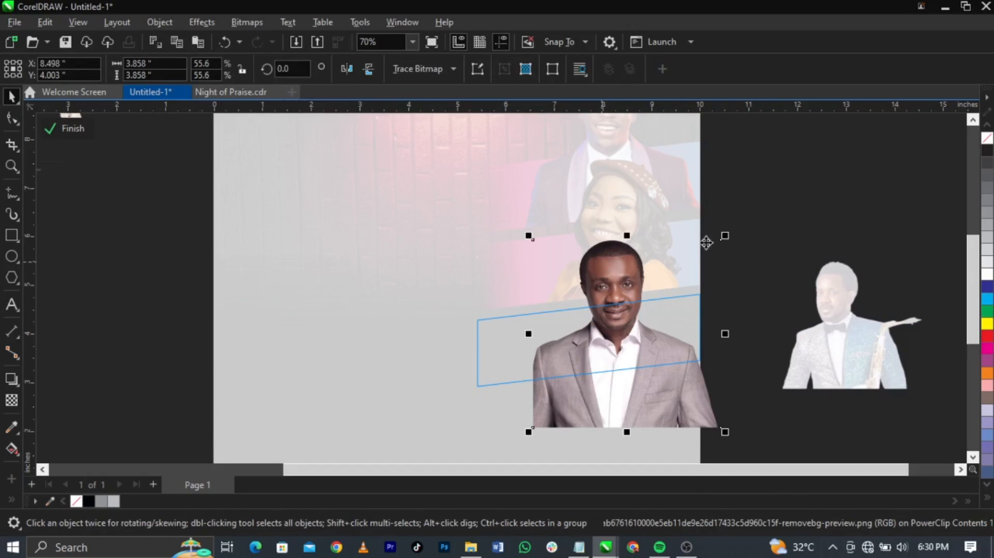
{"action": "left_click", "coordinate": [201, 20]}
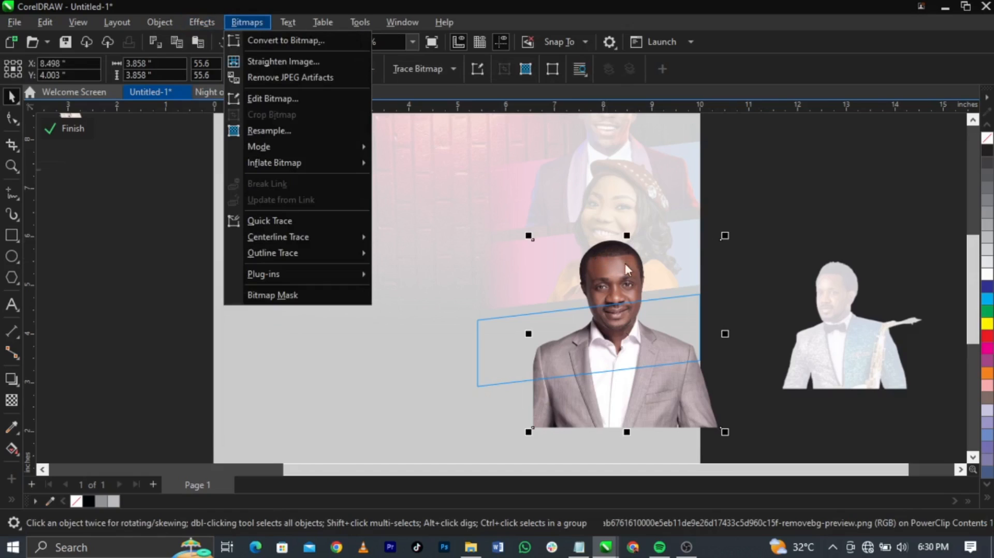
{"action": "left_click", "coordinate": [627, 267]}
{"action": "scroll", "coordinate": [620, 307], "scroll_direction": "up", "scroll_amount": 4}
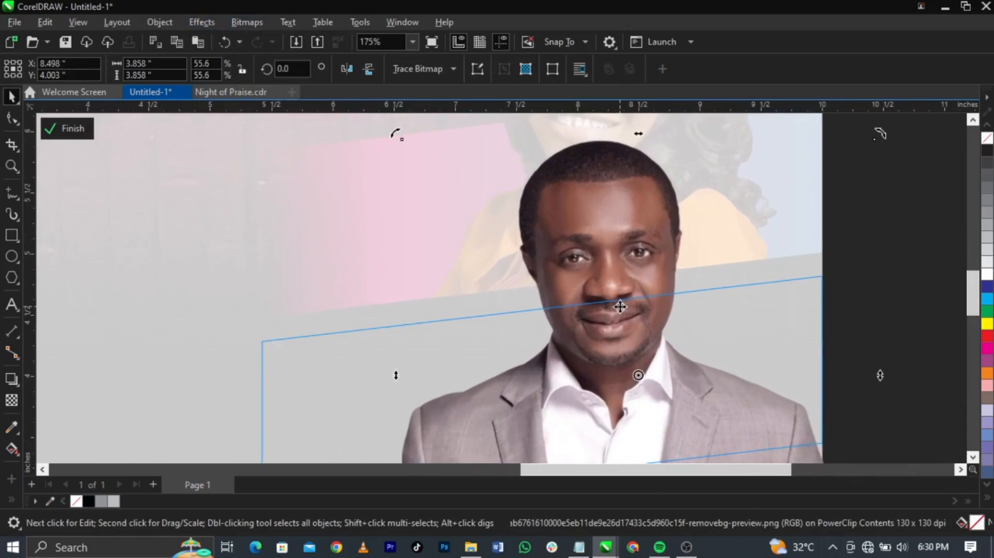
{"action": "left_click", "coordinate": [202, 23]}
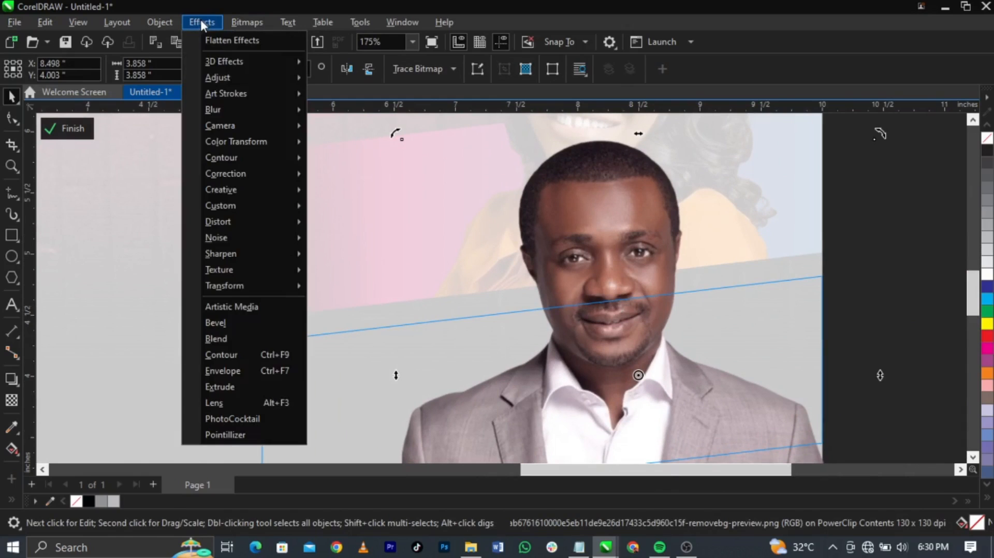
{"action": "mouse_move", "coordinate": [257, 79]}
{"action": "left_click", "coordinate": [369, 95]}
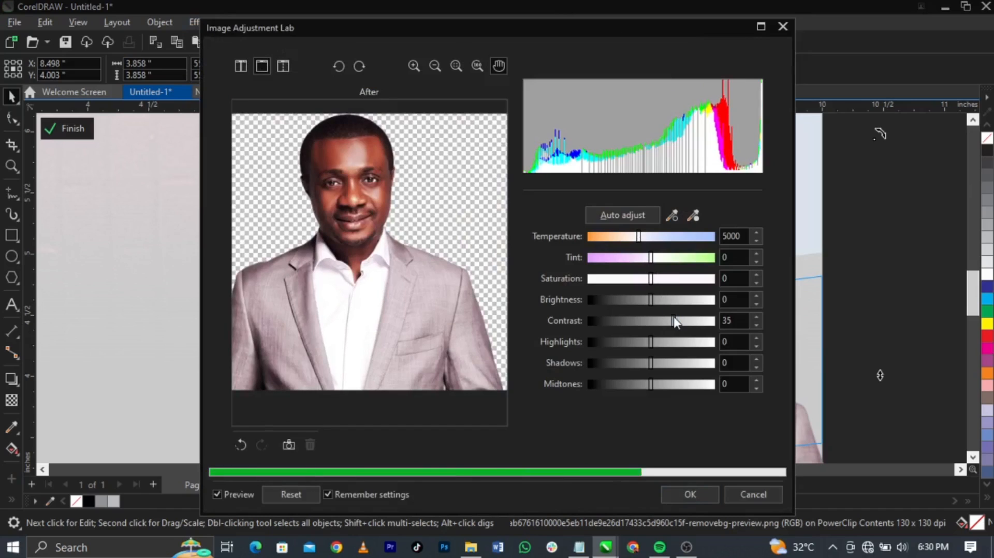
{"action": "left_click_drag", "start_coordinate": [681, 322], "coordinate": [677, 322]}
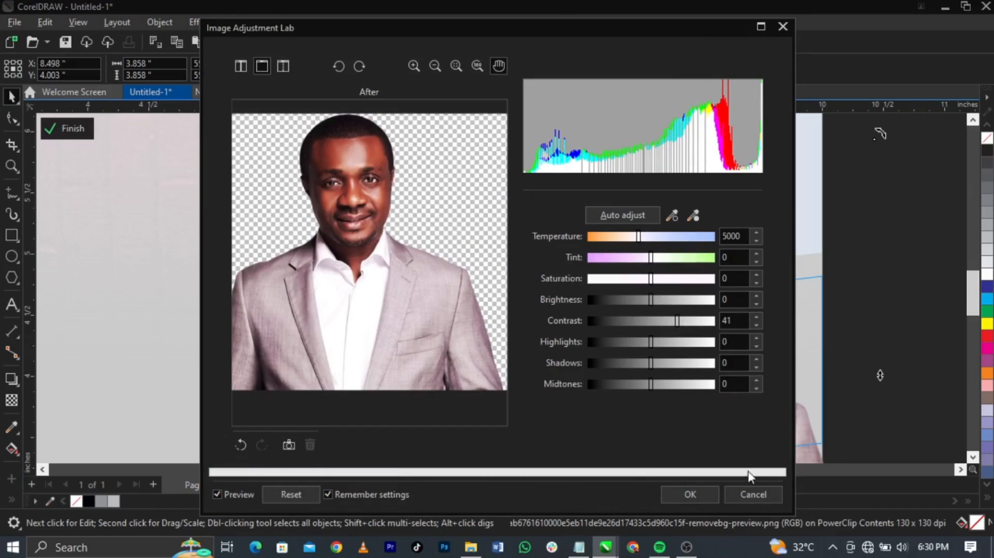
{"action": "left_click", "coordinate": [751, 497]}
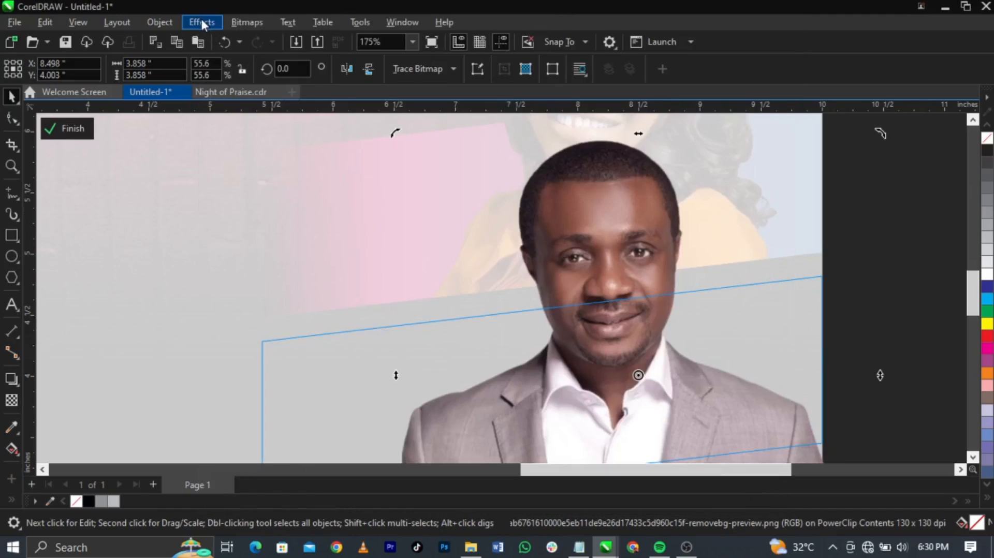
- Raise the contrast of the photo of the man in the grey blazer to 47 with the Image Adjustment Lab
{"action": "left_click", "coordinate": [202, 22]}
{"action": "mouse_move", "coordinate": [255, 77]}
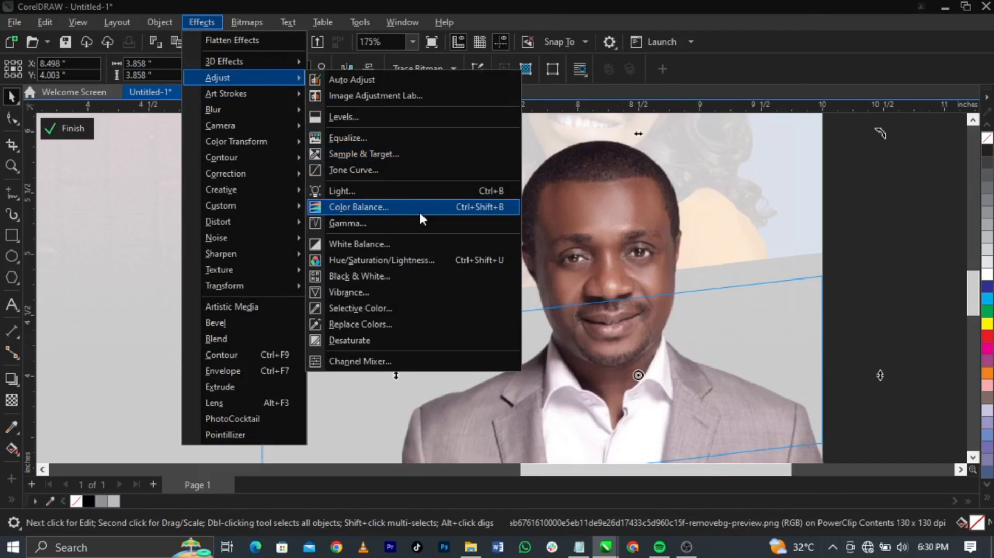
{"action": "left_click", "coordinate": [398, 95]}
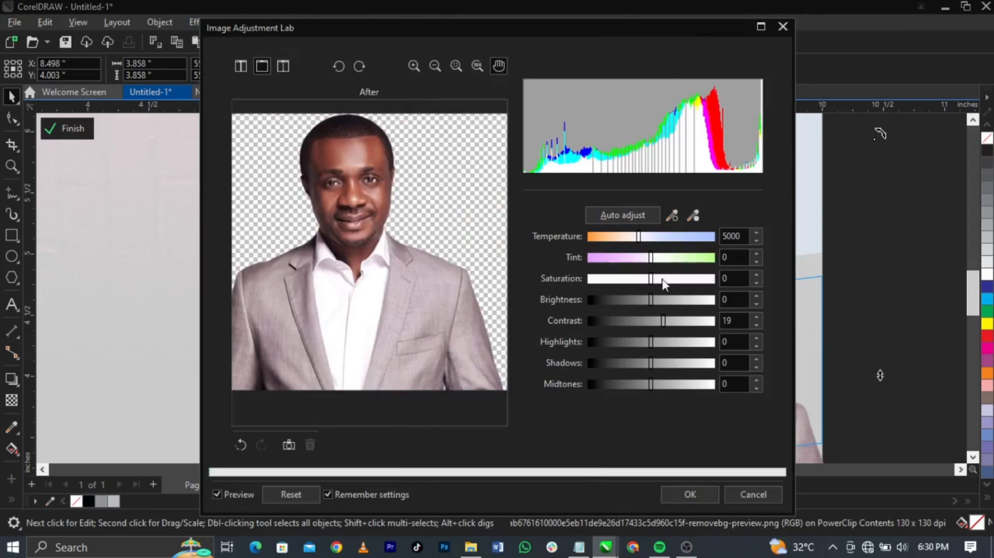
{"action": "left_click_drag", "start_coordinate": [682, 327], "coordinate": [679, 328]}
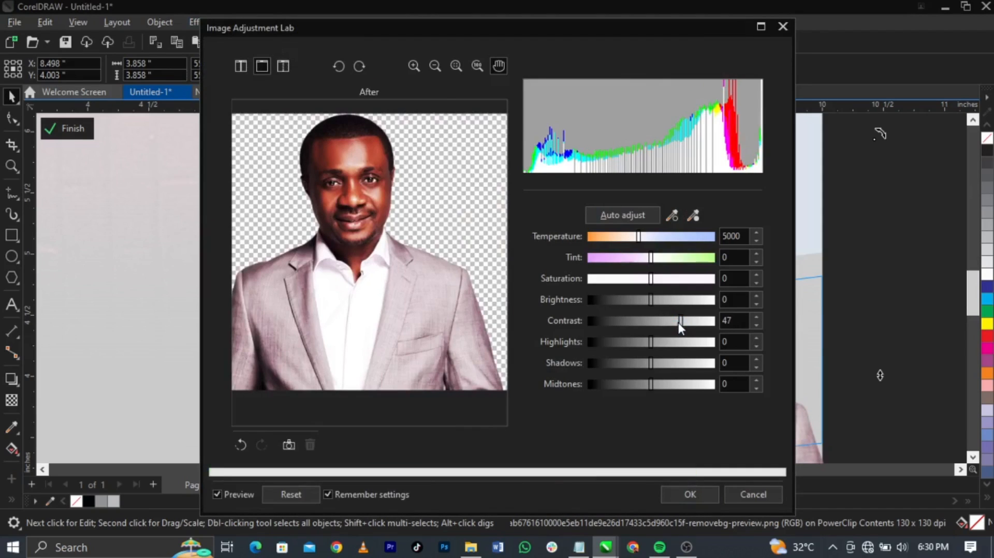
{"action": "left_click", "coordinate": [709, 494]}
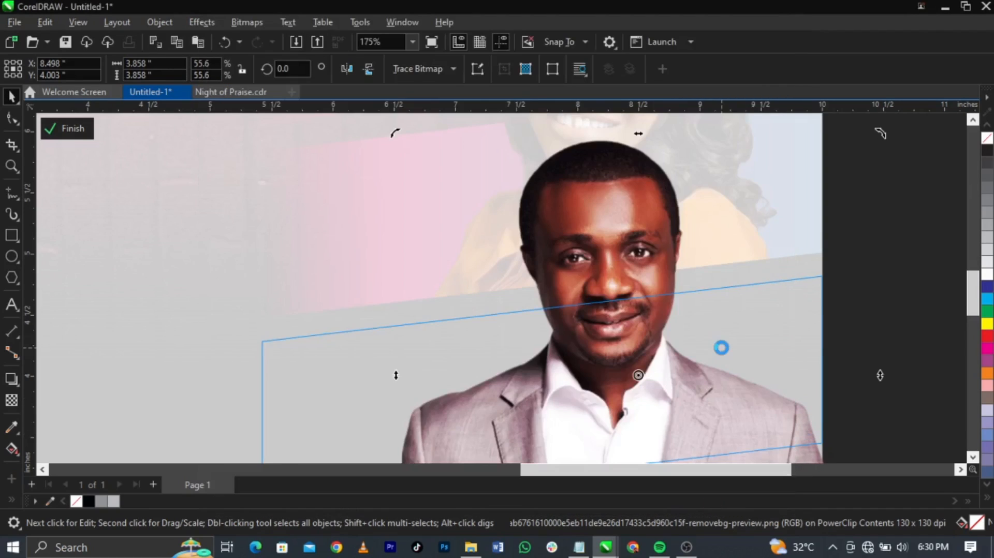
- Copy the contrast-adjusted photo from the PowerClip, finish editing and paste the copy in place over the third banner
{"action": "scroll", "coordinate": [721, 348], "scroll_direction": "down", "scroll_amount": 3}
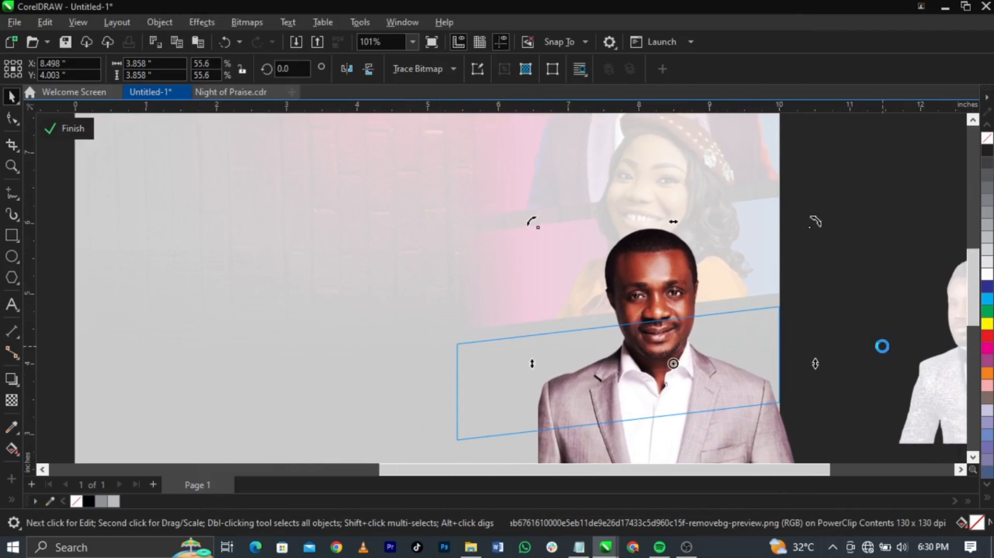
{"action": "left_click", "coordinate": [875, 347], "text": "ctrl"}
{"action": "left_click", "coordinate": [875, 348]}
{"action": "key", "text": "ctrl+v"}
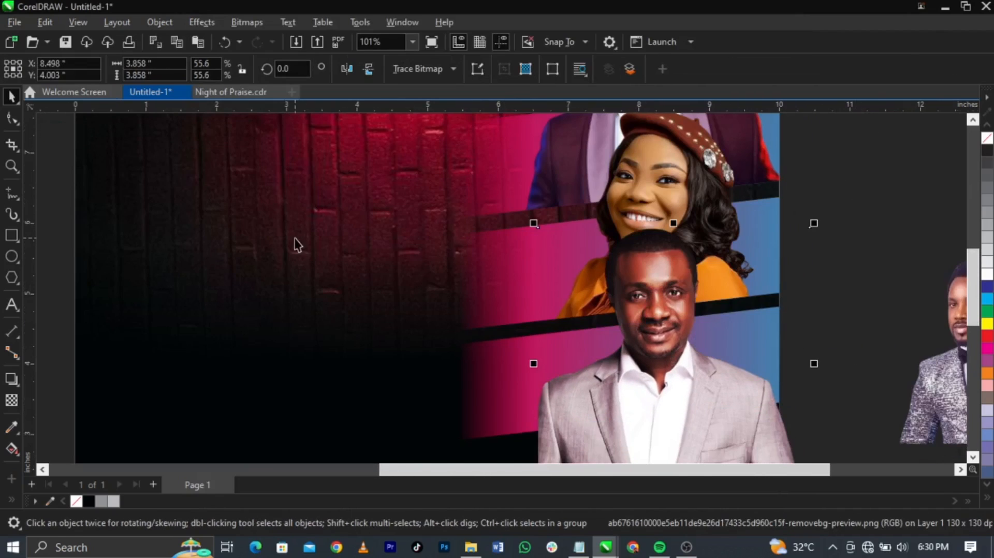
- Crop the bottom and outer side of the pasted grey-blazer photo with the Shape tool so it ends within the third banner
{"action": "left_click", "coordinate": [7, 117]}
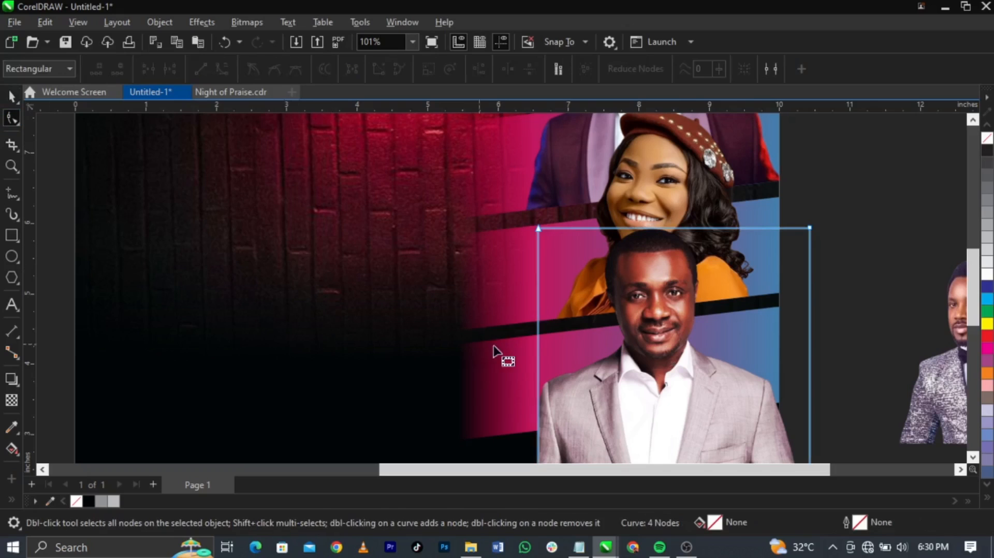
{"action": "scroll", "coordinate": [860, 449], "scroll_direction": "down", "scroll_amount": 2}
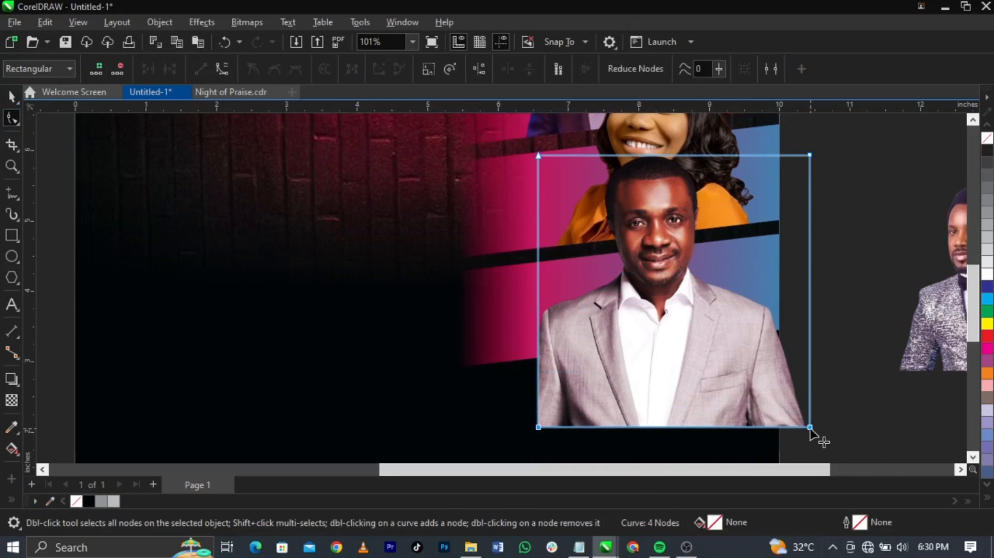
{"action": "left_click_drag", "start_coordinate": [809, 427], "coordinate": [764, 332]}
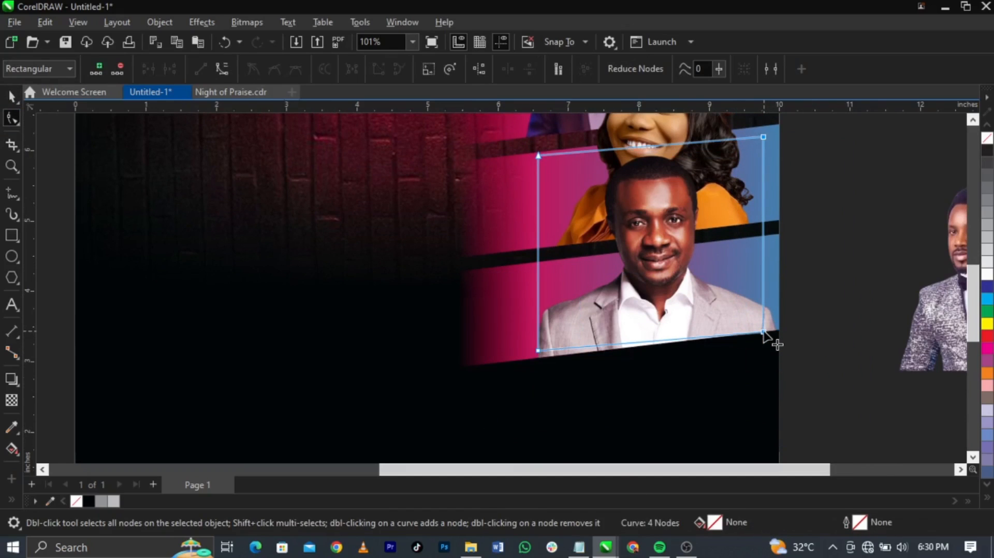
- Duplicate the third clipped banner straight down as a fourth banner, leaving a narrow gap between them
{"action": "key", "text": "z"}
{"action": "key", "text": "F3"}
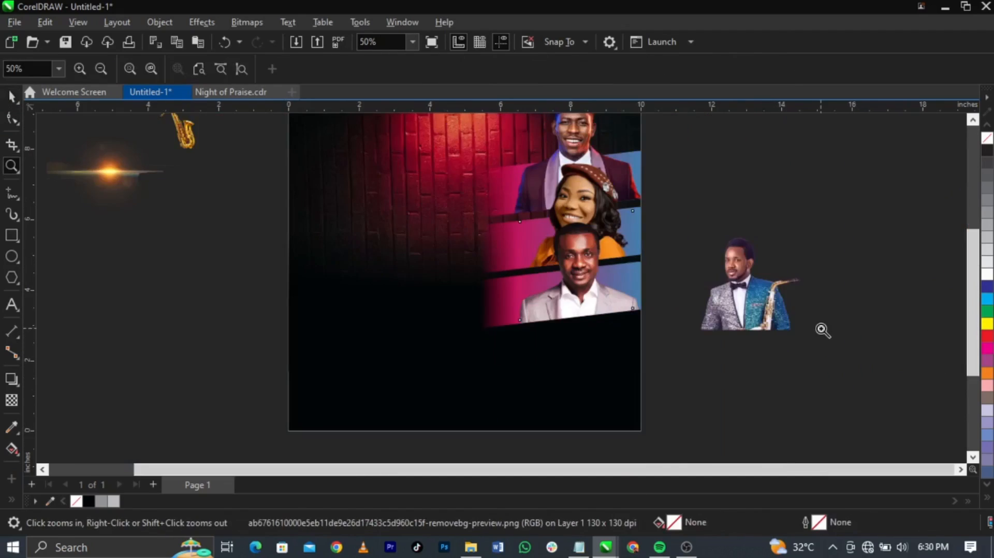
{"action": "key", "text": "space"}
{"action": "left_click_drag", "start_coordinate": [718, 409], "coordinate": [455, 249]}
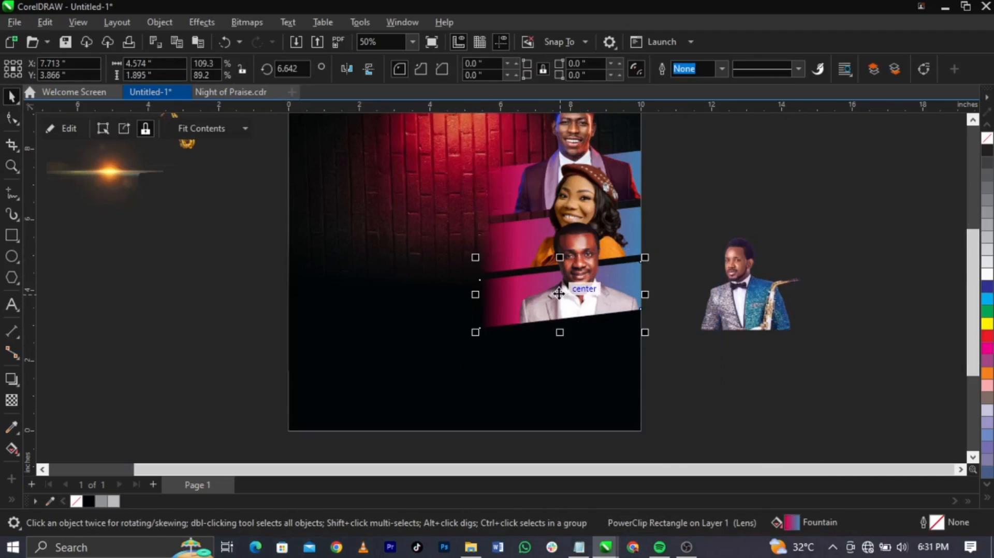
{"action": "left_click_drag", "start_coordinate": [559, 305], "coordinate": [565, 350]}
{"action": "right_click", "coordinate": [564, 350]}
- Move the saxophonist's photo onto the fourth banner and enlarge it to about 3.87 inches wide
{"action": "left_click_drag", "start_coordinate": [749, 308], "coordinate": [580, 361]}
{"action": "key", "text": "z"}
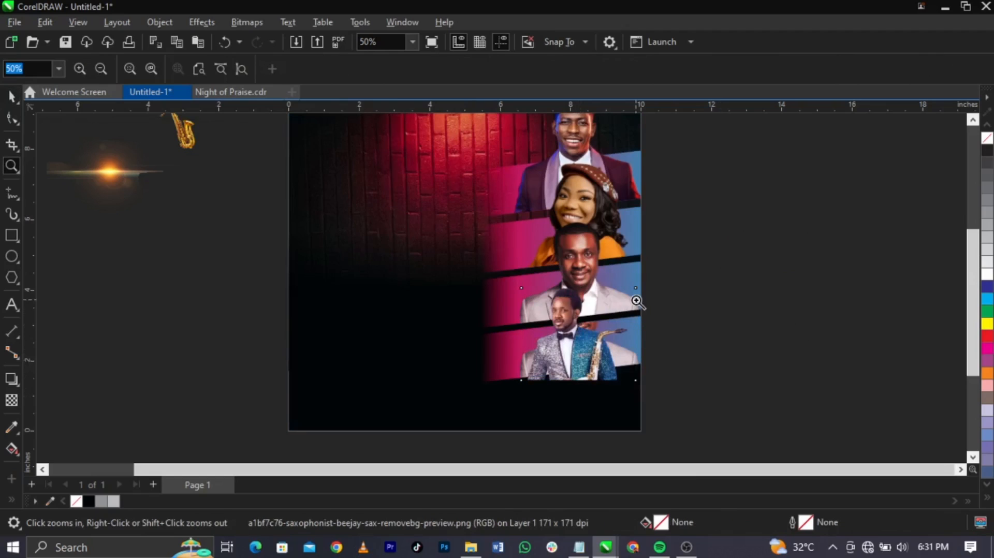
{"action": "left_click_drag", "start_coordinate": [451, 239], "coordinate": [707, 446]}
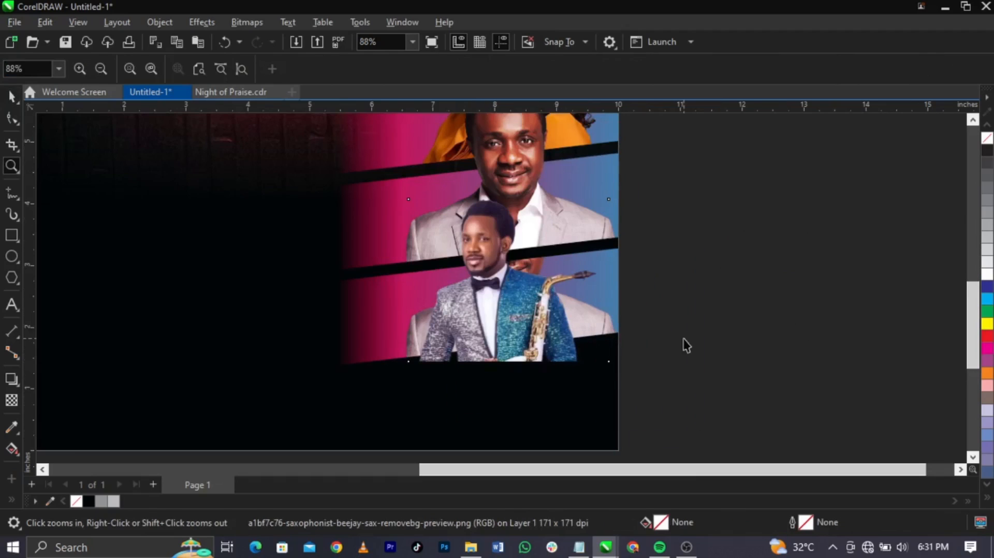
{"action": "key", "text": "space"}
{"action": "left_click_drag", "start_coordinate": [613, 366], "coordinate": [632, 382]}
{"action": "left_click_drag", "start_coordinate": [540, 316], "coordinate": [560, 315]}
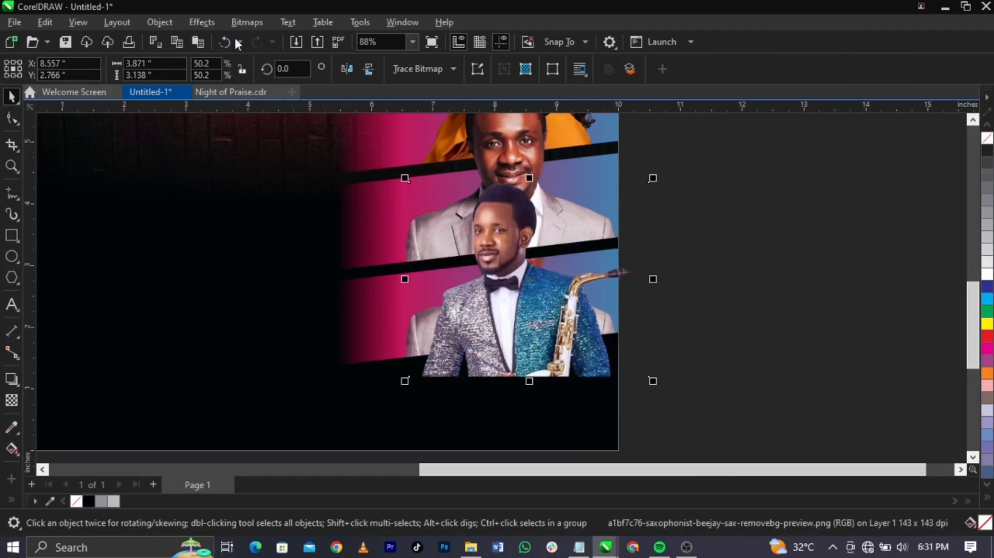
- Raise the contrast of the saxophonist's photo to 42 with the Image Adjustment Lab
{"action": "left_click", "coordinate": [211, 24]}
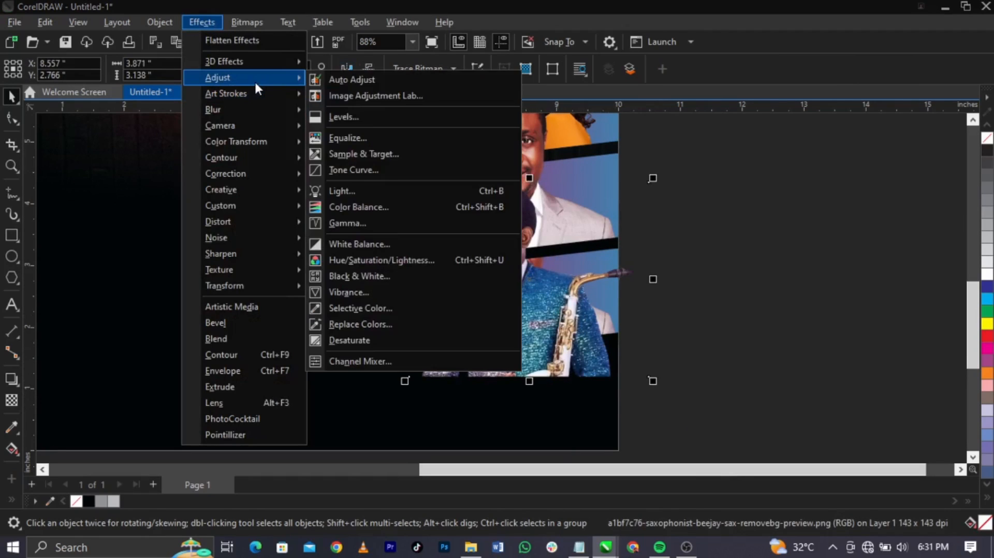
{"action": "left_click", "coordinate": [360, 96]}
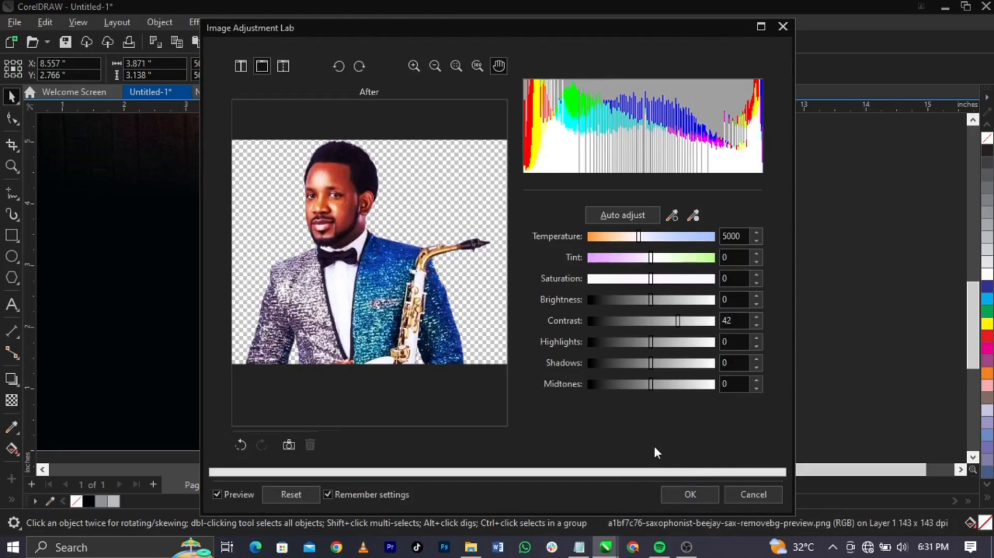
{"action": "left_click", "coordinate": [699, 495]}
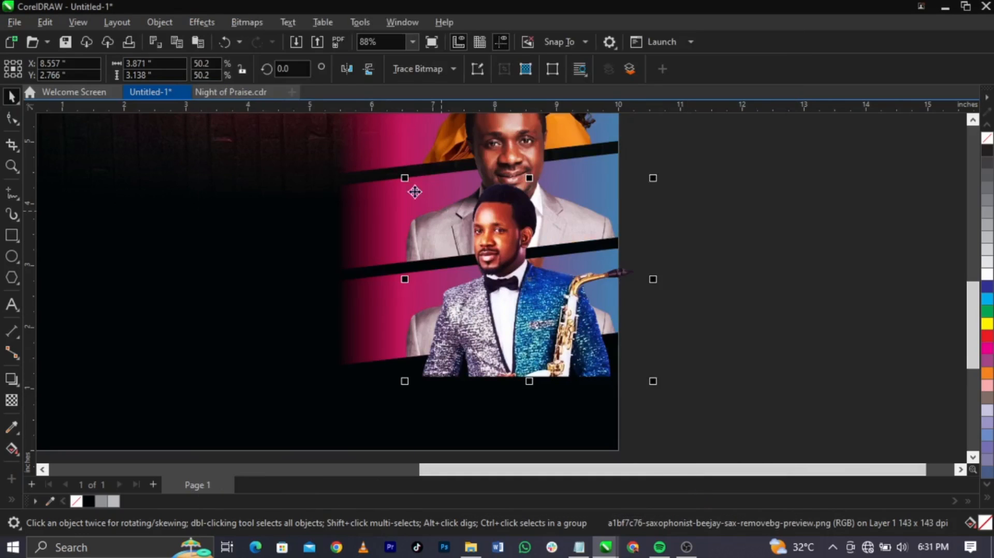
- Enlarge the saxophonist's photo to about 4.29 inches wide, shift it slightly down and PowerClip it inside the fourth banner
{"action": "left_click_drag", "start_coordinate": [404, 177], "coordinate": [391, 168]}
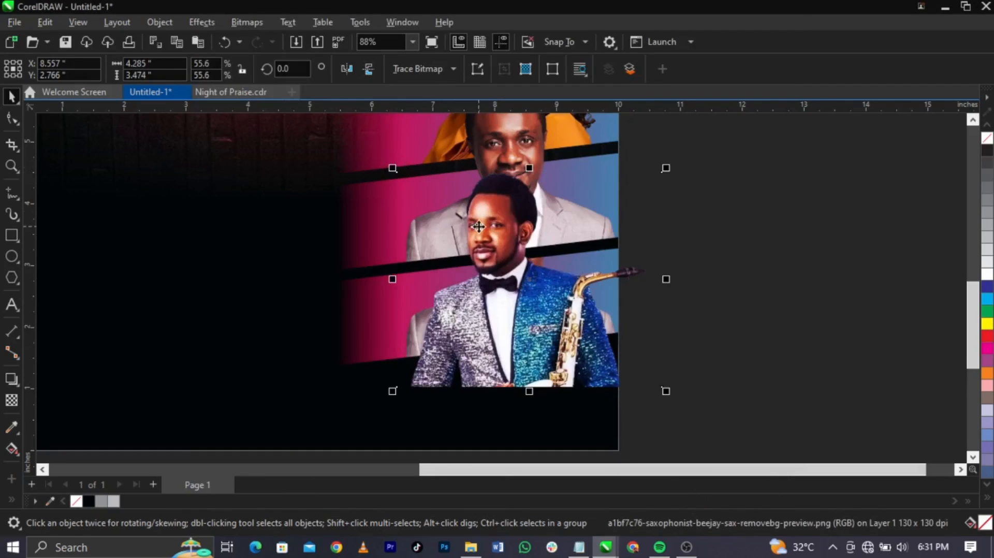
{"action": "left_click_drag", "start_coordinate": [479, 227], "coordinate": [482, 238]}
{"action": "right_click", "coordinate": [505, 265]}
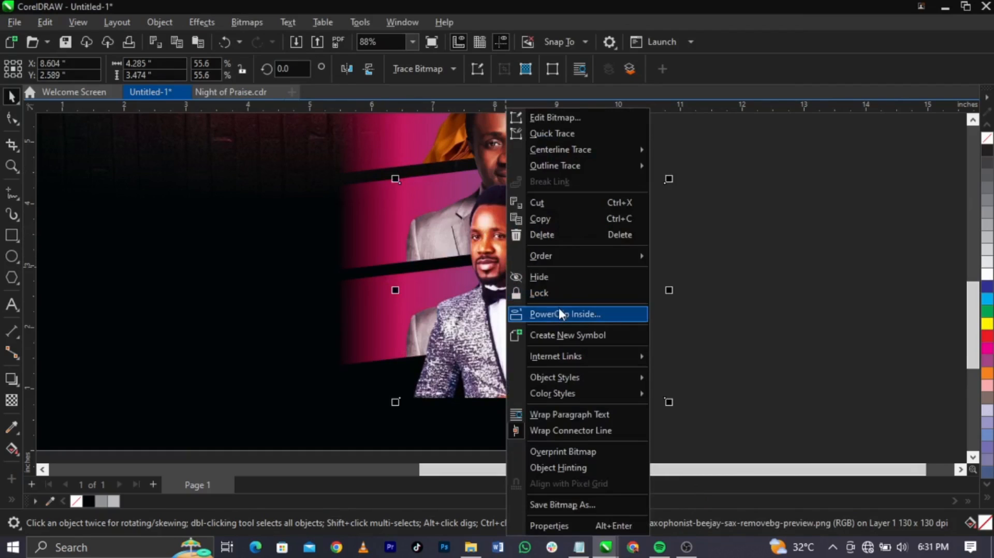
{"action": "left_click", "coordinate": [558, 314]}
{"action": "left_click", "coordinate": [372, 325]}
- Edit the fourth banner's PowerClip contents and delete the leftover photo of the man in the grey blazer
{"action": "left_click", "coordinate": [374, 324], "text": "ctrl"}
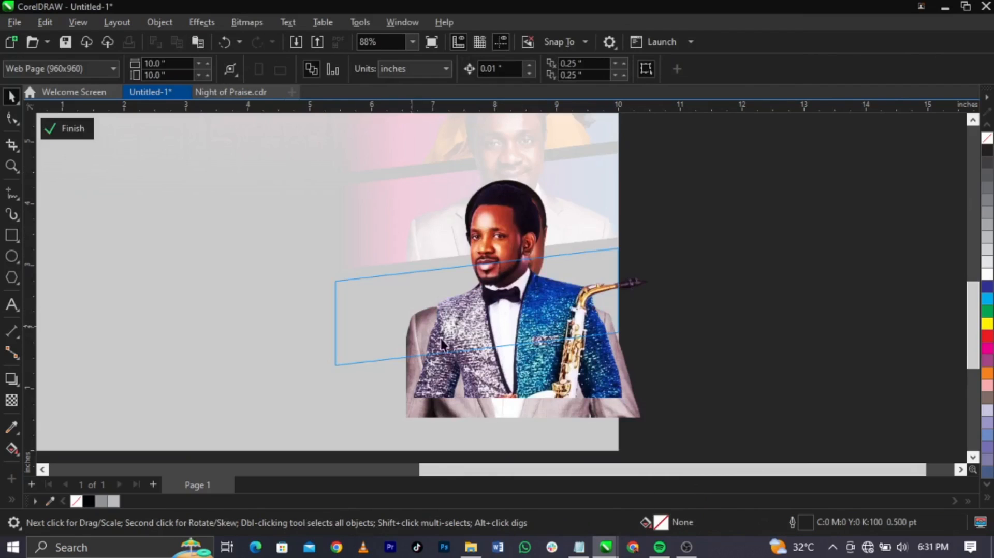
{"action": "left_click", "coordinate": [634, 409]}
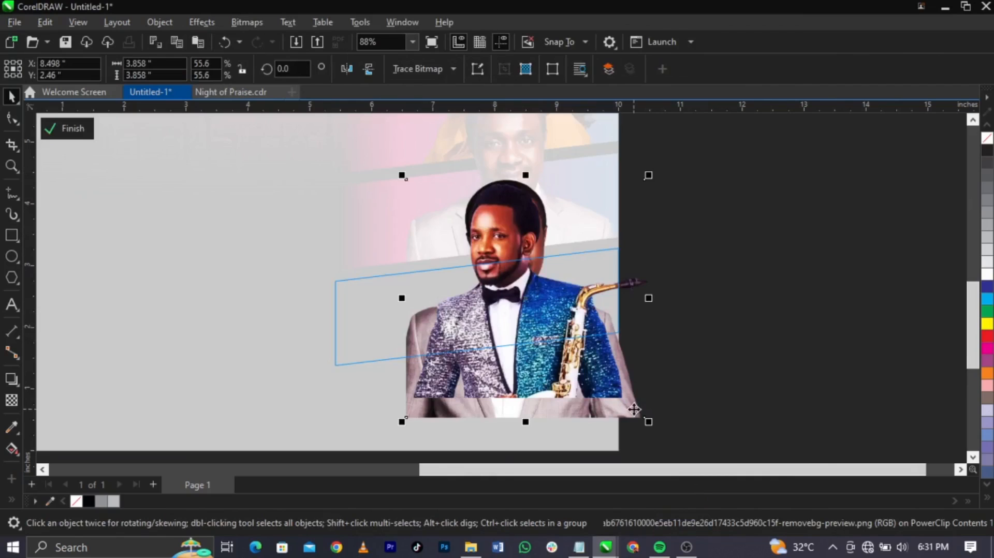
{"action": "left_click", "coordinate": [636, 415]}
- Copy the saxophonist's photo from the PowerClip, finish editing and paste the copy in place over the fourth banner
{"action": "left_click", "coordinate": [582, 385]}
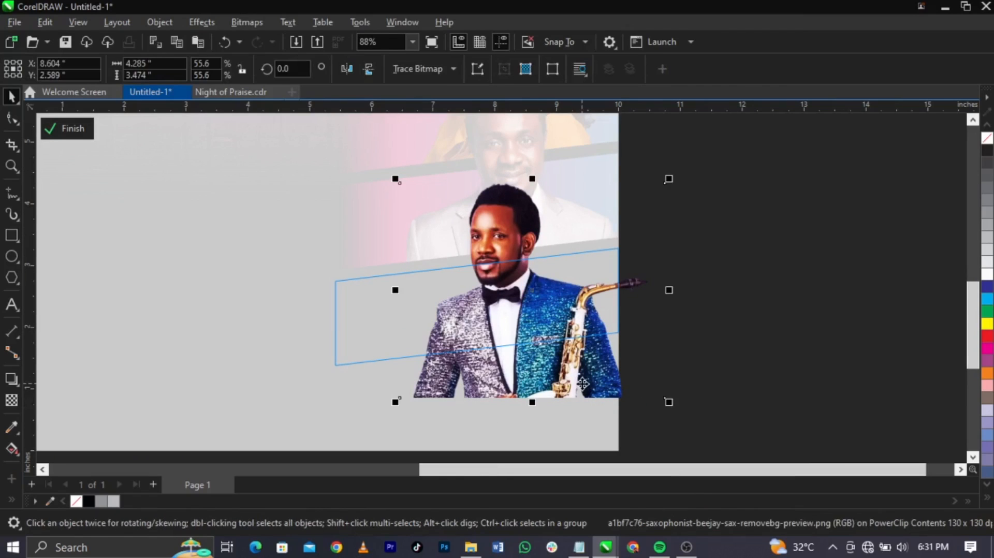
{"action": "left_click", "coordinate": [707, 364], "text": "ctrl"}
{"action": "key", "text": "ctrl+v"}
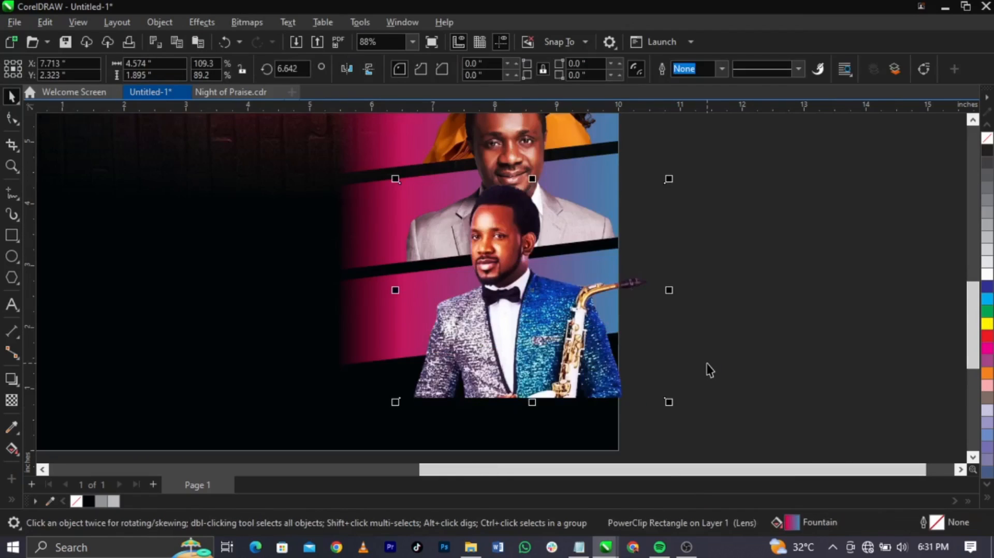
- Crop the saxophonist's pasted photo with the Shape tool so its side stays inside the page and its bottom ends within the fourth banner
{"action": "left_click", "coordinate": [13, 122]}
{"action": "left_click_drag", "start_coordinate": [735, 143], "coordinate": [604, 409]}
{"action": "left_click_drag", "start_coordinate": [664, 399], "coordinate": [612, 400]}
{"action": "left_click_drag", "start_coordinate": [677, 340], "coordinate": [403, 329]}
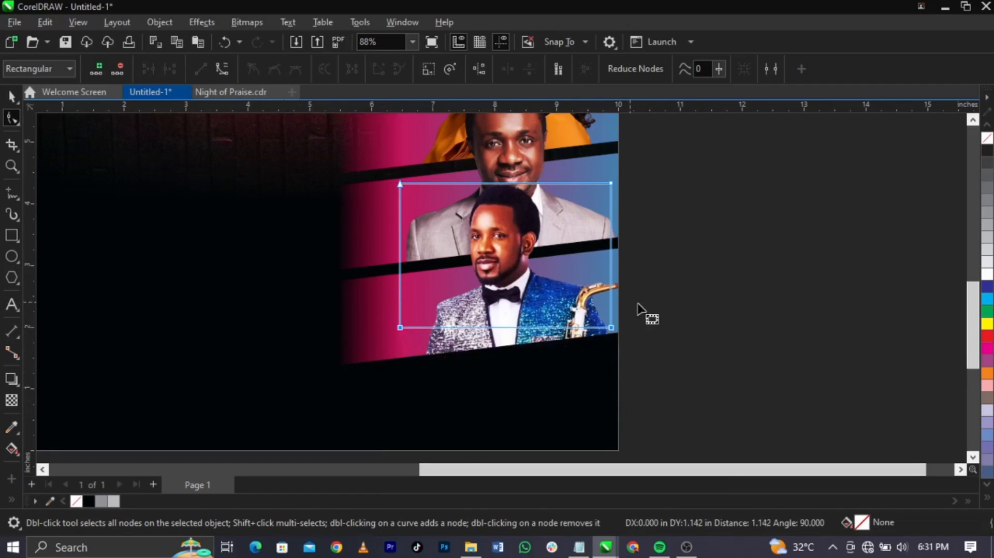
{"action": "left_click_drag", "start_coordinate": [648, 350], "coordinate": [619, 183]}
{"action": "key", "text": "space"}
{"action": "left_click", "coordinate": [686, 224]}
- Switch to Notepad, copy the event title, date and contact lines, and return to the flyer in CorelDRAW
{"action": "key", "text": "F2"}
{"action": "scroll", "coordinate": [686, 224], "scroll_direction": "down", "scroll_amount": 2}
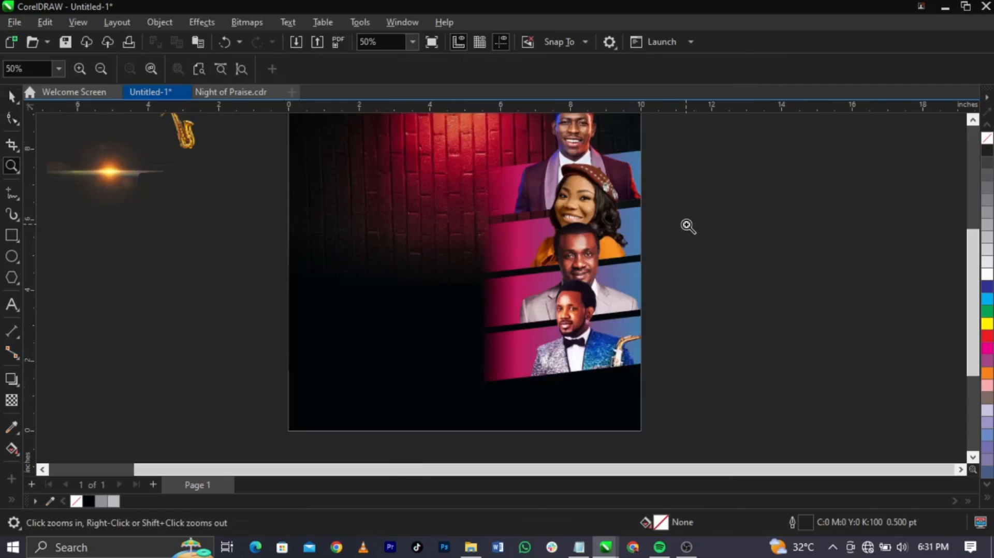
{"action": "scroll", "coordinate": [710, 354], "scroll_direction": "down", "scroll_amount": 2}
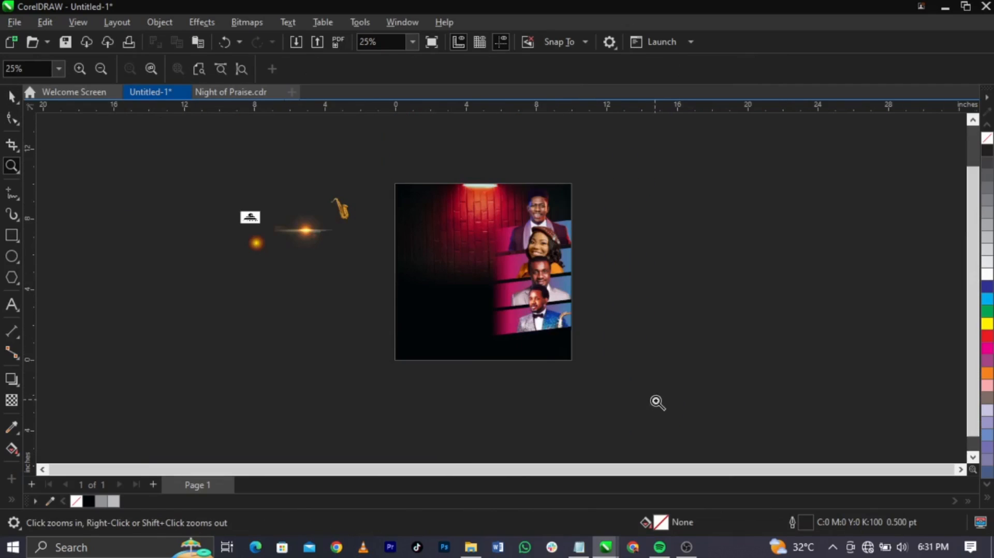
{"action": "left_click_drag", "start_coordinate": [657, 405], "coordinate": [362, 142]}
{"action": "key", "text": "space"}
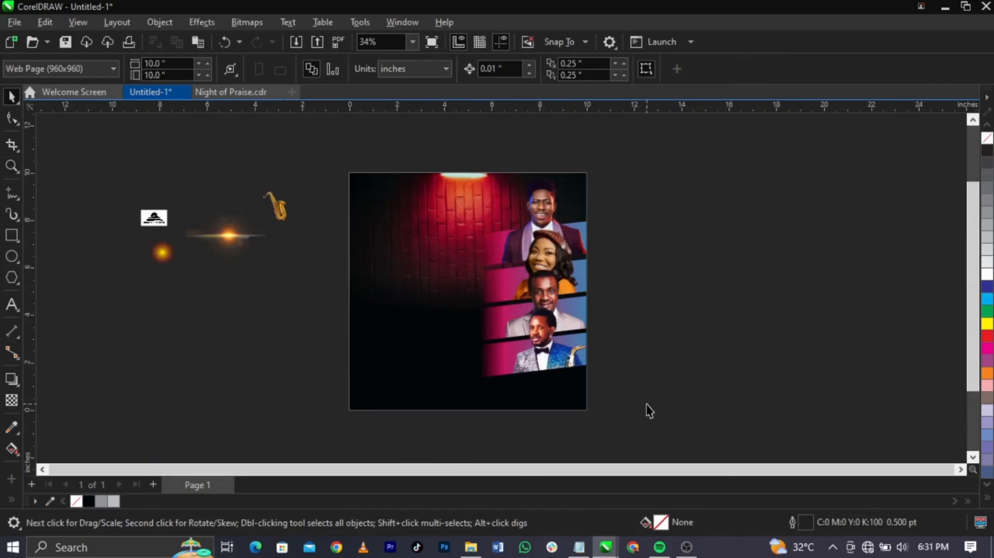
{"action": "left_click", "coordinate": [586, 547]}
{"action": "left_click_drag", "start_coordinate": [804, 274], "coordinate": [645, 159]}
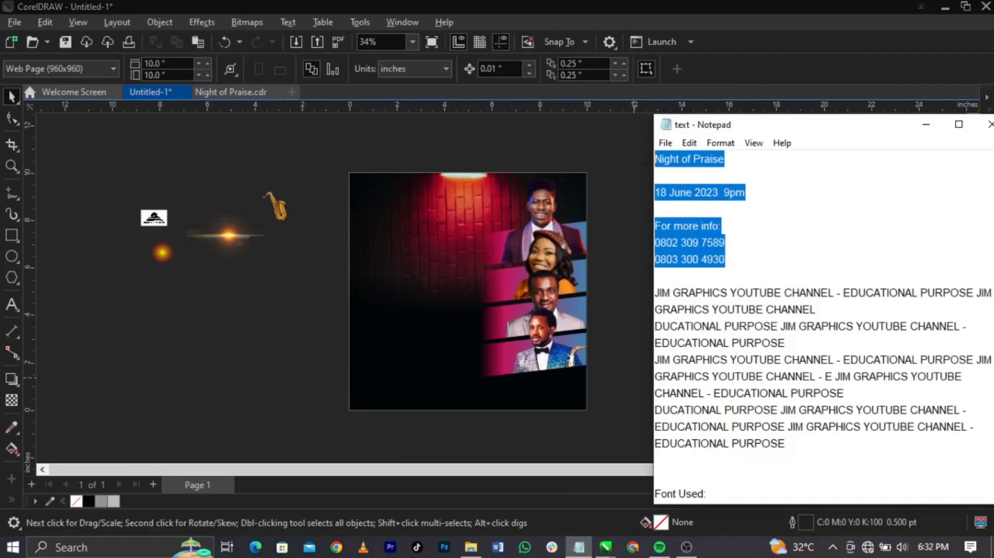
{"action": "left_click", "coordinate": [579, 231]}
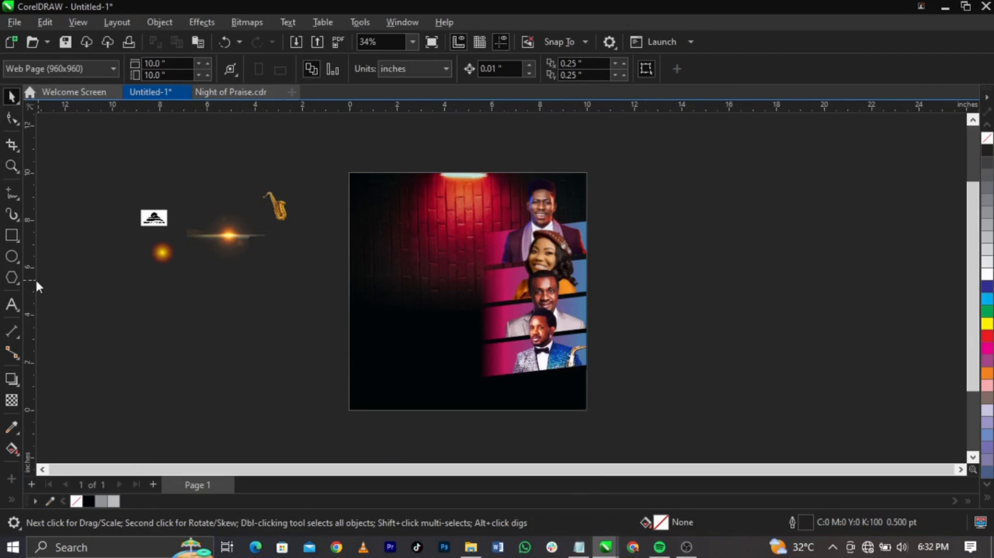
- Paste the copied lines as artistic text beside the page, fill them white and enlarge the block to about 6.1 inches wide
{"action": "left_click", "coordinate": [10, 306]}
{"action": "left_click", "coordinate": [646, 276]}
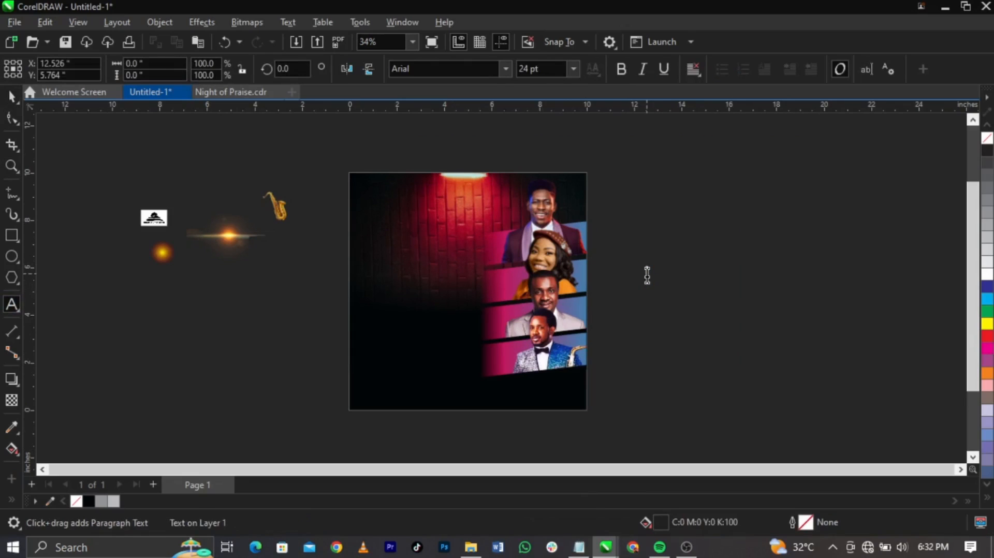
{"action": "key", "text": "ctrl+v"}
{"action": "left_click", "coordinate": [988, 279]}
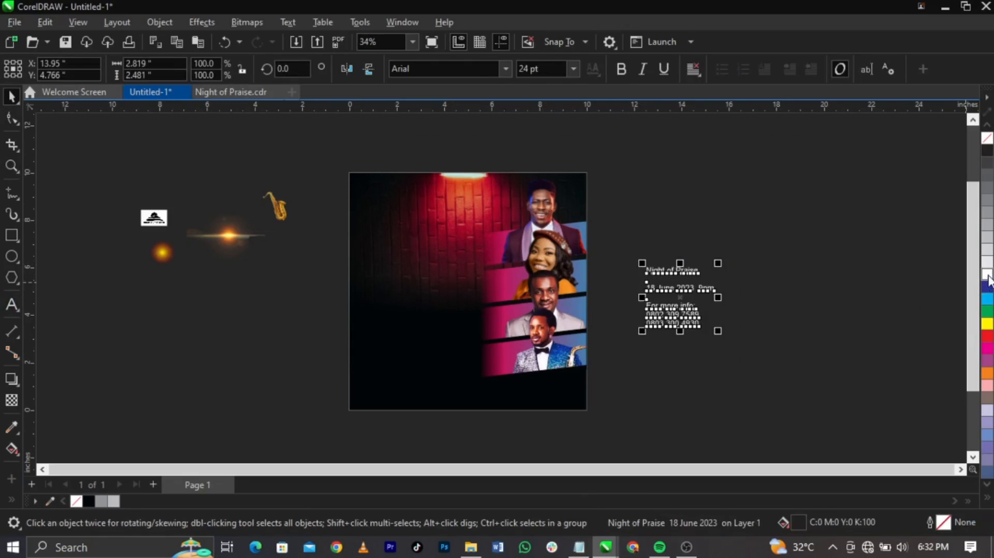
{"action": "left_click_drag", "start_coordinate": [718, 263], "coordinate": [759, 205]}
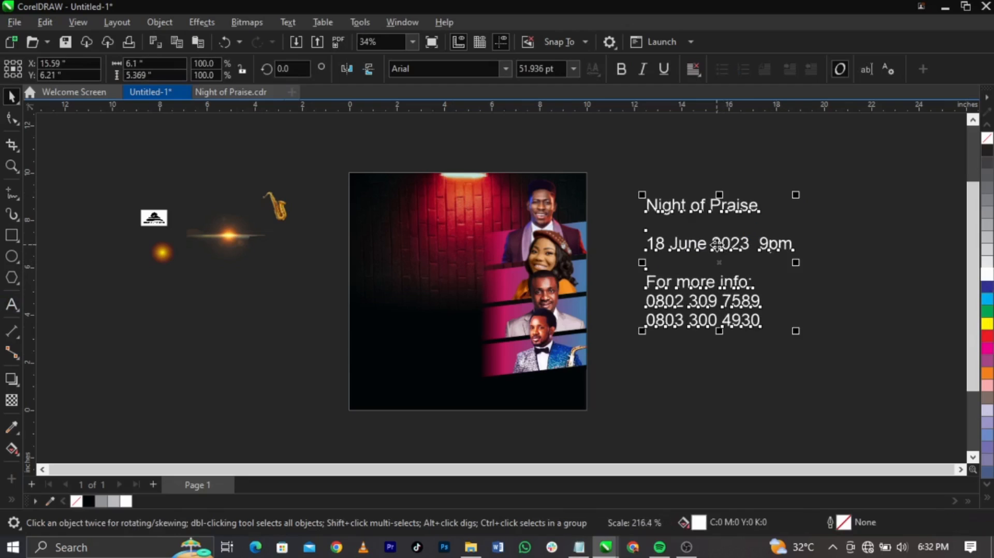
{"action": "key", "text": "Escape"}
- Move the House on the Rock logo closer to the page and enlarge it to about 3.03 inches wide
{"action": "key", "text": "z"}
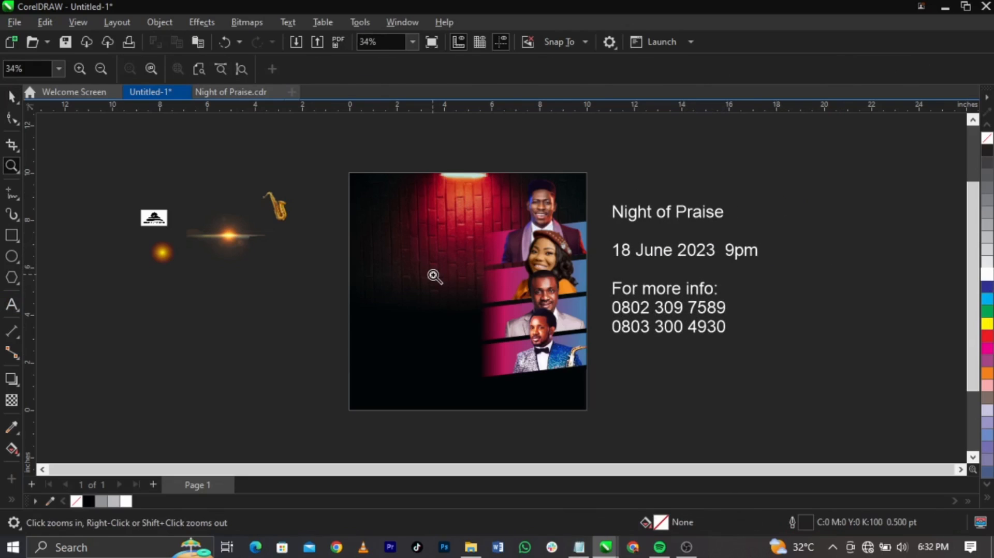
{"action": "left_click_drag", "start_coordinate": [134, 171], "coordinate": [632, 400]}
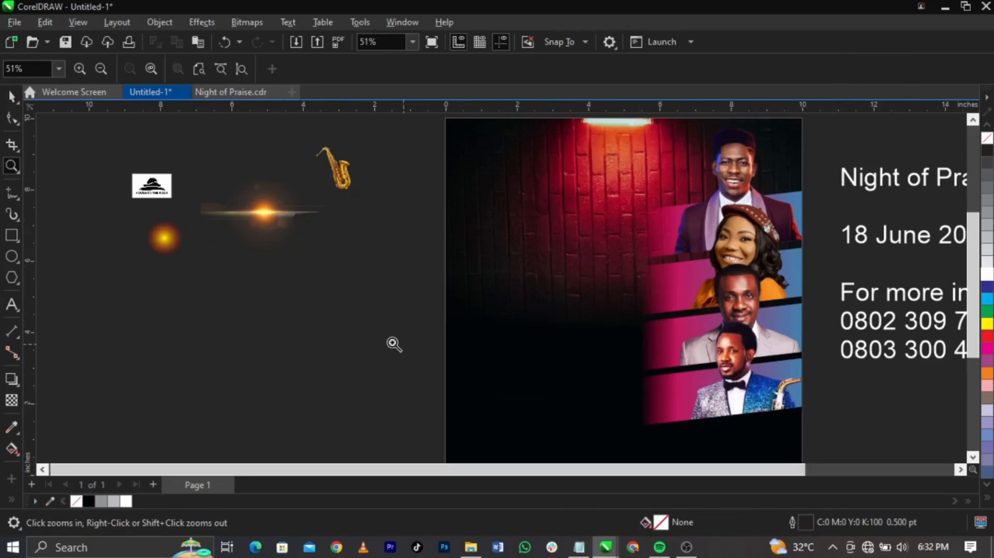
{"action": "key", "text": "space"}
{"action": "left_click_drag", "start_coordinate": [149, 184], "coordinate": [352, 305]}
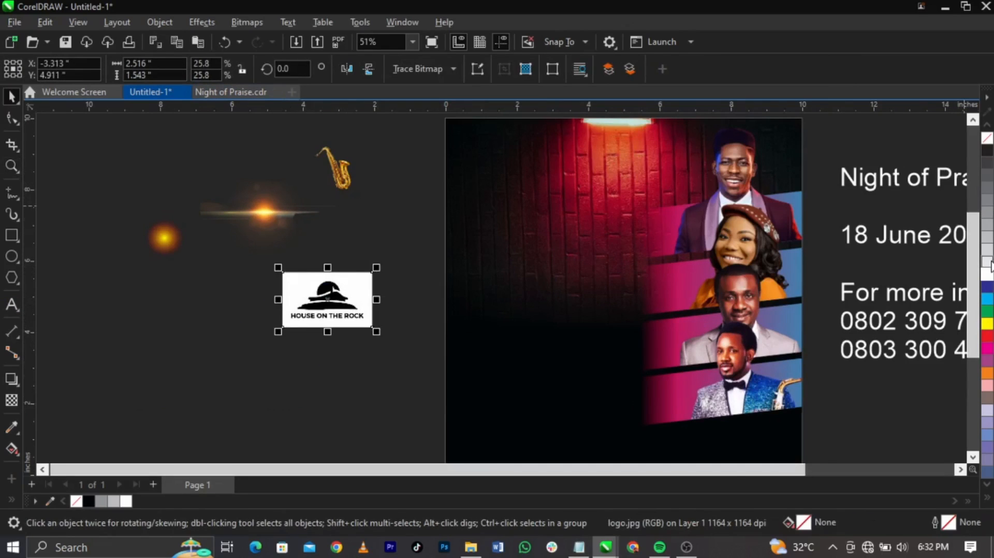
{"action": "left_click_drag", "start_coordinate": [377, 268], "coordinate": [395, 257]}
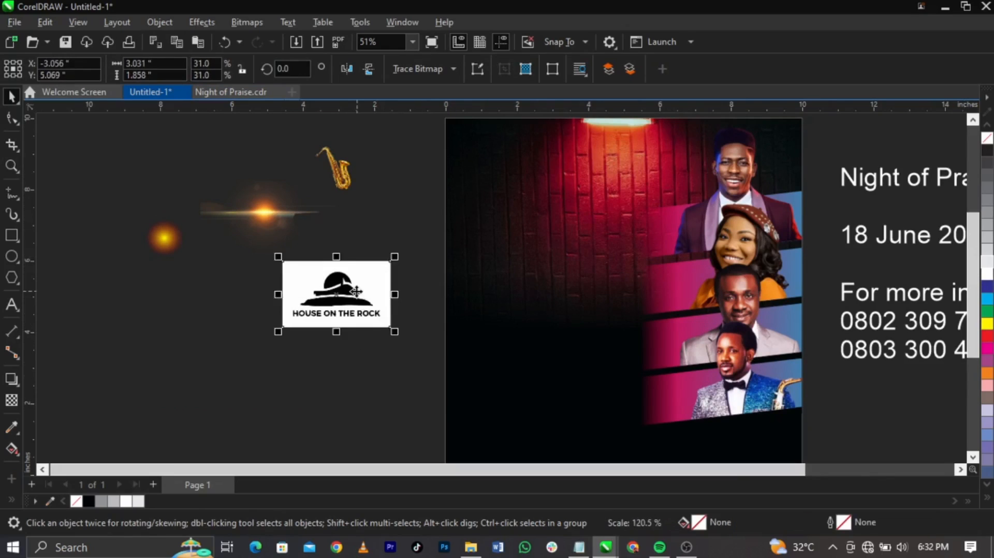
{"action": "left_click_drag", "start_coordinate": [357, 291], "coordinate": [368, 305]}
- Convert the logo bitmap to Black and White (1-bit) using the Line Art method with a high threshold
{"action": "left_click", "coordinate": [259, 21]}
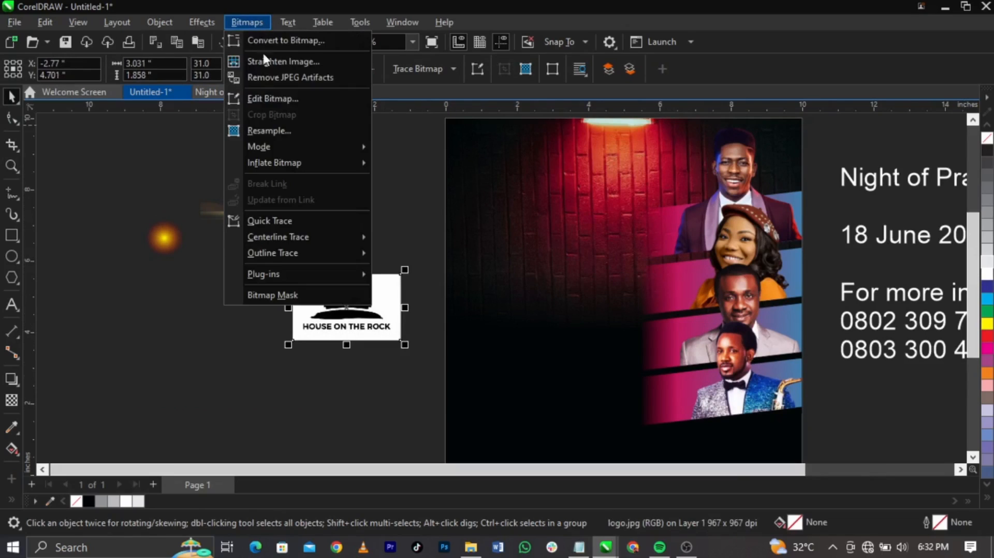
{"action": "mouse_move", "coordinate": [313, 147]}
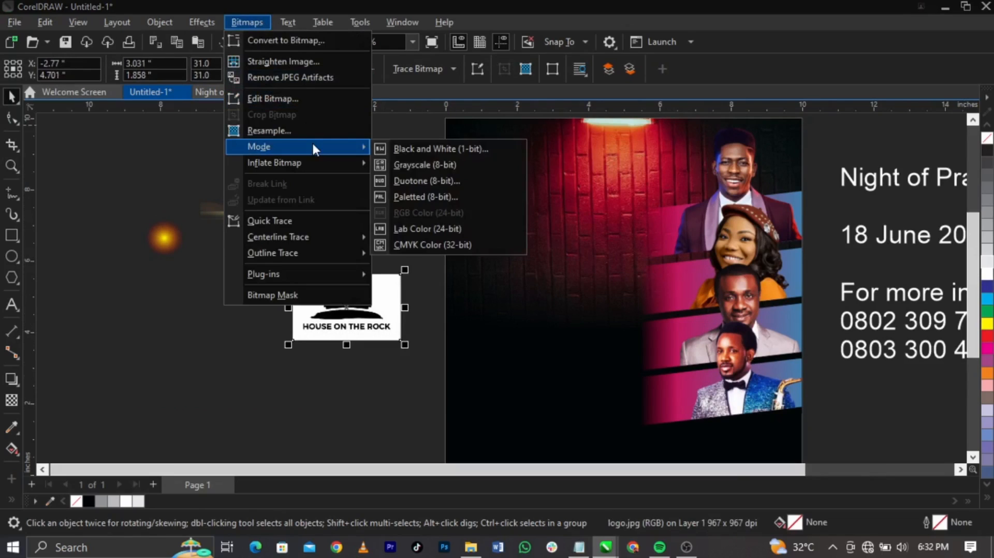
{"action": "left_click", "coordinate": [390, 146]}
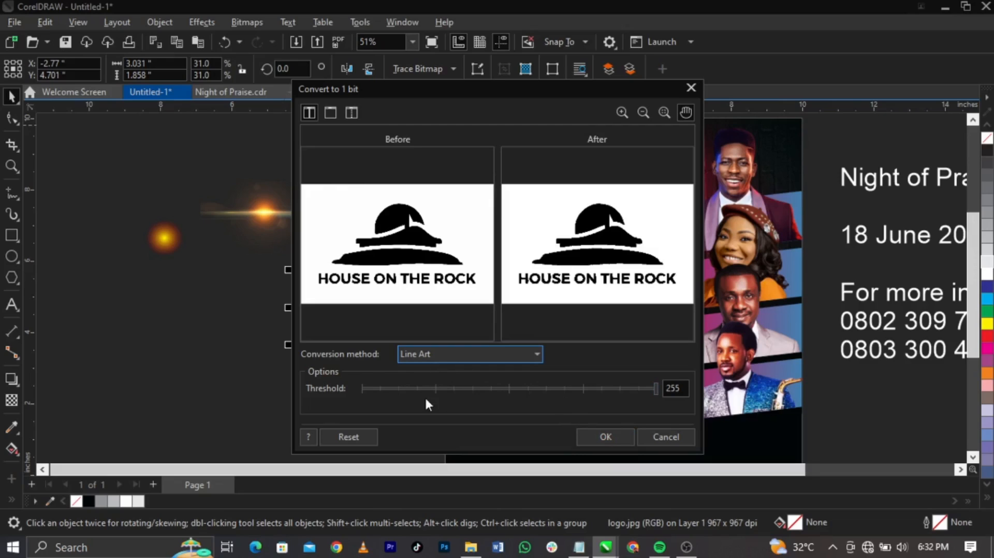
{"action": "left_click", "coordinate": [400, 389]}
{"action": "left_click_drag", "start_coordinate": [380, 391], "coordinate": [377, 390]}
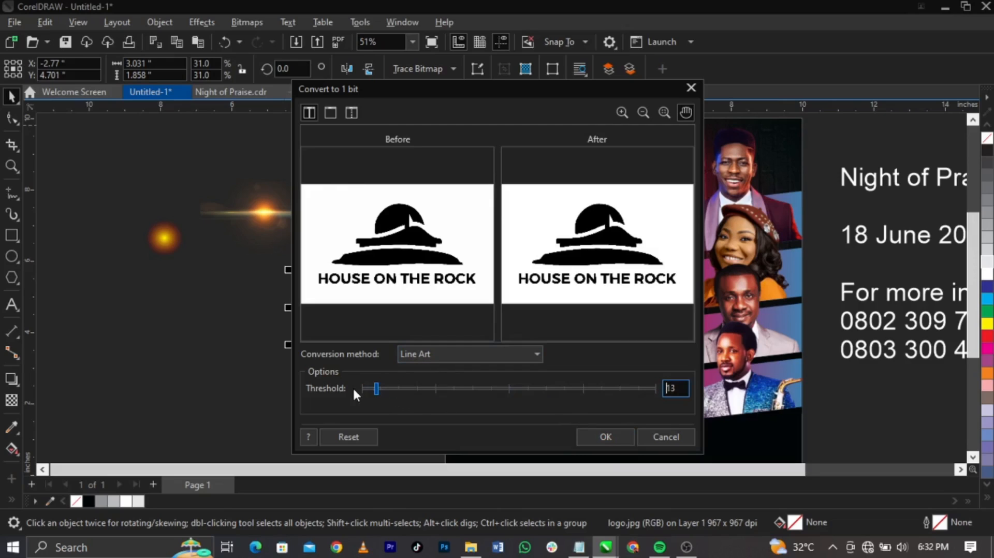
{"action": "left_click", "coordinate": [640, 390]}
{"action": "left_click", "coordinate": [615, 438]}
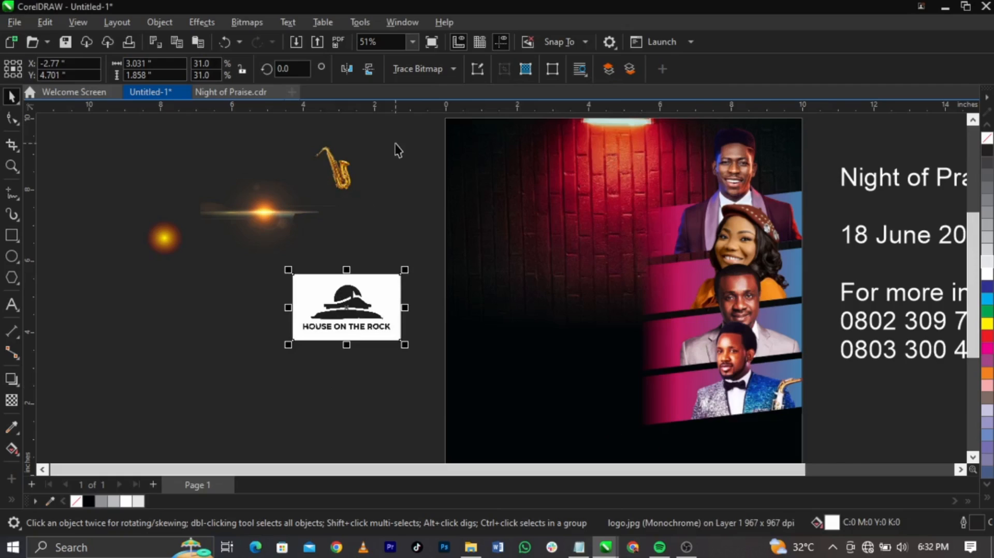
- Outline-trace the logo as line art with its background color removed, move the traced copy aside and delete the original bitmap
{"action": "left_click", "coordinate": [422, 71]}
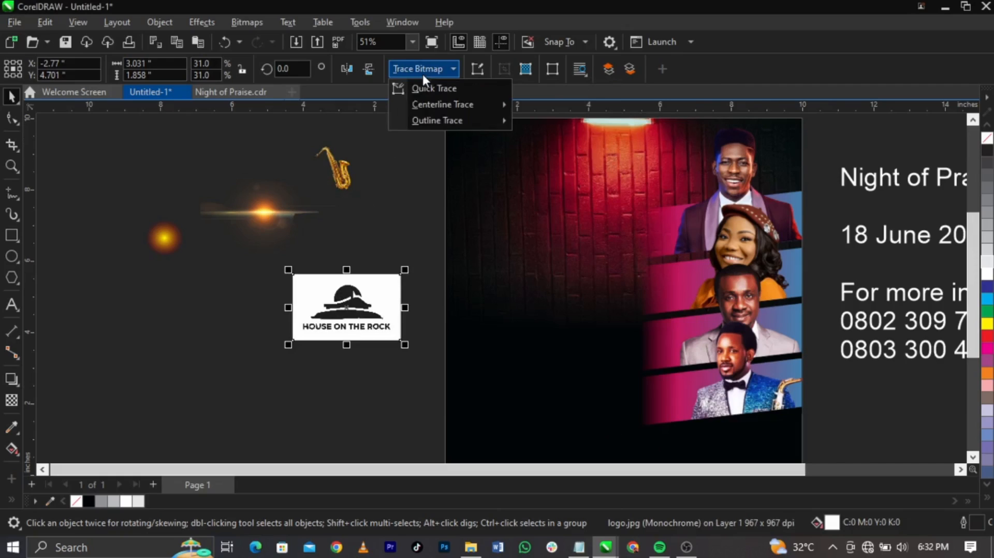
{"action": "mouse_move", "coordinate": [450, 122]}
{"action": "left_click", "coordinate": [530, 119]}
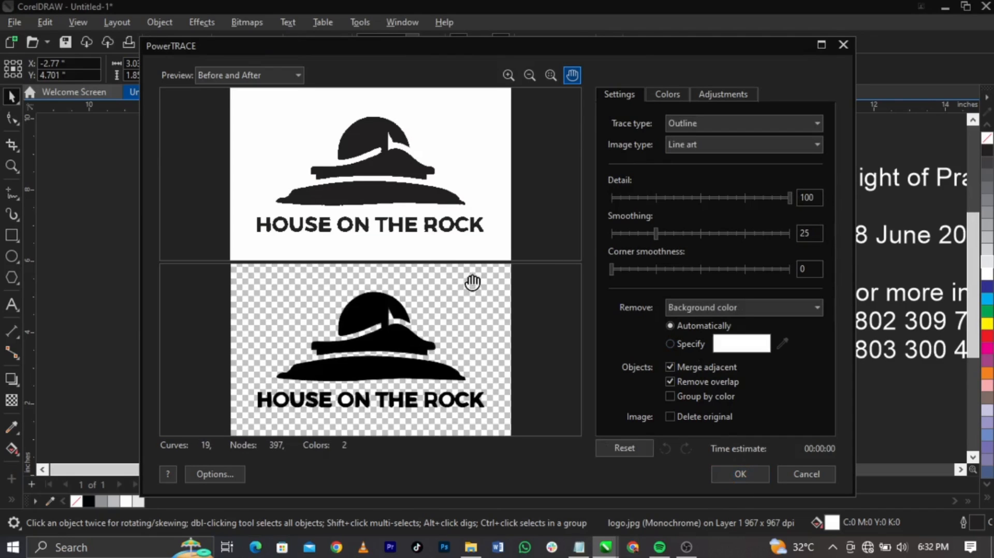
{"action": "left_click", "coordinate": [741, 473]}
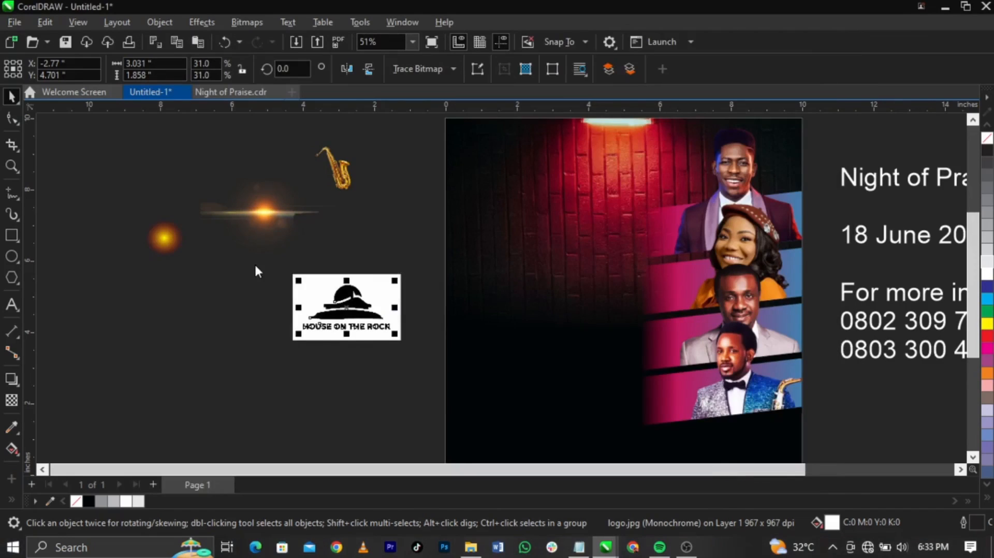
{"action": "mouse_move", "coordinate": [346, 320]}
{"action": "left_mouse_down"}
{"action": "mouse_move", "coordinate": [386, 405]}
{"action": "mouse_move", "coordinate": [386, 310]}
{"action": "left_mouse_up"}
{"action": "left_click", "coordinate": [360, 288]}
{"action": "key", "text": "Delete"}
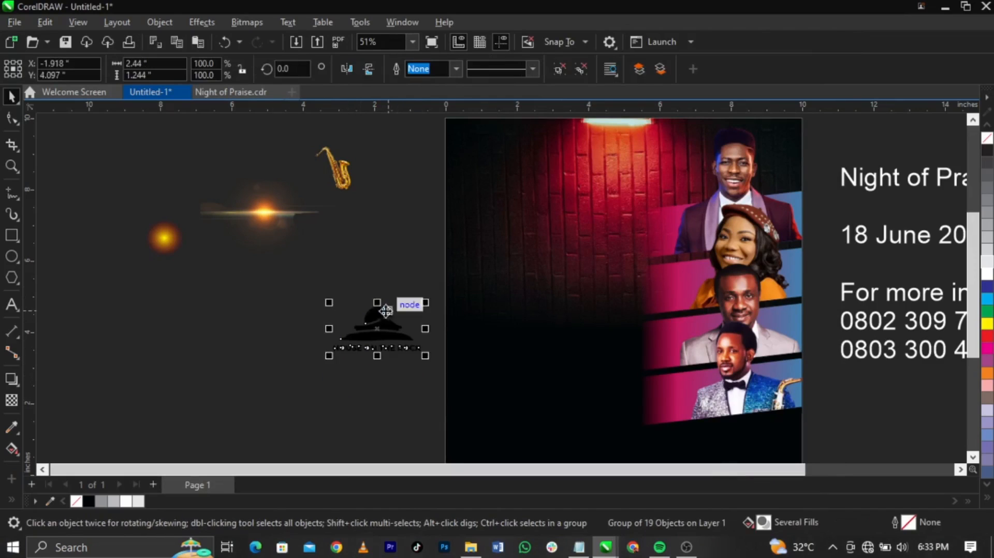
- Delete the white shapes inside the O and R letters of the traced logo's HOUSE ON THE ROCK text
{"action": "key", "text": "z"}
{"action": "left_click_drag", "start_coordinate": [454, 372], "coordinate": [331, 312]}
{"action": "key", "text": "space"}
{"action": "left_click", "coordinate": [369, 361], "text": "ctrl"}
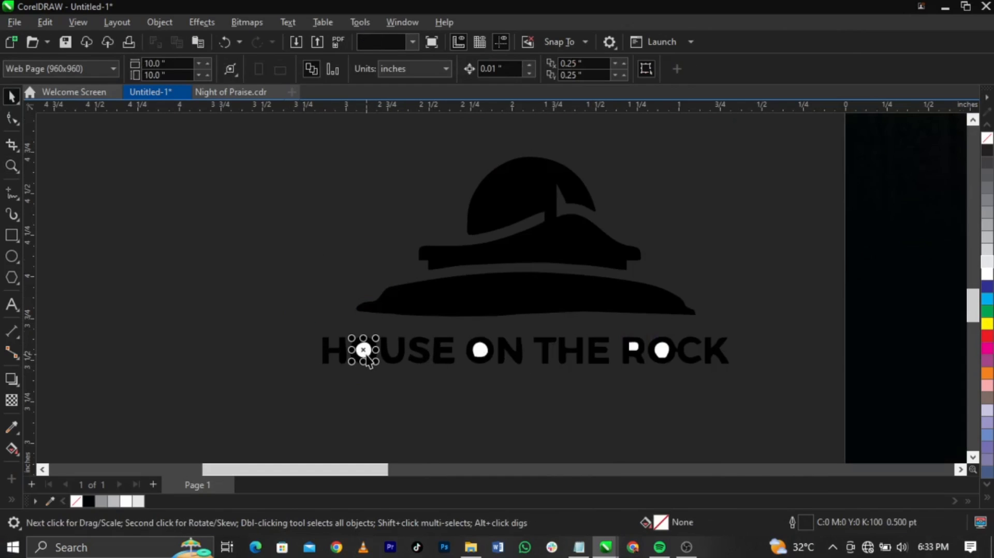
{"action": "key", "text": "Delete"}
{"action": "left_click", "coordinate": [476, 349], "text": "ctrl"}
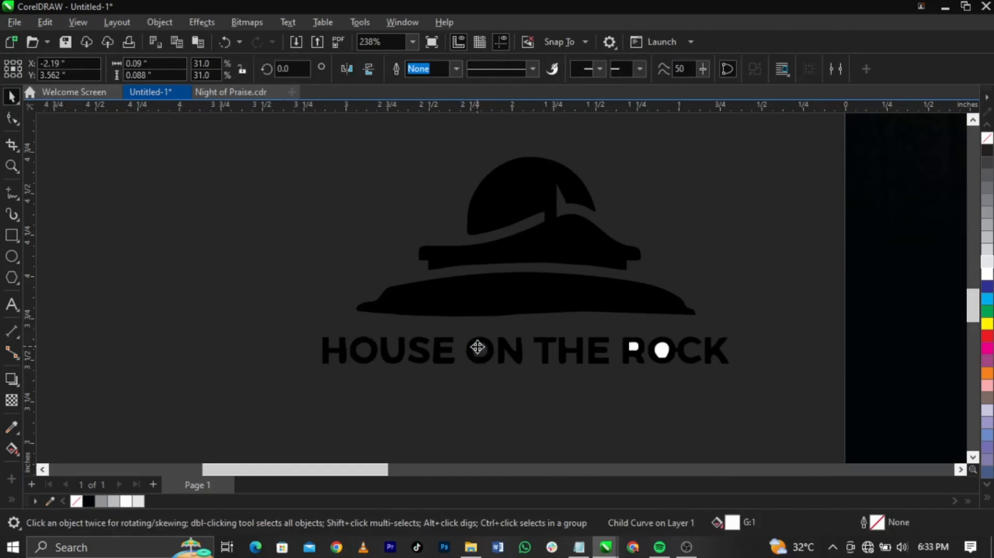
{"action": "key", "text": "Delete"}
{"action": "left_click", "coordinate": [636, 354], "text": "ctrl"}
{"action": "key", "text": "Delete"}
{"action": "left_click", "coordinate": [663, 350], "text": "ctrl"}
{"action": "key", "text": "Delete"}
- Move the traced logo onto the upper-left area of the flyer
{"action": "key", "text": "F2"}
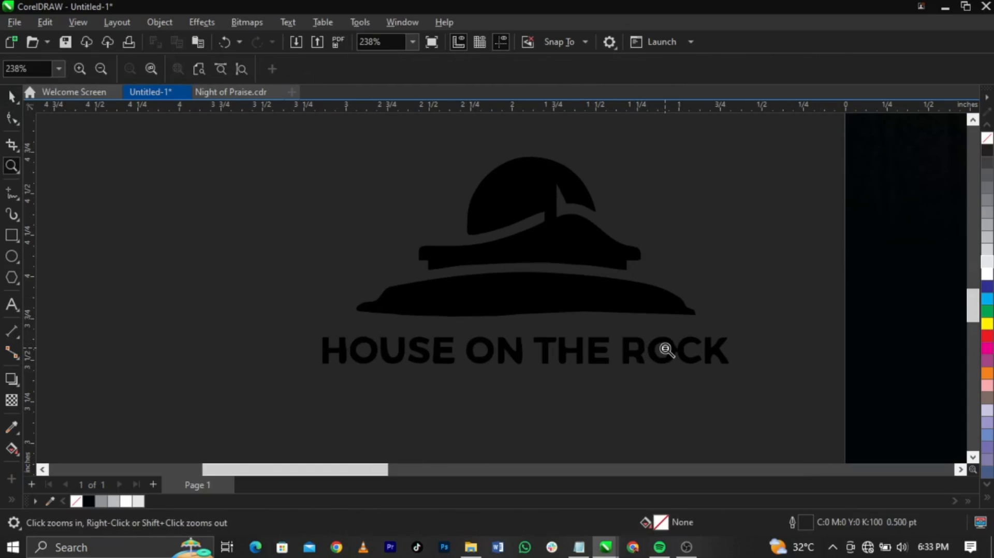
{"action": "right_click", "coordinate": [665, 348]}
{"action": "left_click_drag", "start_coordinate": [393, 329], "coordinate": [533, 157]}
- Sample a red from the lit brick wall with the Color Eyedropper and apply it to the logo as C15 M97 Y100 K5
{"action": "key", "text": "z"}
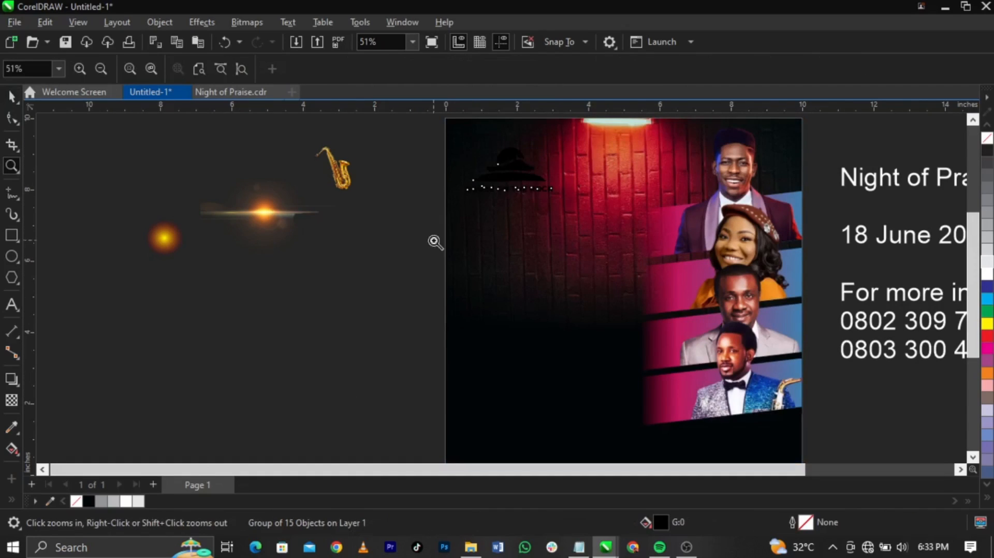
{"action": "left_click_drag", "start_coordinate": [434, 242], "coordinate": [674, 123]}
{"action": "key", "text": "space"}
{"action": "left_click", "coordinate": [11, 428]}
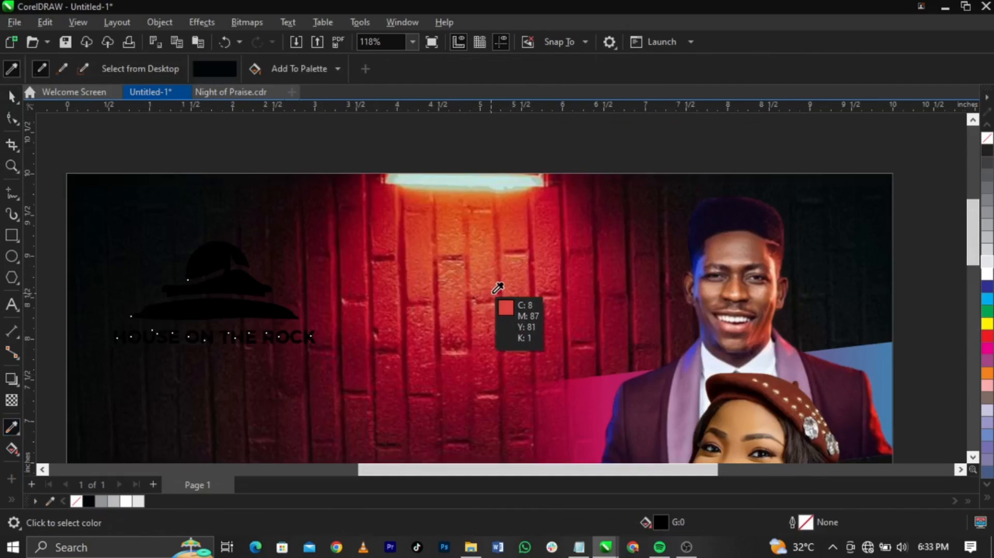
{"action": "left_click", "coordinate": [509, 296]}
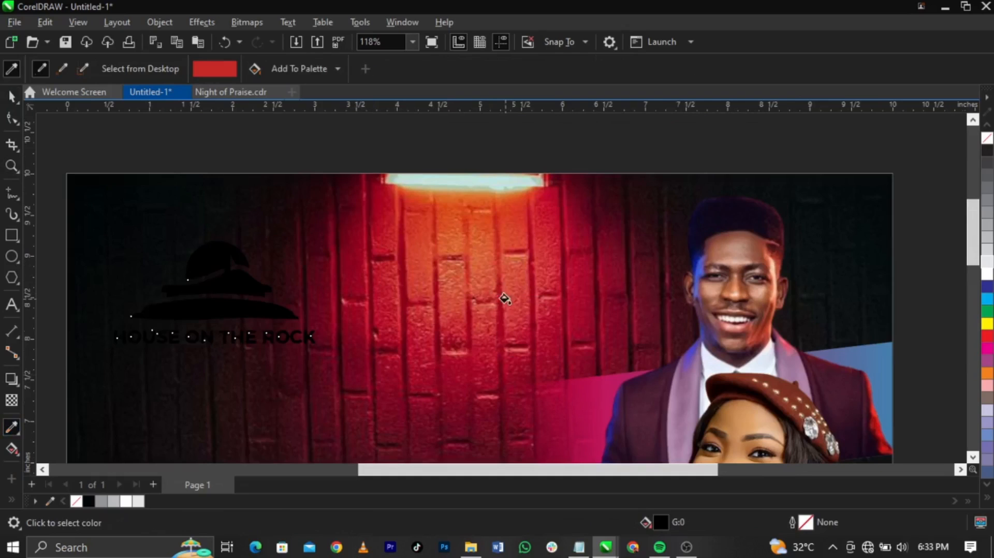
{"action": "left_click", "coordinate": [212, 312]}
{"action": "key", "text": "space"}
{"action": "key", "text": "ctrl+r"}
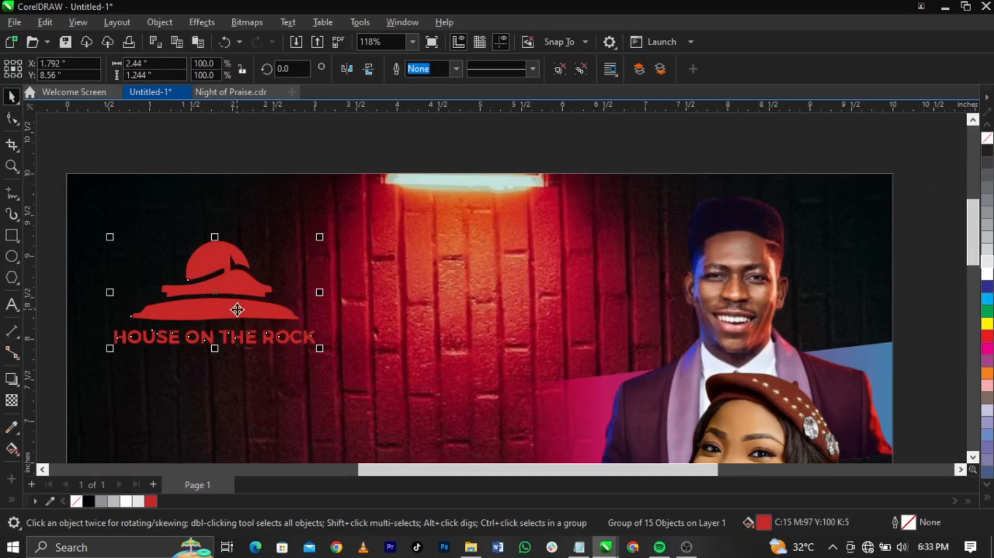
- Shrink the red logo to about 1.6 inches wide and position it near the flyer's upper-left corner
{"action": "left_click_drag", "start_coordinate": [320, 349], "coordinate": [233, 320]}
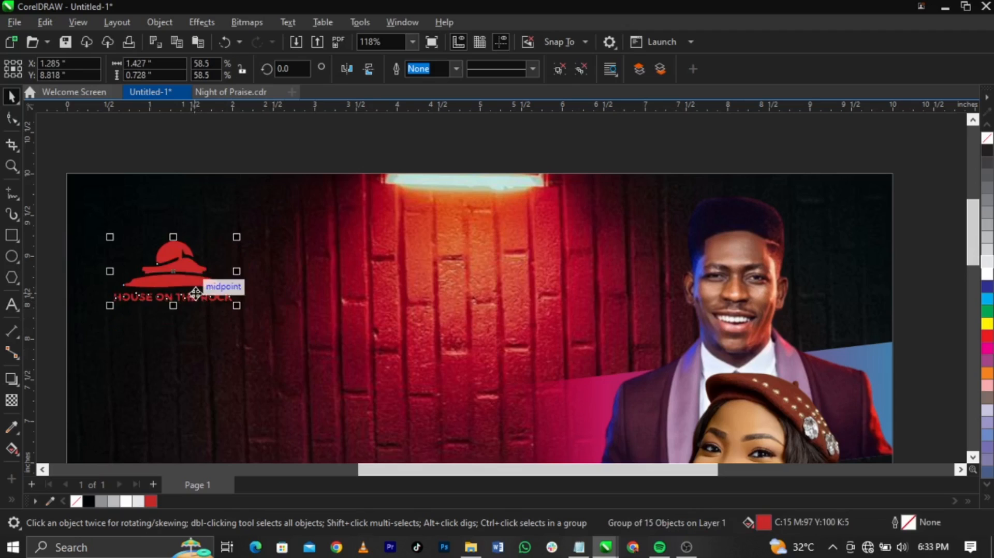
{"action": "left_click_drag", "start_coordinate": [196, 294], "coordinate": [215, 296]}
{"action": "key", "text": "z"}
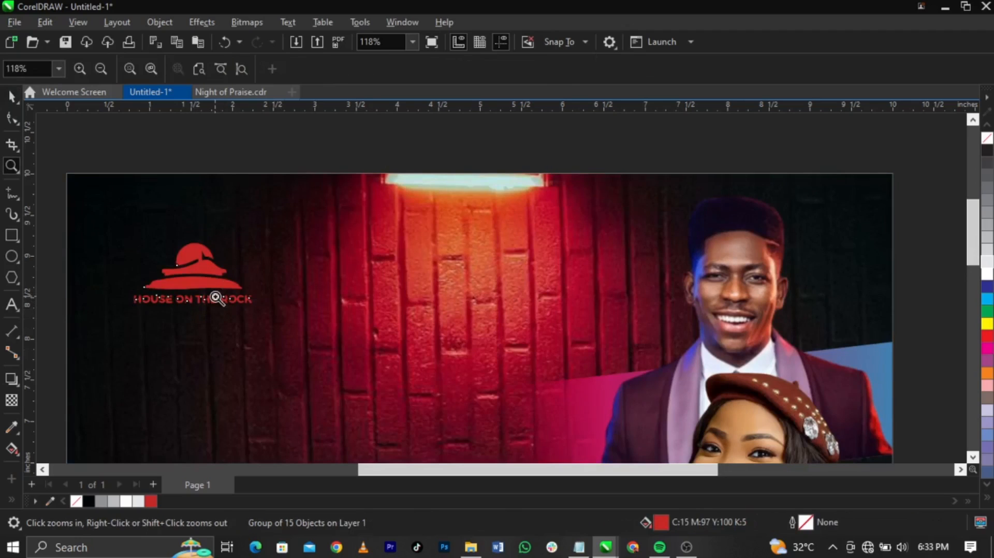
{"action": "right_click", "coordinate": [555, 251]}
{"action": "key", "text": "space"}
{"action": "left_click_drag", "start_coordinate": [530, 149], "coordinate": [496, 171]}
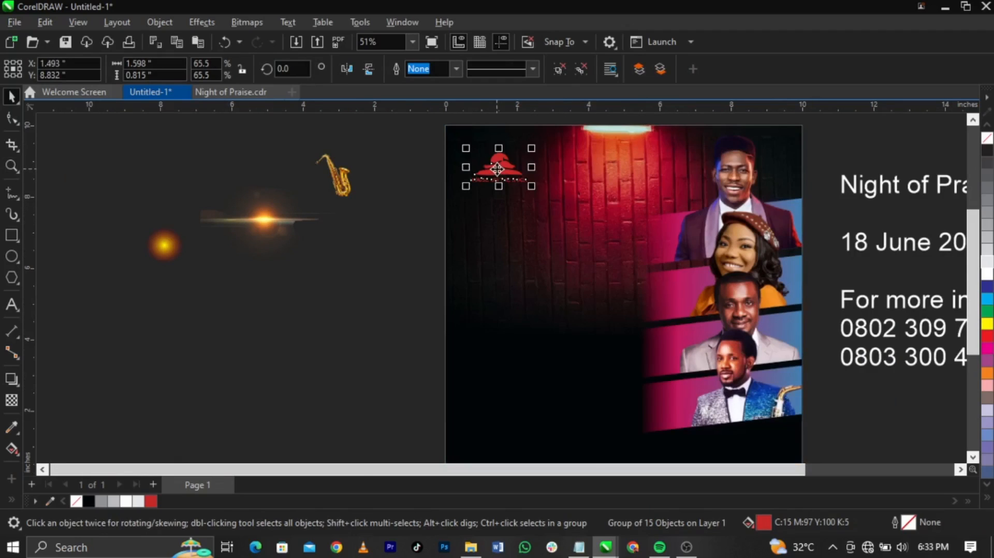
{"action": "key", "text": "Escape"}
- Place the saxophone image over the flyer's left side and enlarge it to about 7.7 inches wide, overlapping the page edge
{"action": "key", "text": "z"}
{"action": "right_click", "coordinate": [412, 185]}
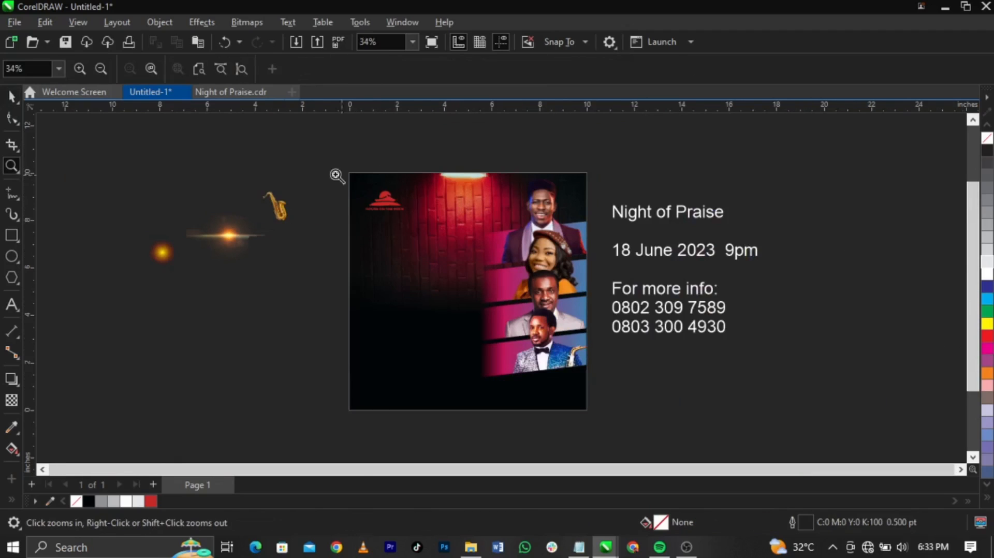
{"action": "left_click_drag", "start_coordinate": [298, 163], "coordinate": [628, 420]}
{"action": "key", "text": "space"}
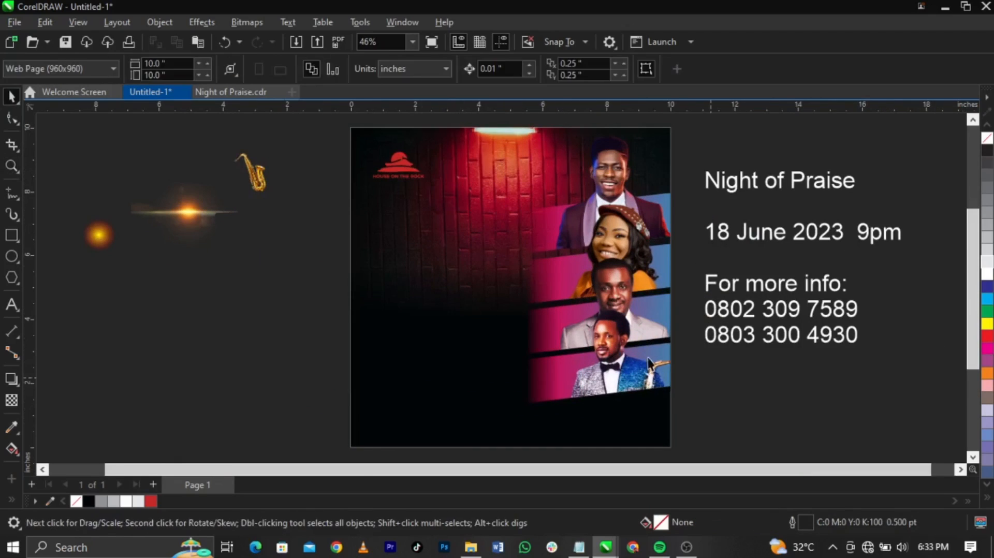
{"action": "left_click_drag", "start_coordinate": [263, 189], "coordinate": [406, 339]}
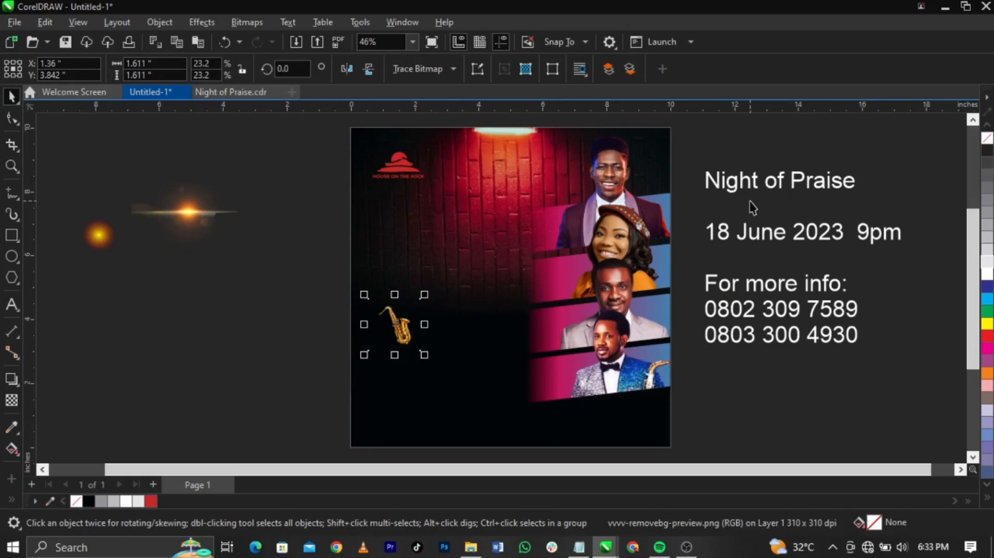
{"action": "left_click_drag", "start_coordinate": [428, 301], "coordinate": [512, 194]}
{"action": "left_click_drag", "start_coordinate": [448, 277], "coordinate": [437, 276]}
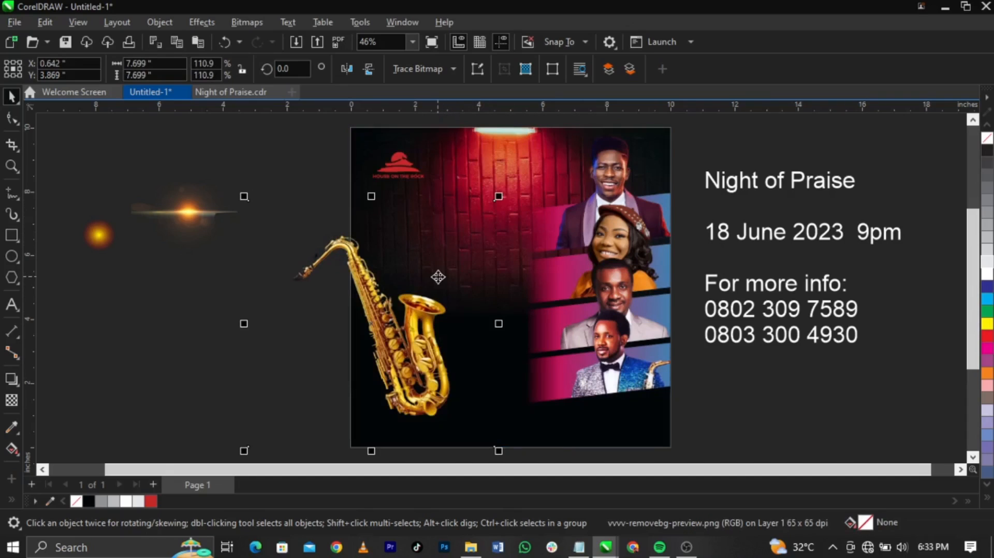
- Enlarge the saxophone image to about 7.97 inches wide and shift it slightly left over the flyer's edge
{"action": "left_click", "coordinate": [506, 186]}
{"action": "key", "text": "ctrl+z"}
{"action": "mouse_move", "coordinate": [507, 180]}
{"action": "left_mouse_down"}
{"action": "mouse_move", "coordinate": [507, 190]}
{"action": "mouse_move", "coordinate": [513, 180]}
{"action": "left_mouse_up"}
{"action": "left_click", "coordinate": [481, 237]}
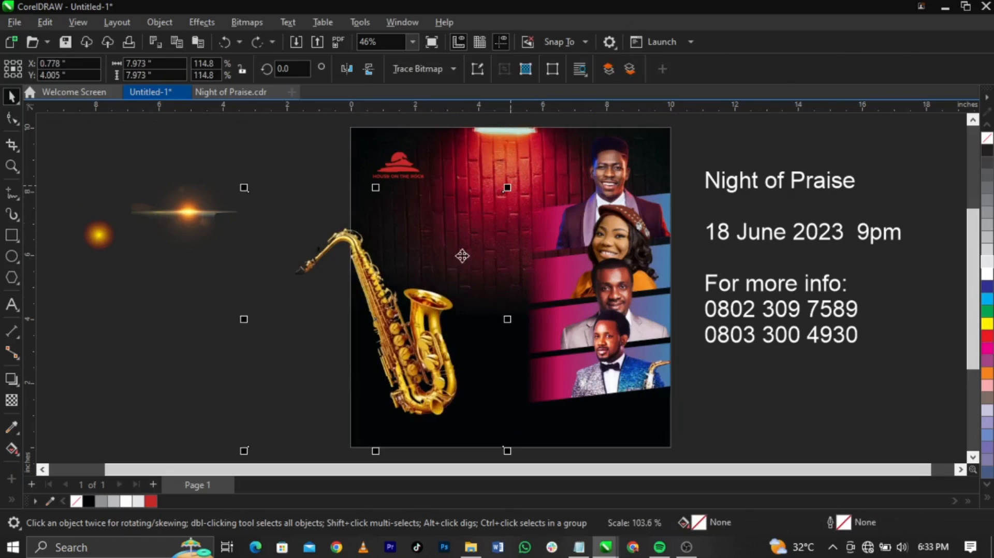
{"action": "left_click_drag", "start_coordinate": [421, 296], "coordinate": [420, 296]}
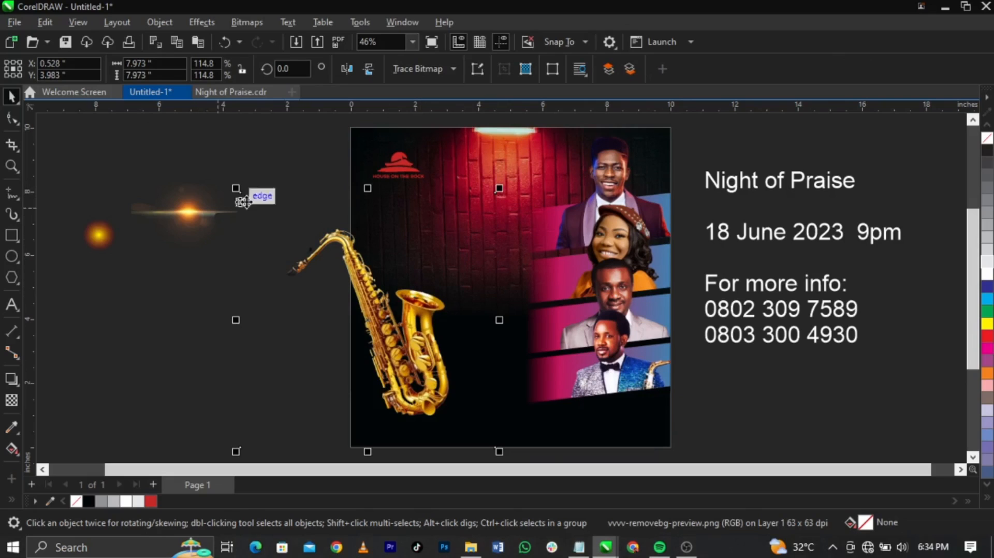
- PowerClip the saxophone image inside the flyer's background rectangle so it is cropped at the page edge
{"action": "right_click", "coordinate": [414, 310]}
{"action": "left_click", "coordinate": [478, 318]}
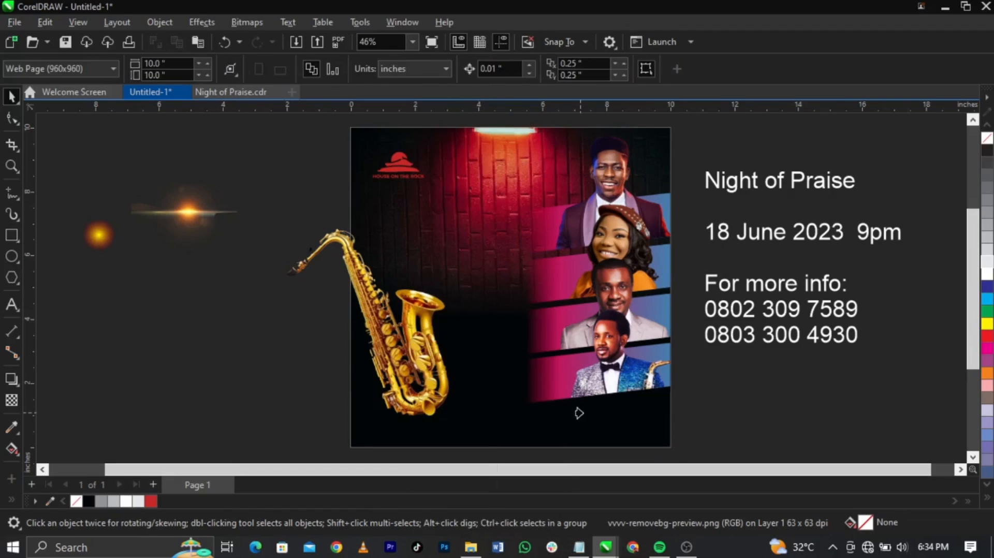
{"action": "left_click", "coordinate": [576, 412]}
{"action": "left_click", "coordinate": [746, 405]}
- Select the four guest photos with their coloured banners and PowerClip them inside the flyer's background rectangle
{"action": "left_click", "coordinate": [638, 337]}
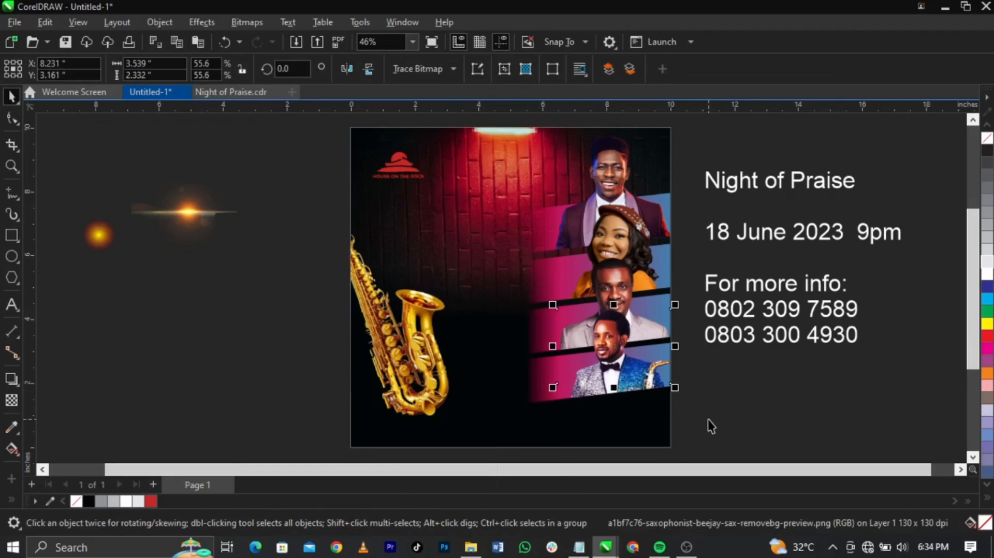
{"action": "left_click_drag", "start_coordinate": [715, 431], "coordinate": [456, 123]}
{"action": "left_click_drag", "start_coordinate": [594, 216], "coordinate": [780, 249]}
{"action": "key", "text": "ctrl+z"}
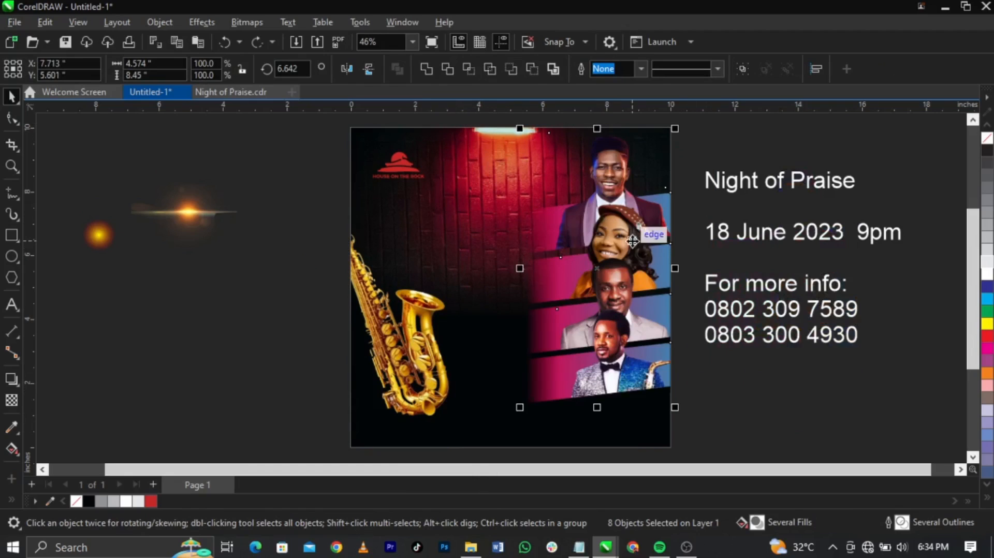
{"action": "right_click", "coordinate": [632, 241]}
{"action": "left_click", "coordinate": [716, 341]}
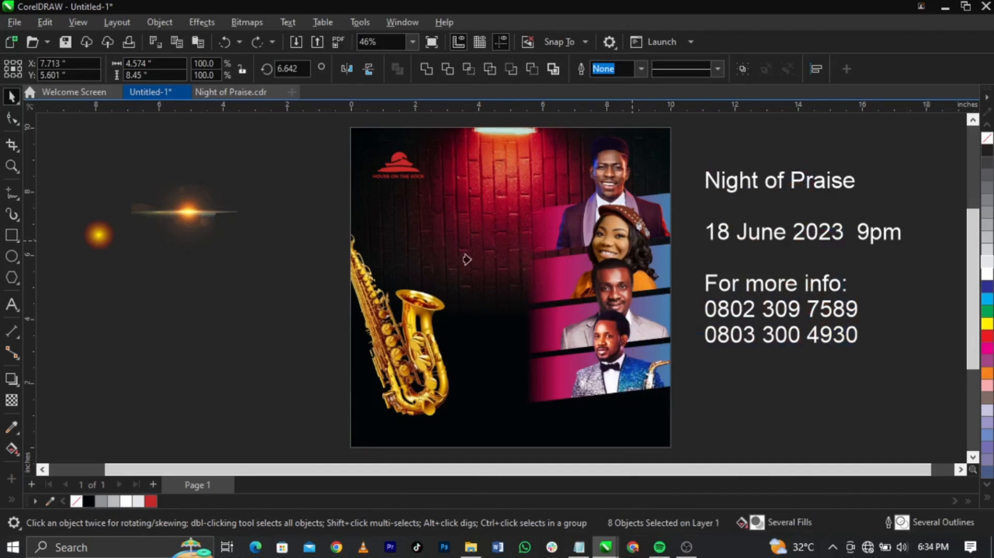
{"action": "left_click", "coordinate": [433, 245]}
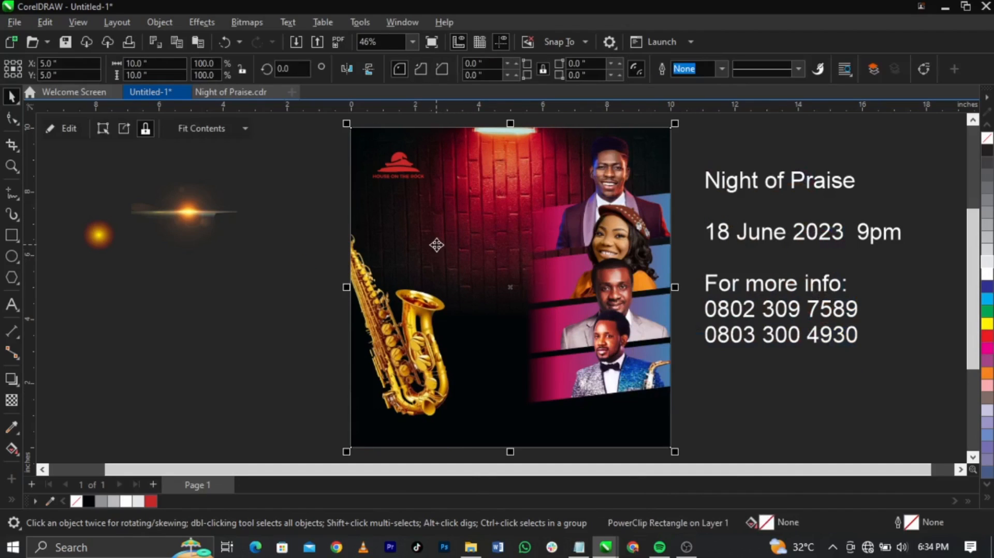
{"action": "left_click", "coordinate": [701, 403]}
{"action": "left_click", "coordinate": [629, 389]}
{"action": "left_click", "coordinate": [561, 384]}
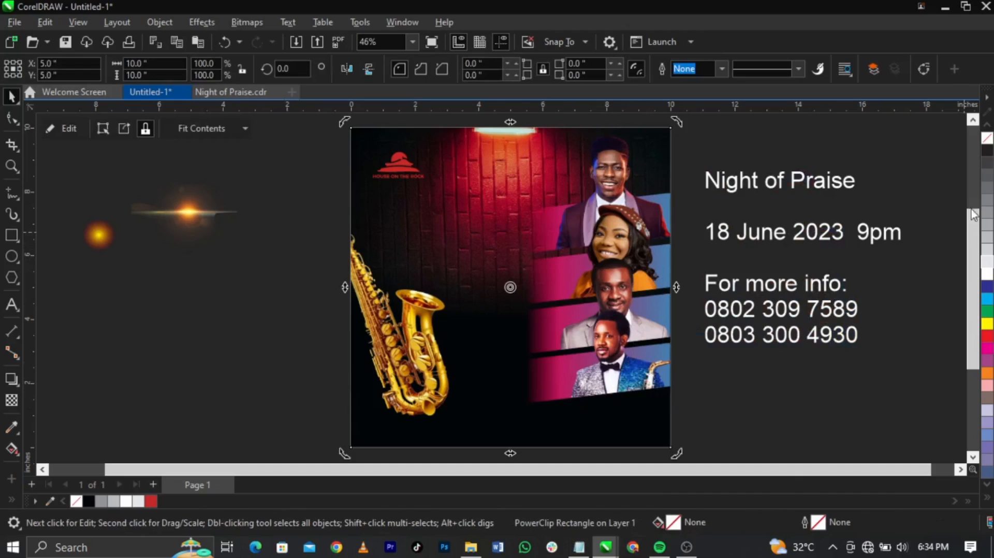
{"action": "left_click", "coordinate": [909, 202]}
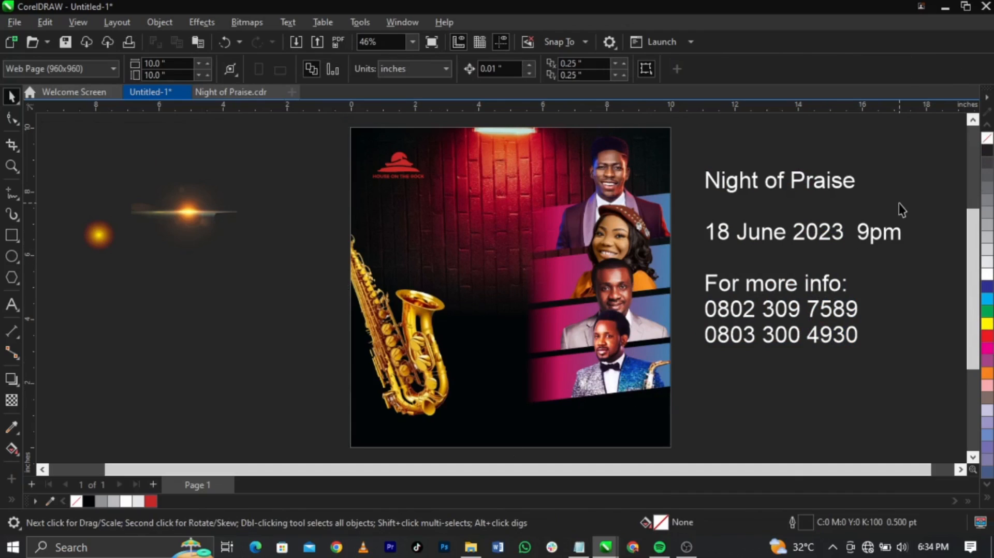
- Cut "Night of Praise" out of the event text block and paste it as separate text on the brick wall
{"action": "double_click", "coordinate": [842, 186]}
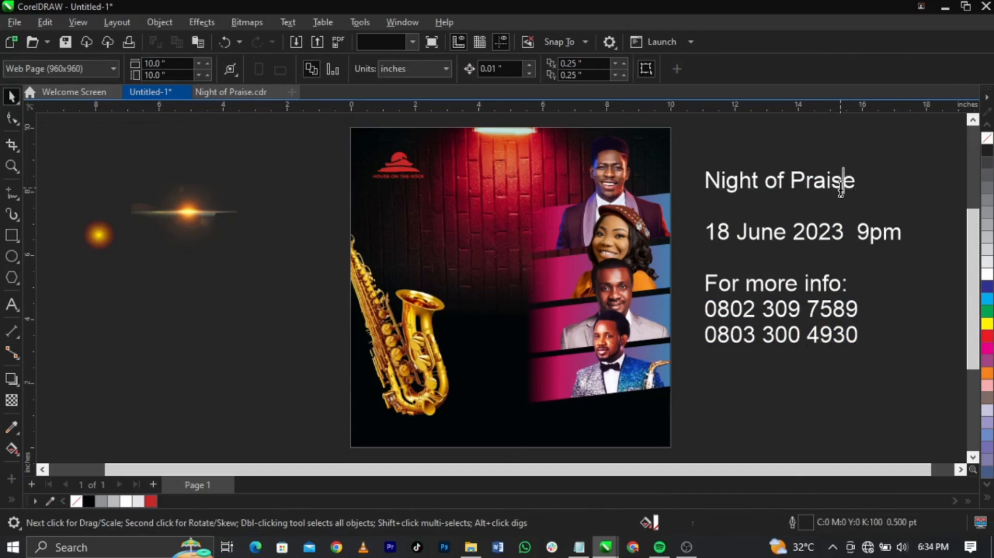
{"action": "left_click_drag", "start_coordinate": [854, 185], "coordinate": [670, 167]}
{"action": "key", "text": "ctrl+x"}
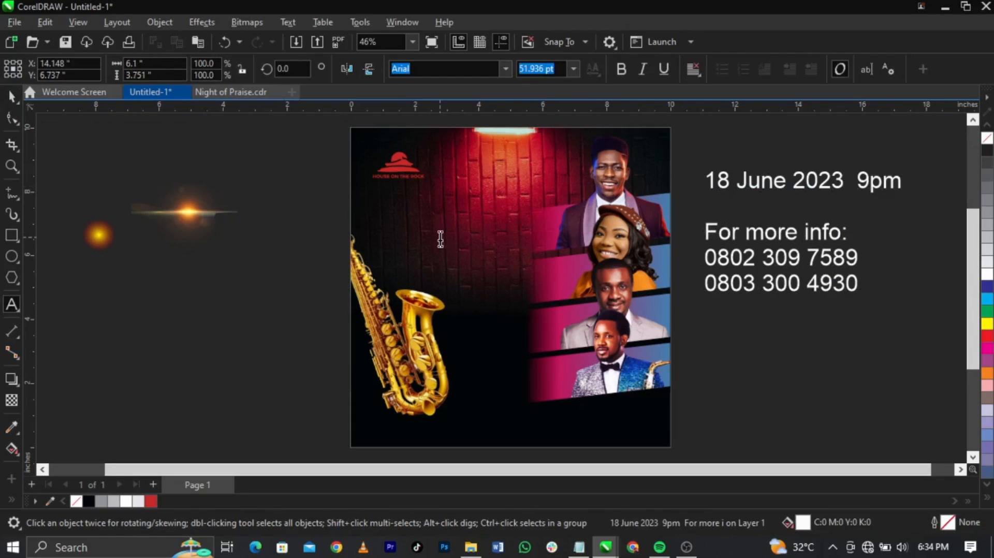
{"action": "left_click", "coordinate": [440, 237]}
{"action": "key", "text": "ctrl+v"}
{"action": "key", "text": "ctrl+space"}
- Split the pasted title onto three lines reading "Night", "of" and "Praise"
{"action": "key", "text": "z"}
{"action": "left_click_drag", "start_coordinate": [331, 186], "coordinate": [605, 308]}
{"action": "key", "text": "space"}
{"action": "double_click", "coordinate": [586, 258]}
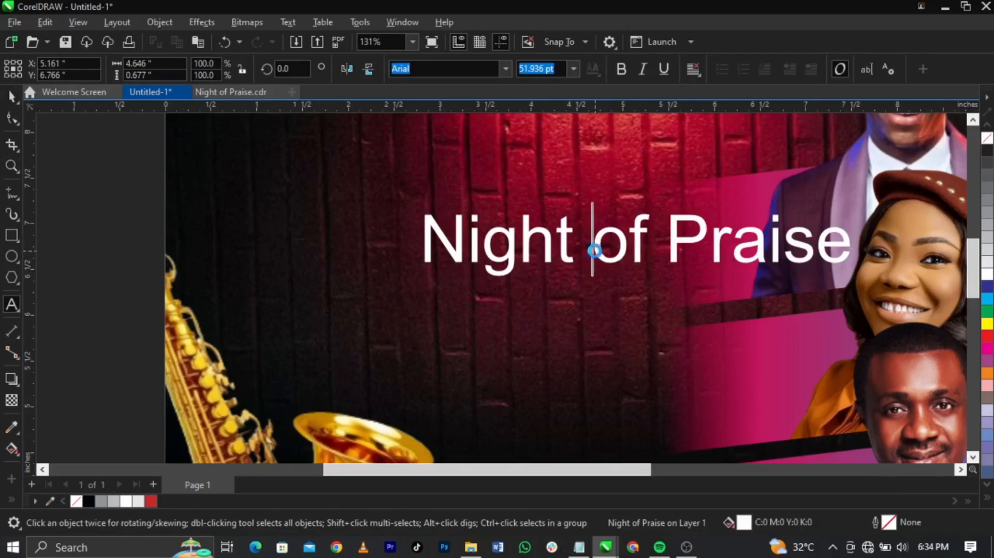
{"action": "key", "text": "Return"}
{"action": "left_click", "coordinate": [502, 292]}
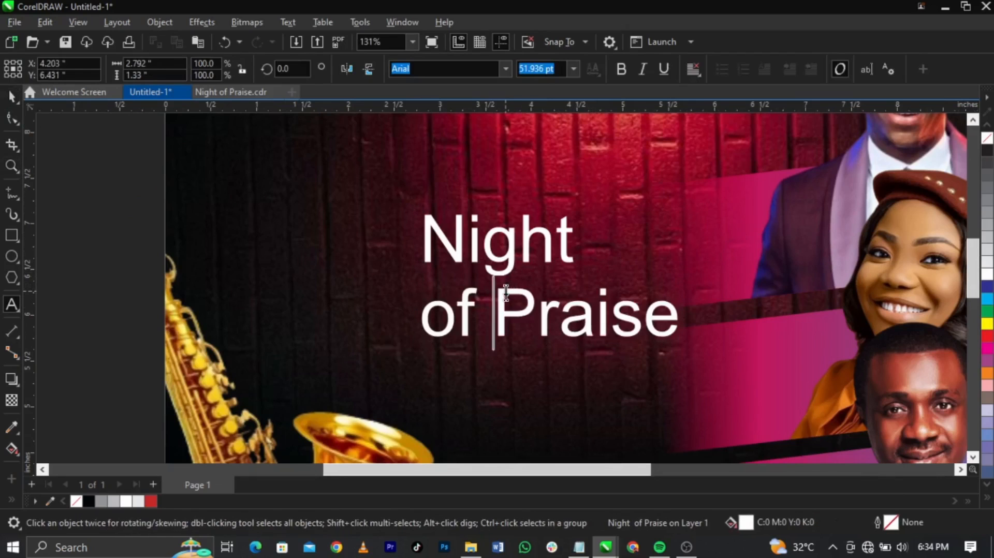
{"action": "key", "text": "Return"}
- Move the three-line title slightly up and right on the wall and break it apart into separate text objects
{"action": "key", "text": "ctrl+space"}
{"action": "left_click", "coordinate": [505, 265]}
{"action": "left_click", "coordinate": [506, 265]}
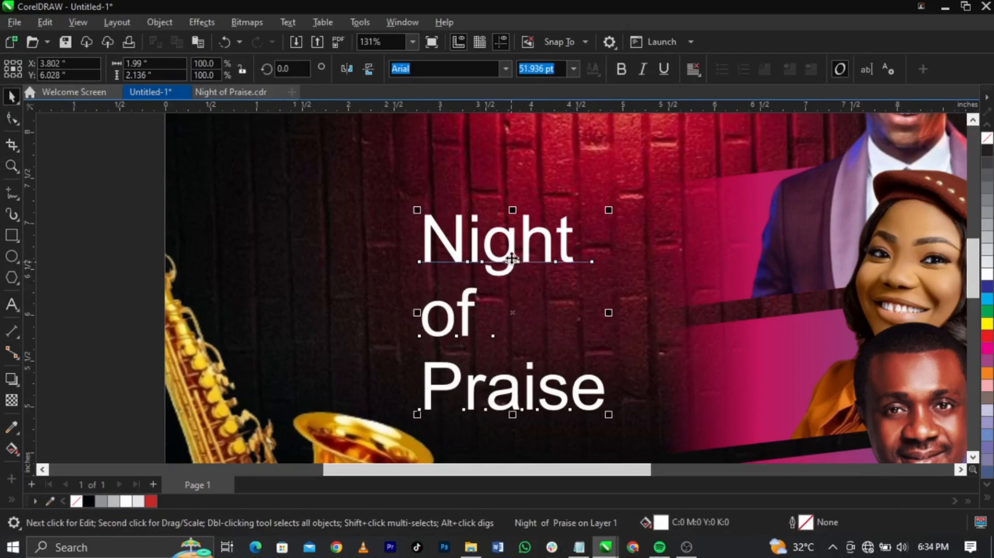
{"action": "left_click_drag", "start_coordinate": [512, 264], "coordinate": [535, 227]}
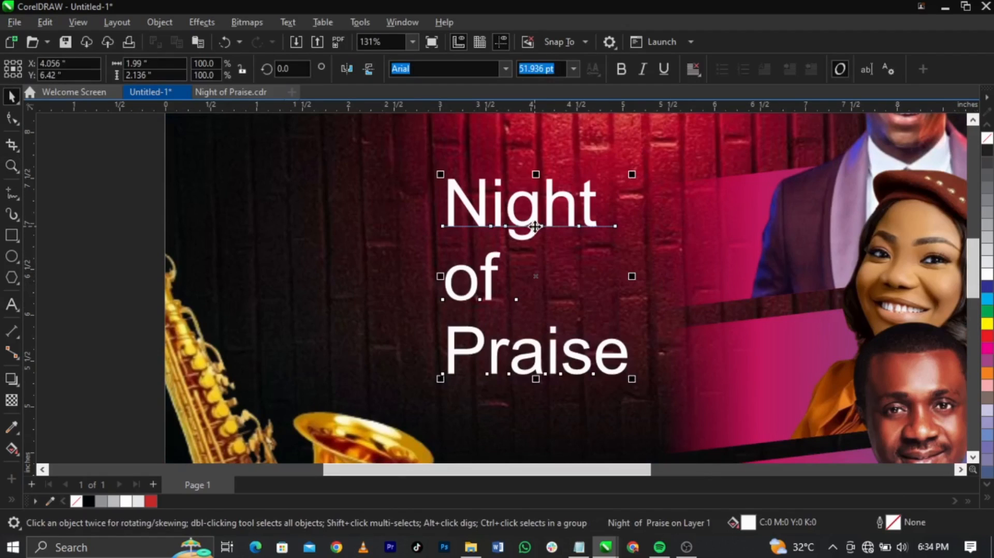
{"action": "key", "text": "ctrl+k"}
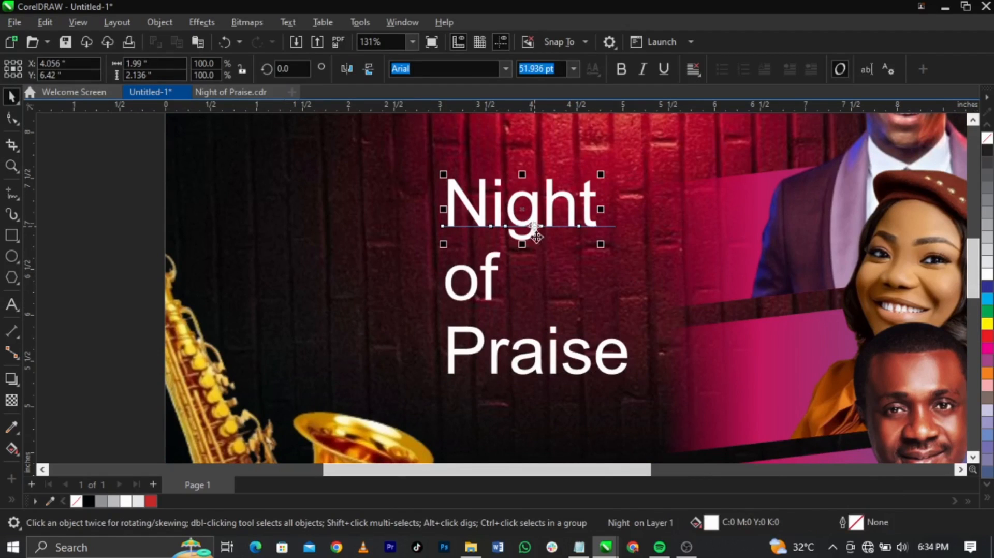
- Switch to the Notepad text file and copy the font name "Data Trash" from its Font Used list
{"action": "left_click", "coordinate": [579, 548]}
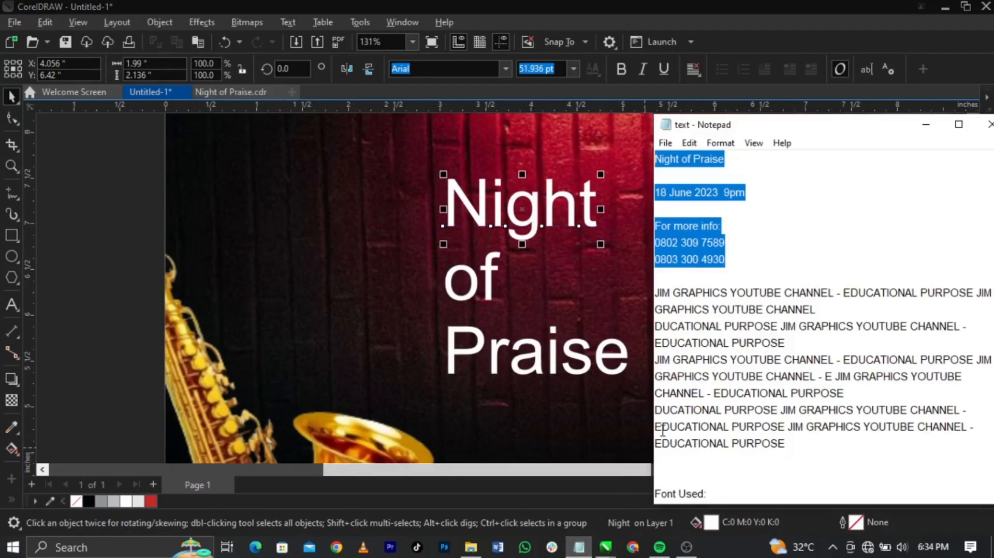
{"action": "scroll", "coordinate": [733, 425], "scroll_direction": "down", "scroll_amount": 1}
{"action": "left_click_drag", "start_coordinate": [722, 477], "coordinate": [655, 477]}
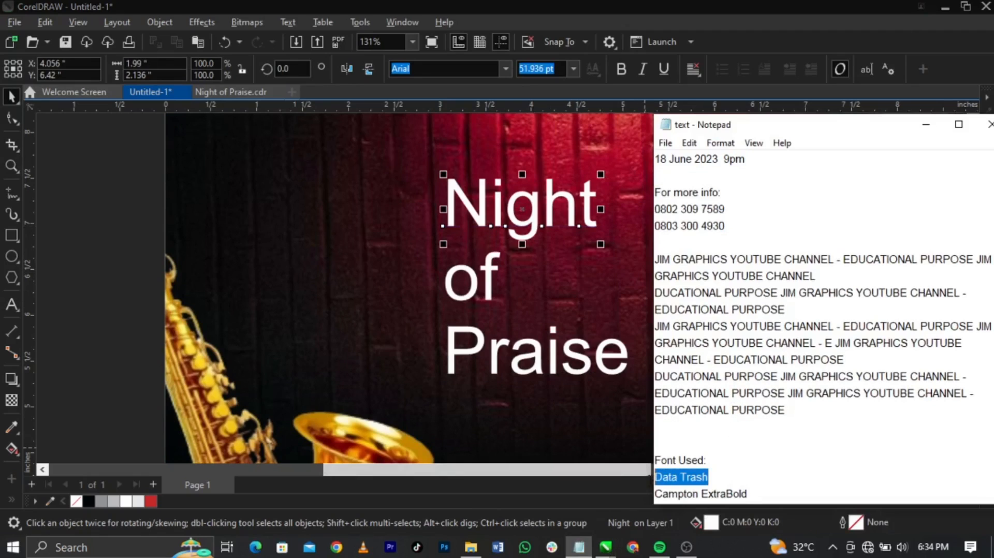
- Set the word "Night" in the Data Trash font and move it slightly up and left
{"action": "left_click", "coordinate": [526, 239]}
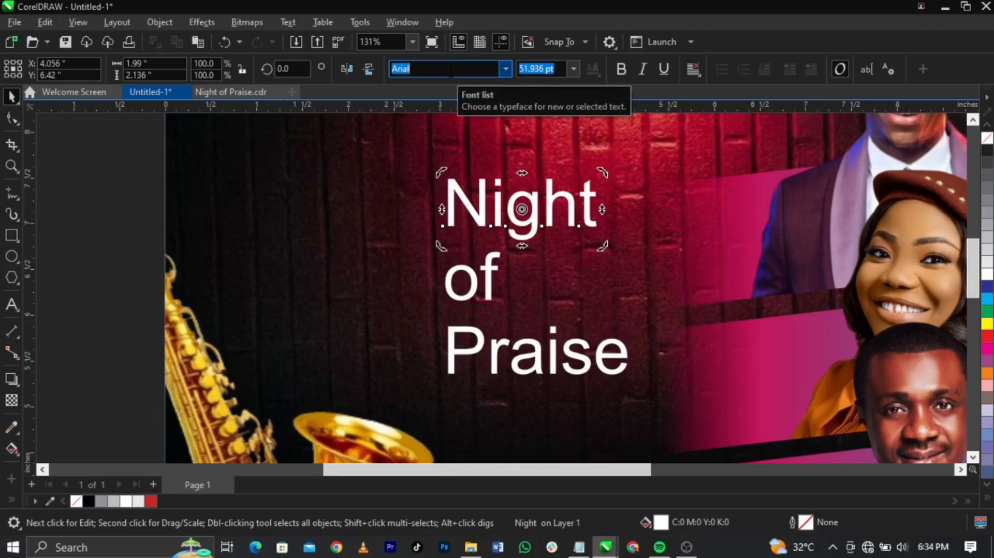
{"action": "key", "text": "ctrl+v"}
{"action": "left_click", "coordinate": [504, 69]}
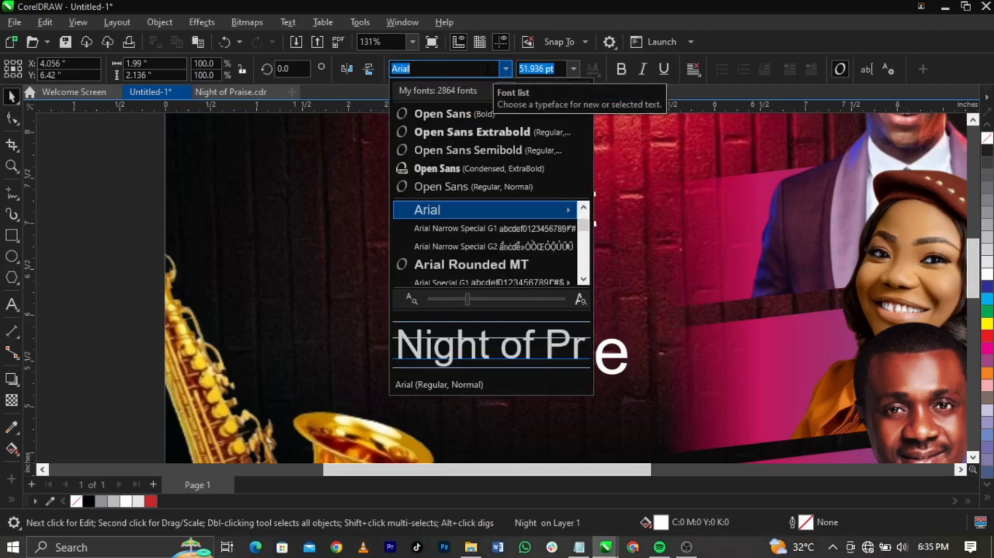
{"action": "key", "text": "ctrl+v"}
{"action": "key", "text": "Return"}
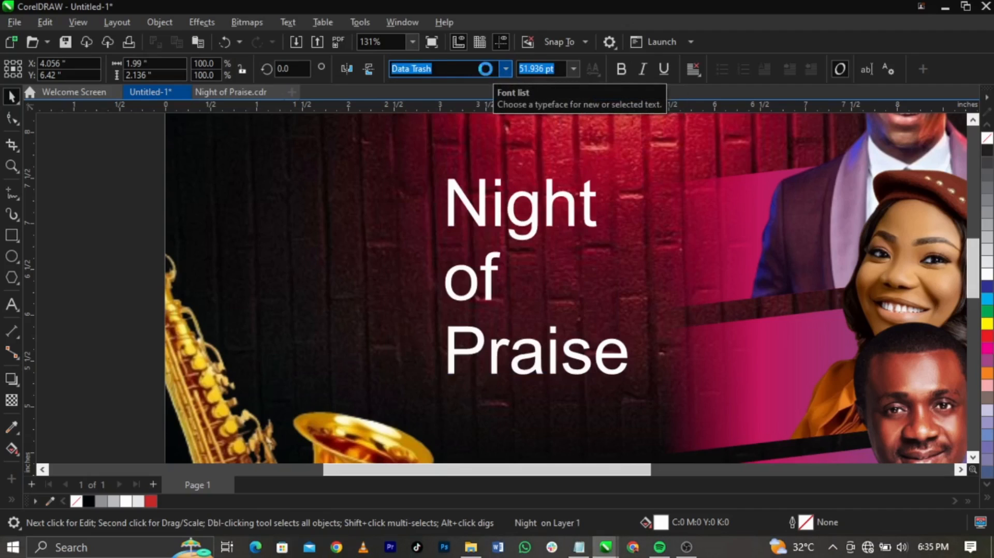
{"action": "left_click_drag", "start_coordinate": [563, 173], "coordinate": [564, 171]}
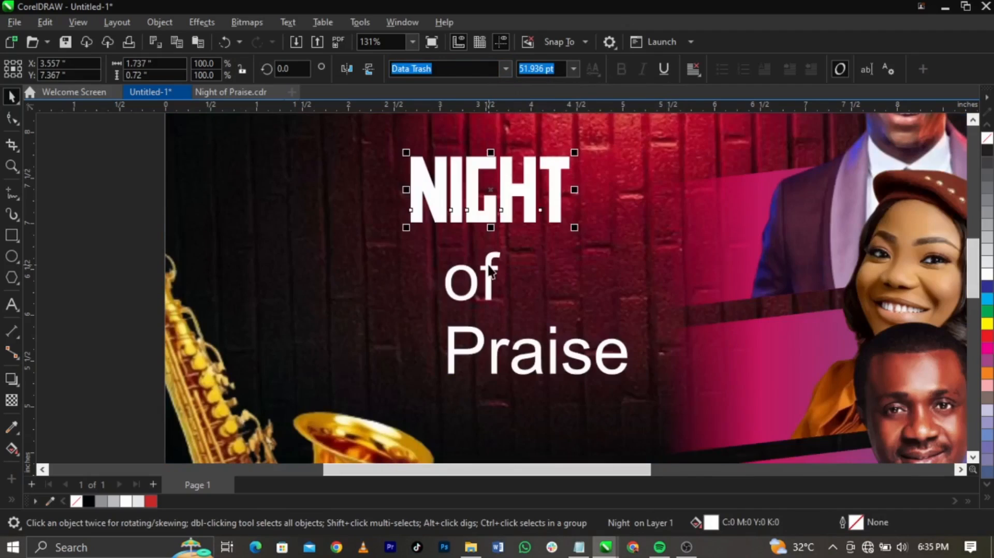
- Move "of" to the left of the other title words and set "Praise" in the Data Trash font
{"action": "left_click_drag", "start_coordinate": [489, 267], "coordinate": [334, 246]}
{"action": "left_click", "coordinate": [552, 366]}
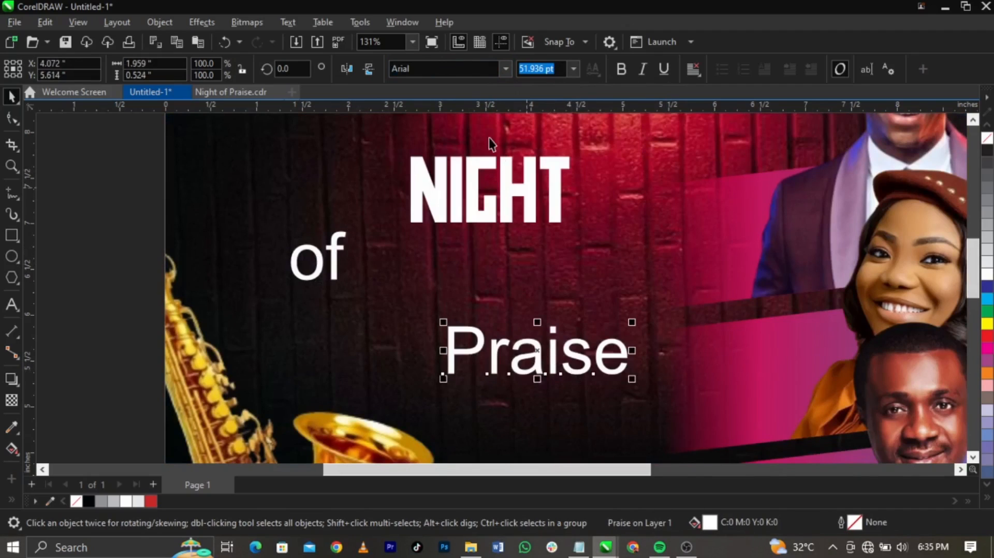
{"action": "left_click", "coordinate": [457, 68]}
{"action": "type", "text": "Data Trash"}
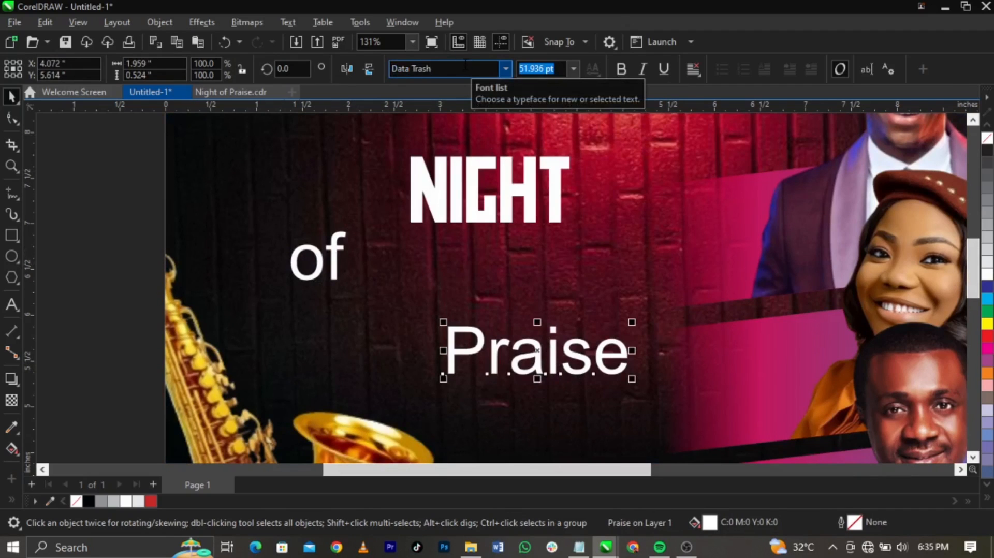
{"action": "key", "text": "Return"}
- Set the word "of" in the imitationDemo script font and move "Praise" directly beneath "Night", left edges aligned
{"action": "left_click", "coordinate": [339, 259]}
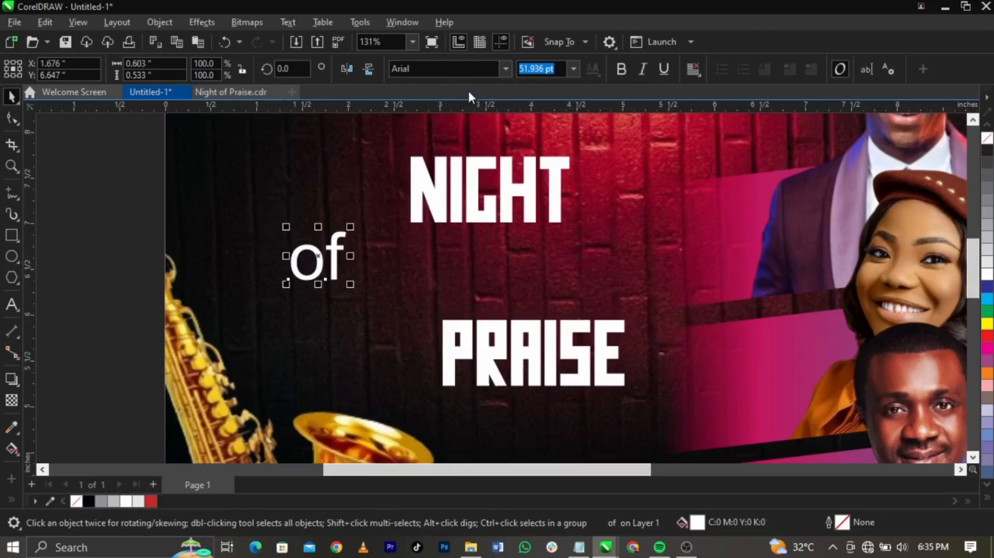
{"action": "left_click", "coordinate": [506, 66]}
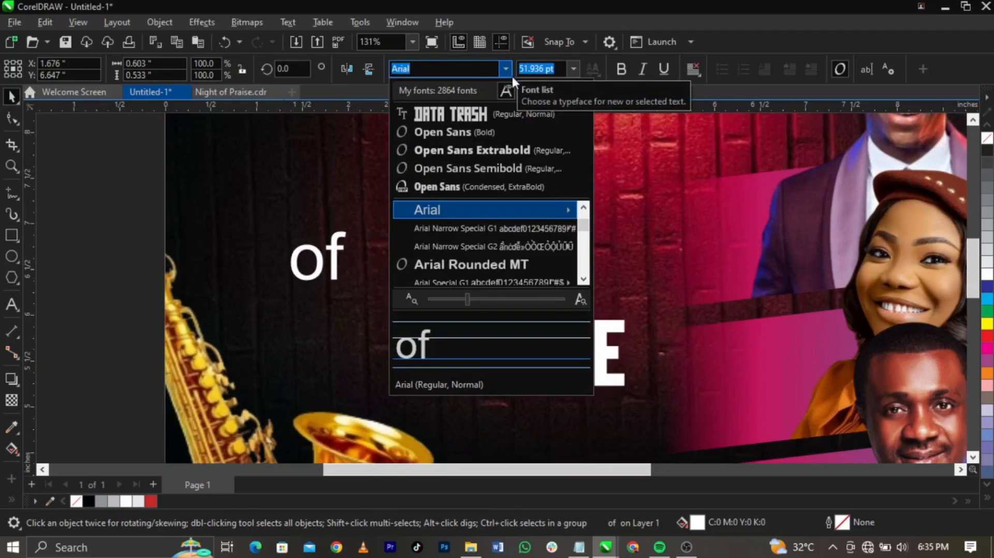
{"action": "left_click_drag", "start_coordinate": [585, 225], "coordinate": [587, 249]}
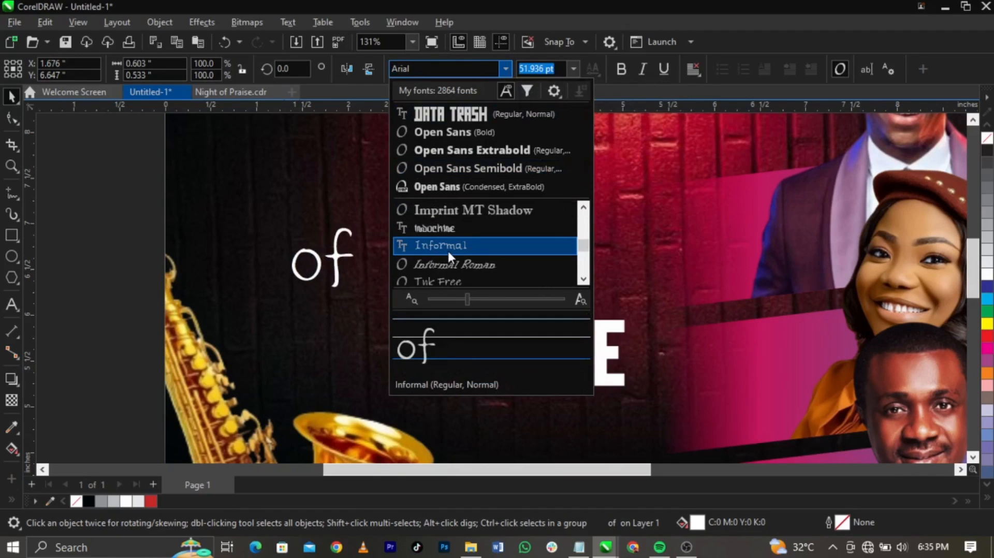
{"action": "key", "text": "Up"}
{"action": "key", "text": "Up"}
{"action": "key", "text": "Up"}
{"action": "key", "text": "Up"}
{"action": "key", "text": "Up"}
{"action": "key", "text": "Down"}
{"action": "key", "text": "Down"}
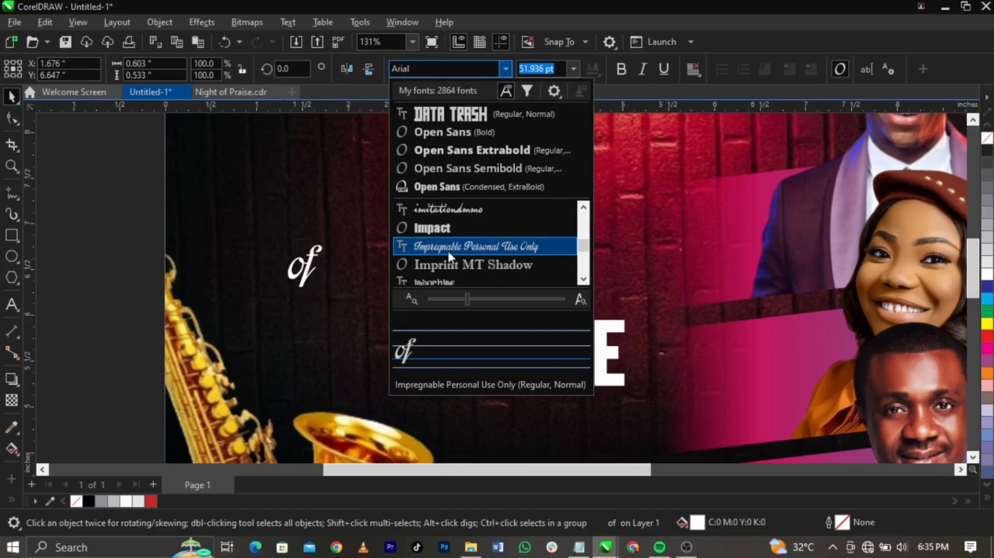
{"action": "key", "text": "Up"}
{"action": "key", "text": "Up"}
{"action": "key", "text": "Up"}
{"action": "key", "text": "Up"}
{"action": "key", "text": "Down"}
{"action": "key", "text": "Down"}
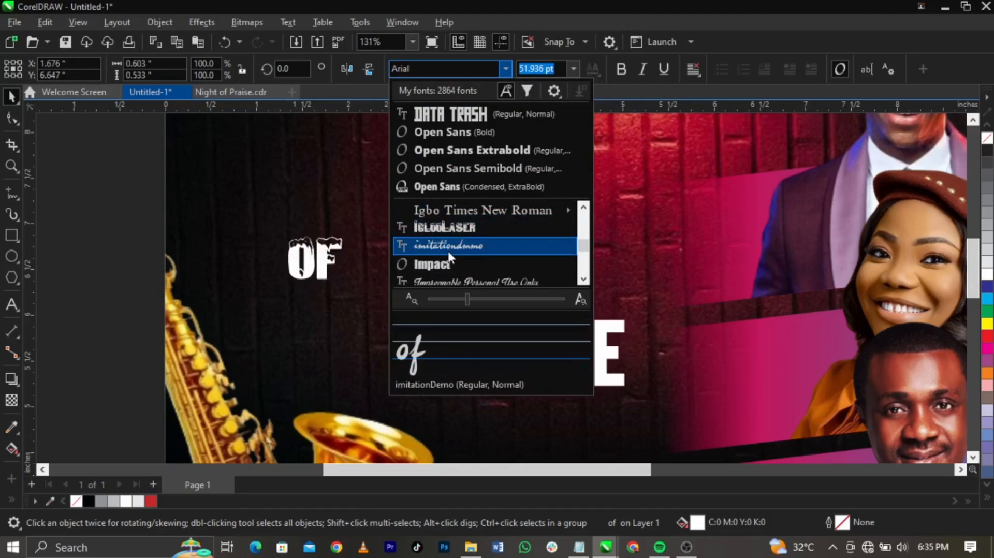
{"action": "key", "text": "Escape"}
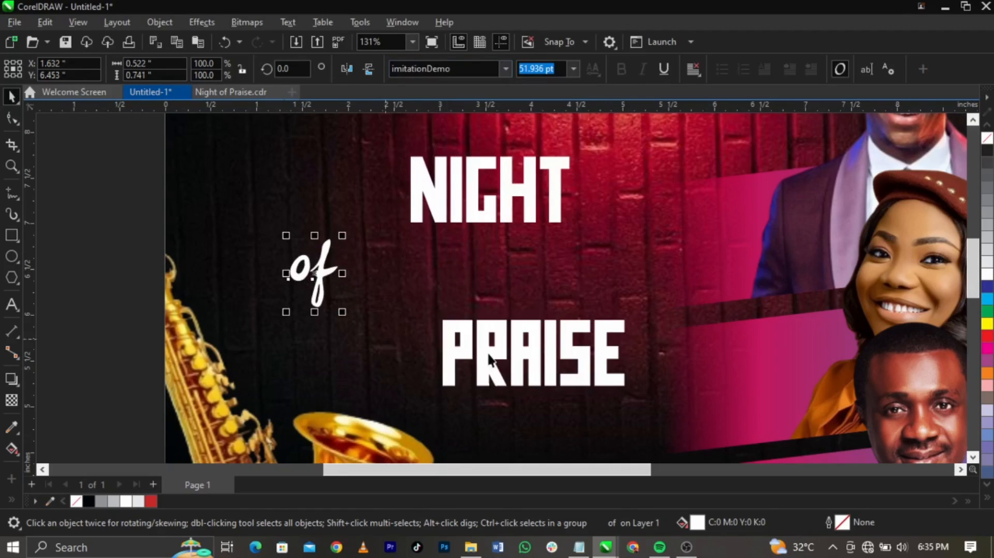
{"action": "left_click_drag", "start_coordinate": [489, 358], "coordinate": [457, 263]}
- Copy the font name imitationDemo and add it on a new line below Campton ExtraBold in the Notepad file
{"action": "left_click", "coordinate": [327, 249]}
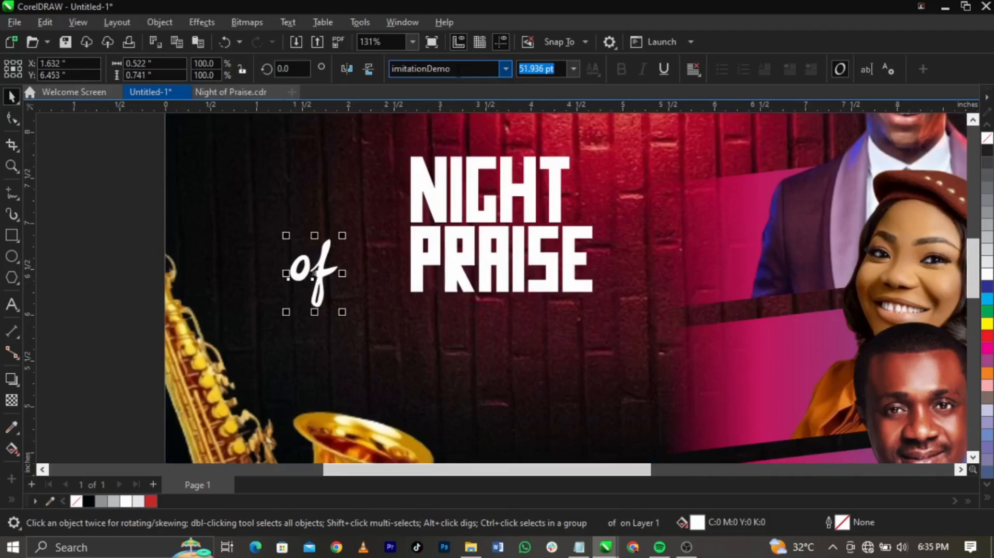
{"action": "left_click", "coordinate": [458, 69]}
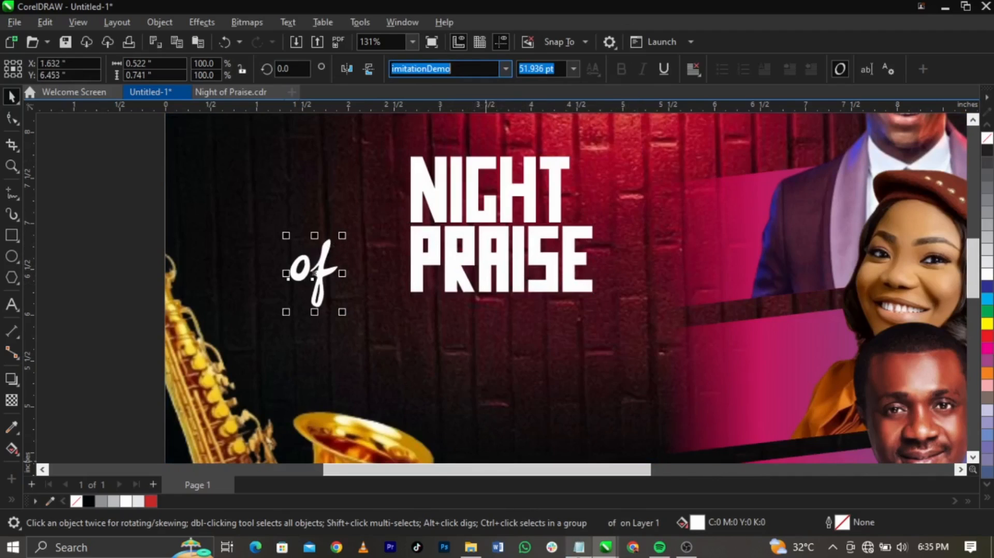
{"action": "left_click", "coordinate": [579, 547]}
{"action": "left_click", "coordinate": [756, 492]}
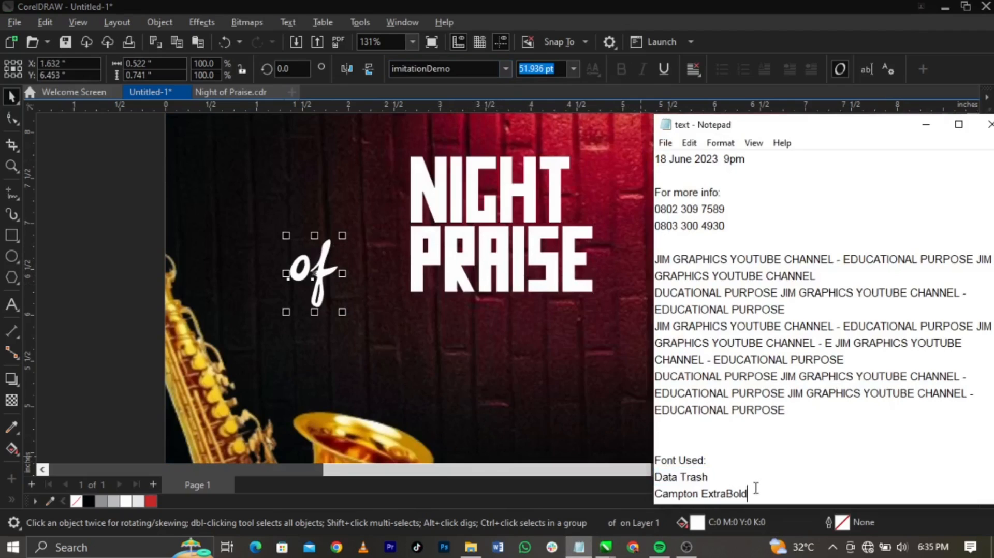
{"action": "key", "text": "Return"}
{"action": "key", "text": "ctrl+v"}
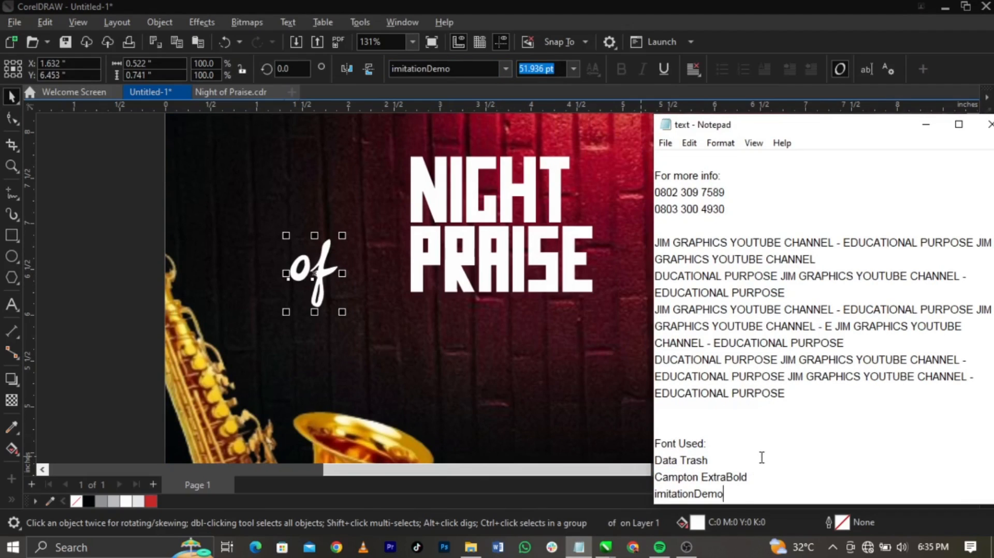
- Return to the flyer and enlarge "Night" to about 2.08 inches wide, slightly wider than "Praise"
{"action": "left_click", "coordinate": [549, 366]}
{"action": "left_click", "coordinate": [568, 187]}
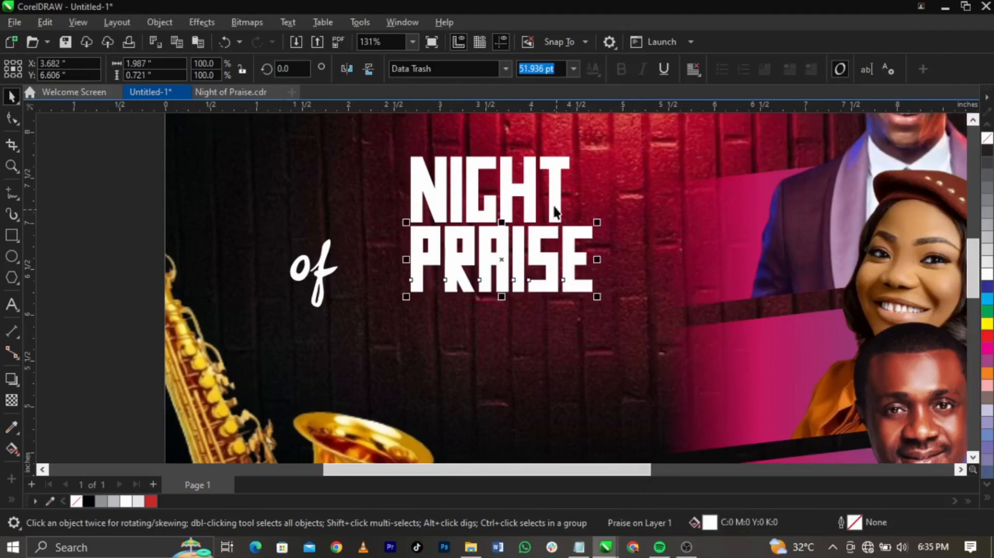
{"action": "left_click_drag", "start_coordinate": [576, 153], "coordinate": [607, 138]}
- Select "Night" and "Praise" together, enlarge them to about 2.95 inches wide and position them just right of "of"
{"action": "left_click", "coordinate": [580, 235], "text": "shift"}
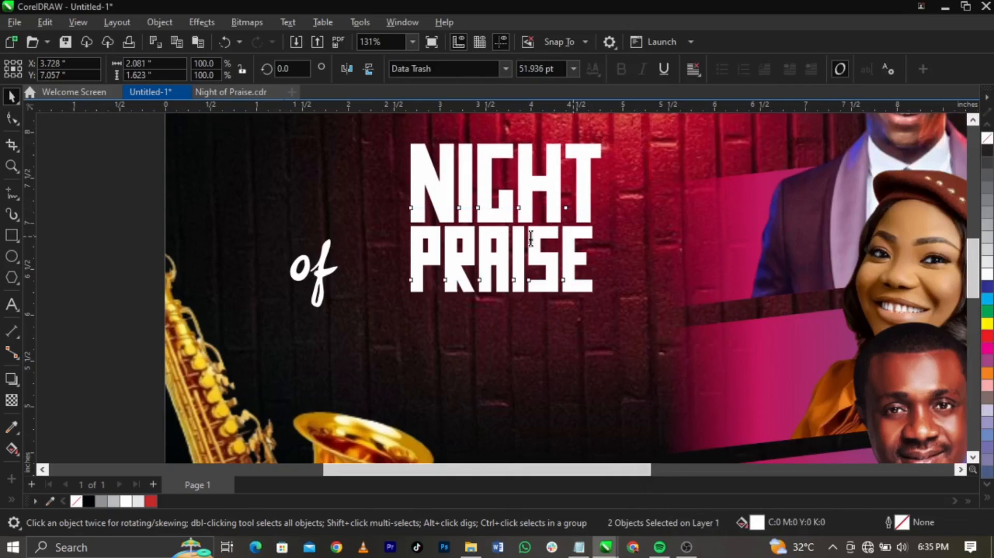
{"action": "key", "text": "F8"}
{"action": "key", "text": "space"}
{"action": "left_click_drag", "start_coordinate": [516, 241], "coordinate": [480, 238]}
{"action": "left_click_drag", "start_coordinate": [570, 292], "coordinate": [655, 354]}
{"action": "left_click_drag", "start_coordinate": [599, 306], "coordinate": [579, 337]}
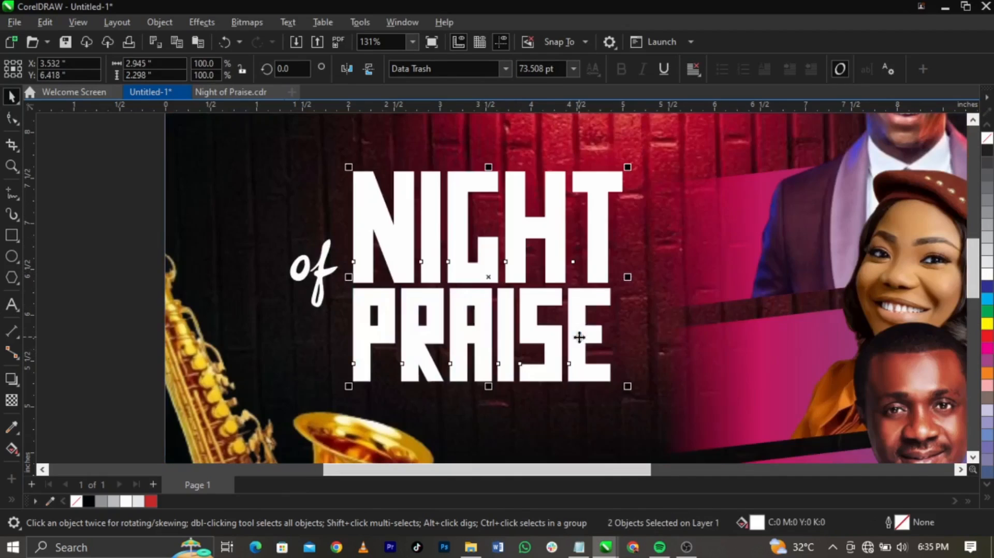
- Enlarge "Night" and "Praise" together further to about 3.29 inches wide, filling the wall space beside the guest banners
{"action": "left_click_drag", "start_coordinate": [628, 168], "coordinate": [646, 156]}
{"action": "key", "text": "F2"}
{"action": "right_click", "coordinate": [542, 206]}
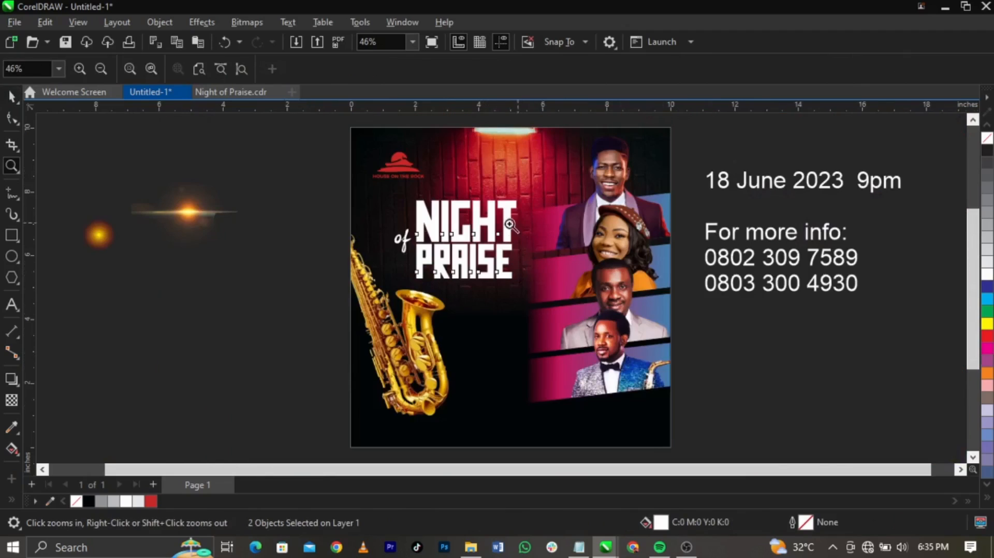
{"action": "key", "text": "space"}
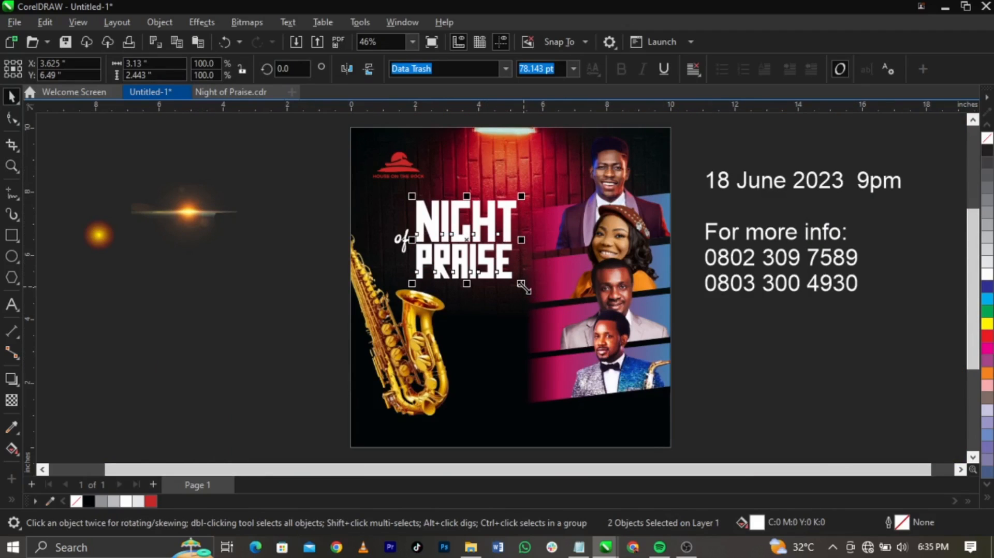
{"action": "left_click_drag", "start_coordinate": [522, 286], "coordinate": [529, 291]}
{"action": "left_click", "coordinate": [516, 248]}
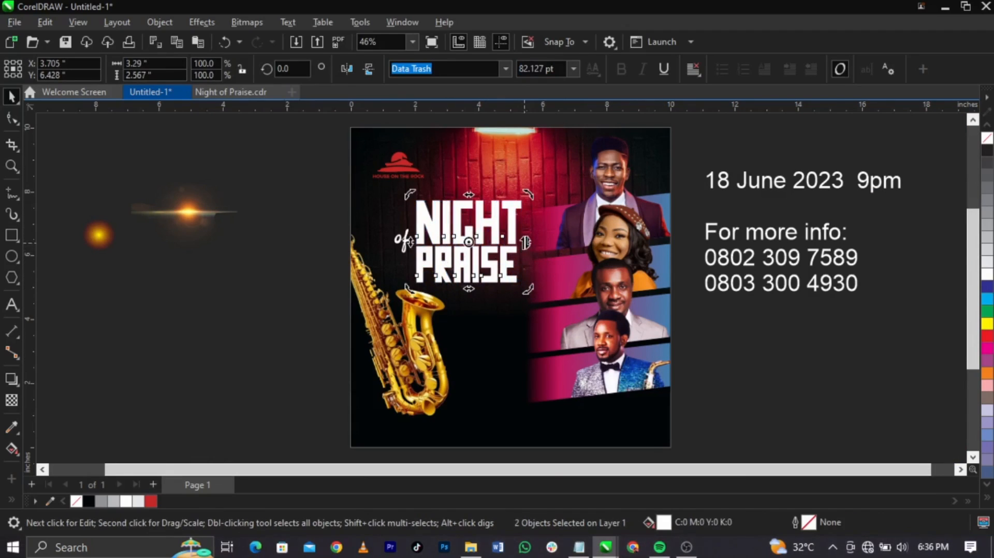
- Skew the NIGHT PRAISE title words upward by about 8.5° and enlarge them slightly to about 83.6 pt
{"action": "left_click_drag", "start_coordinate": [528, 242], "coordinate": [525, 227]}
{"action": "key", "text": "z"}
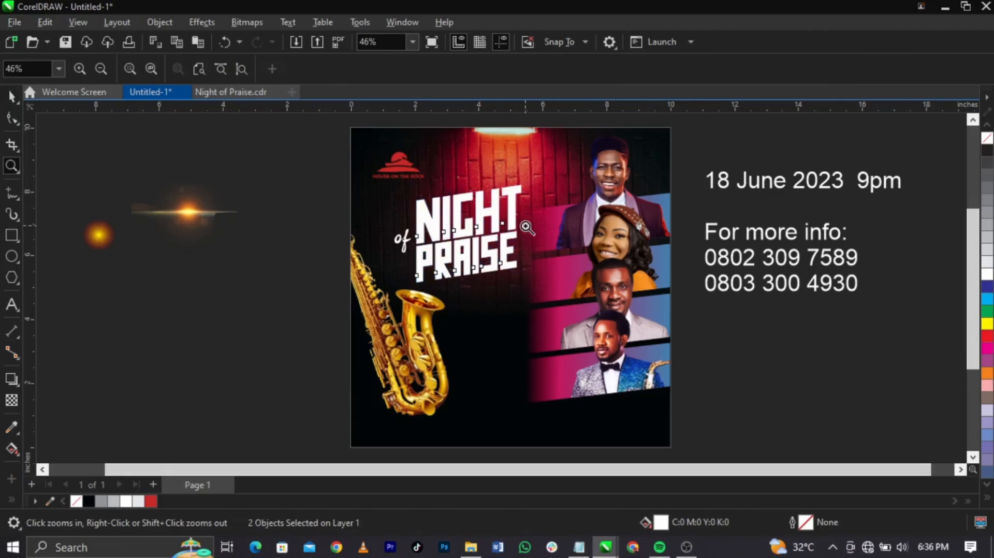
{"action": "left_click_drag", "start_coordinate": [280, 148], "coordinate": [745, 378]}
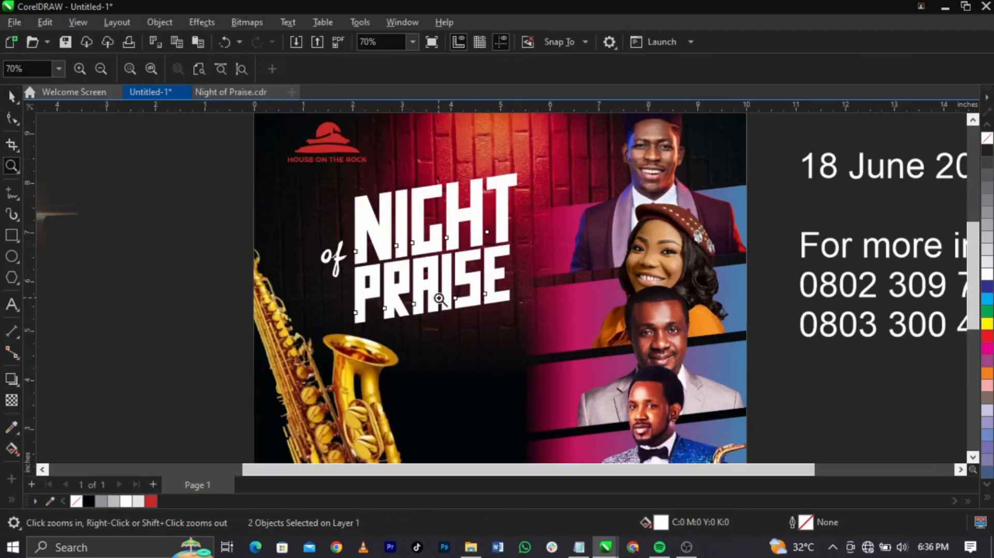
{"action": "key", "text": "space"}
{"action": "left_click_drag", "start_coordinate": [528, 331], "coordinate": [530, 334]}
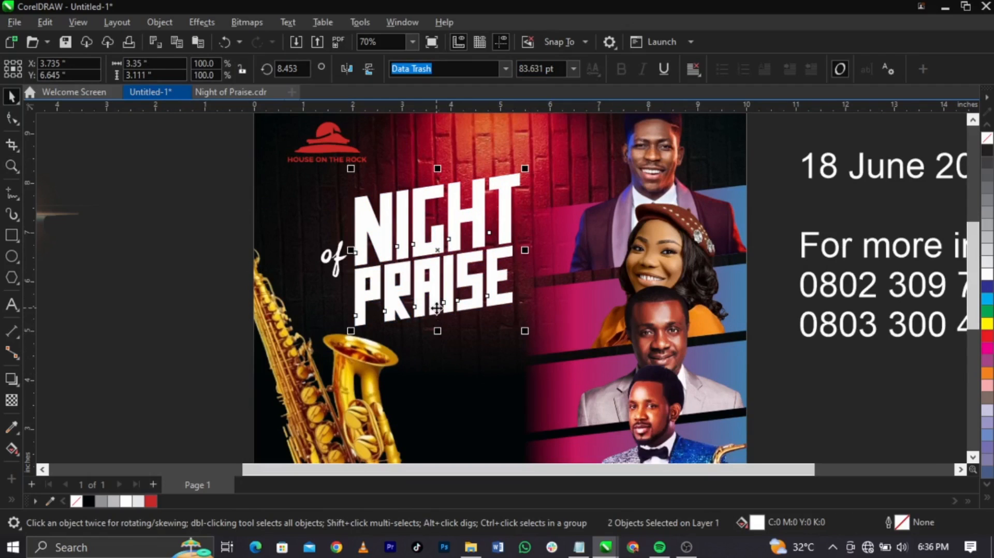
- Shift the slanted NIGHT PRAISE title slightly down and left toward the word "of"
{"action": "left_click_drag", "start_coordinate": [437, 308], "coordinate": [435, 311]}
{"action": "key", "text": "Down"}
{"action": "key", "text": "Down"}
{"action": "key", "text": "Down"}
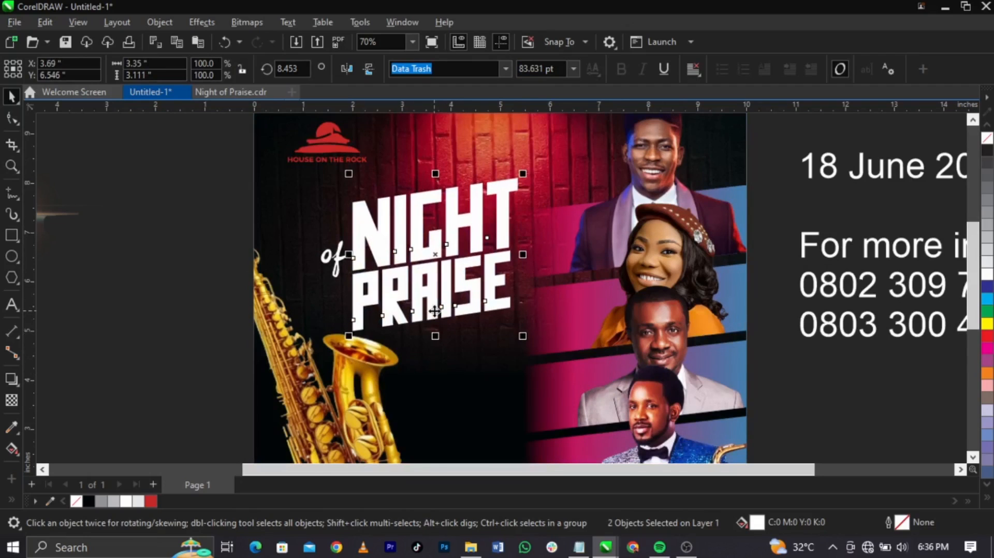
{"action": "left_click_drag", "start_coordinate": [489, 262], "coordinate": [487, 262]}
- Move the word "of" closer so that it slightly overlaps the lower left of NIGHT
{"action": "key", "text": "z"}
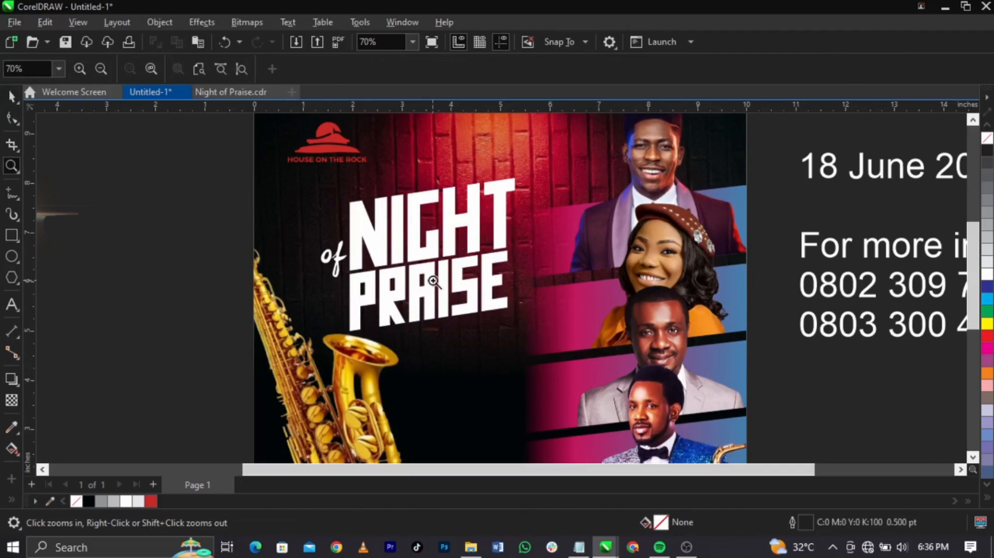
{"action": "left_click_drag", "start_coordinate": [240, 237], "coordinate": [496, 348]}
{"action": "key", "text": "space"}
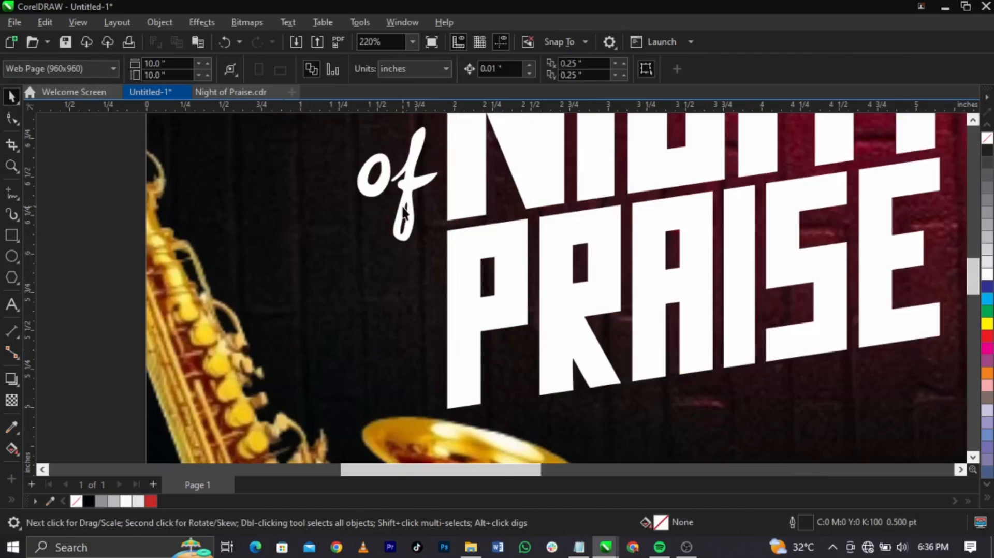
{"action": "left_click_drag", "start_coordinate": [433, 203], "coordinate": [450, 209]}
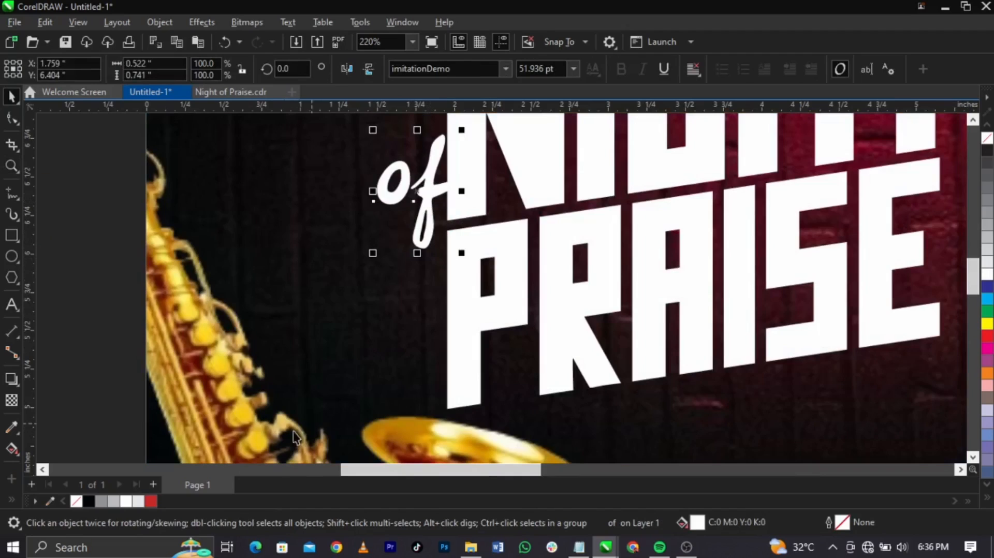
- Fill the word "of" with the red C15 M97 Y100 K5 and enlarge it to about 59 pt
{"action": "left_click", "coordinate": [151, 501]}
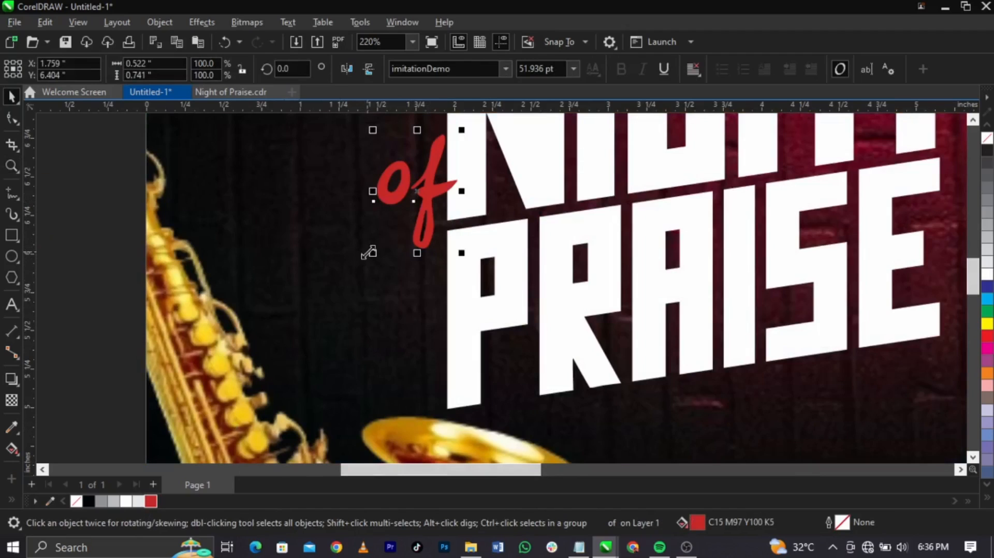
{"action": "left_click_drag", "start_coordinate": [371, 253], "coordinate": [362, 268]}
{"action": "key", "text": "z"}
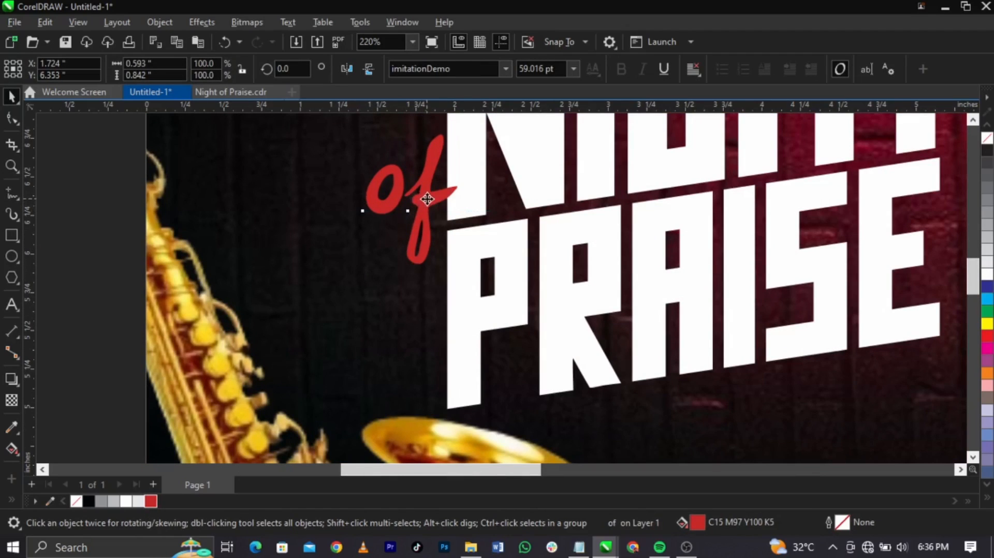
{"action": "right_click", "coordinate": [426, 199]}
{"action": "key", "text": "space"}
{"action": "left_click", "coordinate": [215, 270]}
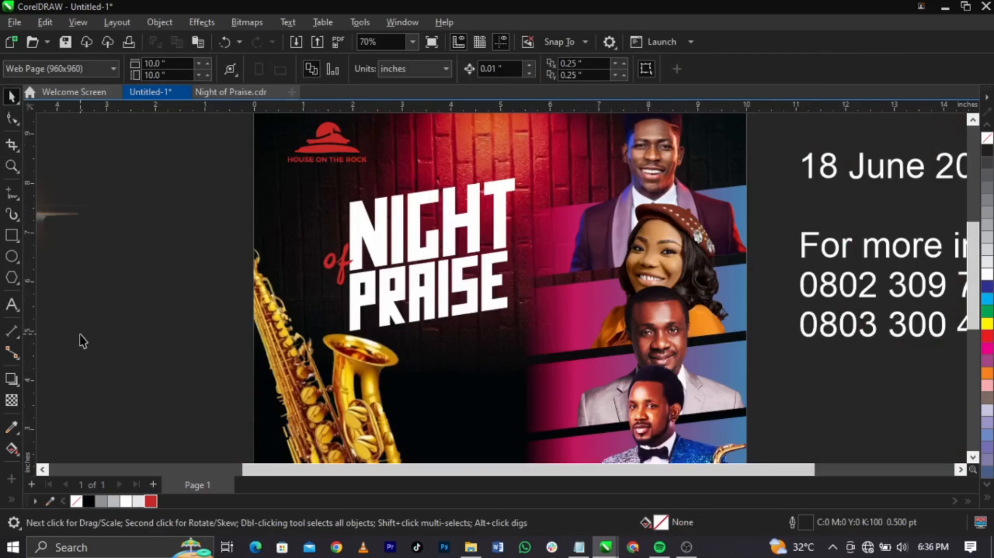
- Sample the bright red from the lit brick background and apply it to the word "of"
{"action": "left_click", "coordinate": [12, 429]}
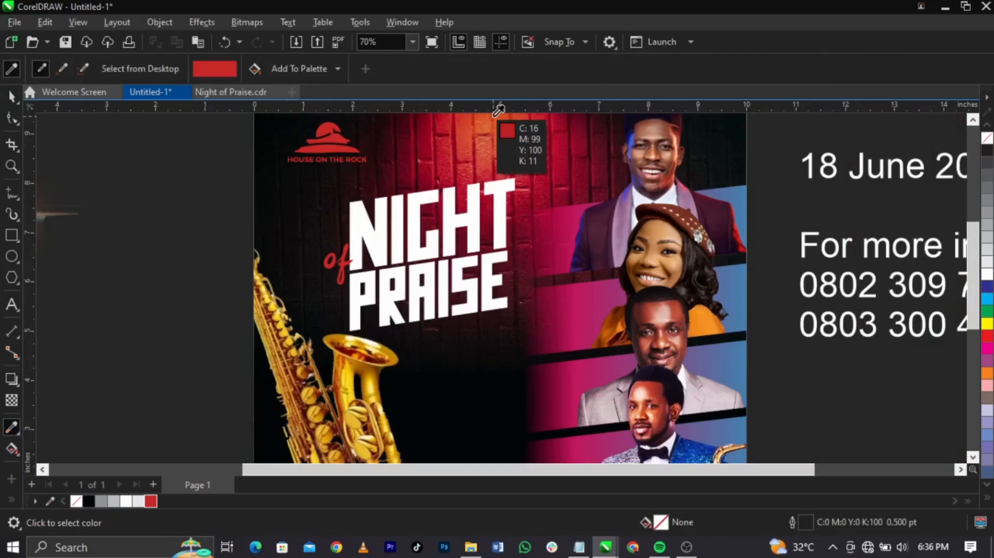
{"action": "left_click", "coordinate": [474, 119]}
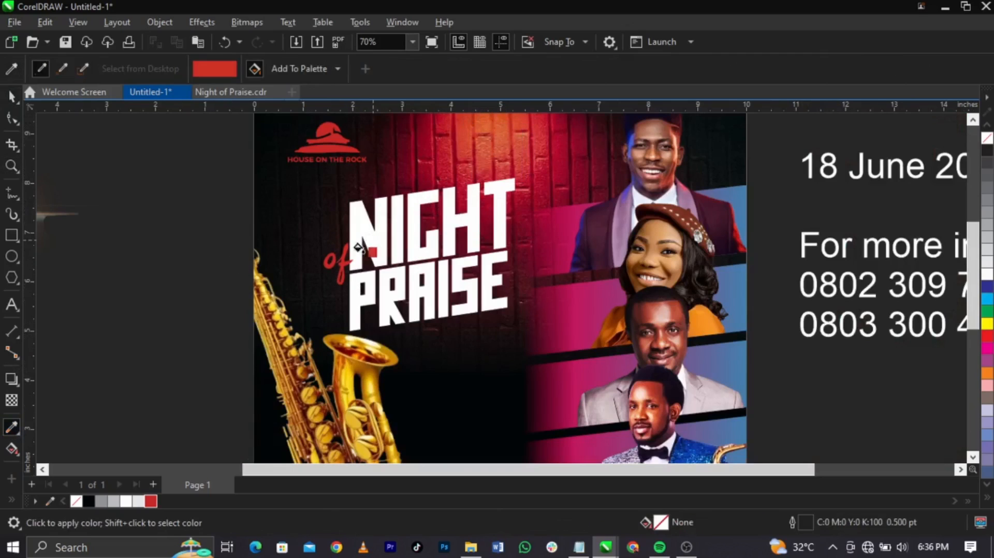
{"action": "scroll", "coordinate": [338, 254], "scroll_direction": "up", "scroll_amount": 2}
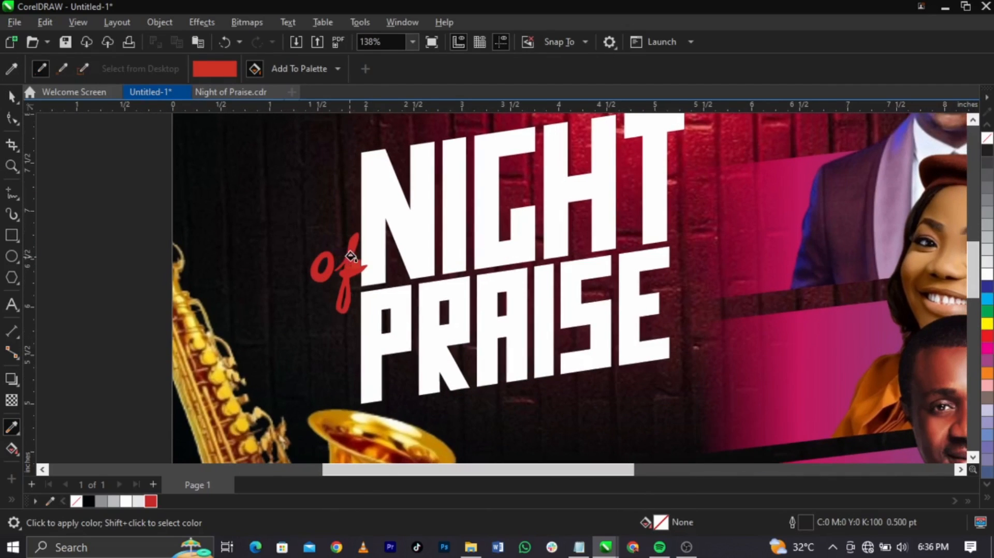
{"action": "left_click", "coordinate": [349, 256]}
{"action": "key", "text": "space"}
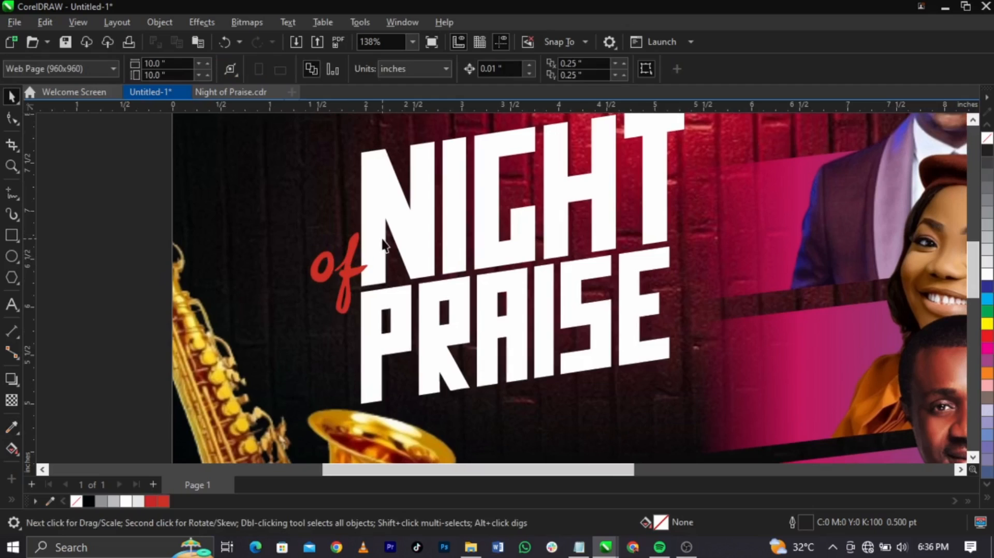
- Try a yellow fill on the word "of" and undo it
{"action": "left_click", "coordinate": [354, 245]}
{"action": "scroll", "coordinate": [354, 245], "scroll_direction": "down", "scroll_amount": 3}
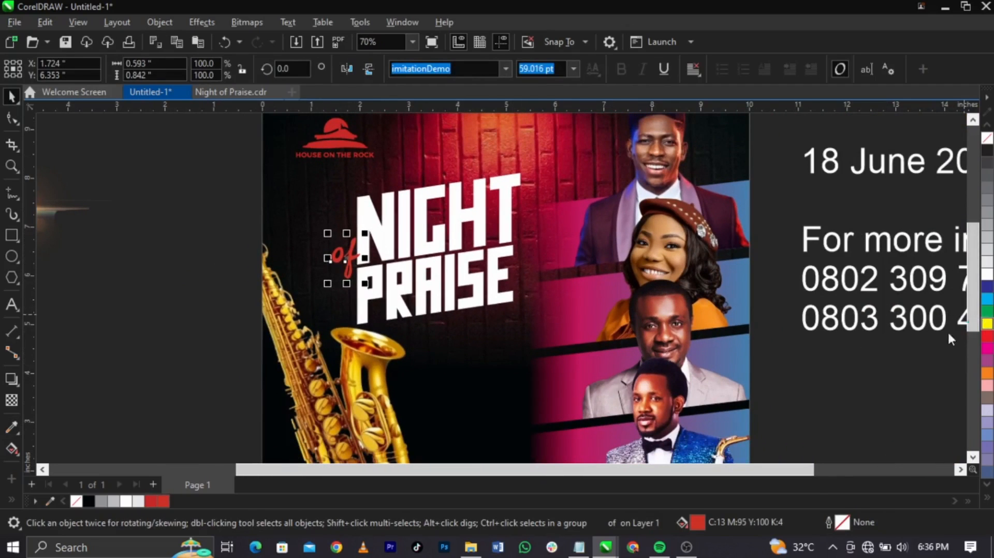
{"action": "left_click", "coordinate": [987, 323]}
{"action": "key", "text": "Escape"}
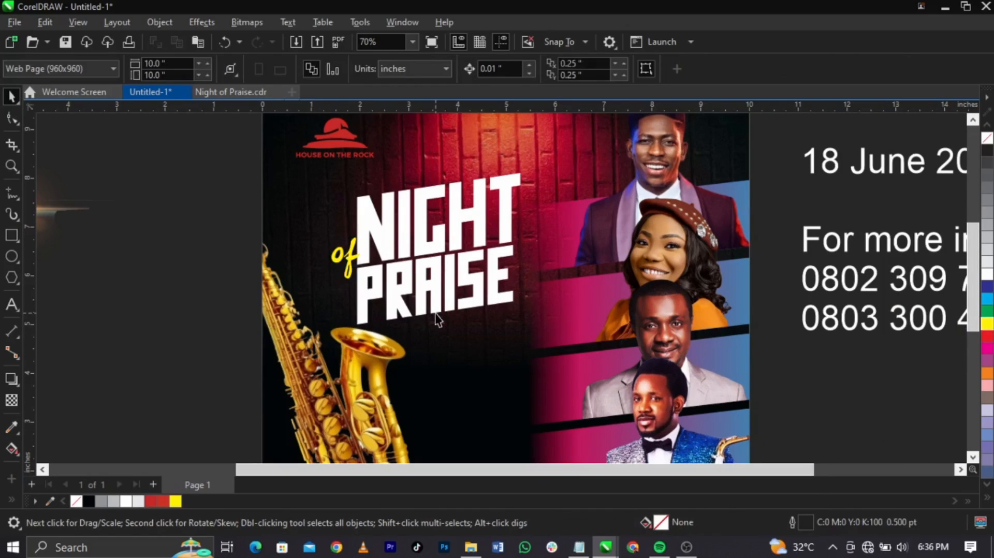
{"action": "key", "text": "ctrl+z"}
{"action": "left_click", "coordinate": [832, 406]}
- Move the line "18 June 2023 9pm" out of the contact text block into its own text object on the flyer
{"action": "key", "text": "z"}
{"action": "key", "text": "F3"}
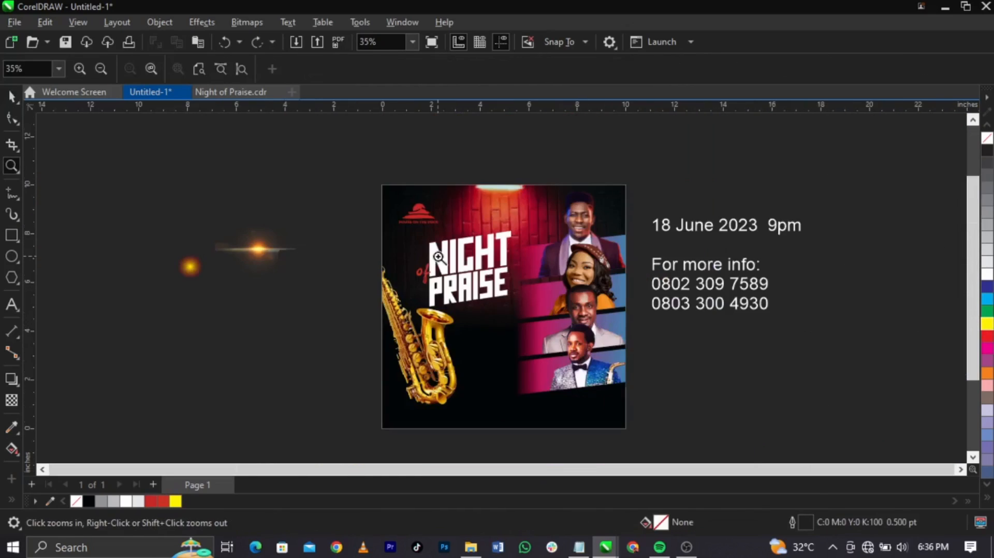
{"action": "left_click_drag", "start_coordinate": [328, 196], "coordinate": [690, 448]}
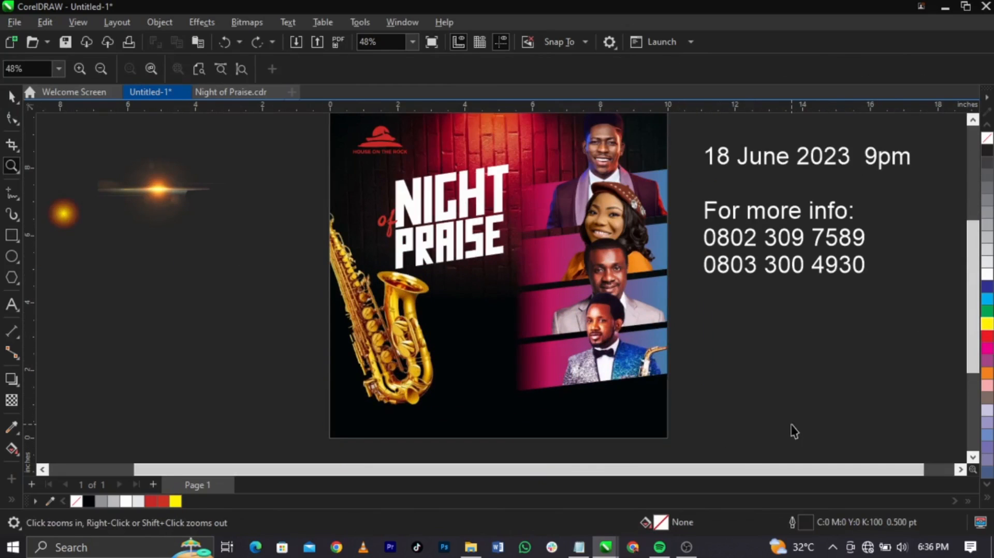
{"action": "key", "text": "space"}
{"action": "left_click", "coordinate": [791, 155]}
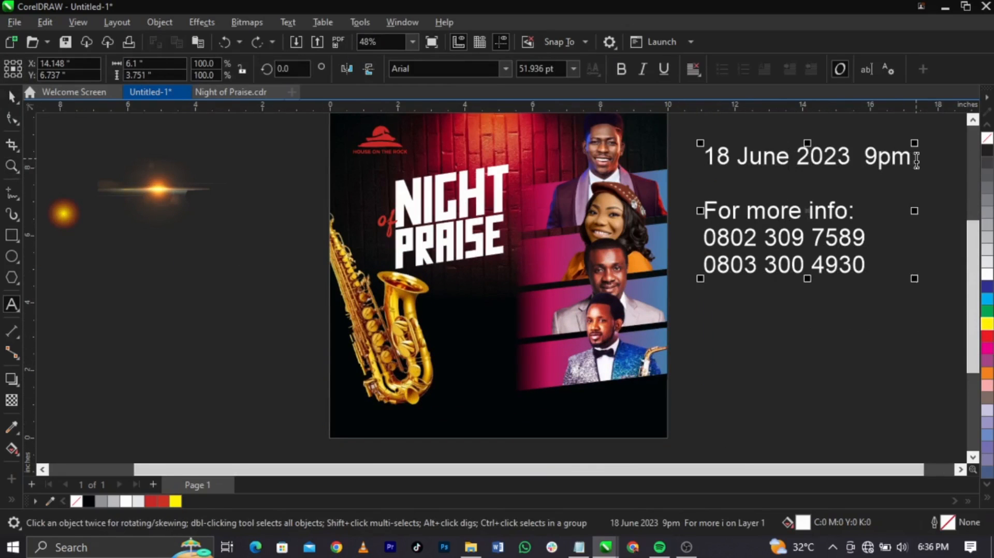
{"action": "left_click_drag", "start_coordinate": [917, 160], "coordinate": [683, 158]}
{"action": "key", "text": "ctrl+c"}
{"action": "key", "text": "Delete"}
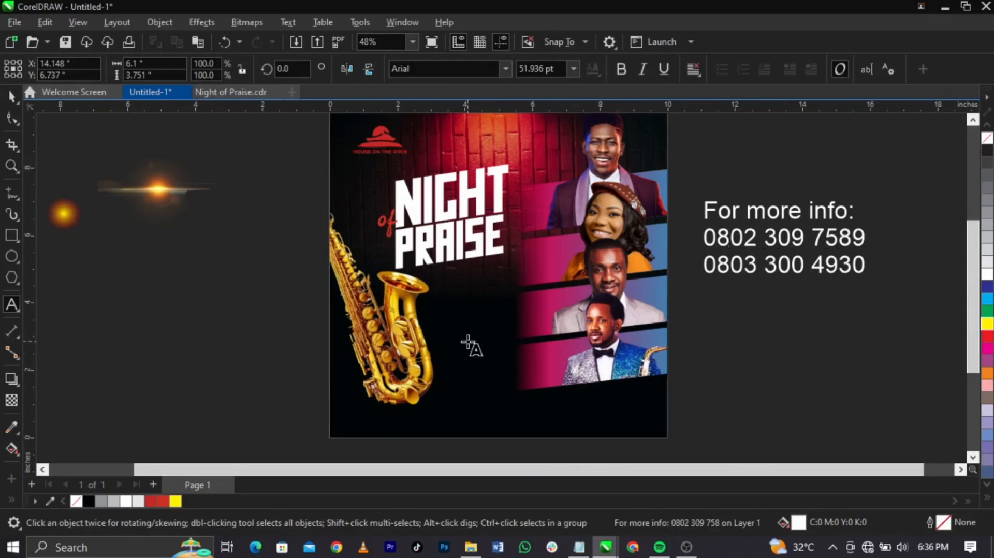
{"action": "left_click", "coordinate": [468, 342]}
{"action": "key", "text": "ctrl+v"}
{"action": "key", "text": "ctrl+space"}
- Convert the word PRAISE to curves
{"action": "key", "text": "z"}
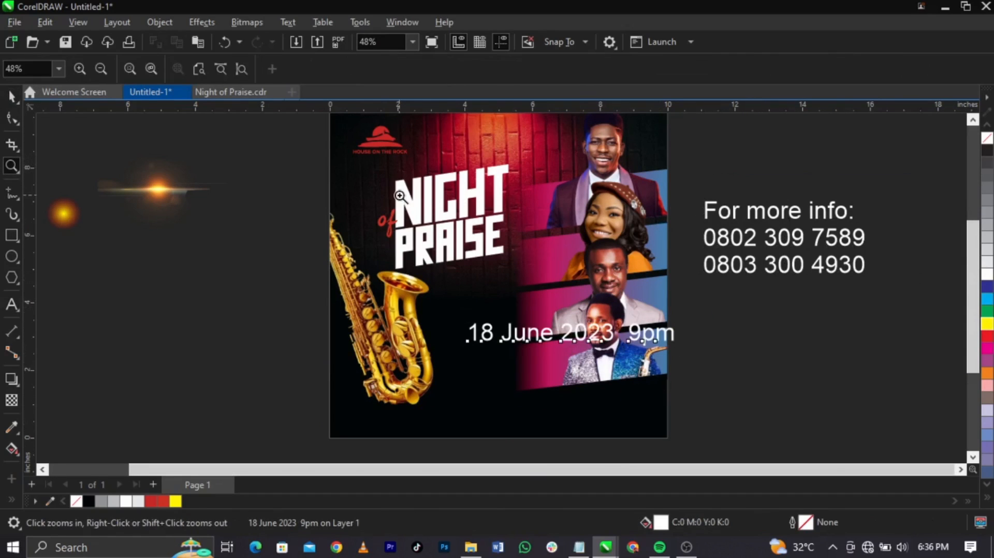
{"action": "left_click", "coordinate": [500, 284]}
{"action": "key", "text": "space"}
{"action": "left_click", "coordinate": [501, 306]}
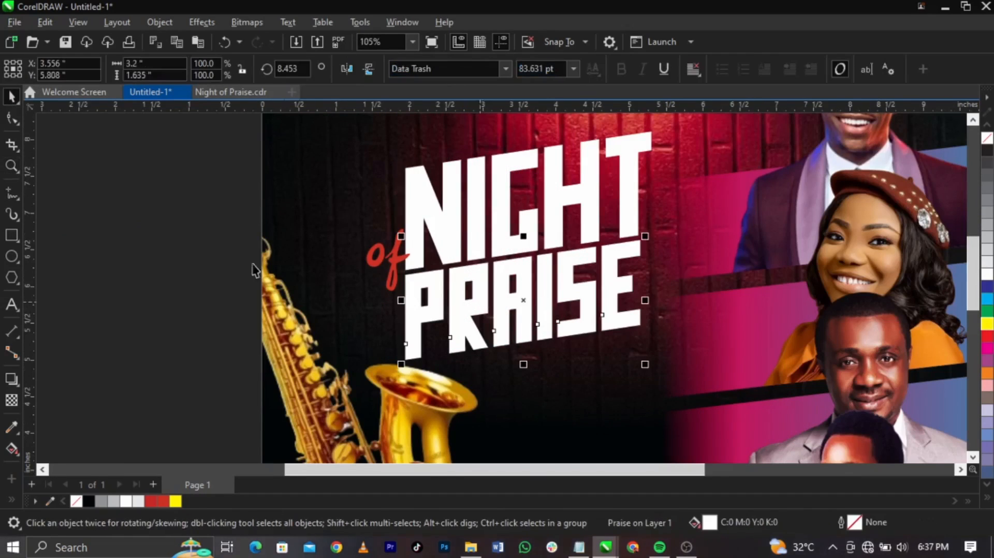
{"action": "left_click", "coordinate": [12, 118]}
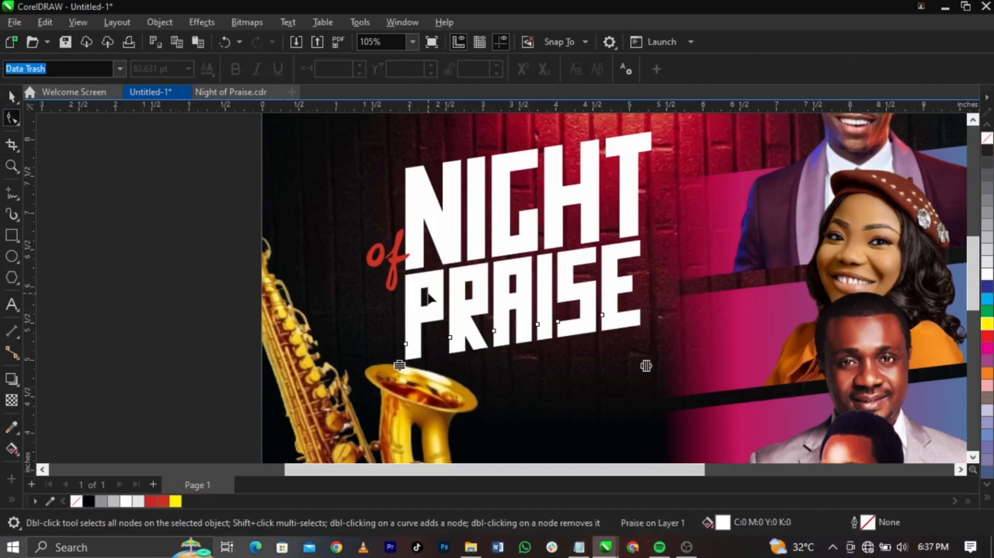
{"action": "key", "text": "ctrl+q"}
{"action": "key", "text": "ctrl+z"}
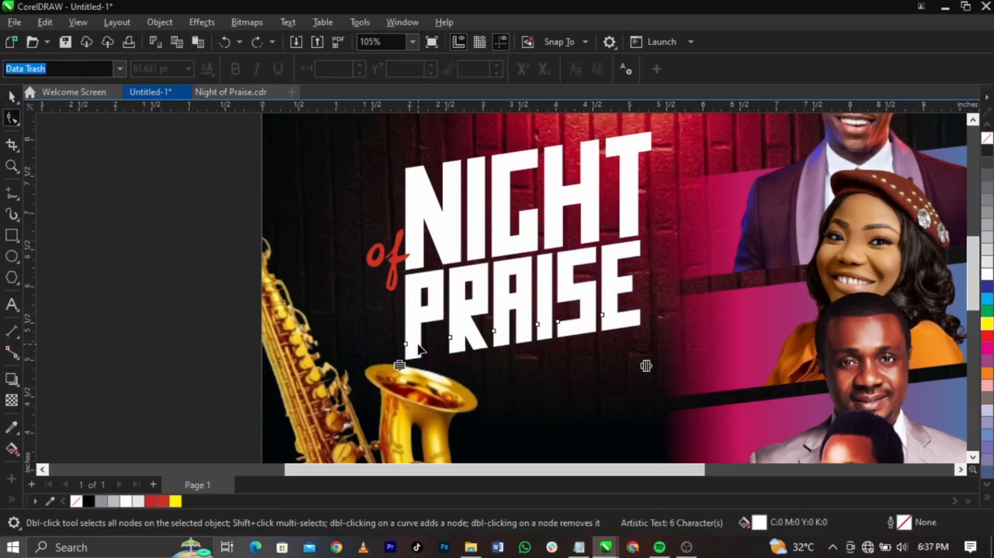
{"action": "right_click", "coordinate": [418, 344]}
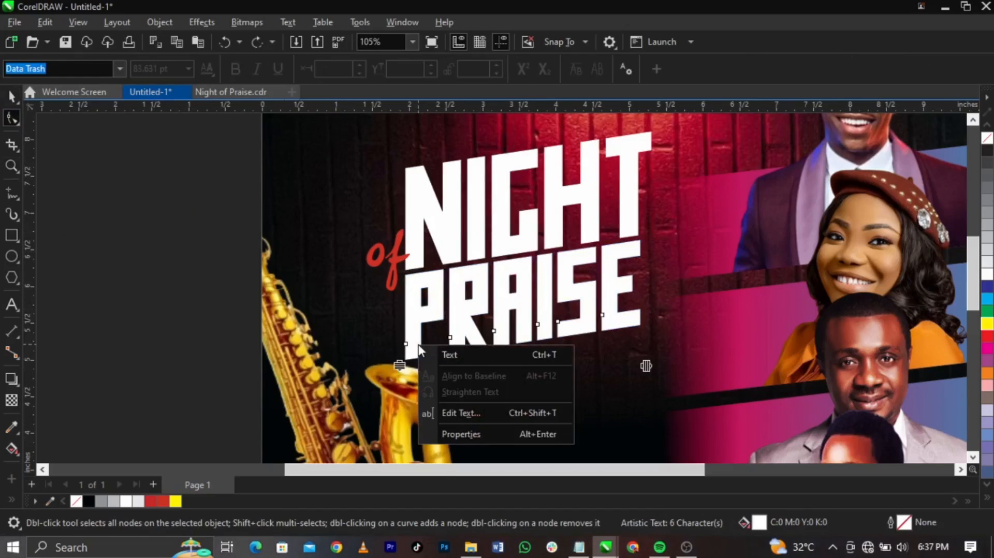
{"action": "left_click", "coordinate": [420, 302]}
{"action": "key", "text": "space"}
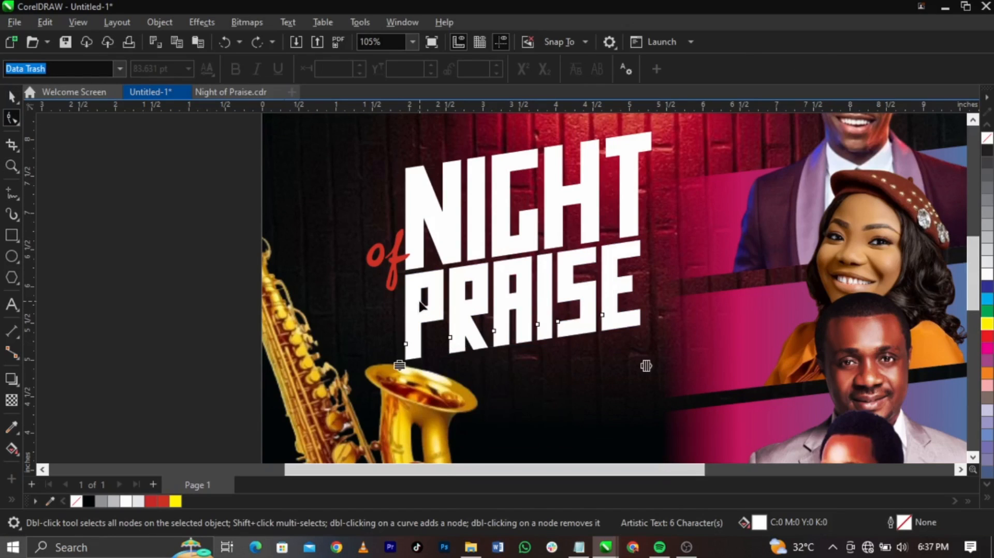
{"action": "right_click", "coordinate": [419, 301]}
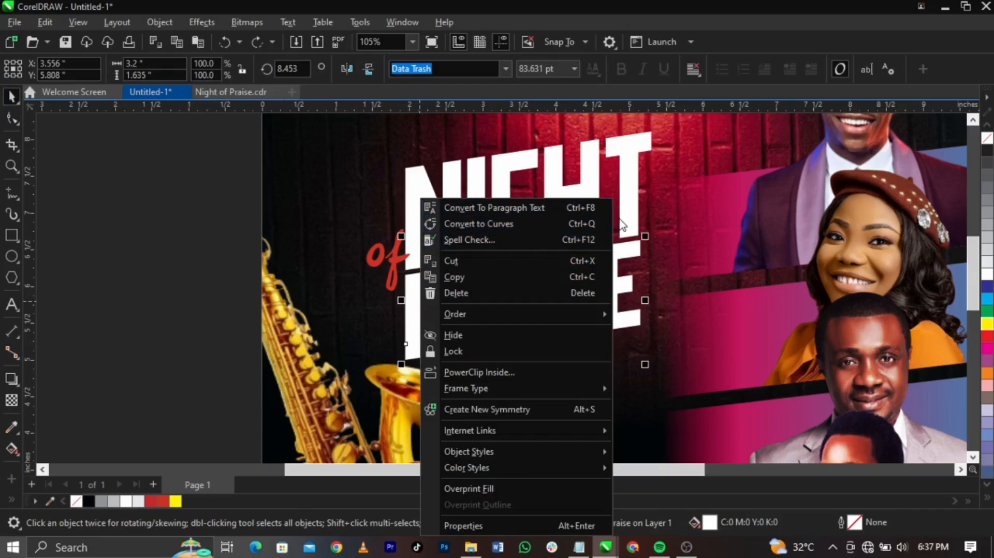
{"action": "left_click", "coordinate": [580, 223]}
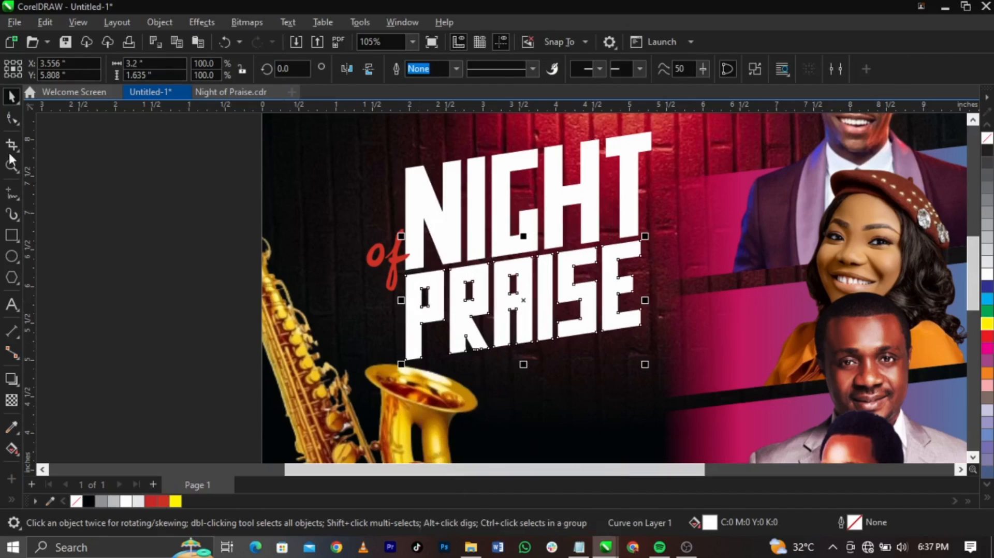
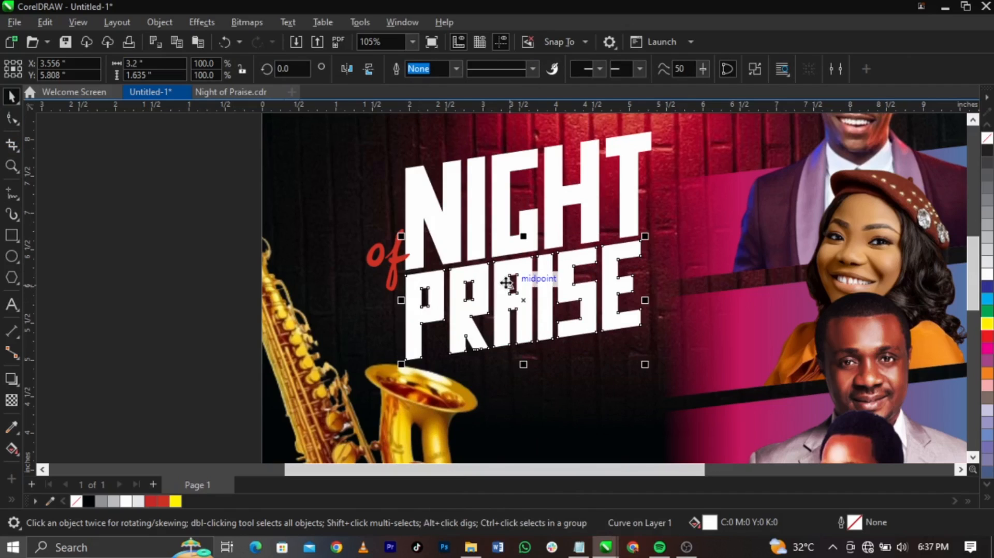
- Stretch the stem of the P in PRAISE down into the saxophone bell, making the word about 2.26 inches tall
{"action": "left_click", "coordinate": [14, 119]}
{"action": "left_click_drag", "start_coordinate": [388, 349], "coordinate": [420, 404]}
- Fade out the lower end of the extended P stem over the saxophone bell with a vertical fountain transparency
{"action": "key", "text": "z"}
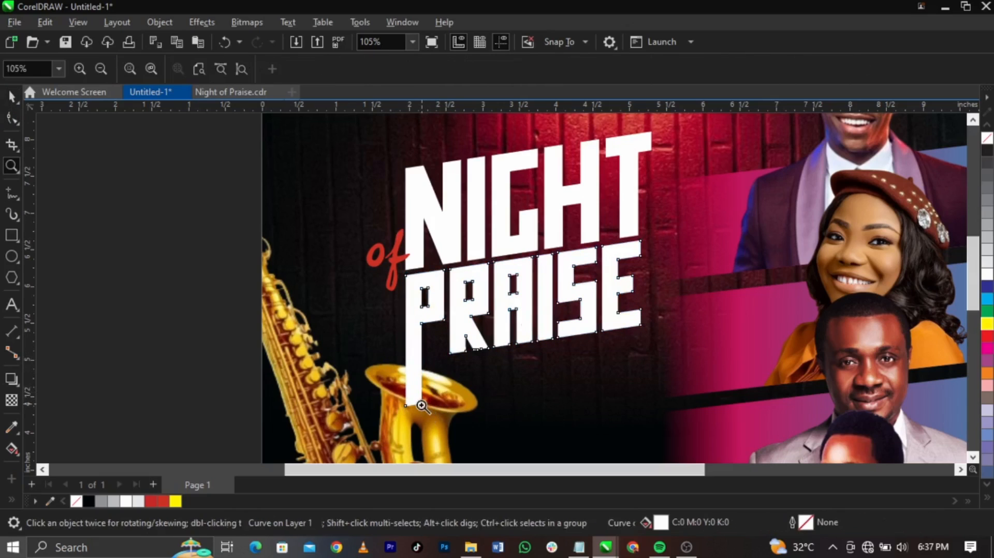
{"action": "left_click", "coordinate": [463, 404]}
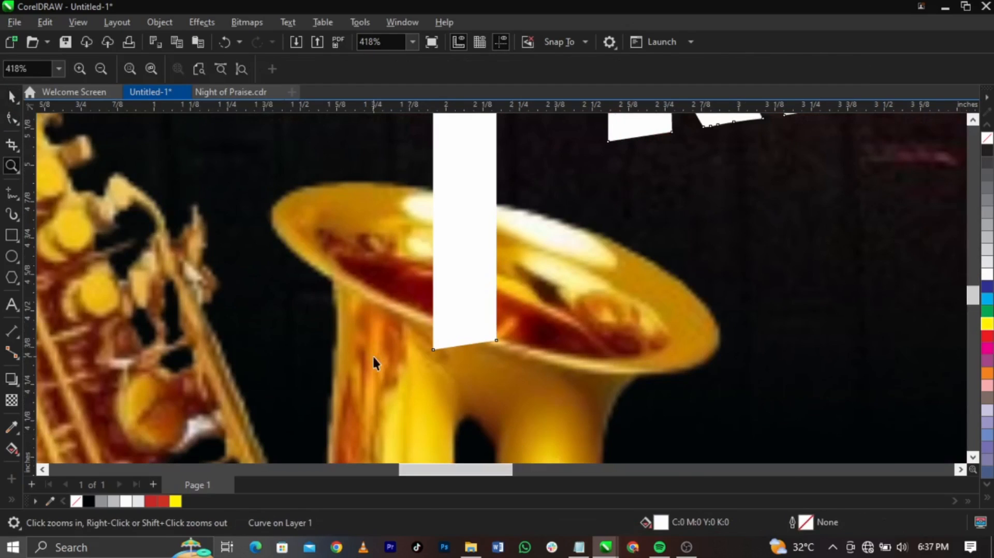
{"action": "key", "text": "space"}
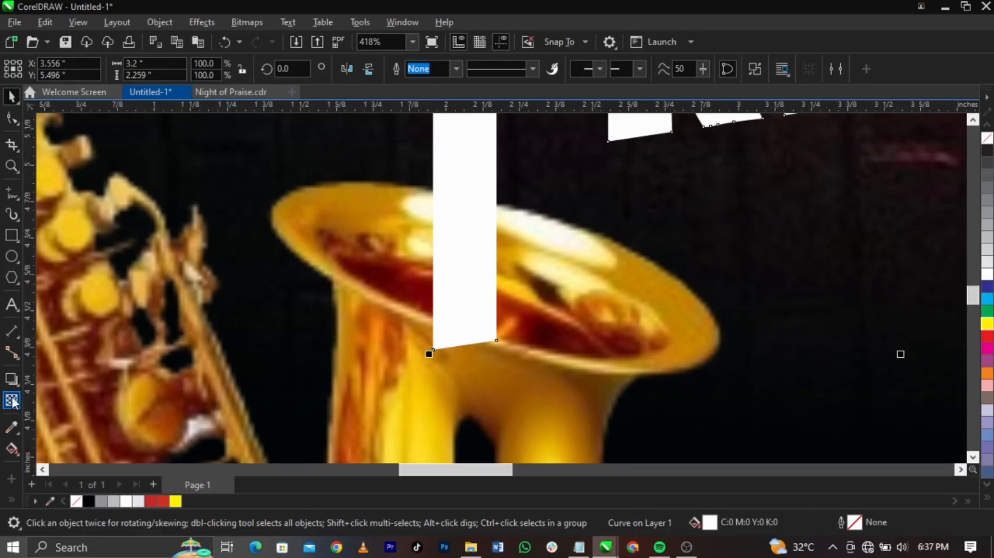
{"action": "left_click", "coordinate": [11, 400]}
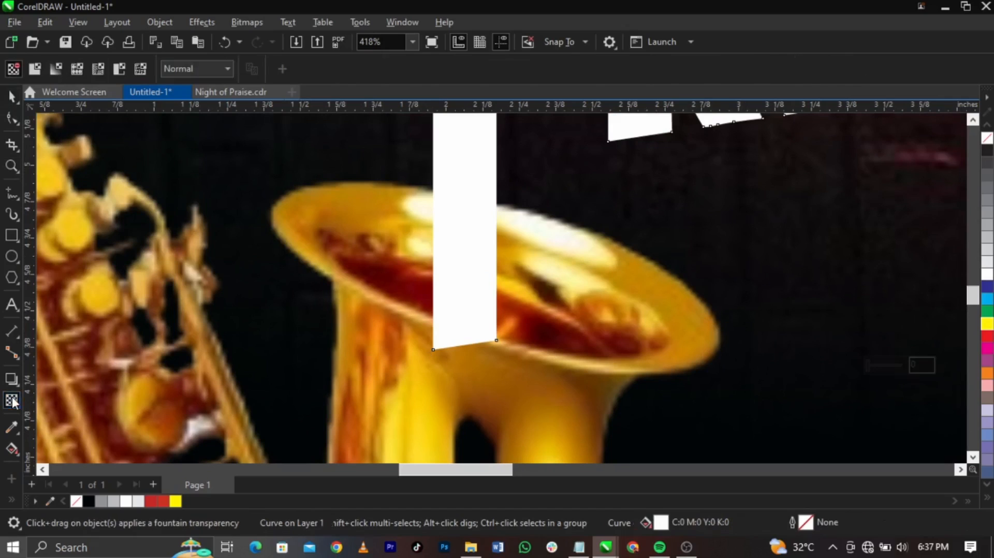
{"action": "left_click_drag", "start_coordinate": [471, 240], "coordinate": [475, 322]}
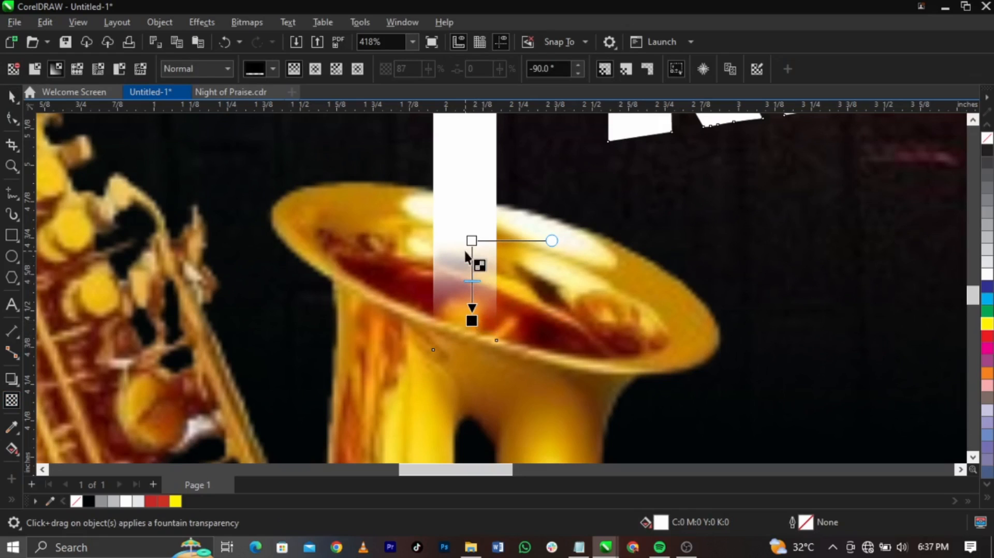
{"action": "left_click_drag", "start_coordinate": [473, 240], "coordinate": [475, 208]}
{"action": "key", "text": "space"}
{"action": "key", "text": "z"}
{"action": "right_click", "coordinate": [475, 208]}
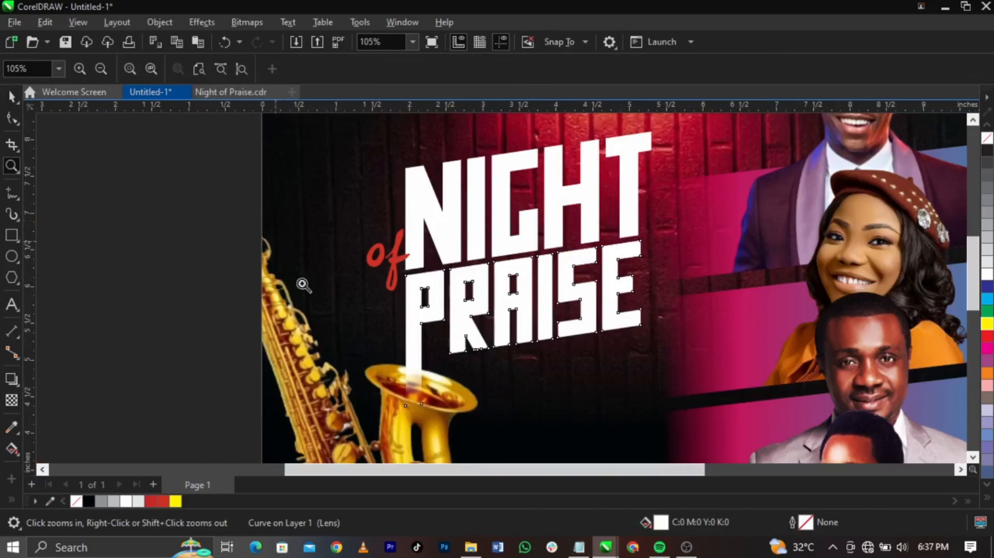
- Draw a circle about 0.8 inches in diameter below PRAISE and give it a white outline
{"action": "left_click_drag", "start_coordinate": [278, 291], "coordinate": [589, 442]}
{"action": "key", "text": "space"}
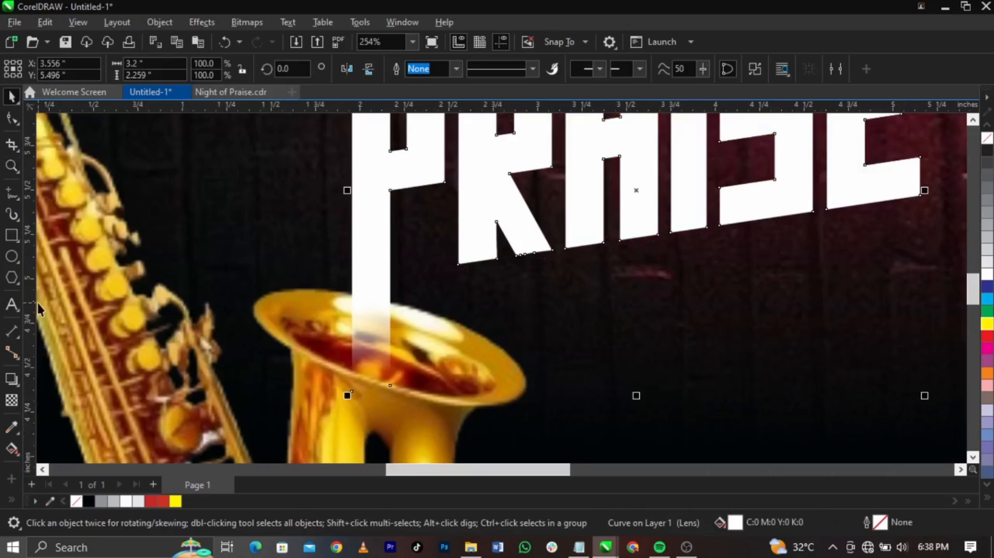
{"action": "left_click", "coordinate": [12, 256]}
{"action": "left_click_drag", "start_coordinate": [625, 276], "coordinate": [775, 393]}
{"action": "key", "text": "space"}
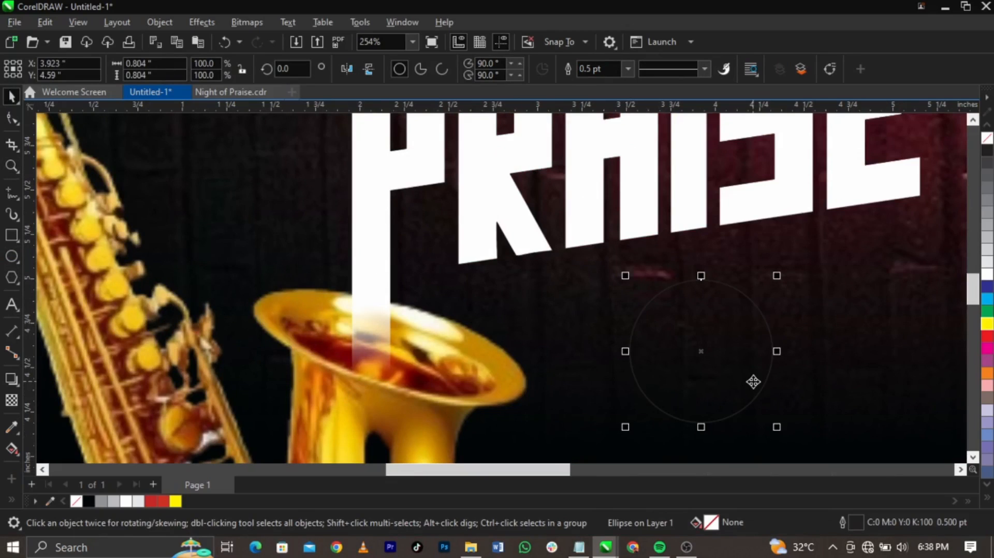
{"action": "left_click_drag", "start_coordinate": [754, 381], "coordinate": [742, 369]}
{"action": "key", "text": "ctrl+z"}
{"action": "right_click", "coordinate": [988, 276]}
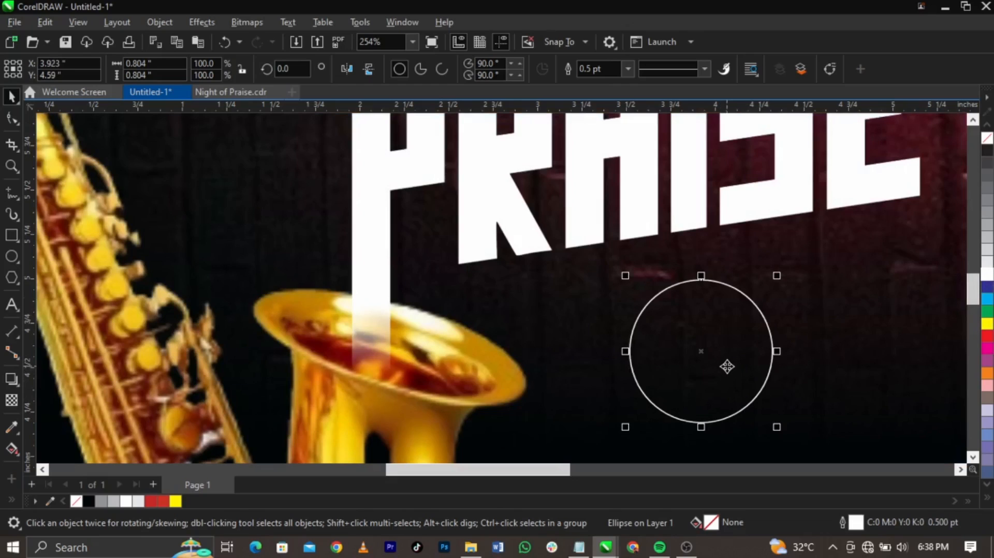
- Cut the circle into a thin crescent by trimming it with an offset copy, and delete the leftover cutting circle
{"action": "left_click_drag", "start_coordinate": [727, 367], "coordinate": [714, 357]}
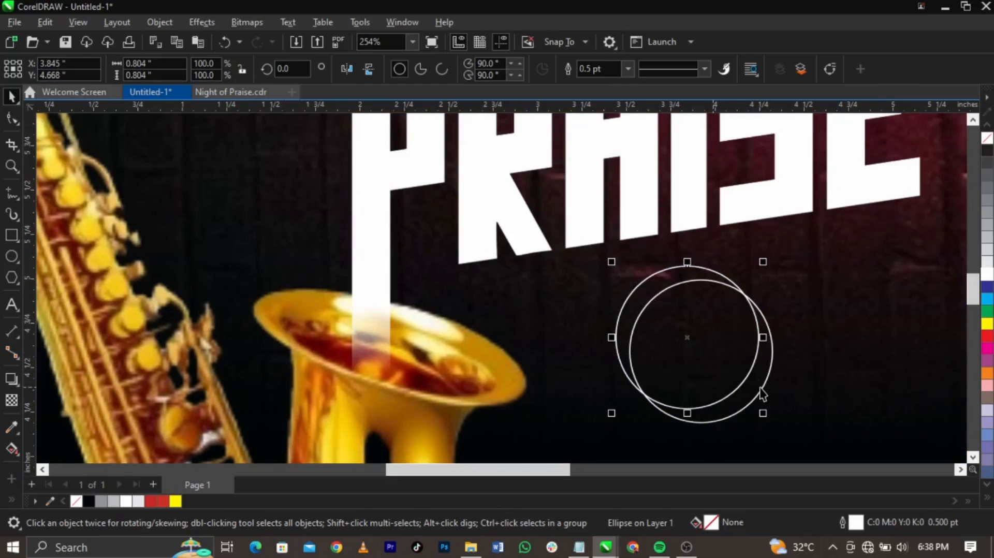
{"action": "left_click", "coordinate": [762, 383], "text": "shift"}
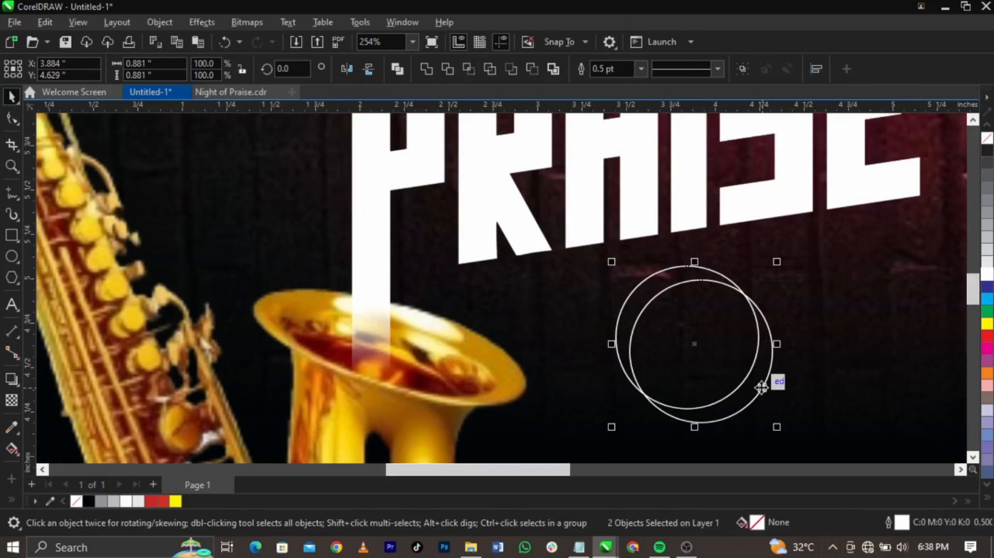
{"action": "left_click", "coordinate": [448, 69]}
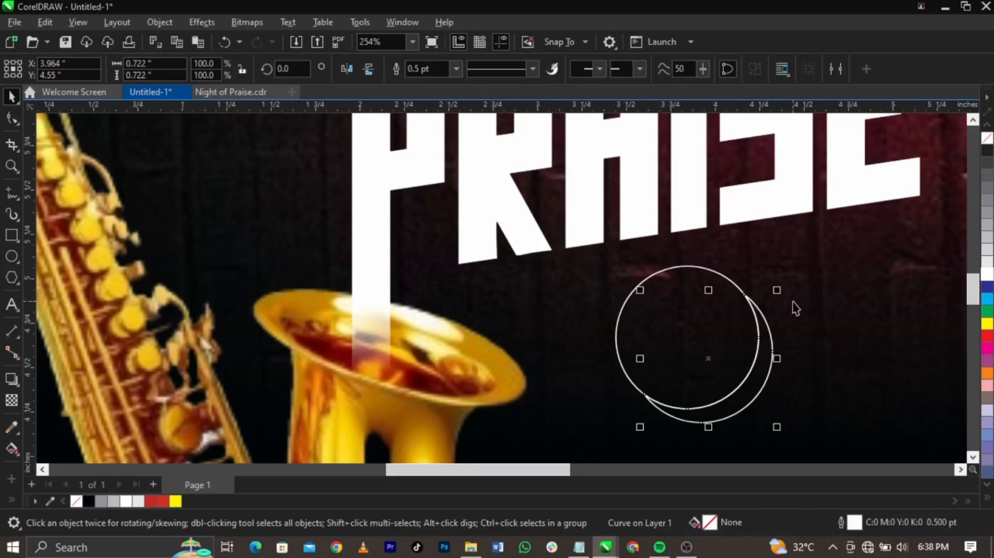
{"action": "left_click", "coordinate": [735, 318]}
{"action": "key", "text": "Delete"}
- Fill the crescent with orange and remove its outline
{"action": "left_click", "coordinate": [768, 344]}
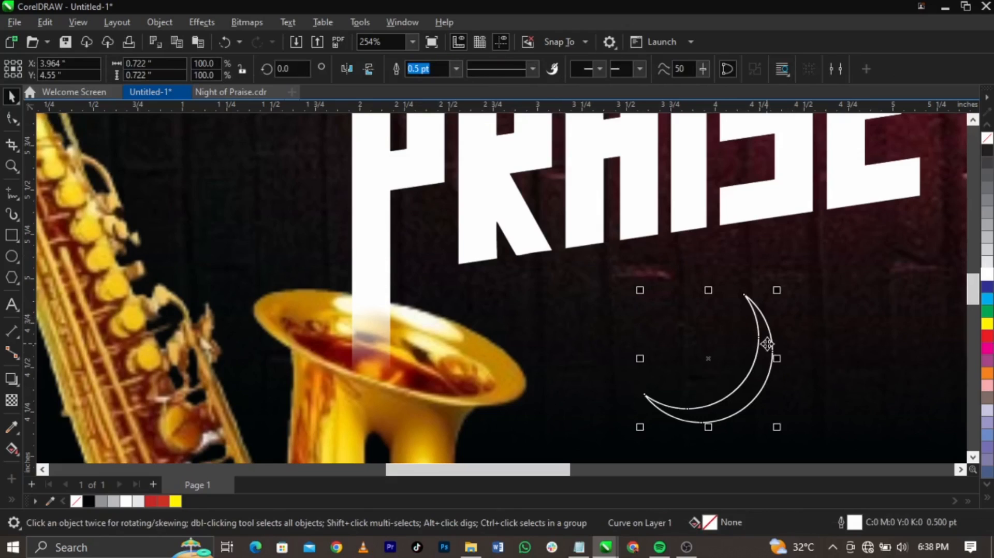
{"action": "left_click", "coordinate": [987, 374]}
{"action": "right_click", "coordinate": [988, 138]}
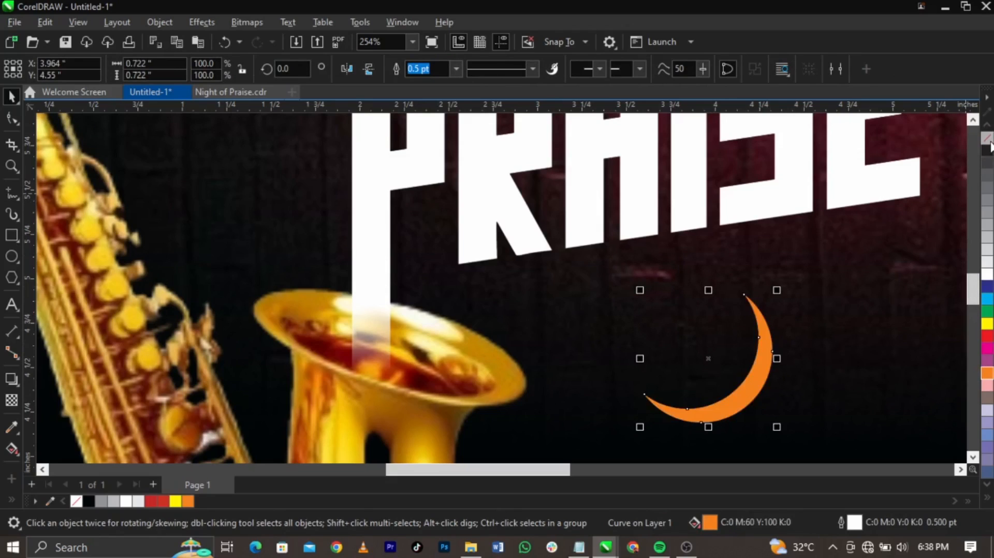
- Shrink the crescent to about 0.43 inches, place it over the saxophone bell and mirror it horizontally
{"action": "left_click_drag", "start_coordinate": [780, 292], "coordinate": [721, 346]}
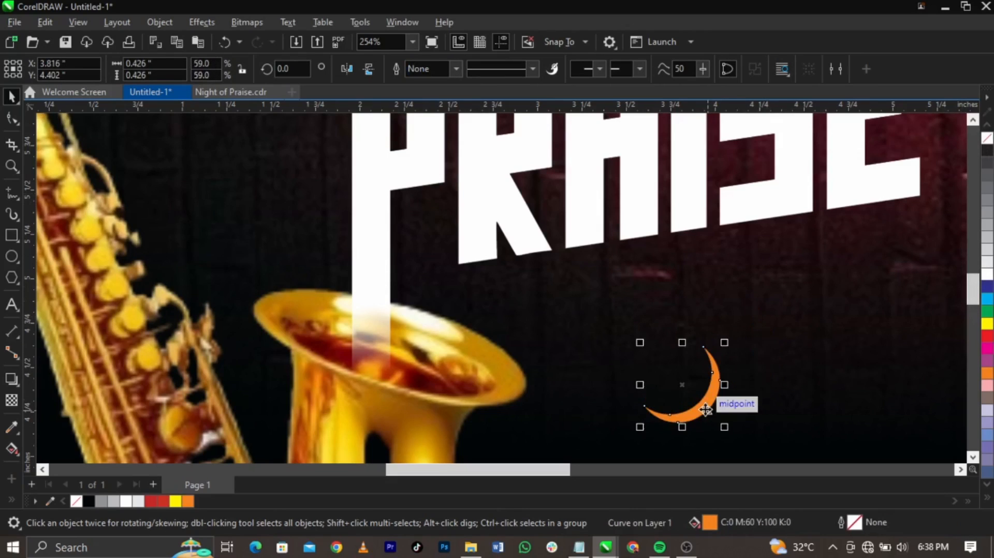
{"action": "left_click_drag", "start_coordinate": [707, 409], "coordinate": [474, 355]}
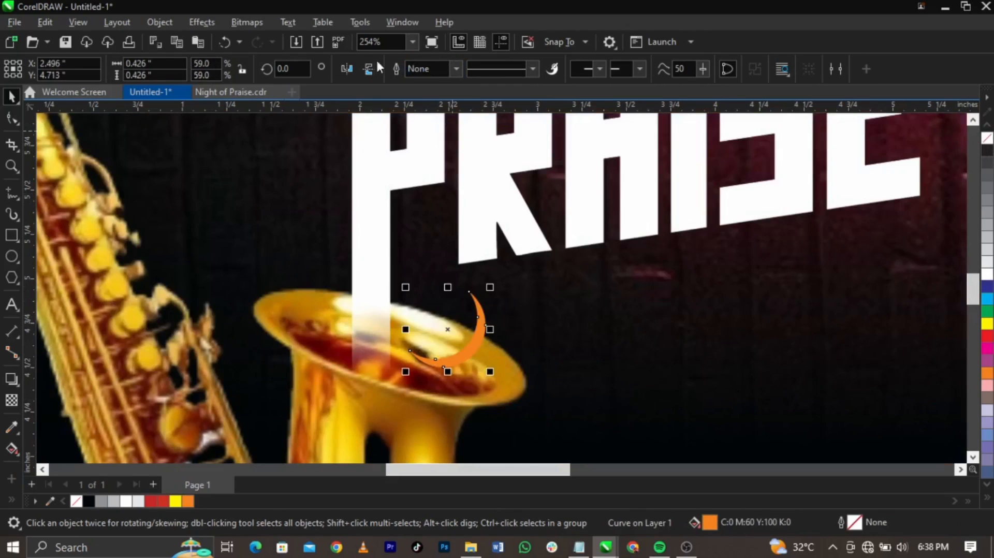
{"action": "left_click", "coordinate": [346, 69]}
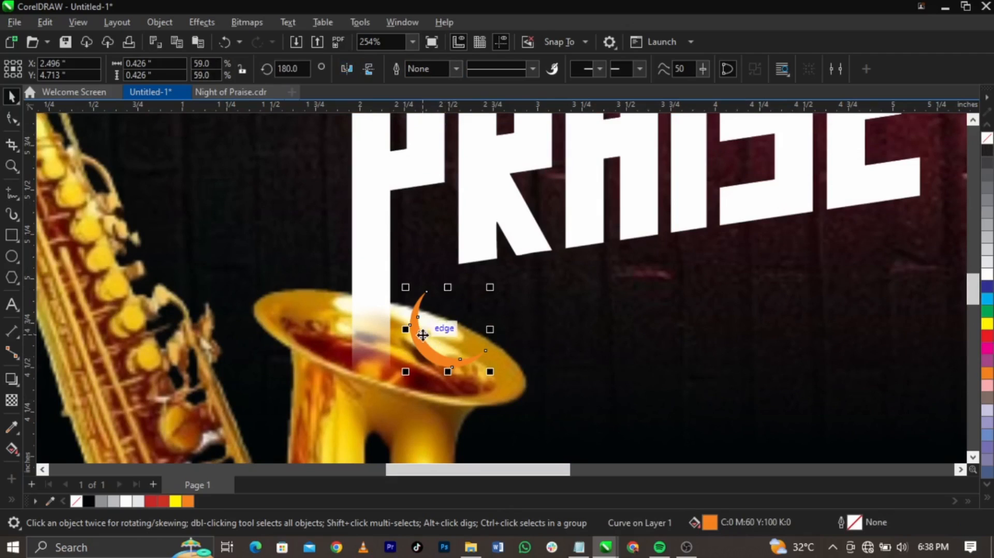
- Rotate the crescent to about 79.4 degrees so it arches outward over the saxophone bell
{"action": "left_click", "coordinate": [440, 331]}
{"action": "left_click_drag", "start_coordinate": [490, 287], "coordinate": [497, 357]}
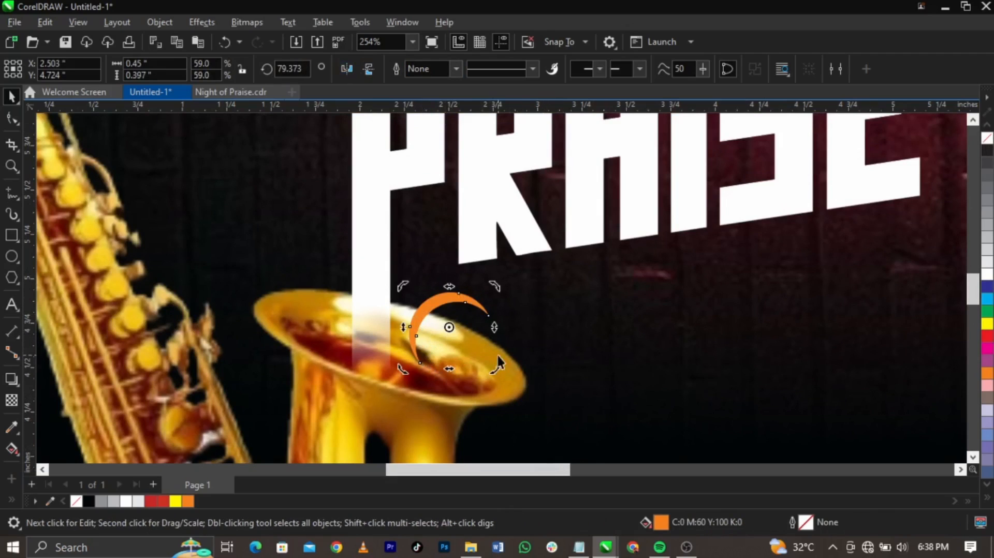
{"action": "left_click", "coordinate": [446, 316]}
- Add two smaller nested copies of the crescent, about 0.34 and 0.21 inches wide, filled with cyan and red respectively
{"action": "left_click_drag", "start_coordinate": [450, 305], "coordinate": [493, 322]}
{"action": "right_click", "coordinate": [493, 322]}
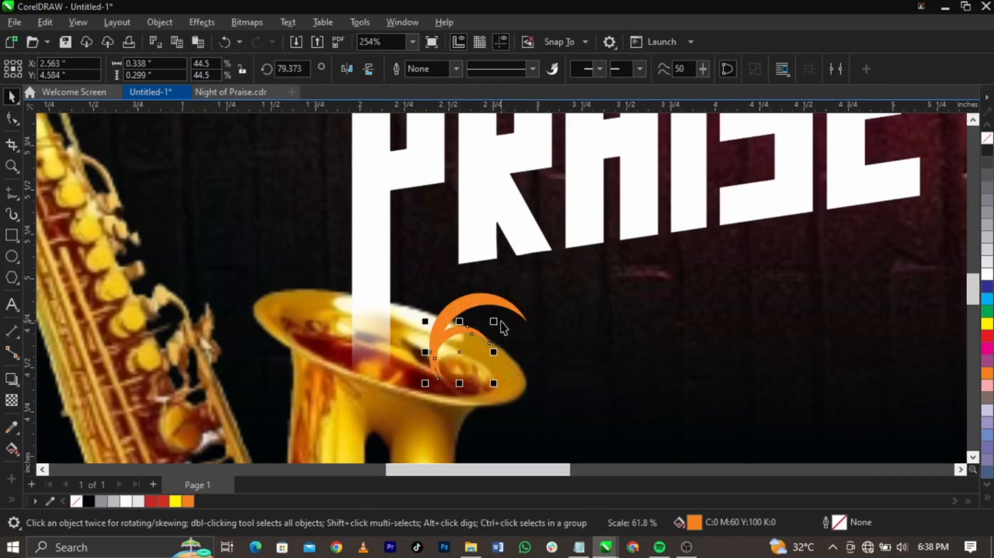
{"action": "left_click", "coordinate": [988, 299]}
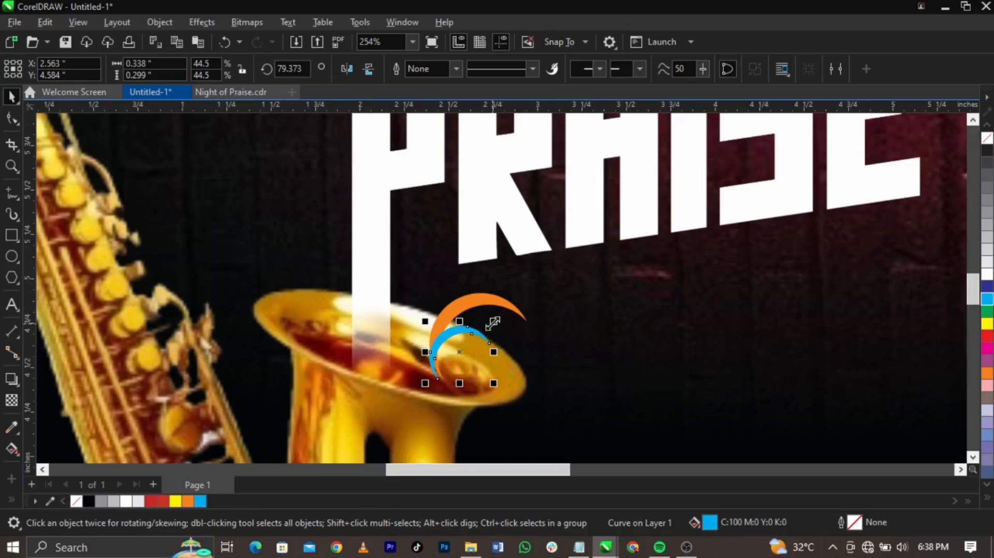
{"action": "left_click_drag", "start_coordinate": [493, 321], "coordinate": [471, 343]}
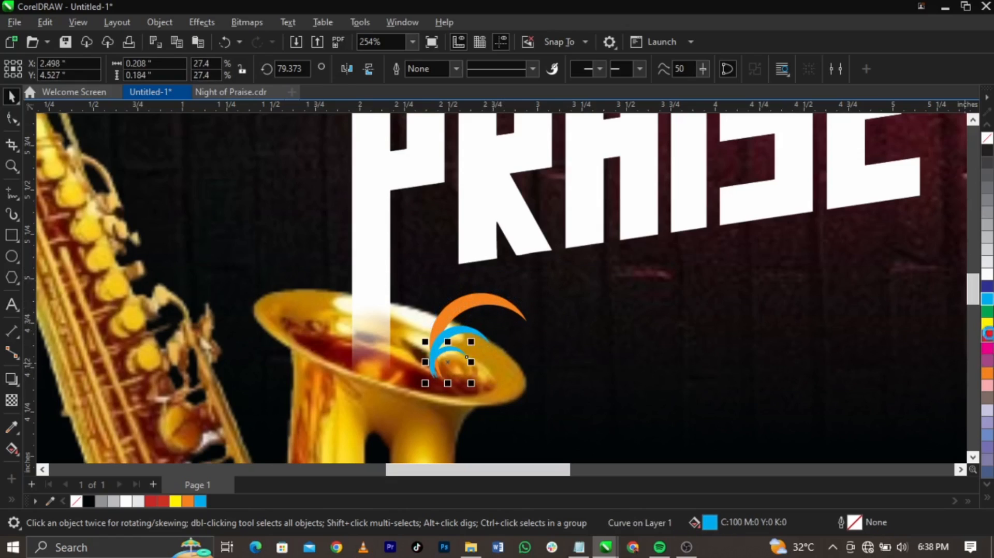
{"action": "left_click", "coordinate": [987, 335]}
- Enlarge the three crescents together to about 0.63 inches wide and reposition them inside the right of the saxophone bell
{"action": "left_click", "coordinate": [489, 309], "text": "shift"}
{"action": "left_click", "coordinate": [461, 330], "text": "shift"}
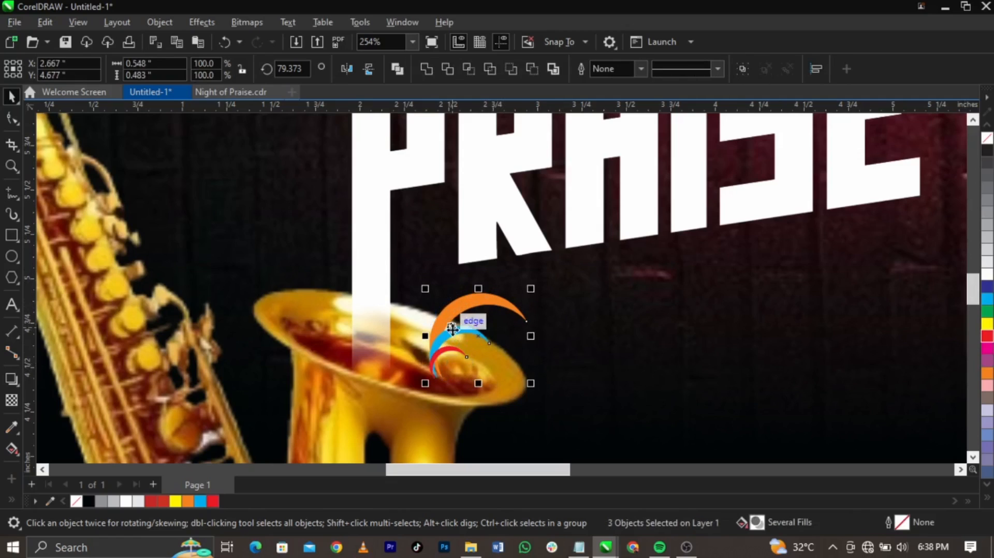
{"action": "left_click_drag", "start_coordinate": [533, 388], "coordinate": [545, 395]}
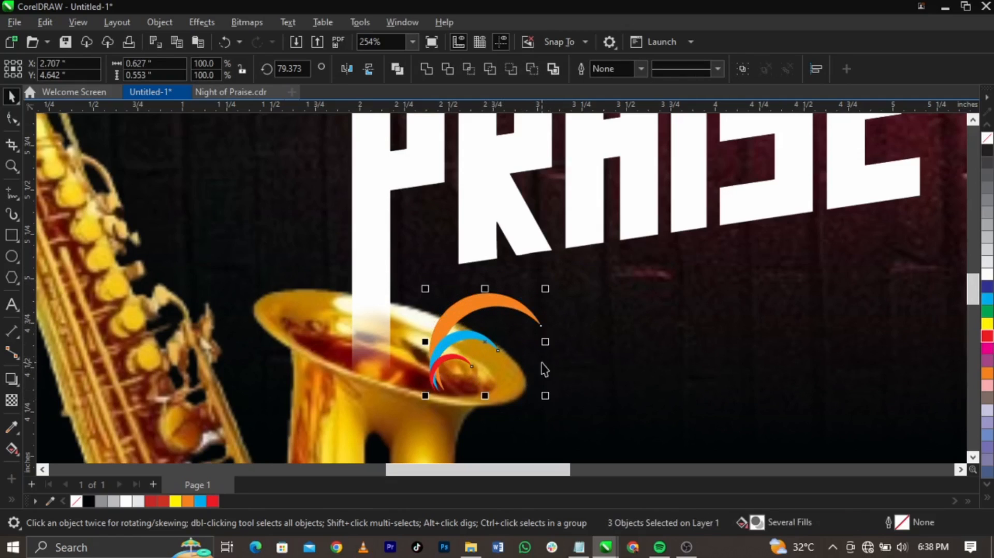
{"action": "left_click_drag", "start_coordinate": [452, 326], "coordinate": [446, 315]}
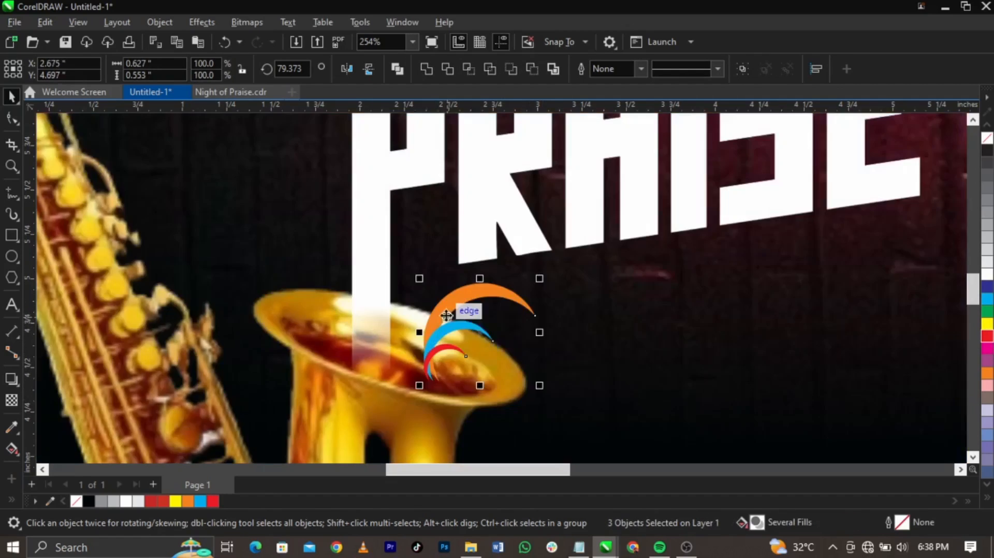
- Place a mirrored copy of the three crescents on the left side of the saxophone bell
{"action": "left_click_drag", "start_coordinate": [541, 334], "coordinate": [326, 296]}
{"action": "right_click", "coordinate": [379, 340]}
{"action": "left_click", "coordinate": [321, 231]}
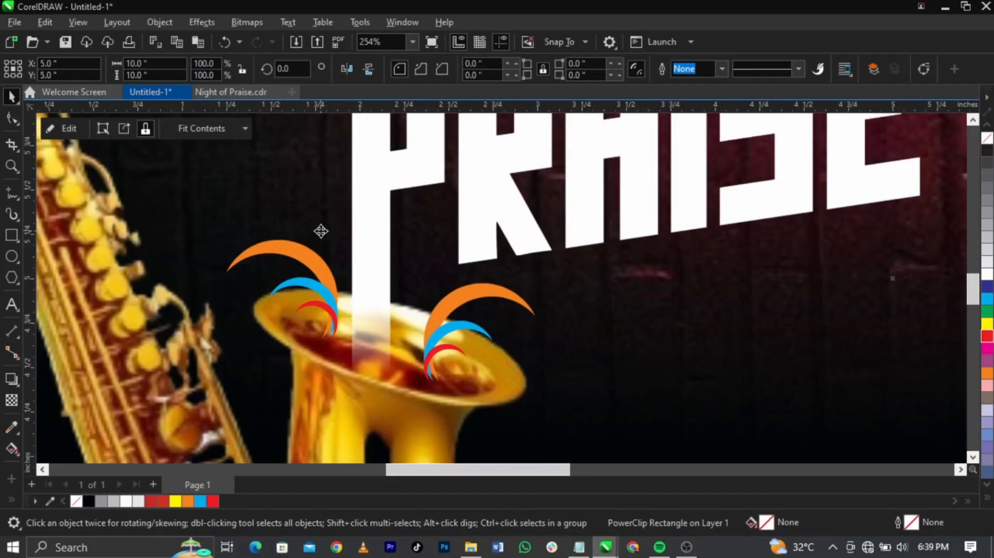
- Recolour the largest crescent on the left side of the bell to magenta
{"action": "left_click", "coordinate": [313, 255]}
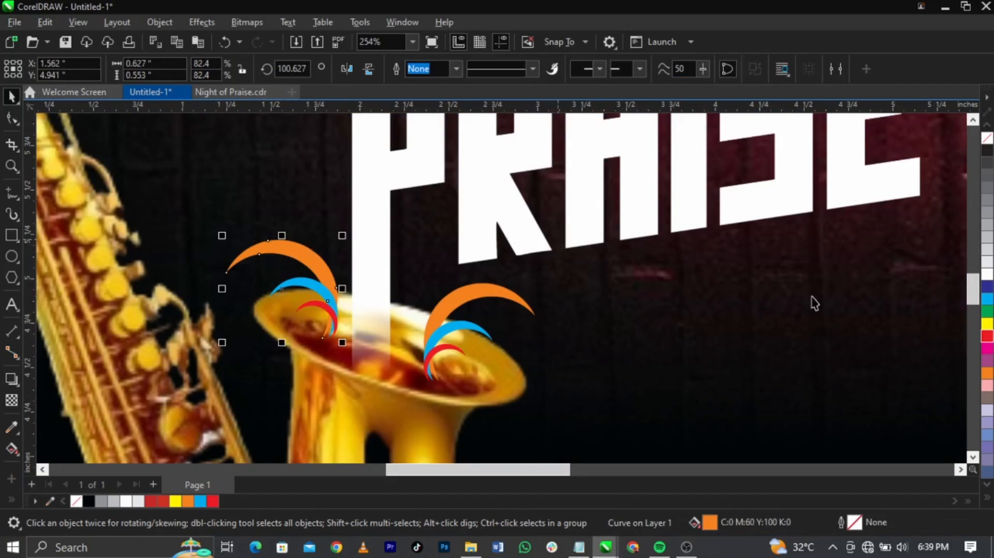
{"action": "left_click", "coordinate": [987, 338]}
{"action": "left_click", "coordinate": [528, 314]}
{"action": "left_click", "coordinate": [270, 244]}
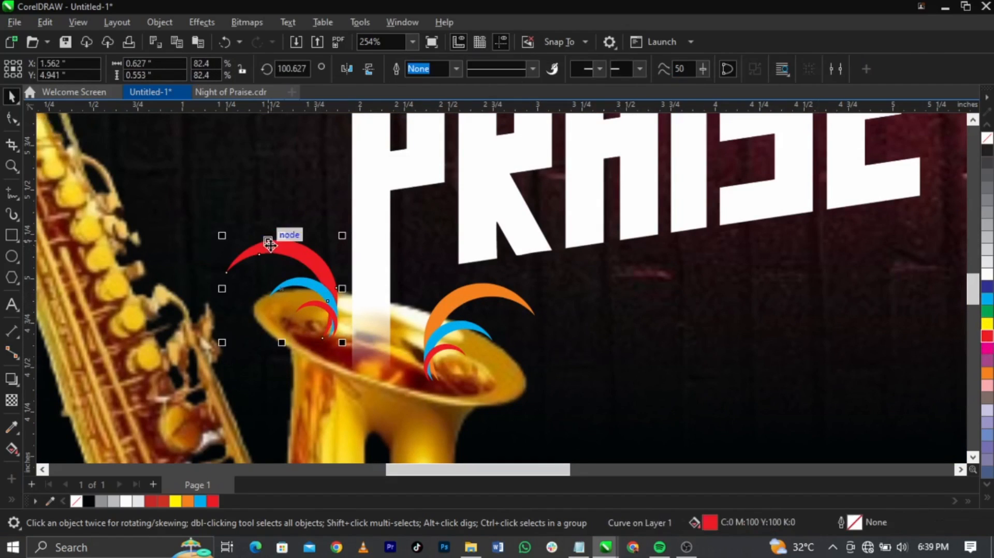
{"action": "left_click", "coordinate": [987, 350]}
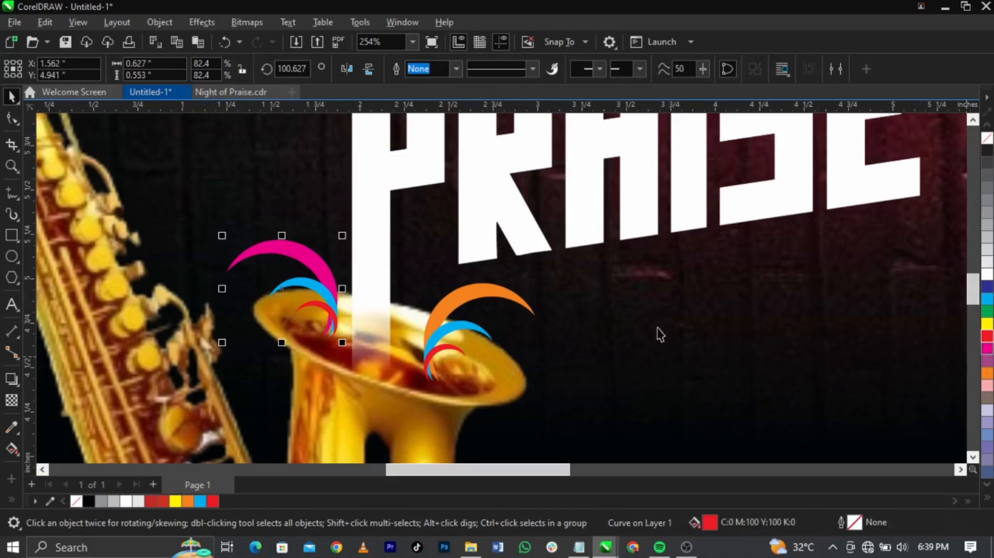
{"action": "left_click", "coordinate": [396, 306]}
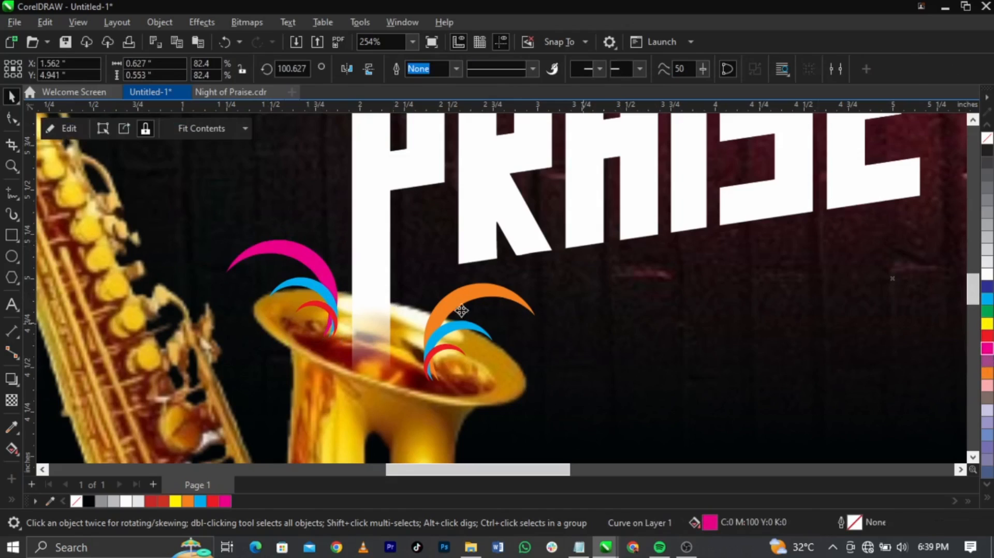
- Recolour the middle crescent on the left side of the bell to yellow
{"action": "left_click", "coordinate": [304, 288]}
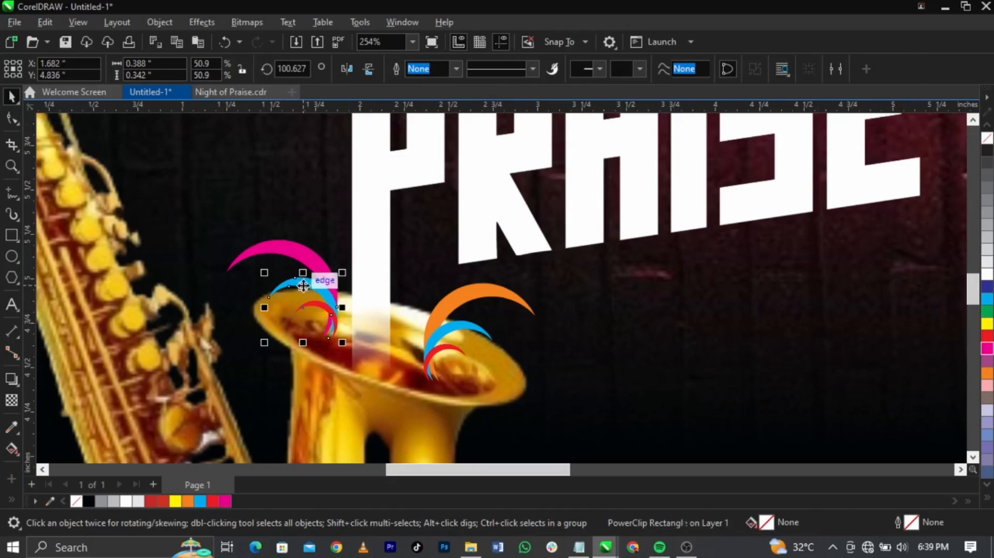
{"action": "left_click", "coordinate": [987, 373]}
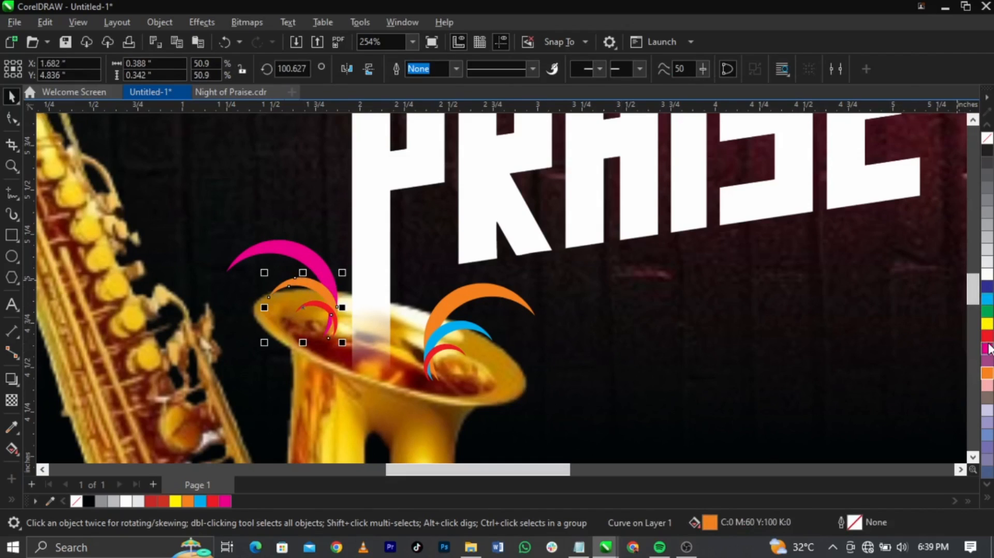
{"action": "left_click", "coordinate": [988, 325]}
{"action": "left_click", "coordinate": [655, 351]}
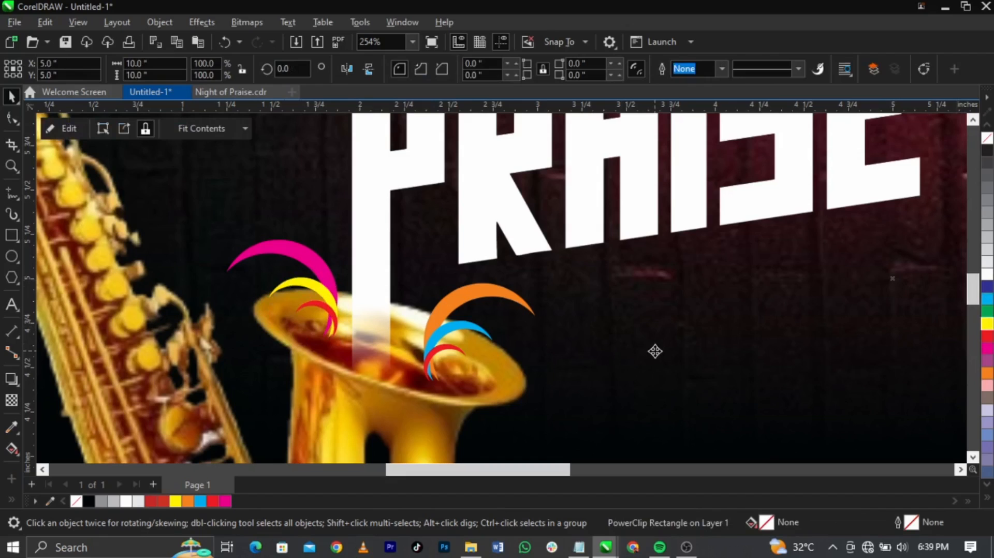
{"action": "left_click", "coordinate": [323, 316]}
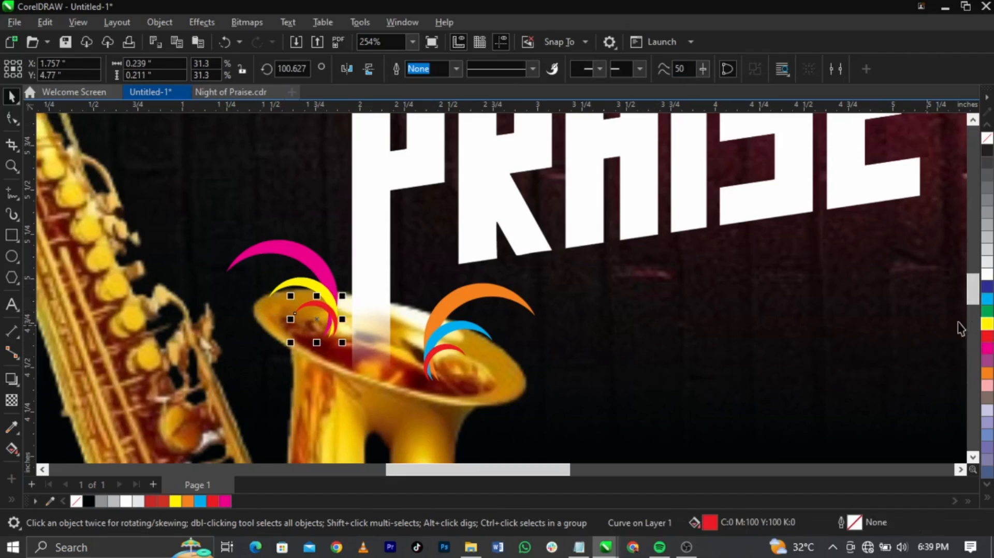
- Try moving the word NIGHT off the flyer past its left edge, and undo the move
{"action": "key", "text": "z"}
{"action": "right_click", "coordinate": [675, 304]}
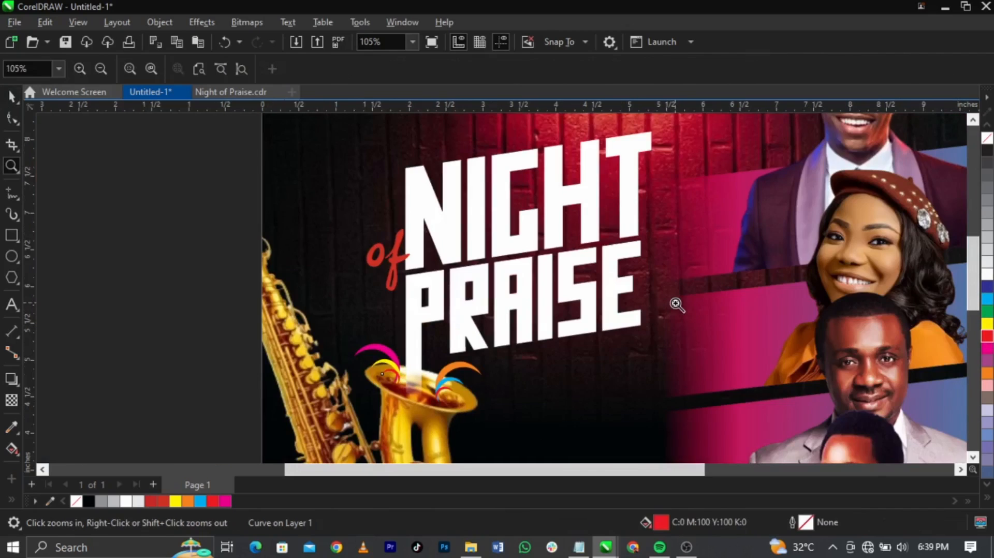
{"action": "right_click", "coordinate": [676, 304]}
{"action": "key", "text": "space"}
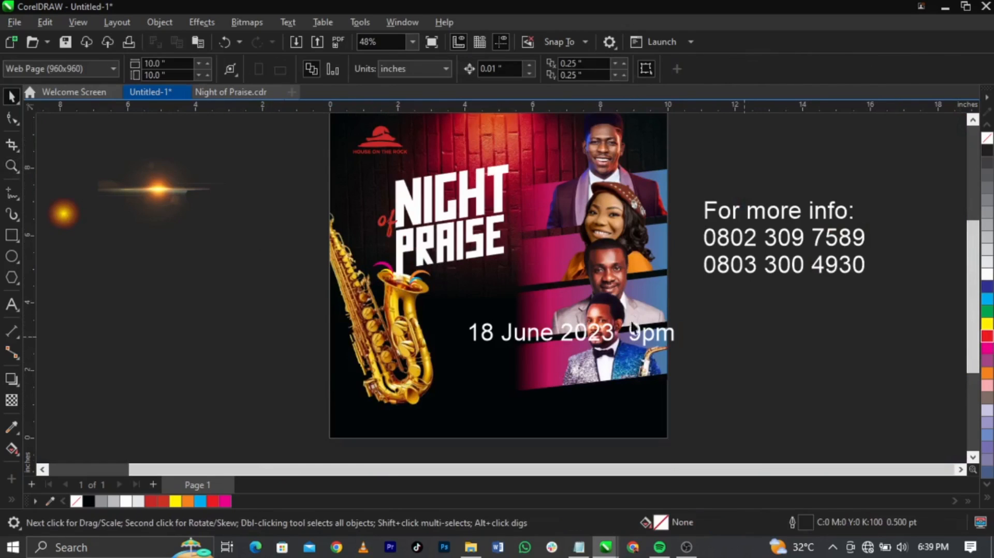
{"action": "key", "text": "z"}
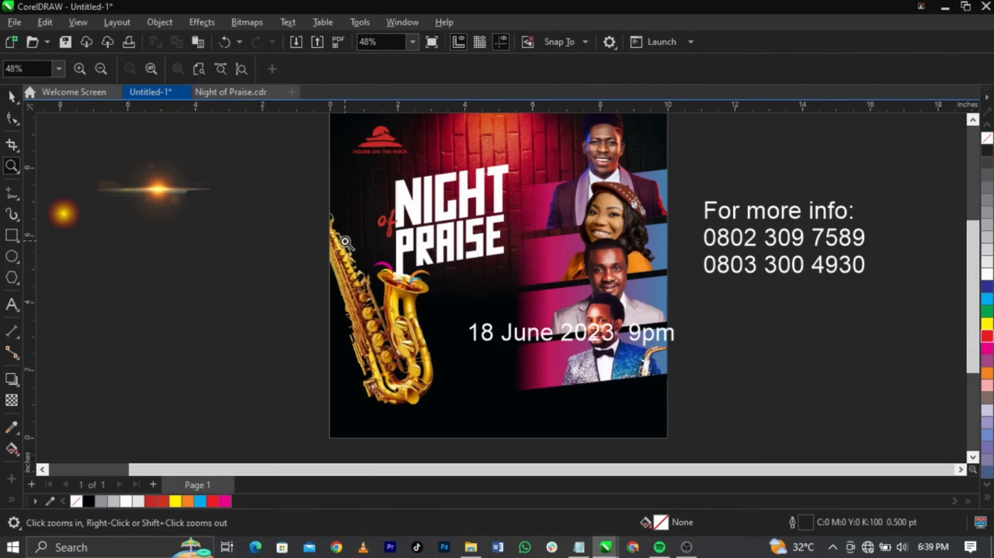
{"action": "left_click_drag", "start_coordinate": [327, 168], "coordinate": [658, 399]}
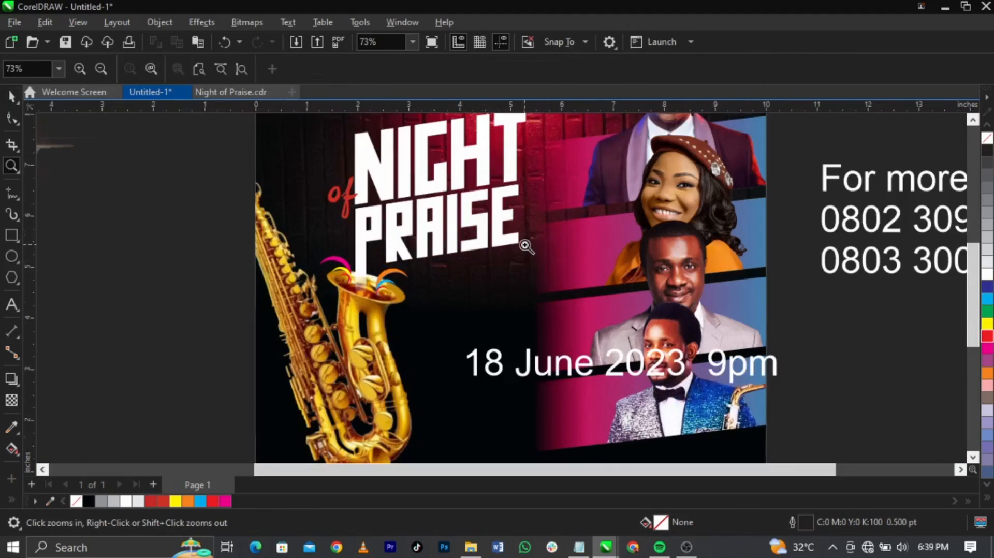
{"action": "key", "text": "space"}
{"action": "left_click", "coordinate": [509, 160]}
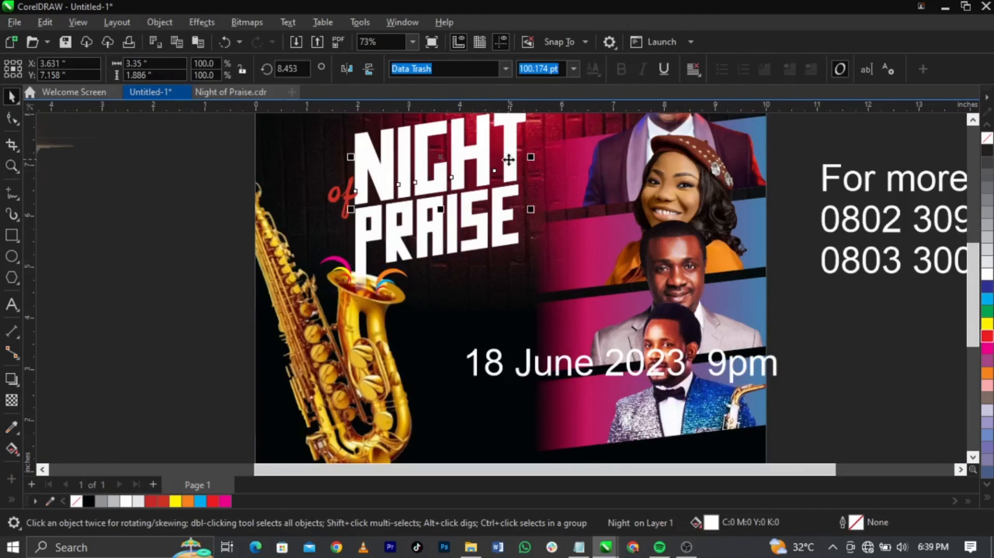
{"action": "left_click_drag", "start_coordinate": [509, 160], "coordinate": [306, 174]}
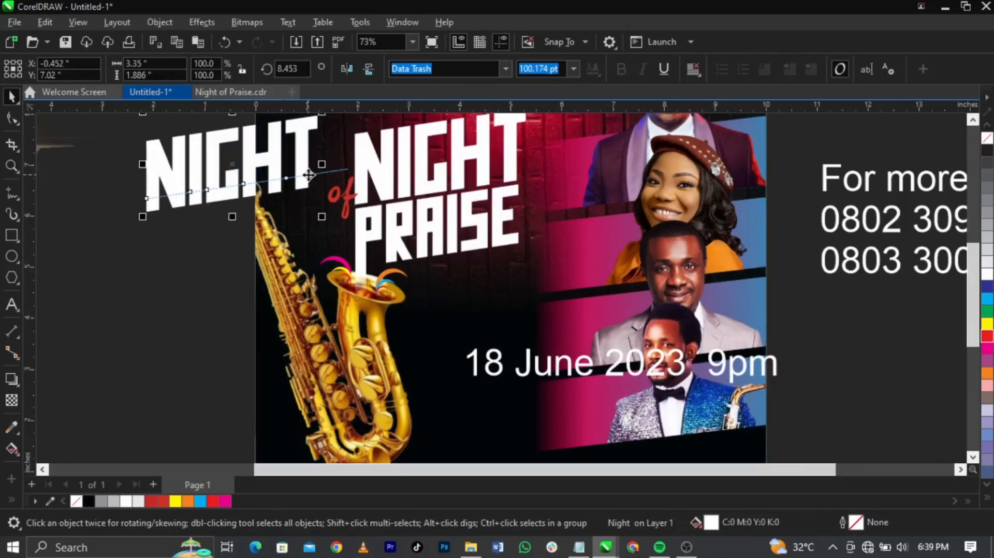
{"action": "key", "text": "ctrl+z"}
- Apply a Gaussian Blur with a radius of about 17 pixels to the word NIGHT for a soft glow
{"action": "left_click", "coordinate": [202, 22]}
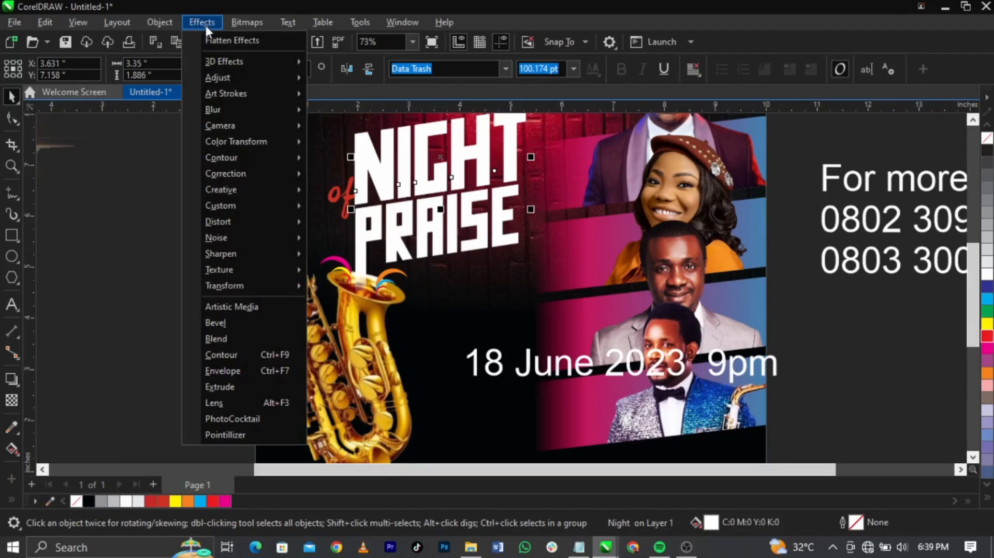
{"action": "mouse_move", "coordinate": [250, 106]}
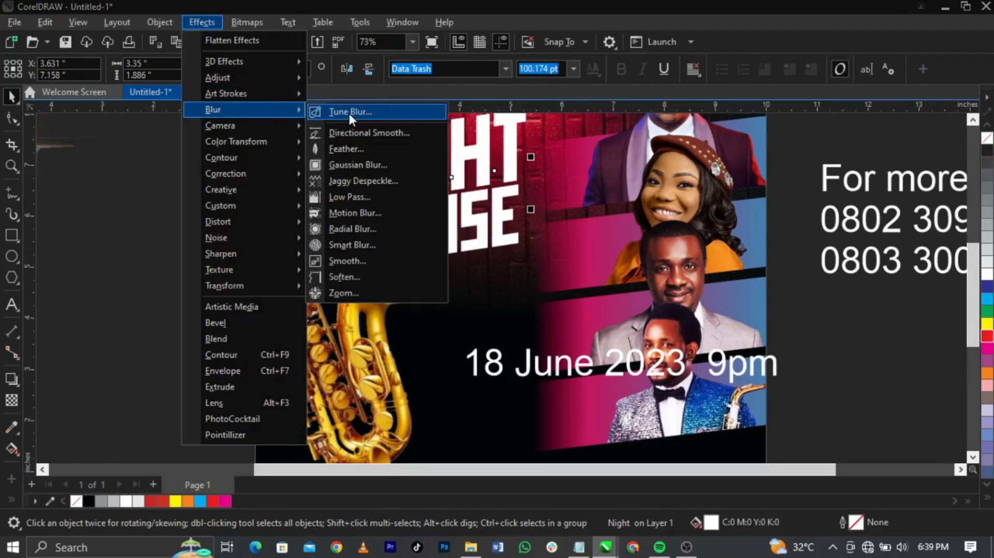
{"action": "left_click", "coordinate": [389, 165]}
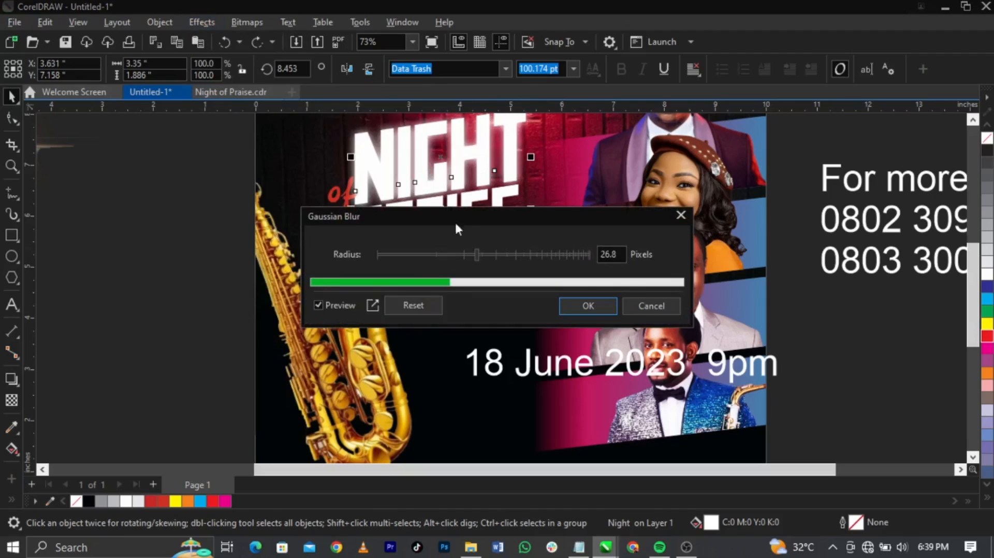
{"action": "left_click_drag", "start_coordinate": [465, 220], "coordinate": [723, 201]}
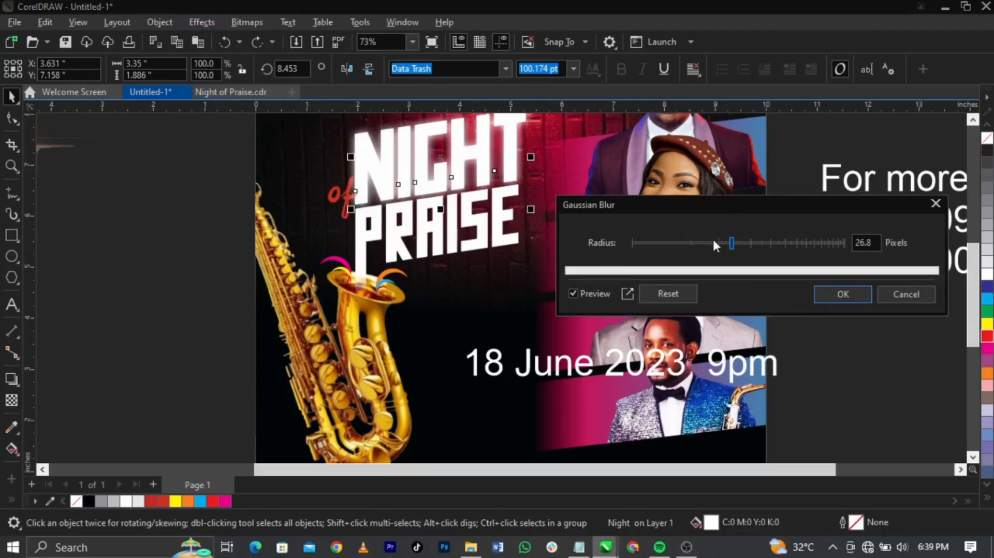
{"action": "left_click", "coordinate": [691, 240]}
{"action": "left_click_drag", "start_coordinate": [690, 240], "coordinate": [709, 240]}
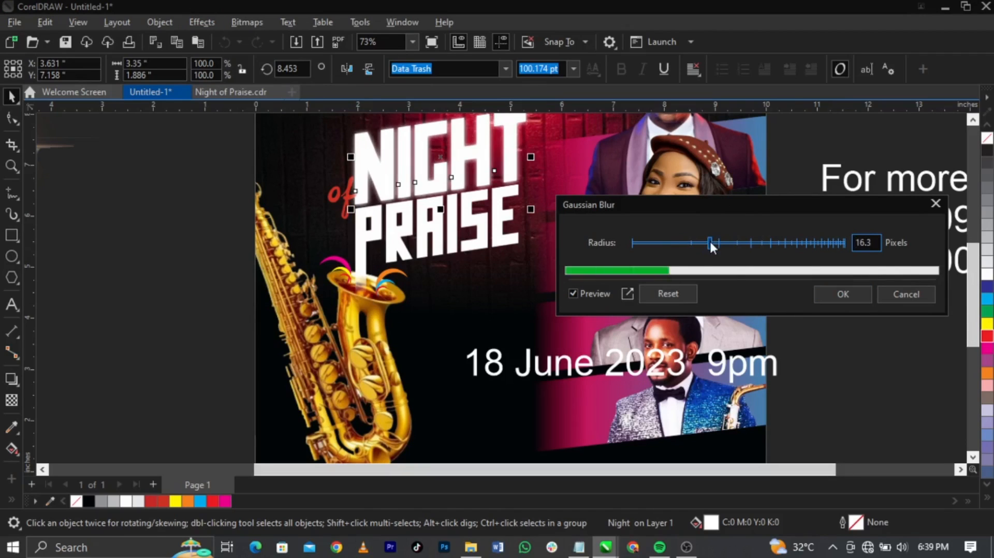
{"action": "left_click", "coordinate": [833, 294]}
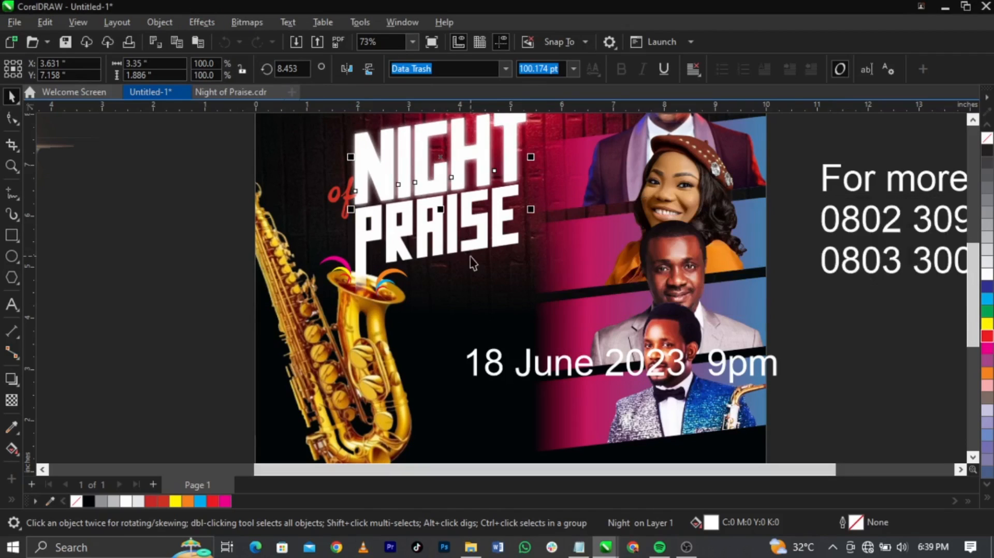
- Apply a Gaussian Blur with a radius of 6.7 pixels to the word PRAISE
{"action": "left_click", "coordinate": [476, 239]}
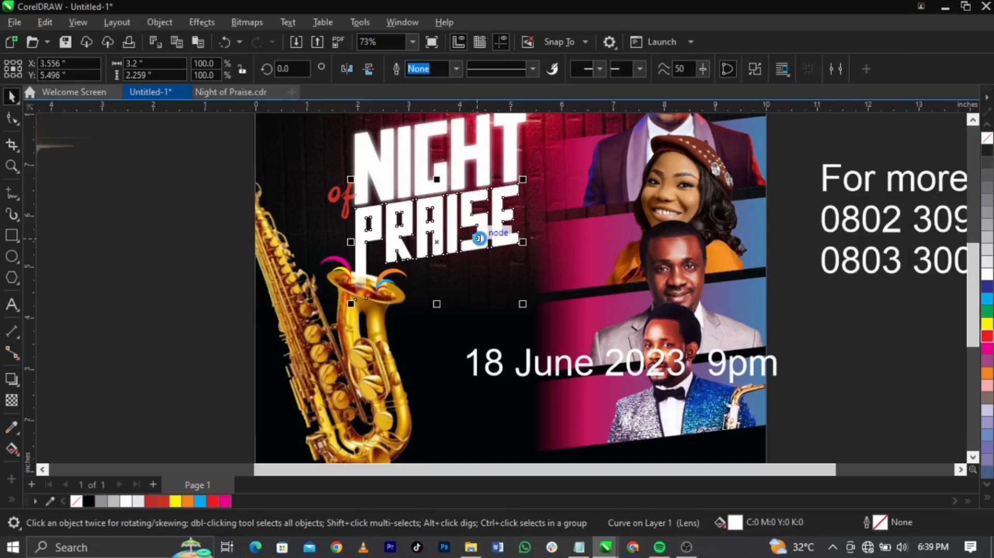
{"action": "left_click_drag", "start_coordinate": [488, 239], "coordinate": [239, 283]}
{"action": "key", "text": "ctrl+z"}
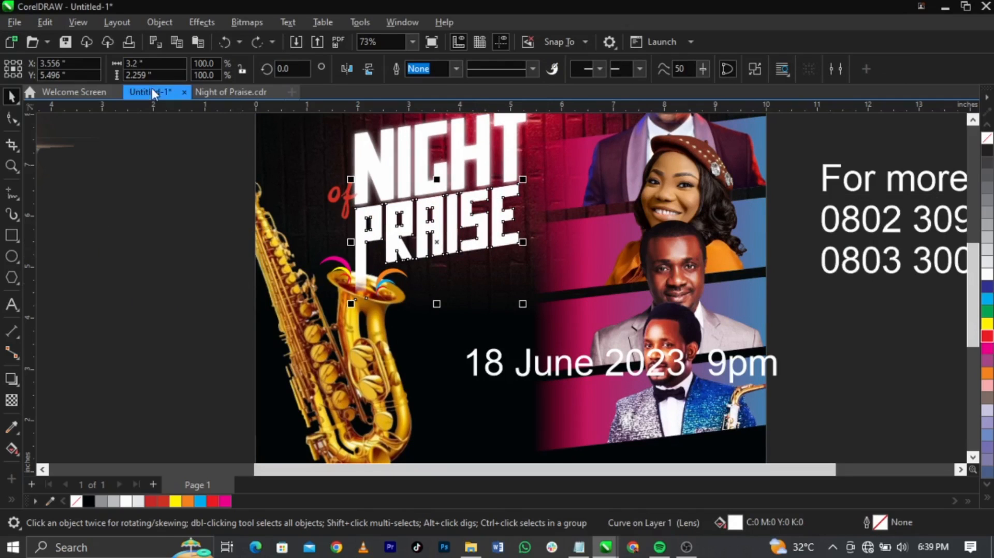
{"action": "left_click", "coordinate": [203, 20]}
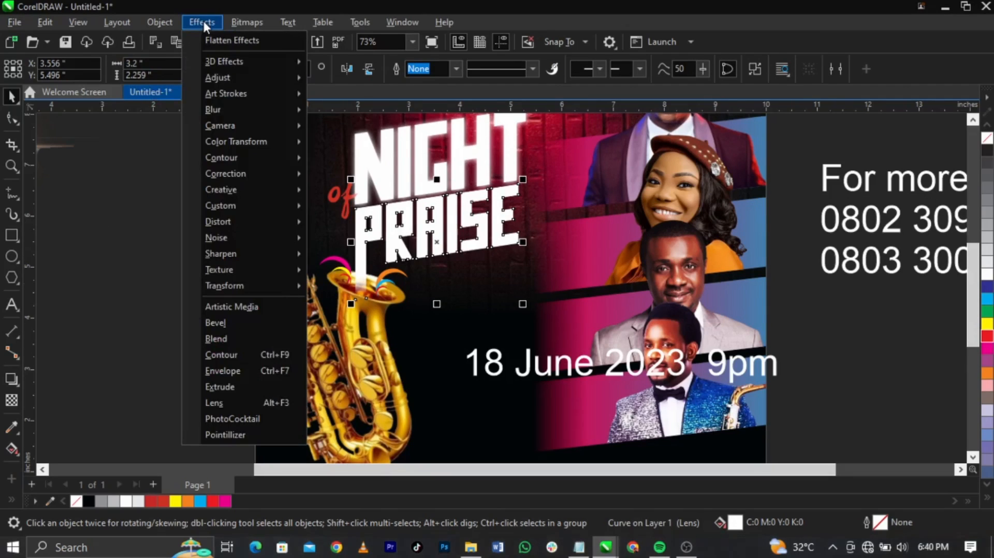
{"action": "mouse_move", "coordinate": [270, 104]}
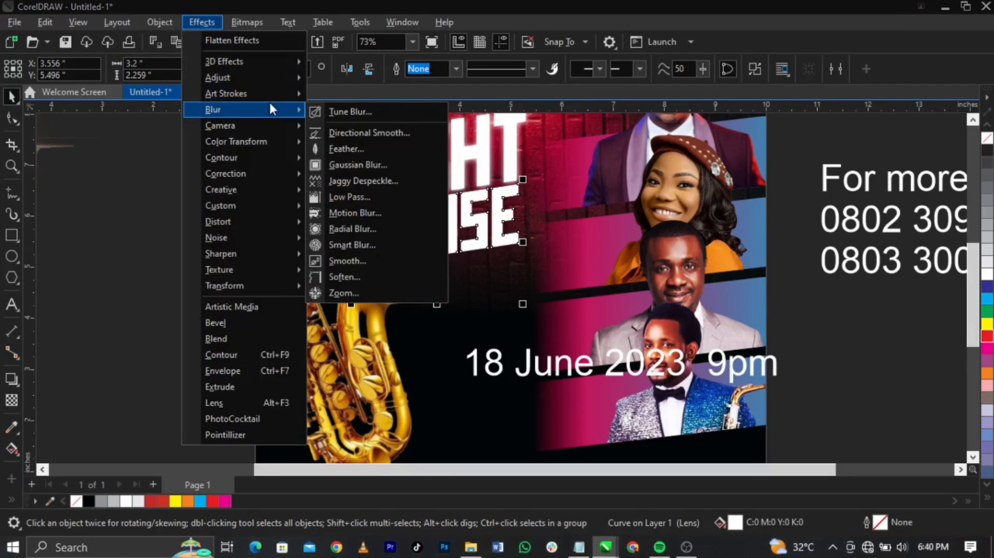
{"action": "left_click", "coordinate": [377, 163]}
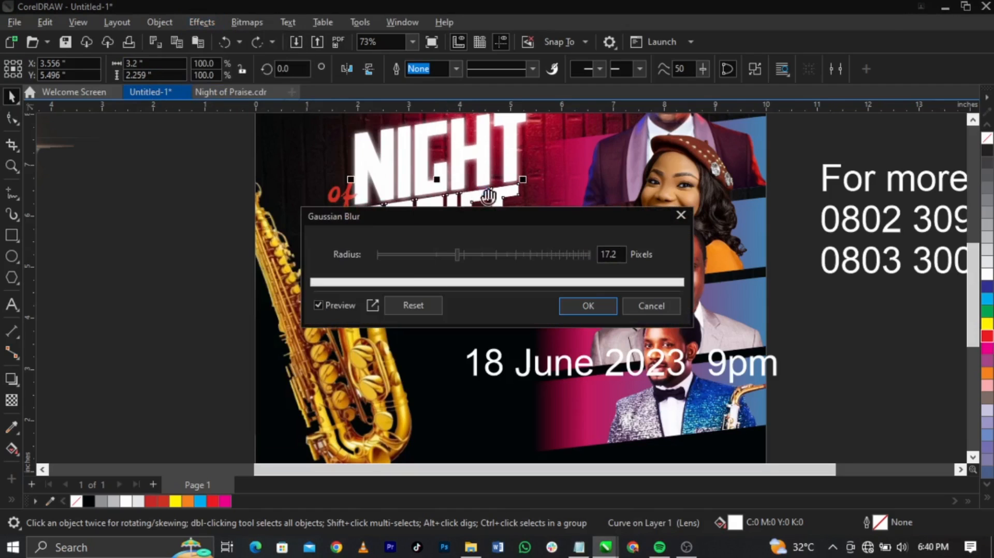
{"action": "left_click_drag", "start_coordinate": [508, 214], "coordinate": [717, 296]}
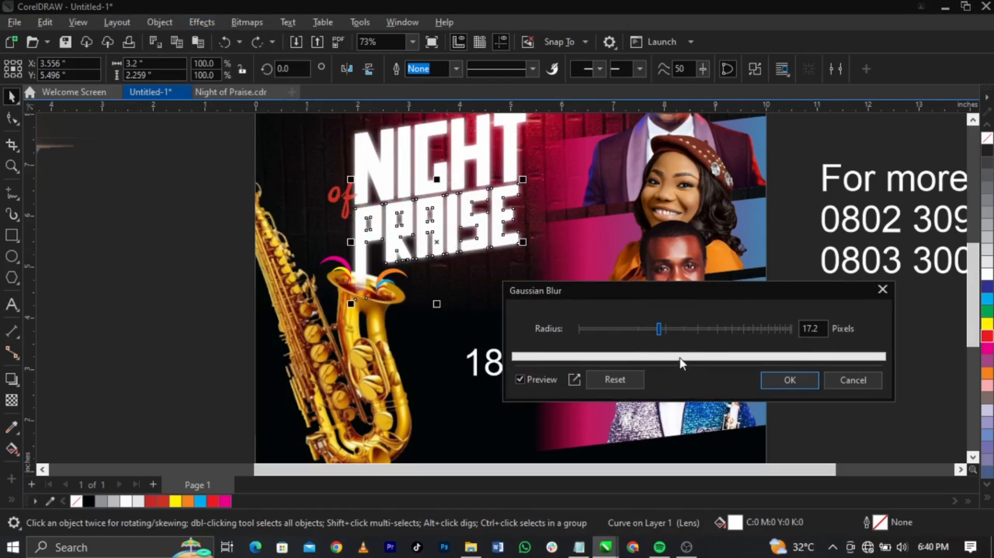
{"action": "left_click", "coordinate": [624, 328]}
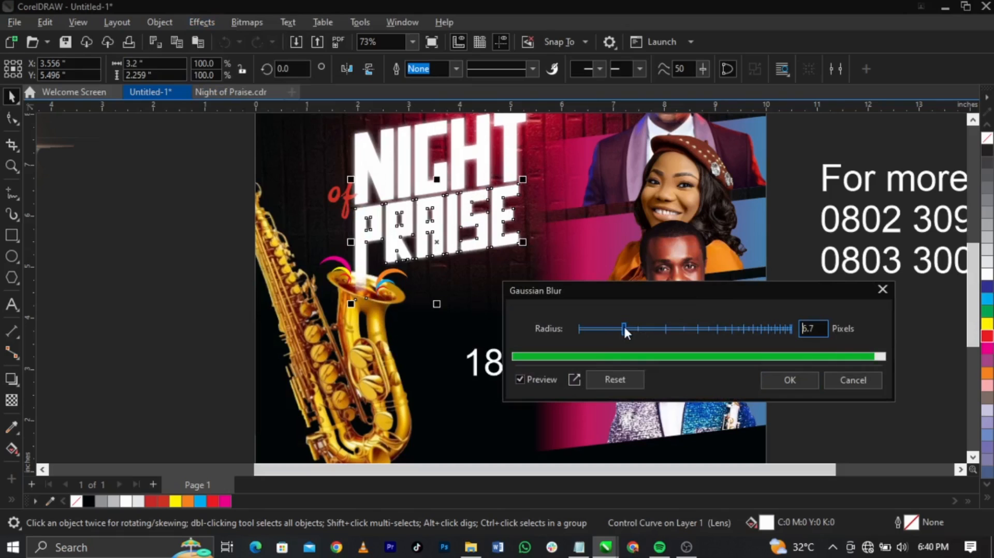
{"action": "left_click", "coordinate": [783, 381]}
{"action": "left_click", "coordinate": [819, 388]}
- Apply a further Gaussian Blur with a radius of 9.4 pixels to the word PRAISE
{"action": "key", "text": "z"}
{"action": "scroll", "coordinate": [819, 386], "scroll_direction": "down", "scroll_amount": 1}
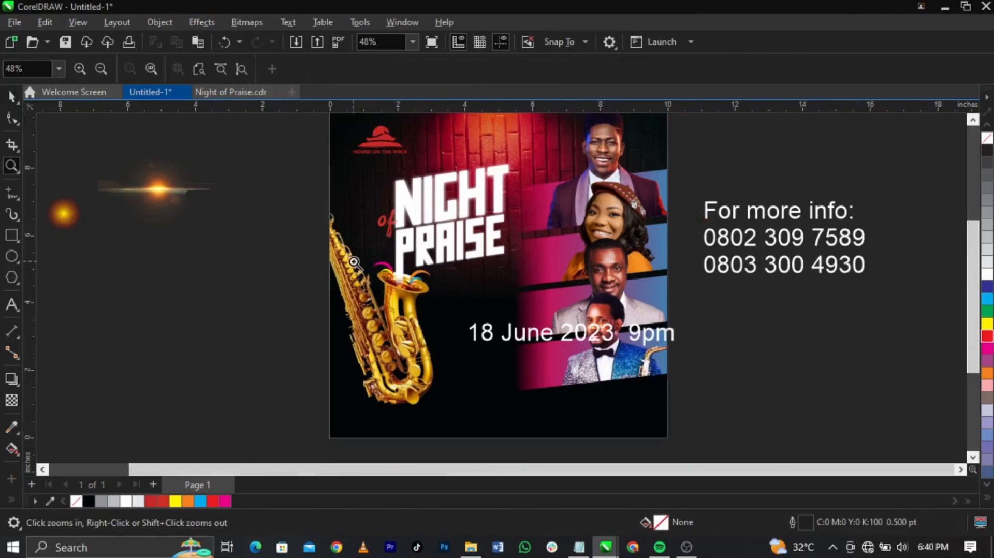
{"action": "left_click_drag", "start_coordinate": [304, 196], "coordinate": [495, 291]}
{"action": "key", "text": "space"}
{"action": "left_click", "coordinate": [562, 244]}
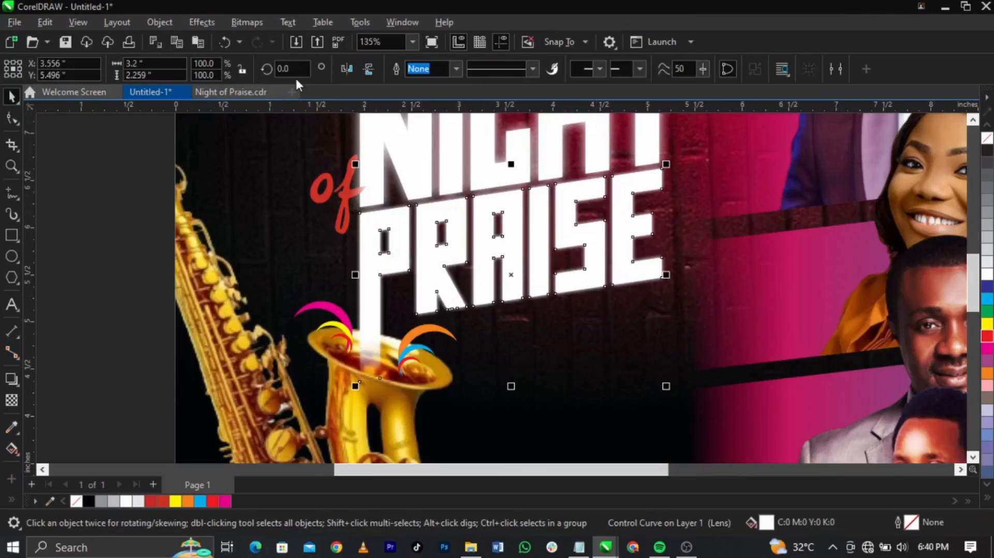
{"action": "left_click", "coordinate": [201, 21]}
{"action": "mouse_move", "coordinate": [238, 108]}
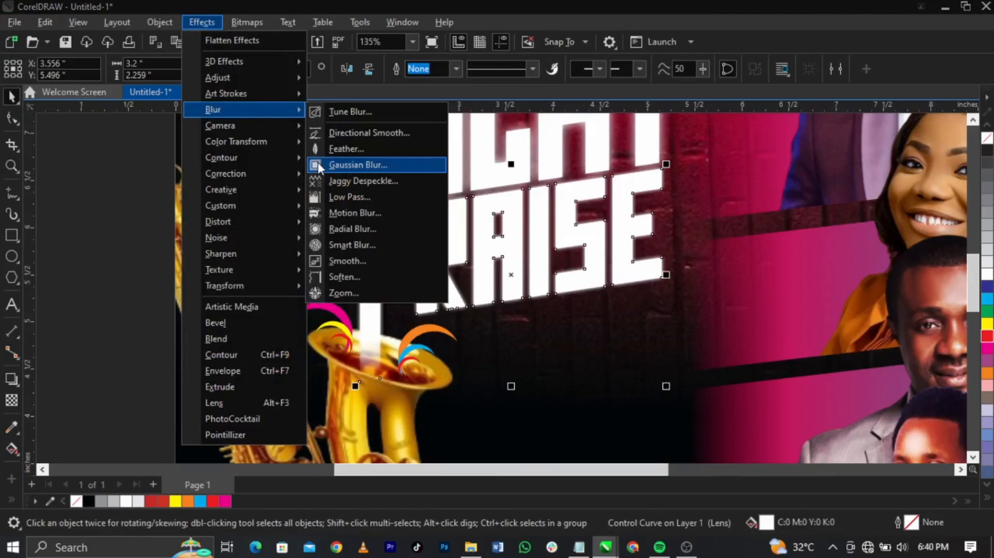
{"action": "left_click", "coordinate": [331, 163]}
{"action": "left_click_drag", "start_coordinate": [548, 221], "coordinate": [702, 314]}
{"action": "mouse_move", "coordinate": [583, 357]}
{"action": "left_mouse_down"}
{"action": "mouse_move", "coordinate": [606, 358]}
{"action": "mouse_move", "coordinate": [579, 357]}
{"action": "left_mouse_up"}
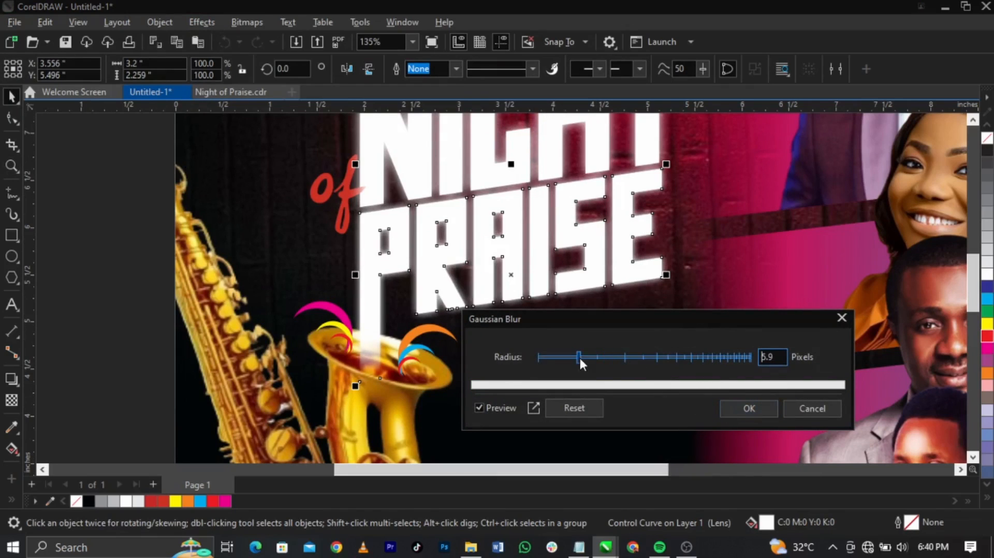
{"action": "left_click", "coordinate": [596, 358]}
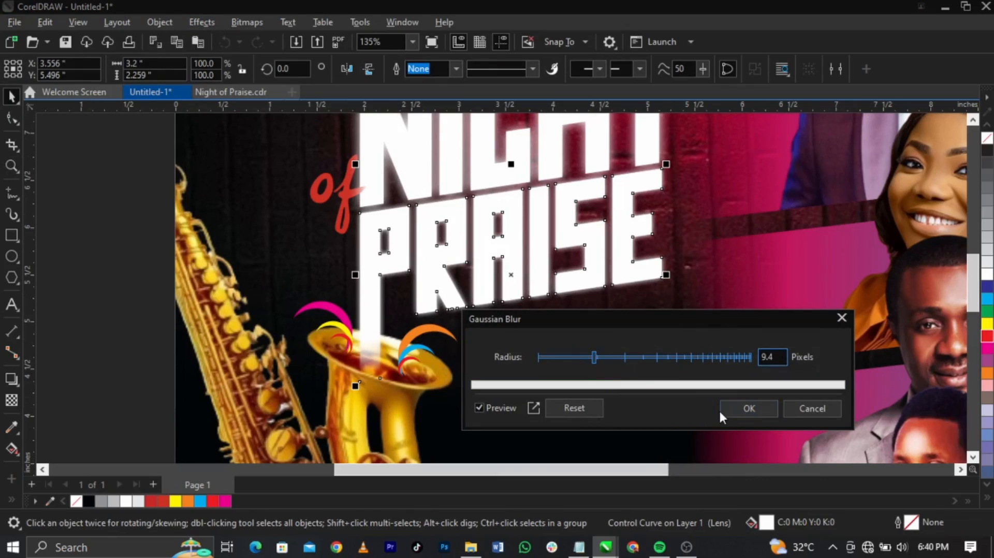
{"action": "left_click", "coordinate": [746, 408]}
{"action": "key", "text": "z"}
{"action": "right_click", "coordinate": [646, 357]}
{"action": "key", "text": "space"}
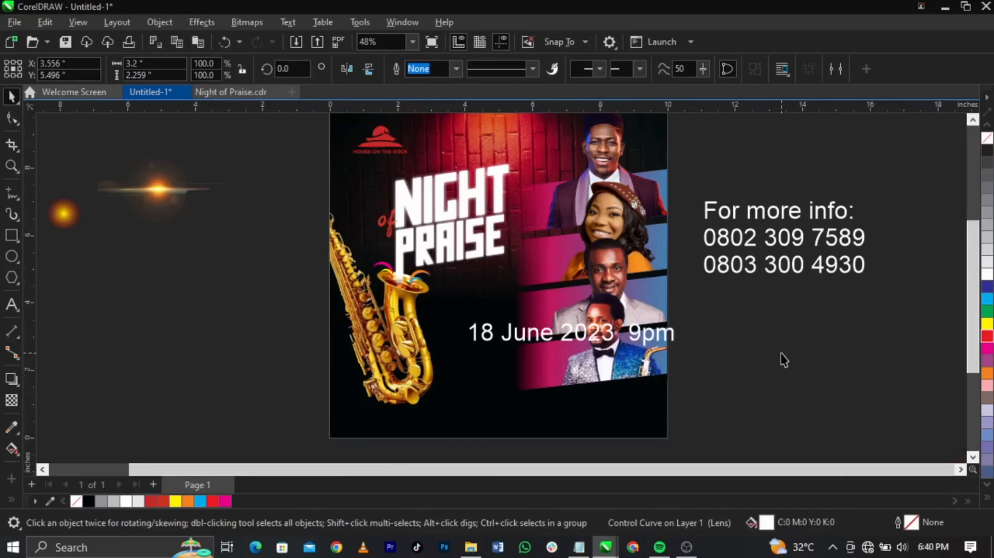
{"action": "left_click", "coordinate": [781, 354]}
- Draw a rectangle about 1.45 by 2.47 inches between the saxophone and the lower portraits, and give it a red outline
{"action": "key", "text": "z"}
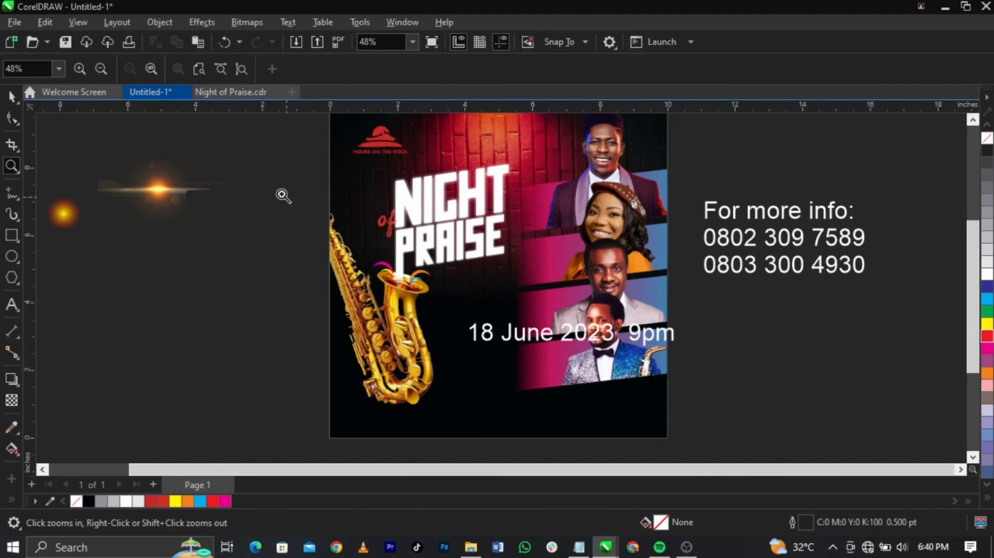
{"action": "left_click_drag", "start_coordinate": [266, 188], "coordinate": [751, 421]}
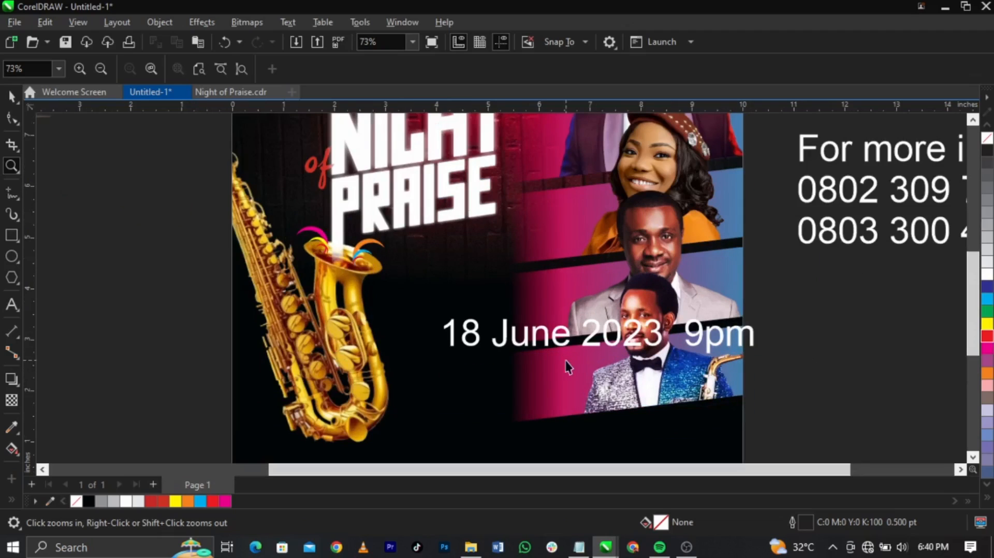
{"action": "key", "text": "space"}
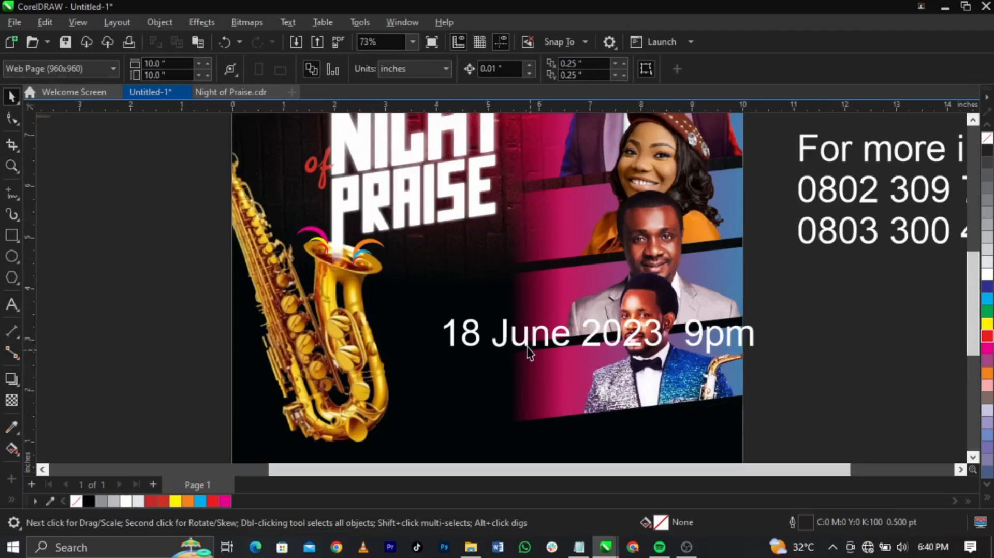
{"action": "left_click", "coordinate": [14, 238]}
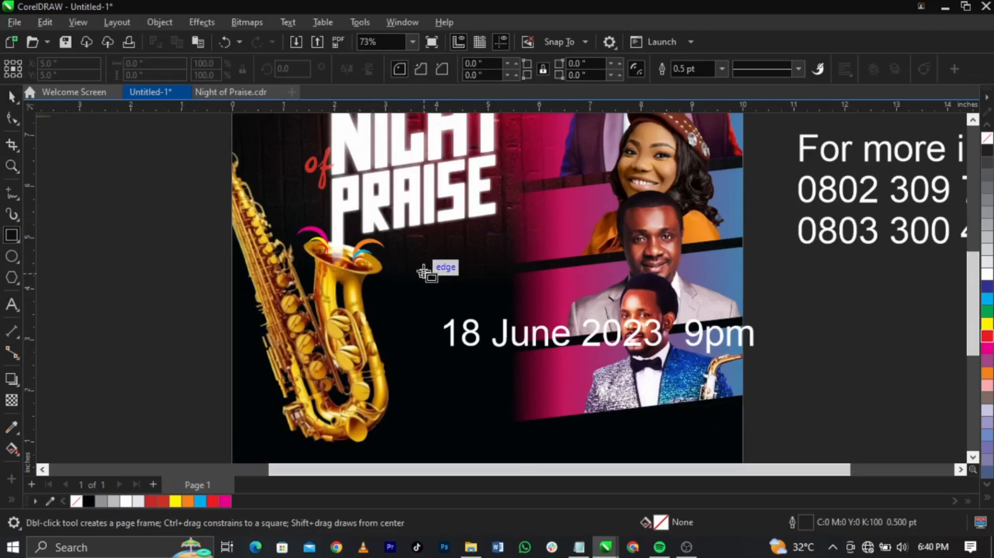
{"action": "left_click_drag", "start_coordinate": [421, 274], "coordinate": [475, 377]}
{"action": "key", "text": "space"}
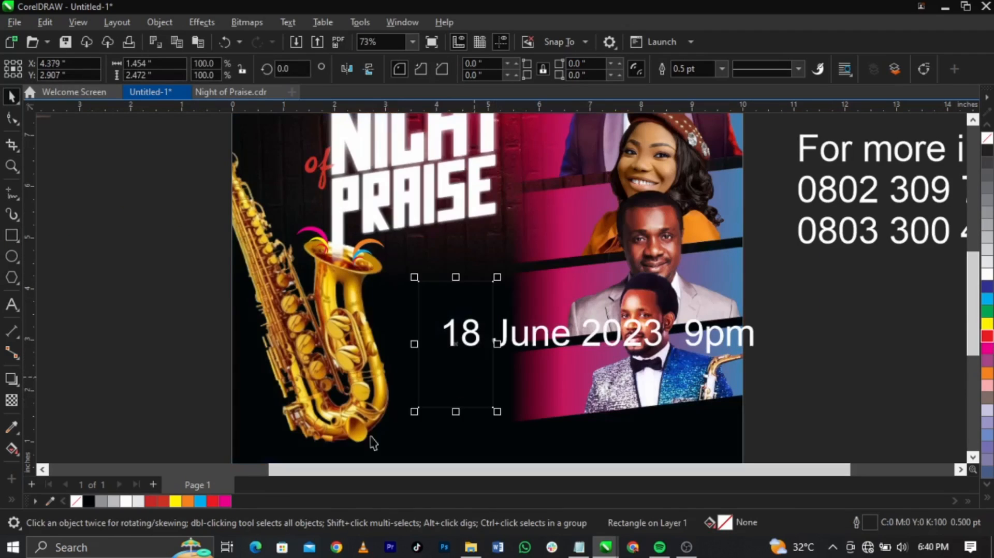
{"action": "right_click", "coordinate": [147, 501]}
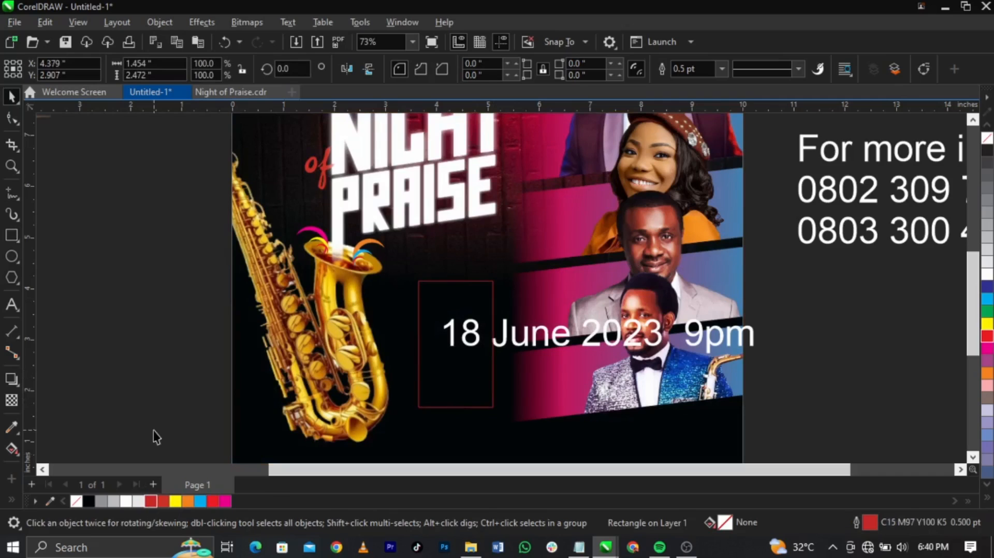
- Shift the red rectangle slightly downward and set its outline width to 1.5 pt
{"action": "key", "text": "z"}
{"action": "left_click_drag", "start_coordinate": [223, 272], "coordinate": [651, 402]}
{"action": "key", "text": "space"}
{"action": "left_click_drag", "start_coordinate": [613, 303], "coordinate": [613, 307]}
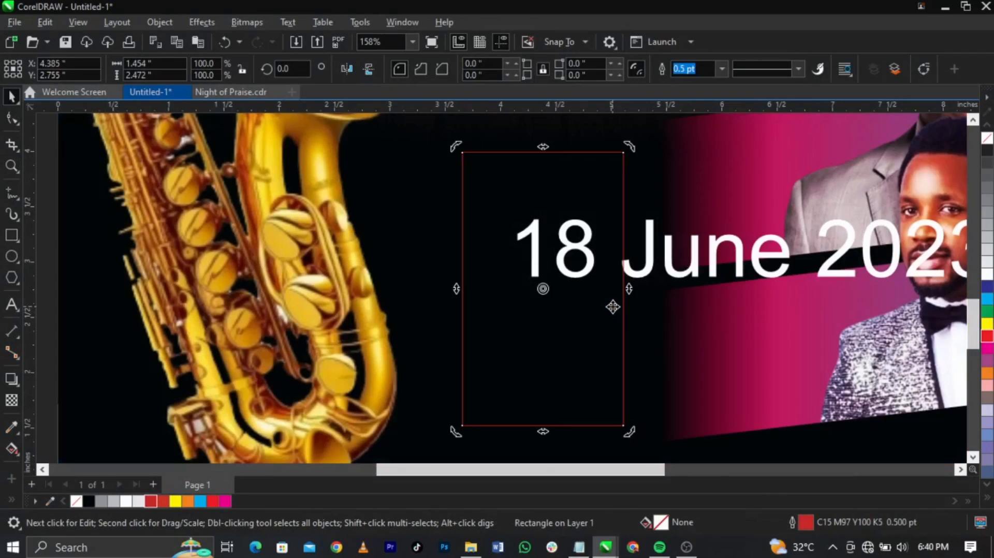
{"action": "double_click", "coordinate": [806, 521]}
{"action": "left_click_drag", "start_coordinate": [483, 115], "coordinate": [835, 112]}
{"action": "left_click", "coordinate": [758, 183]}
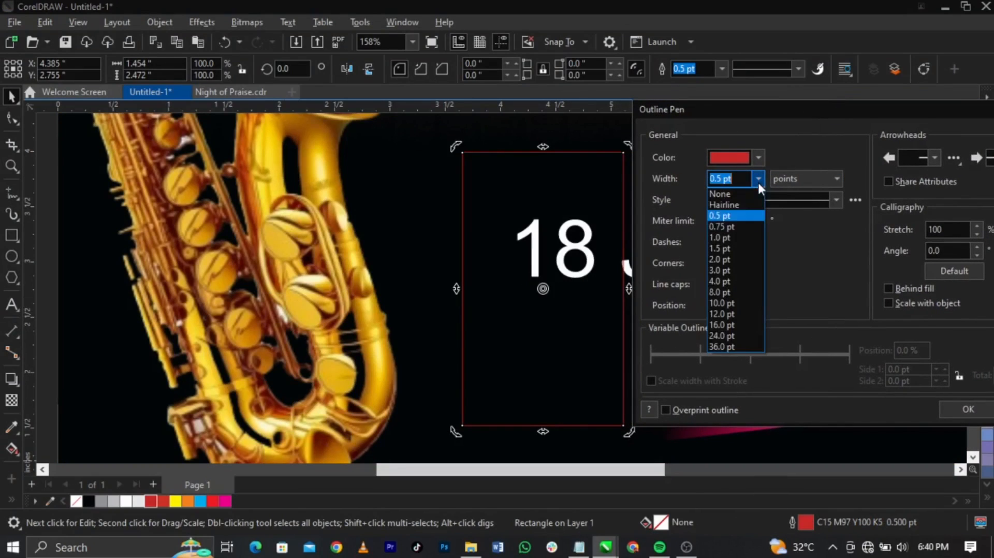
{"action": "left_click", "coordinate": [760, 244]}
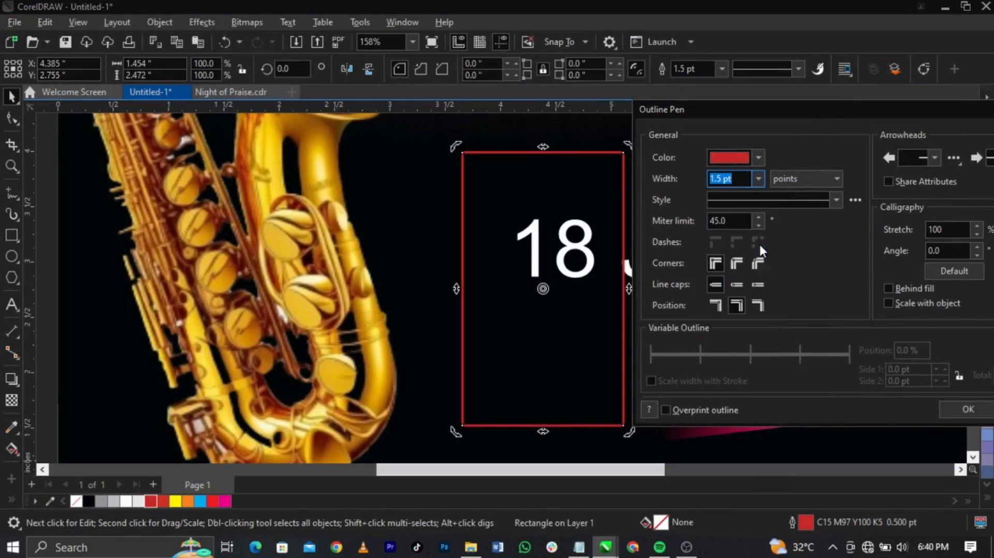
{"action": "left_click", "coordinate": [961, 407]}
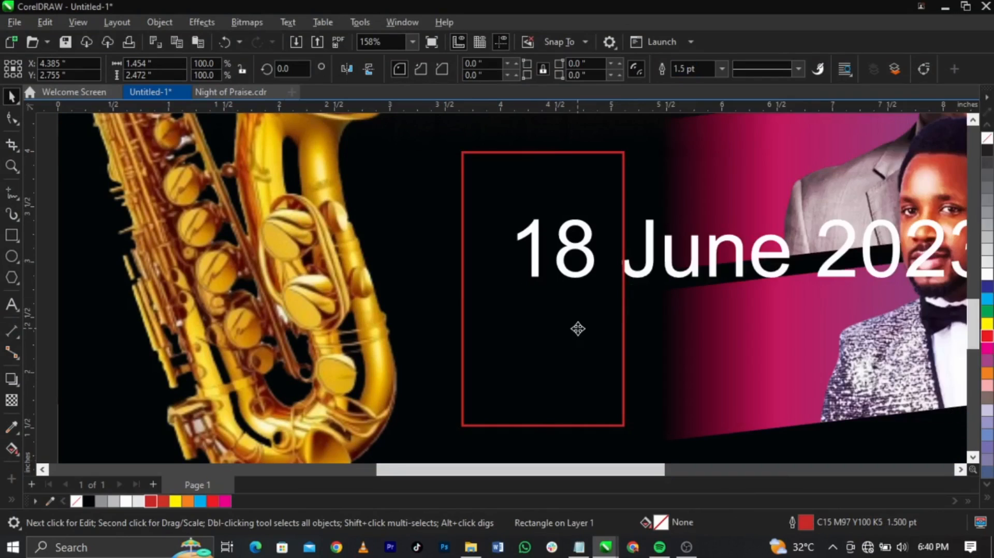
- Select the date text and copy the font name "Campton ExtraBold" from the font list in the Notepad file
{"action": "left_click", "coordinate": [647, 268]}
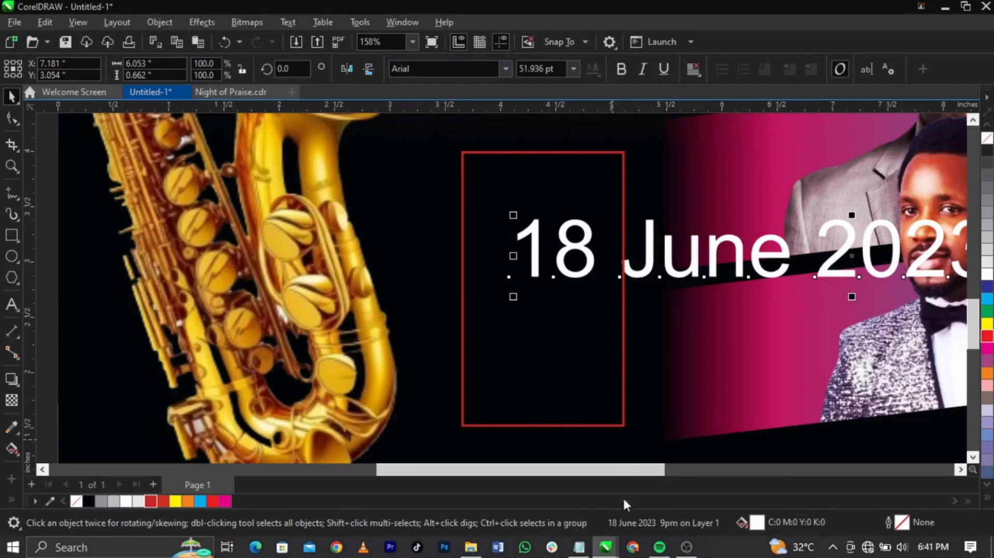
{"action": "left_click", "coordinate": [579, 547]}
{"action": "left_click_drag", "start_coordinate": [750, 477], "coordinate": [656, 476]}
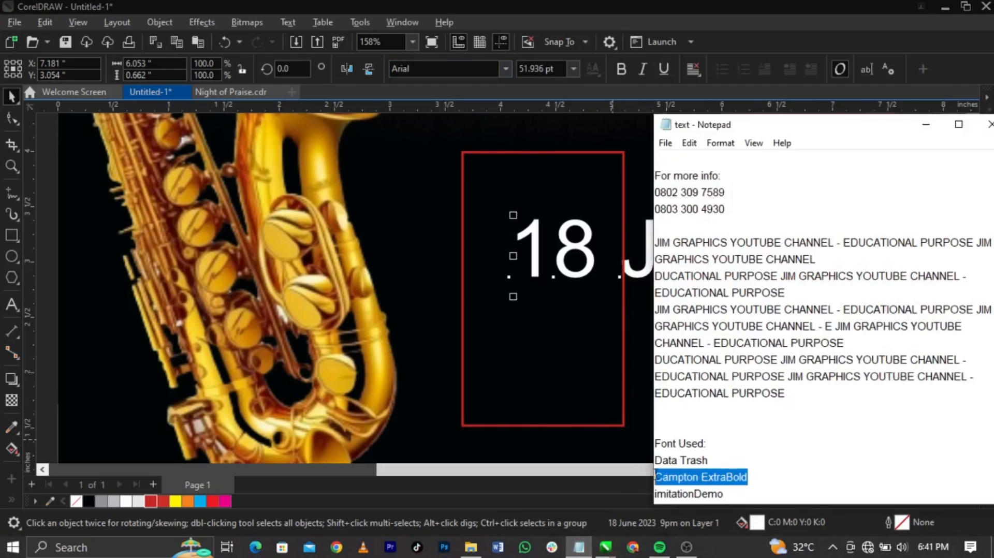
- Try to apply the copied font name "Campton ExtraBold" to the date text
{"action": "left_click", "coordinate": [640, 270]}
{"action": "left_click", "coordinate": [445, 76]}
{"action": "type", "text": "Campton ExtraBold"}
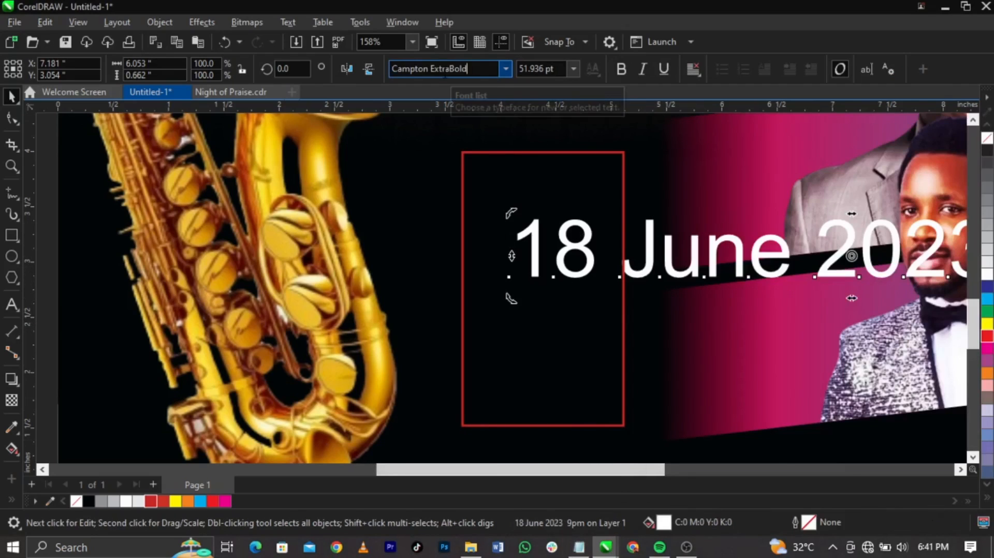
{"action": "key", "text": "Return"}
{"action": "left_click", "coordinate": [507, 67]}
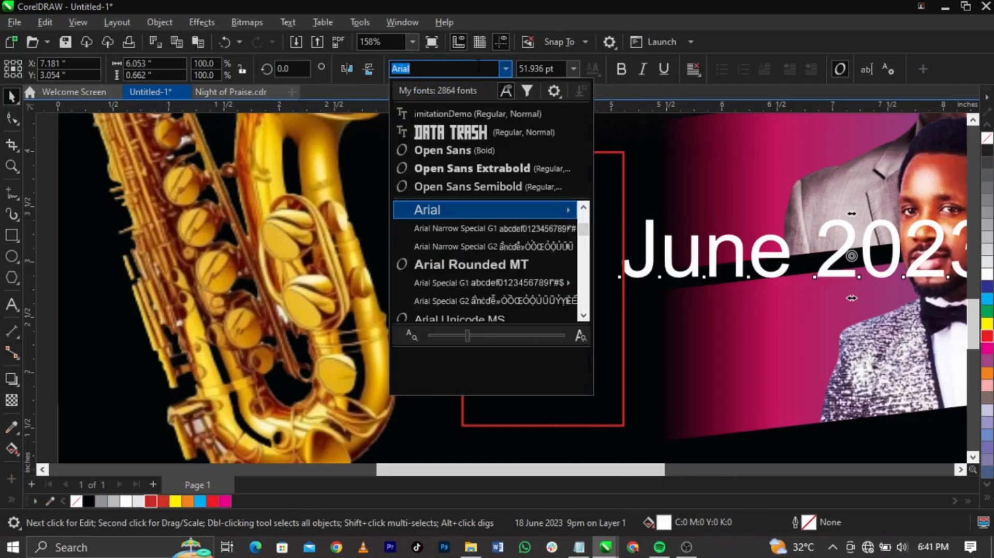
{"action": "type", "text": "Campton ExtraBold"}
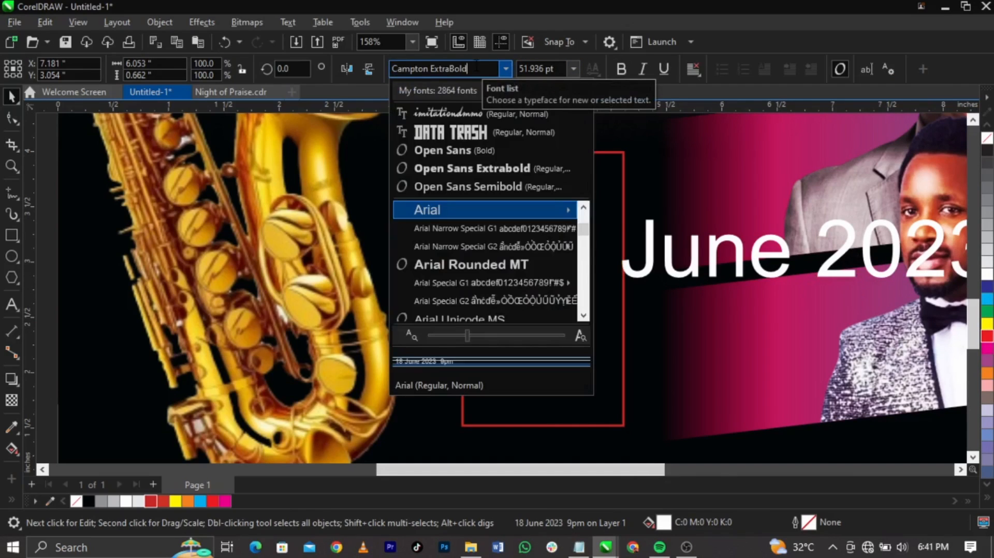
{"action": "key", "text": "Return"}
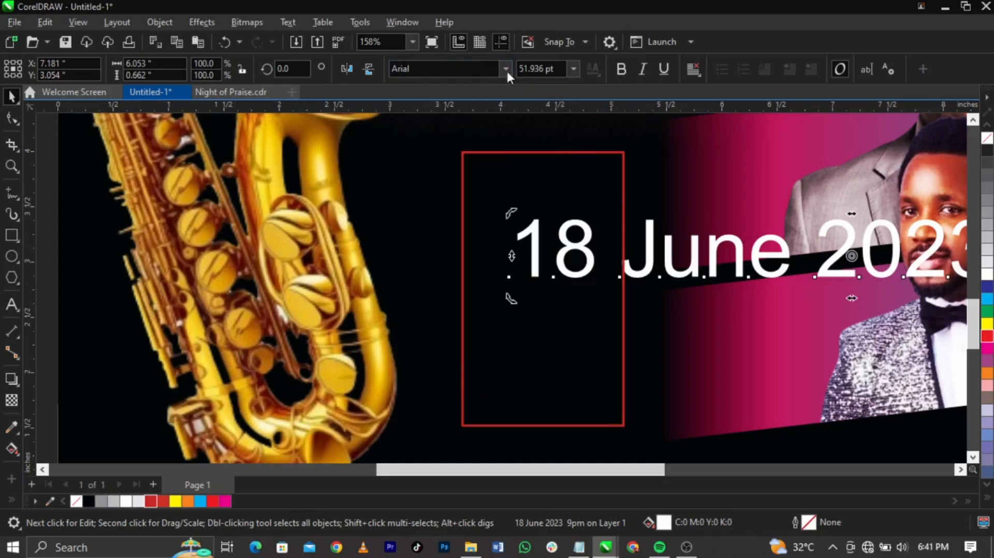
{"action": "left_click", "coordinate": [492, 68]}
{"action": "type", "text": "Campton ExtraBold"}
{"action": "key", "text": "Return"}
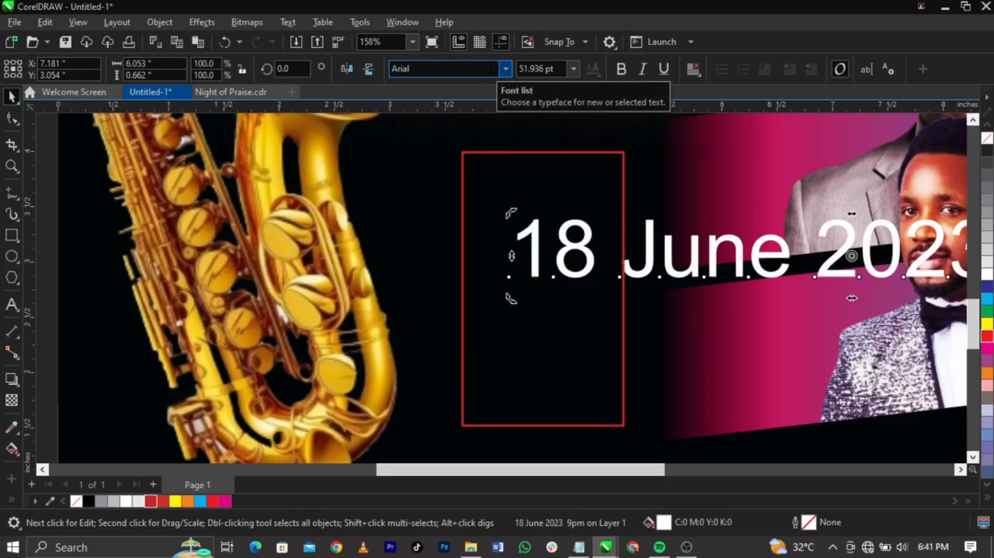
- Filter the fonts by "camp" and set the date text's font to Campton Black
{"action": "left_click", "coordinate": [492, 69]}
{"action": "left_click", "coordinate": [504, 68]}
{"action": "type", "text": "c"}
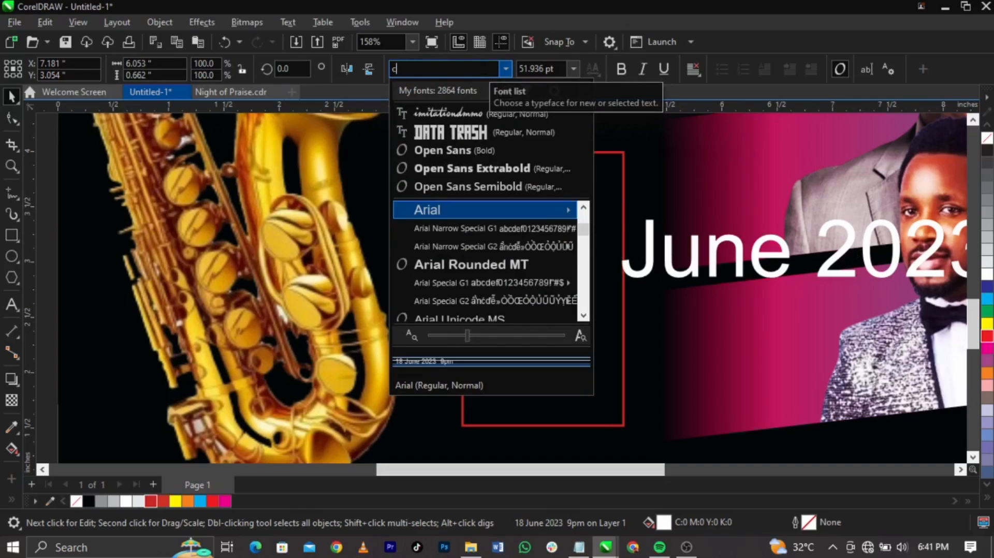
{"action": "type", "text": "amp"}
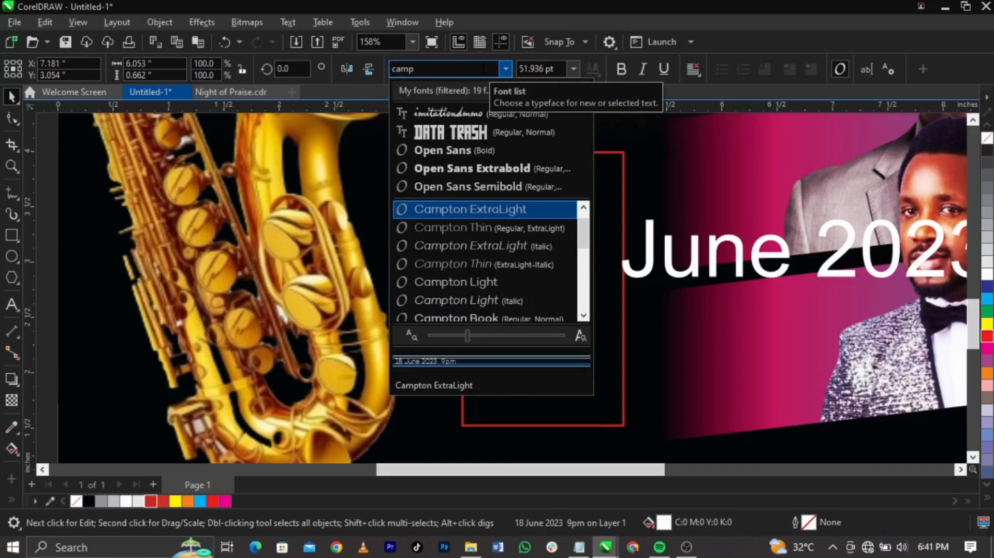
{"action": "key", "text": "Down"}
{"action": "key", "text": "Down"}
{"action": "key", "text": "Down"}
{"action": "key", "text": "Down"}
{"action": "key", "text": "Down"}
{"action": "key", "text": "Down"}
{"action": "key", "text": "Down"}
{"action": "key", "text": "Down"}
{"action": "key", "text": "Down"}
{"action": "key", "text": "Down"}
{"action": "key", "text": "Down"}
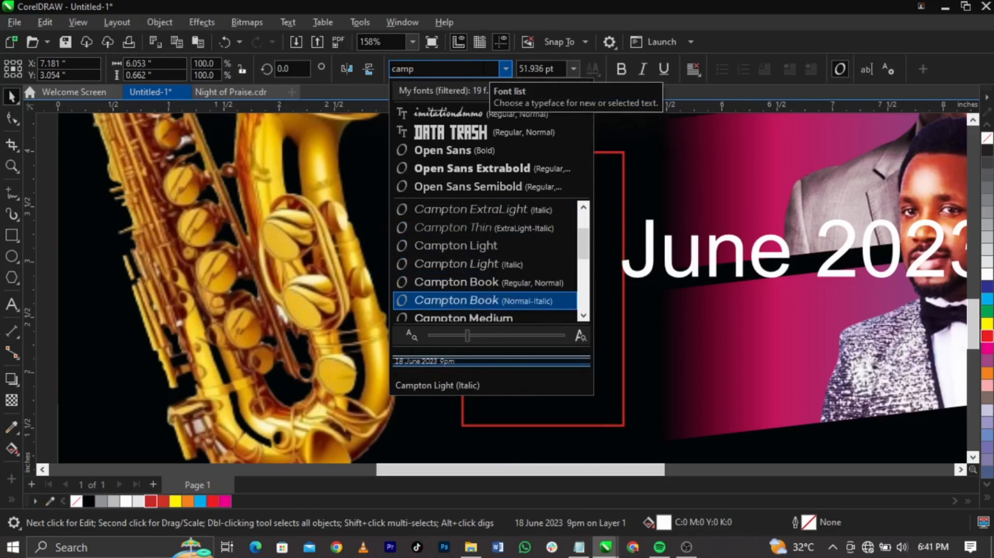
{"action": "key", "text": "Down"}
{"action": "key", "text": "Down"}
{"action": "key", "text": "Down"}
{"action": "key", "text": "Down"}
{"action": "key", "text": "Down"}
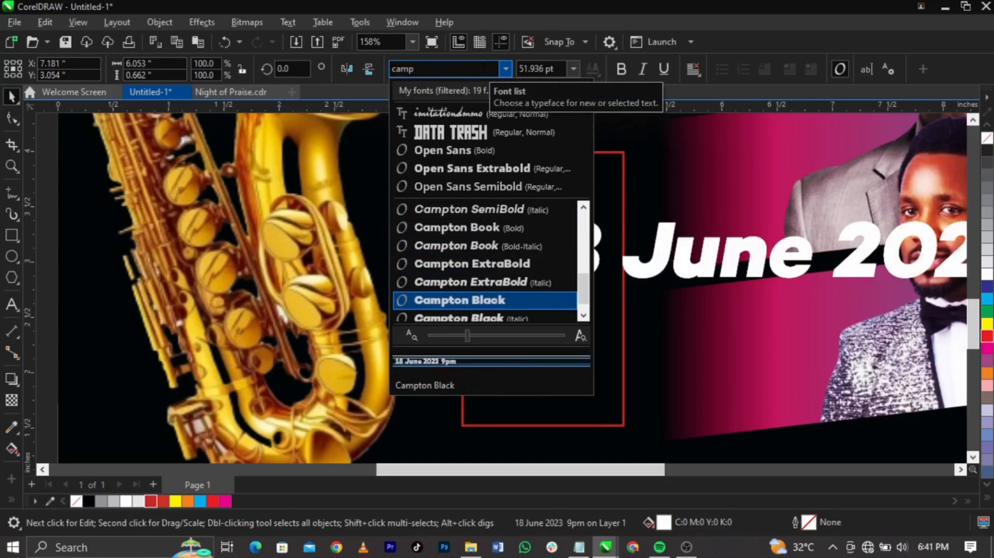
{"action": "key", "text": "Return"}
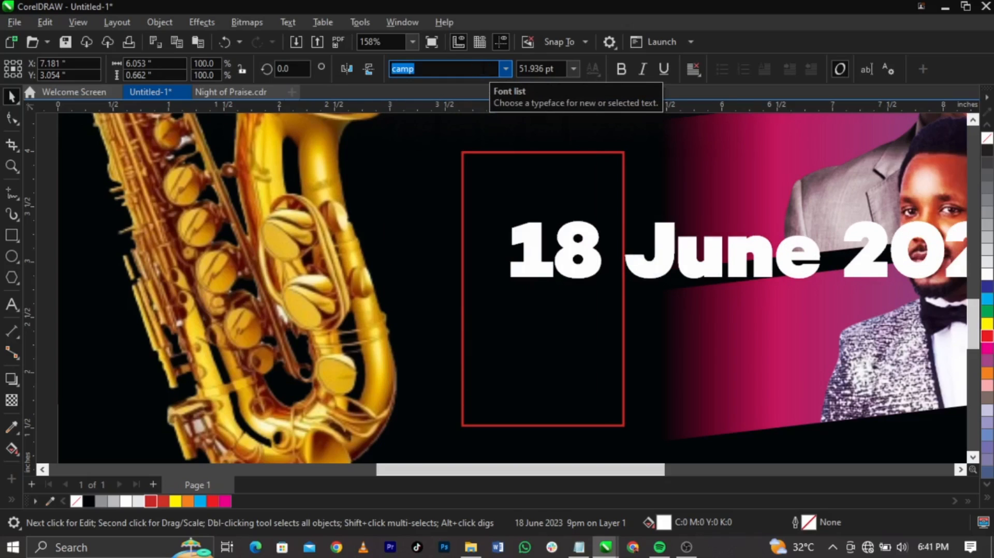
{"action": "left_click", "coordinate": [672, 229]}
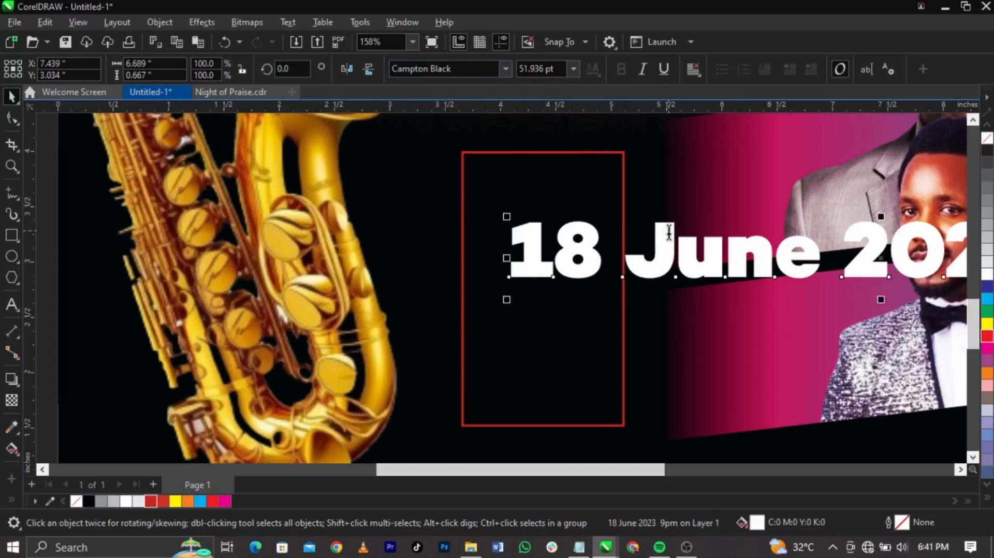
- Split the date text onto four lines reading 18, June, 2023 and 9pm
{"action": "double_click", "coordinate": [673, 231]}
{"action": "key", "text": "Return"}
{"action": "left_click", "coordinate": [735, 347]}
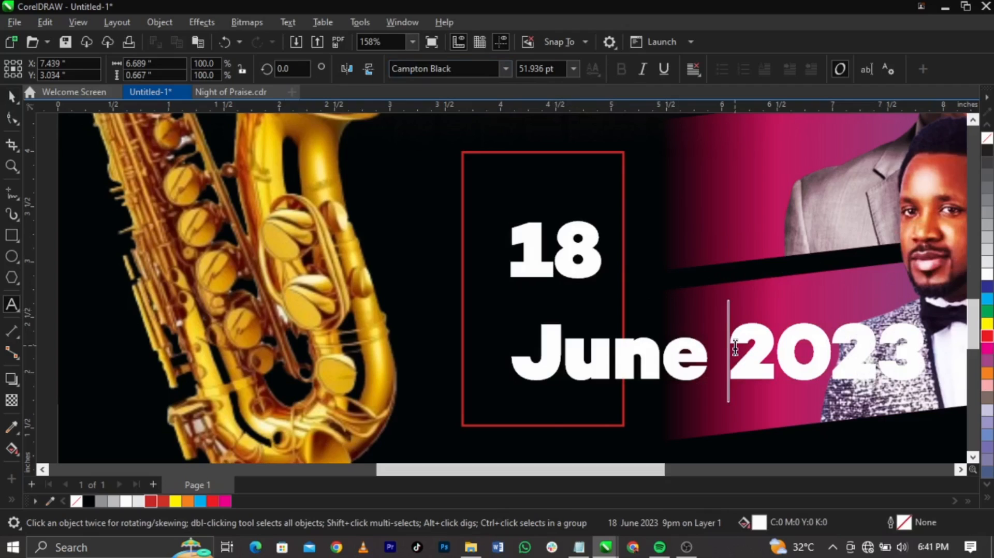
{"action": "key", "text": "Return"}
{"action": "left_click", "coordinate": [767, 386]}
{"action": "key", "text": "Return"}
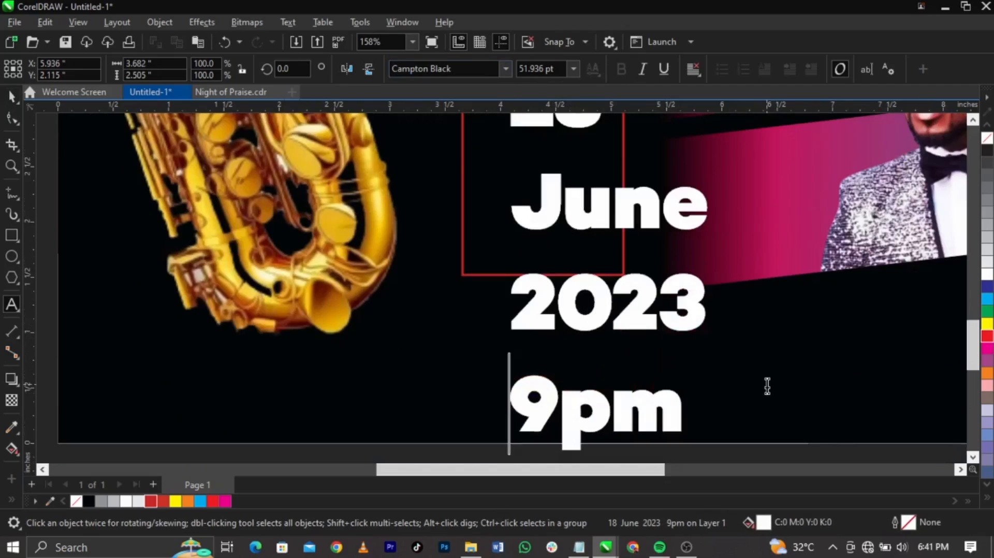
{"action": "key", "text": "ctrl+space"}
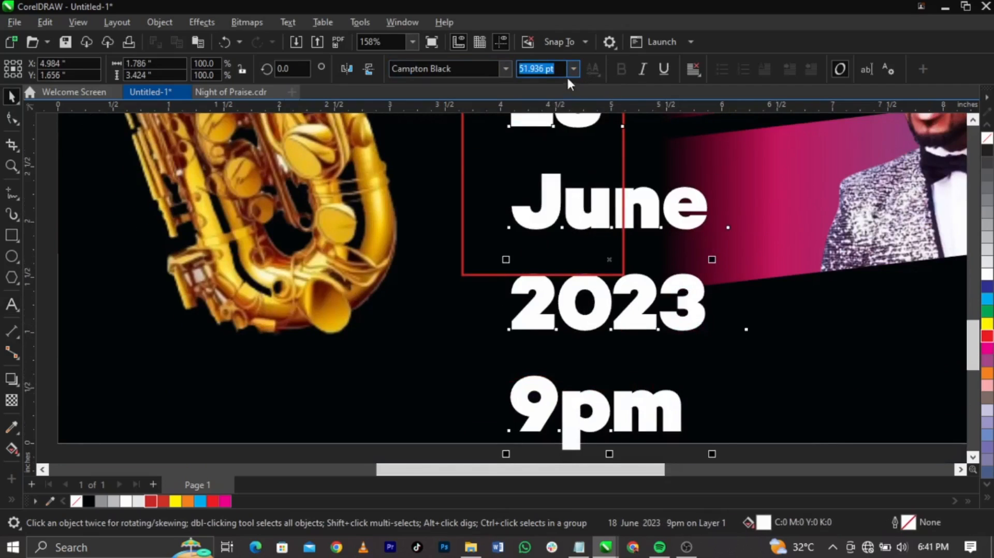
- Set the date text's size to 9 pt and break it apart into separate line objects
{"action": "left_click", "coordinate": [573, 69]}
{"action": "left_click", "coordinate": [577, 130]}
{"action": "key", "text": "F3"}
{"action": "key", "text": "z"}
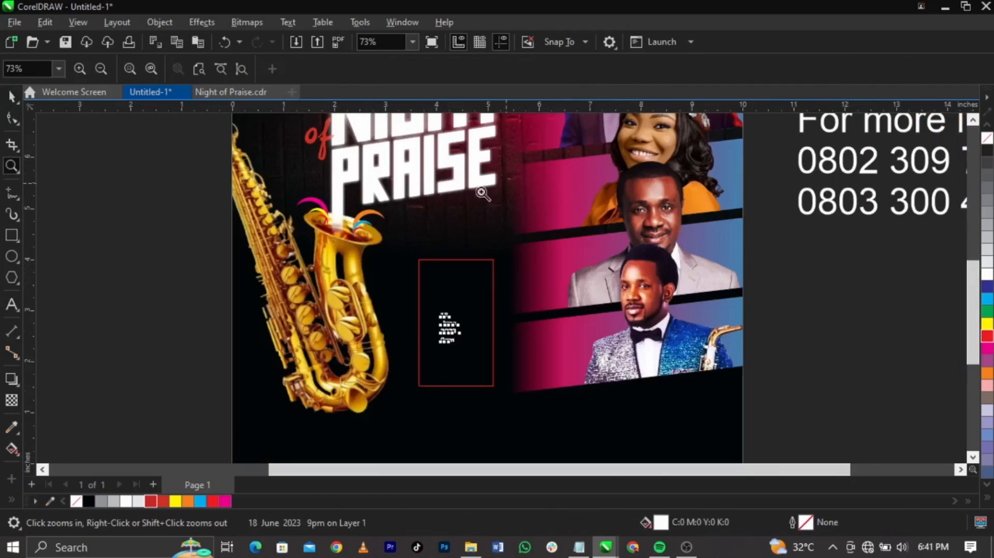
{"action": "left_click_drag", "start_coordinate": [369, 245], "coordinate": [575, 422]}
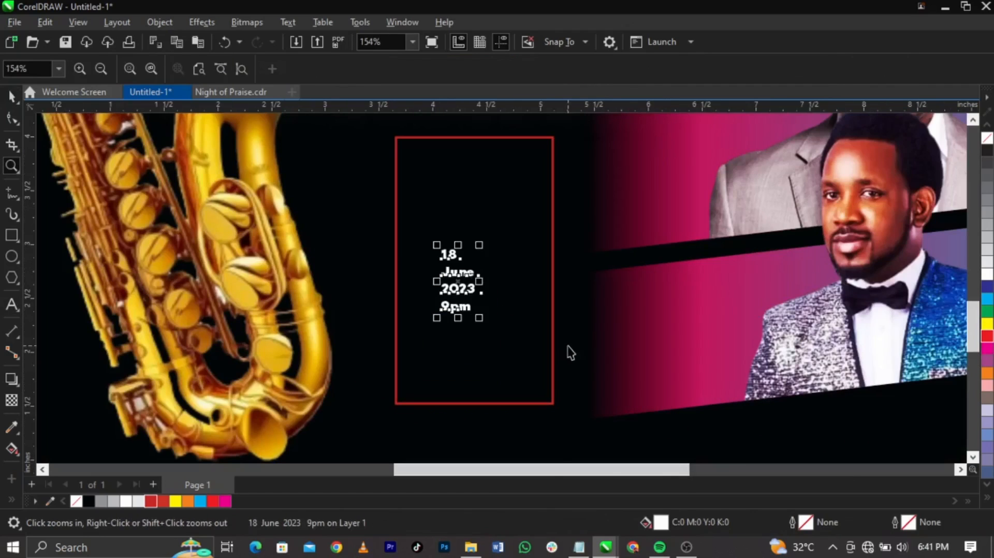
{"action": "key", "text": "space"}
{"action": "key", "text": "ctrl+k"}
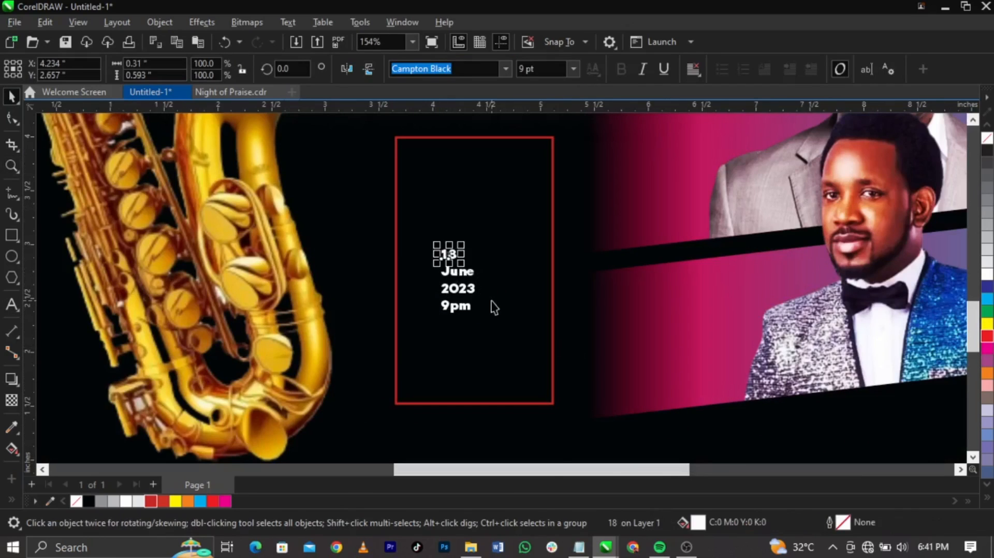
- Enlarge the 18 to about 1.07 by 0.68 inches, place it in the upper part of the red frame, and fill it red
{"action": "left_click_drag", "start_coordinate": [459, 245], "coordinate": [561, 181]}
{"action": "left_click_drag", "start_coordinate": [534, 223], "coordinate": [514, 199]}
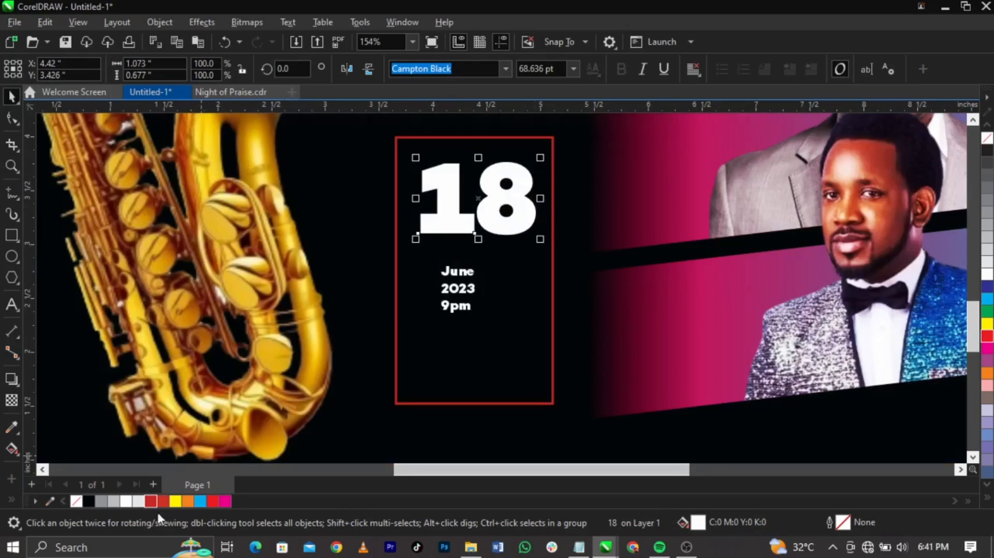
{"action": "left_click", "coordinate": [153, 504]}
{"action": "left_click_drag", "start_coordinate": [509, 203], "coordinate": [509, 201]}
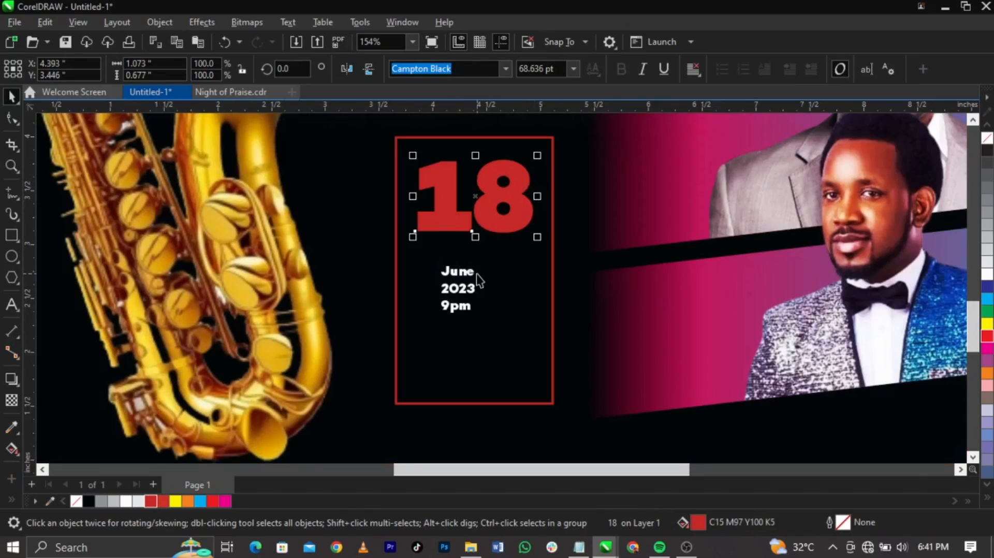
- Change June to uppercase, scale it to about 31 pt, and place it directly under the 18
{"action": "left_click", "coordinate": [471, 273]}
{"action": "left_click_drag", "start_coordinate": [479, 281], "coordinate": [593, 325]}
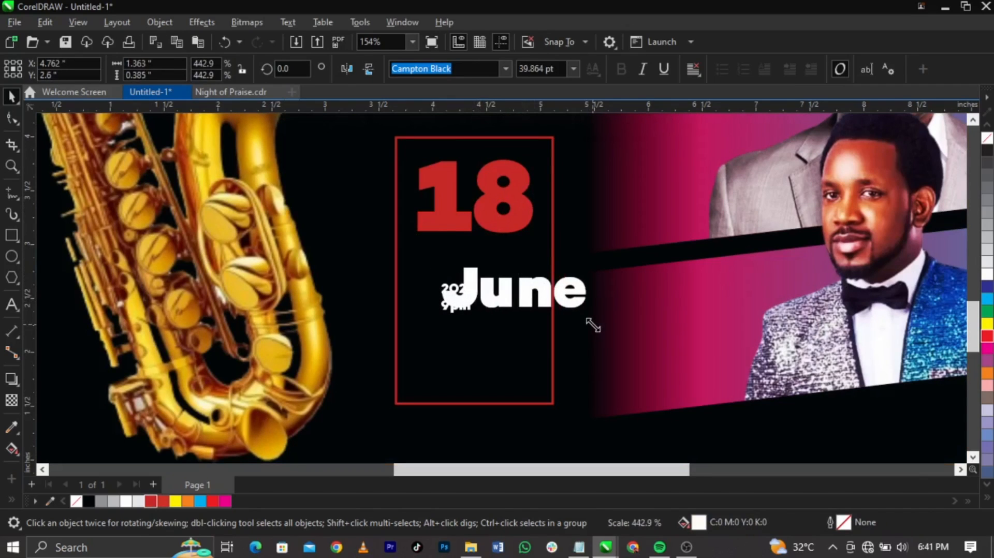
{"action": "double_click", "coordinate": [576, 303]}
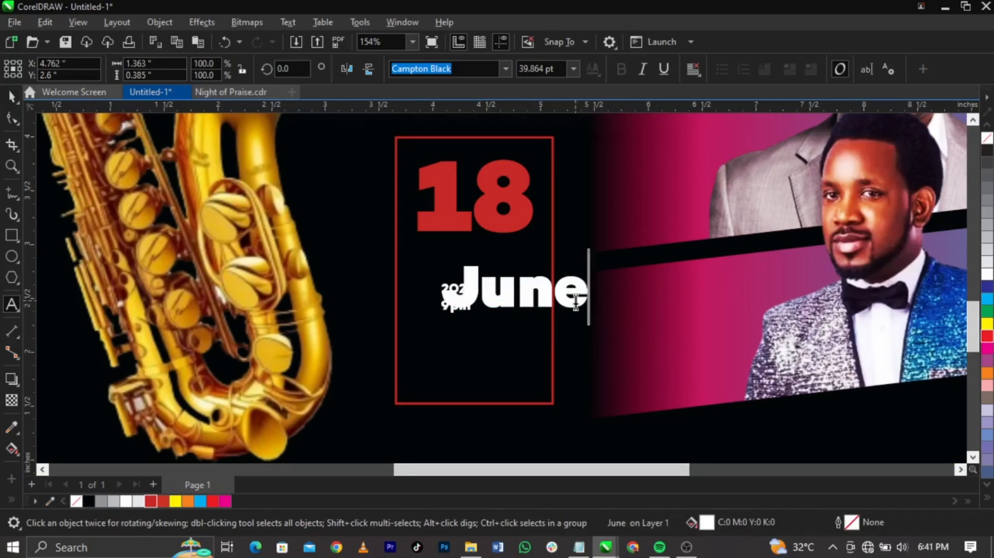
{"action": "key", "text": "ctrl+a"}
{"action": "key", "text": "shift+F3"}
{"action": "key", "text": "u"}
{"action": "key", "text": "Return"}
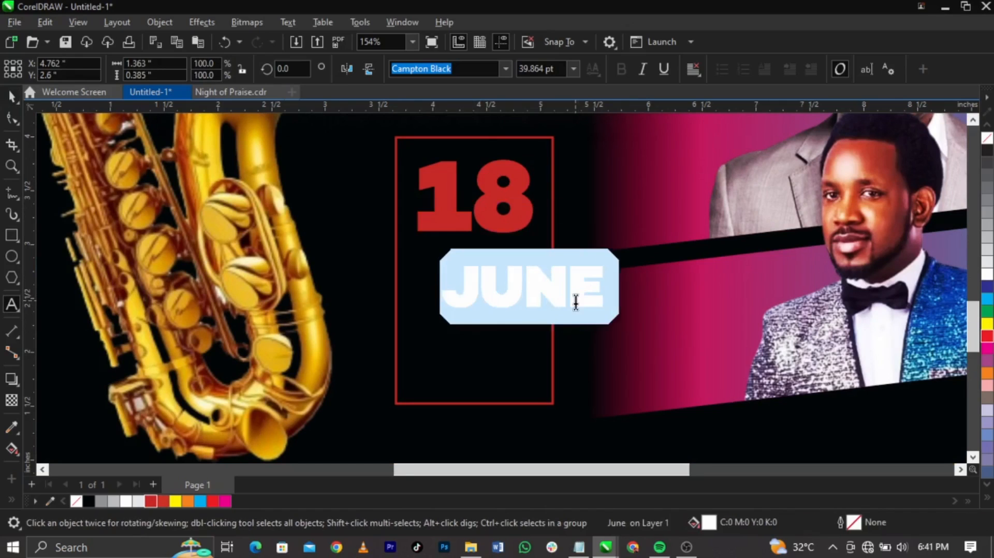
{"action": "key", "text": "ctrl+space"}
{"action": "left_click_drag", "start_coordinate": [580, 294], "coordinate": [541, 285]}
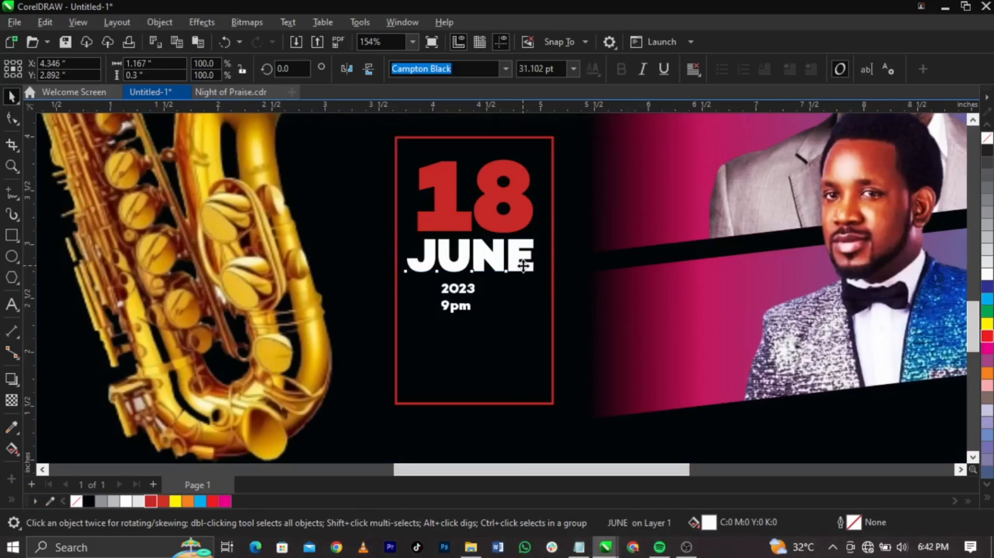
- Move 9pm down inside the frame, then enlarge 2023 to roughly the width of JUNE and place it directly below
{"action": "left_click_drag", "start_coordinate": [468, 312], "coordinate": [480, 365]}
{"action": "left_click", "coordinate": [473, 283]}
{"action": "left_click_drag", "start_coordinate": [478, 297], "coordinate": [588, 359]}
{"action": "left_click_drag", "start_coordinate": [569, 315], "coordinate": [541, 315]}
- Centre JUNE and 2023 under the 18, scale the three together to about 1.09 by 1.27 inches, and nudge them up
{"action": "left_click", "coordinate": [522, 265], "text": "shift"}
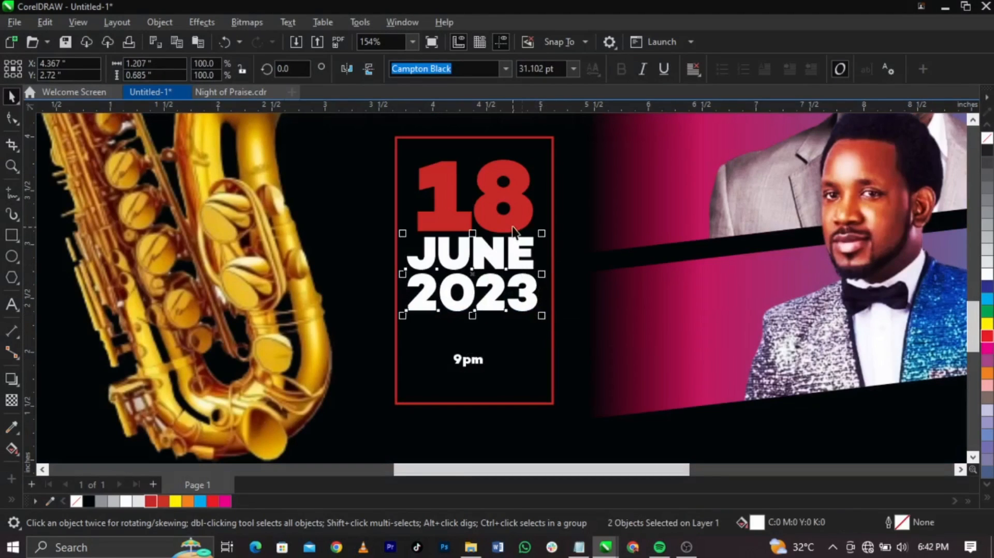
{"action": "left_click", "coordinate": [514, 228], "text": "shift"}
{"action": "key", "text": "c"}
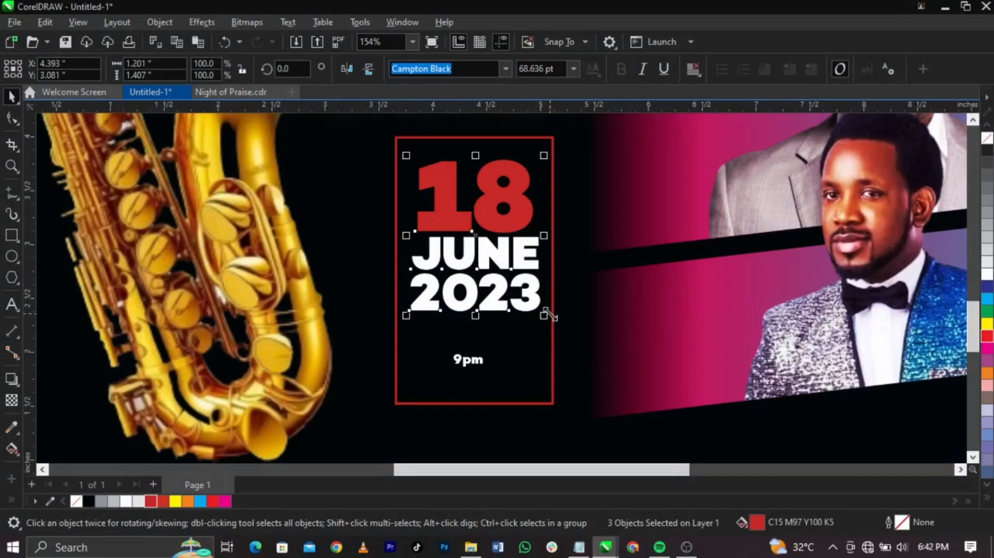
{"action": "left_click_drag", "start_coordinate": [549, 314], "coordinate": [541, 308]}
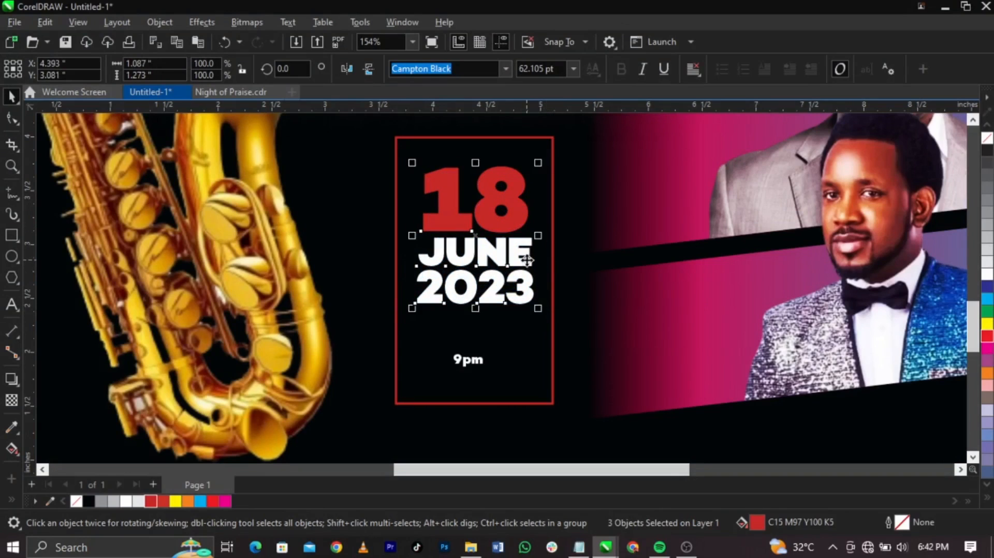
{"action": "left_click_drag", "start_coordinate": [526, 260], "coordinate": [527, 255]}
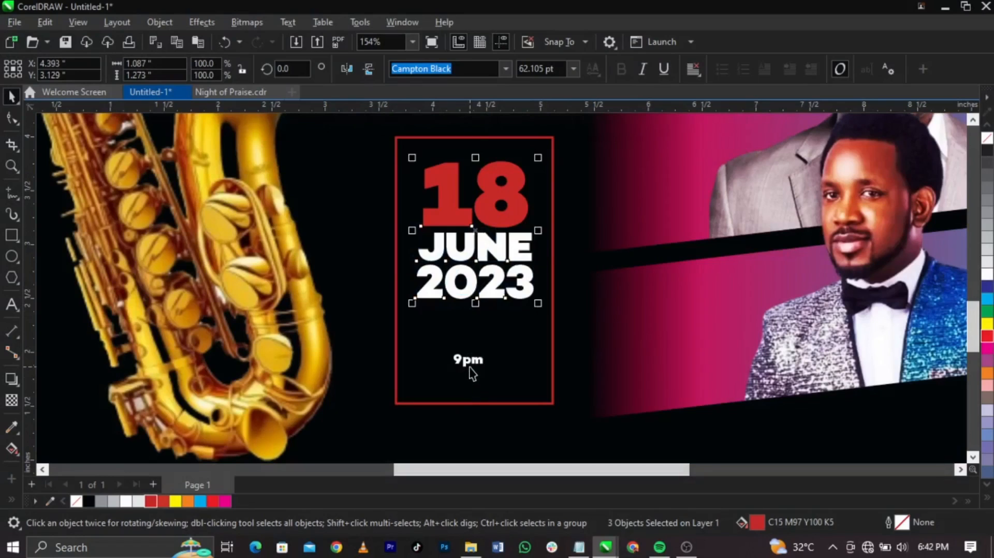
- Change 9pm to uppercase, enlarge it to about 39 pt, and place it in the lower part of the red frame
{"action": "double_click", "coordinate": [471, 368]}
{"action": "left_click", "coordinate": [470, 369]}
{"action": "key", "text": "shift+F3"}
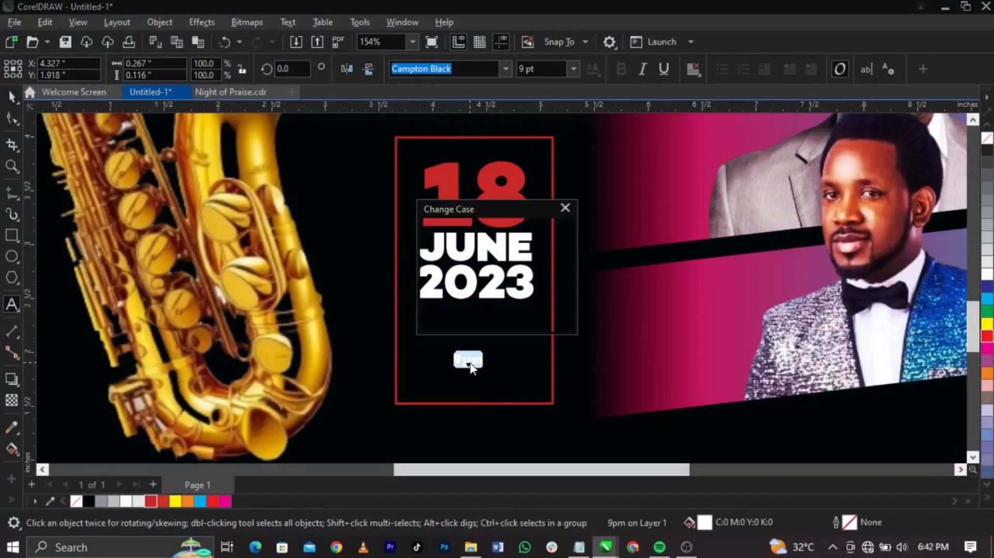
{"action": "key", "text": "Return"}
{"action": "left_click_drag", "start_coordinate": [486, 350], "coordinate": [580, 310]}
{"action": "left_click_drag", "start_coordinate": [534, 358], "coordinate": [493, 372]}
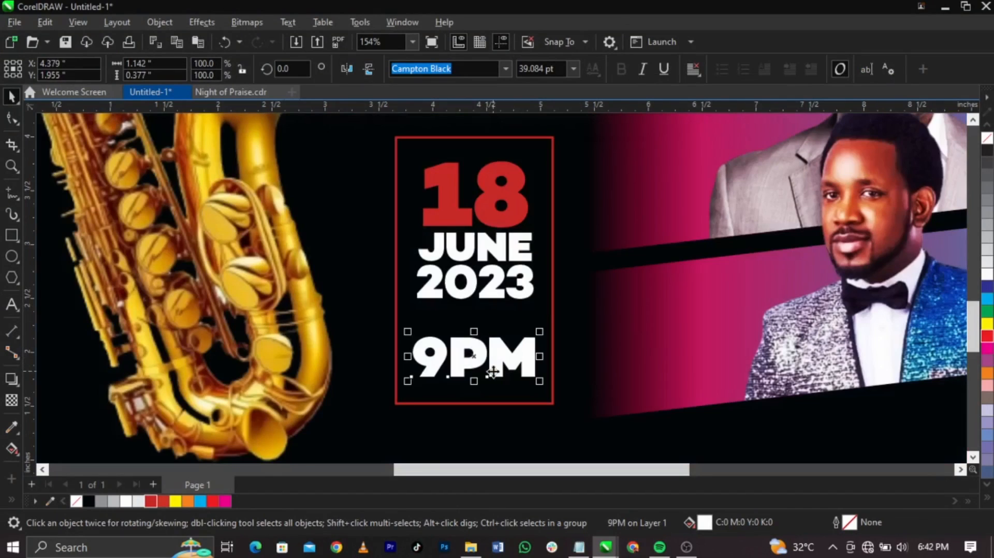
- Draw a thin rectangle about 1.06 by 0.02 inches between 2023 and 9PM, fill it cyan, and remove its outline
{"action": "left_click", "coordinate": [11, 236]}
{"action": "left_click_drag", "start_coordinate": [417, 315], "coordinate": [534, 318]}
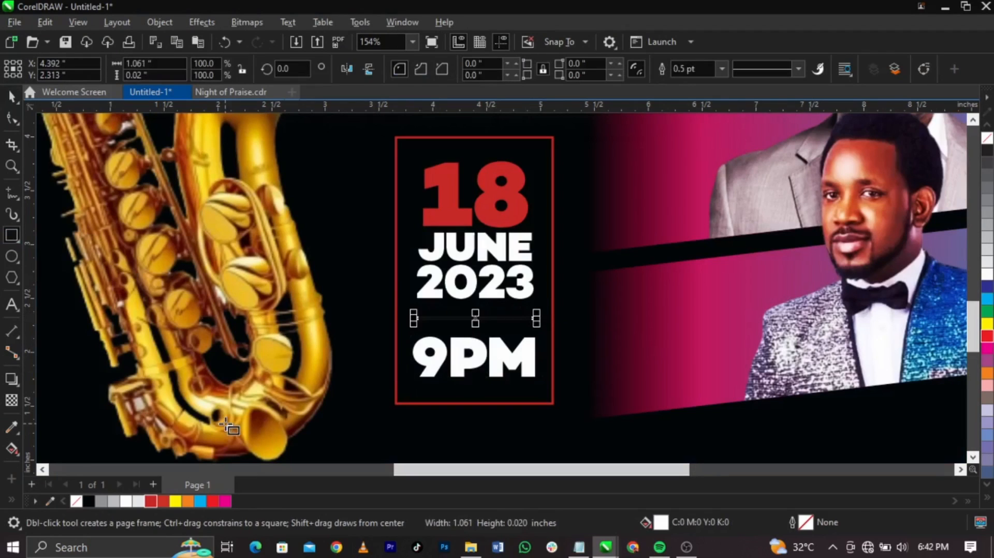
{"action": "key", "text": "space"}
{"action": "left_click", "coordinate": [197, 502]}
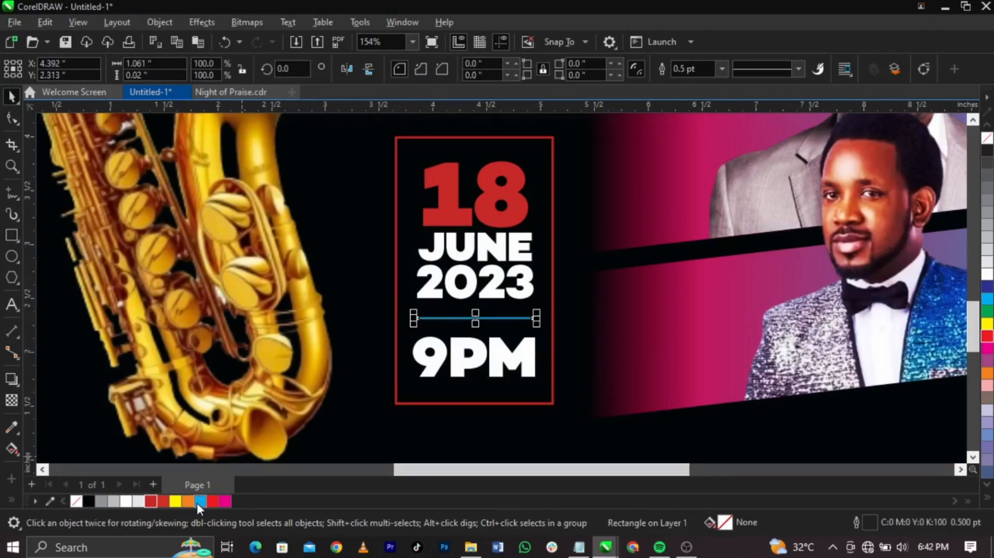
{"action": "right_click", "coordinate": [76, 501]}
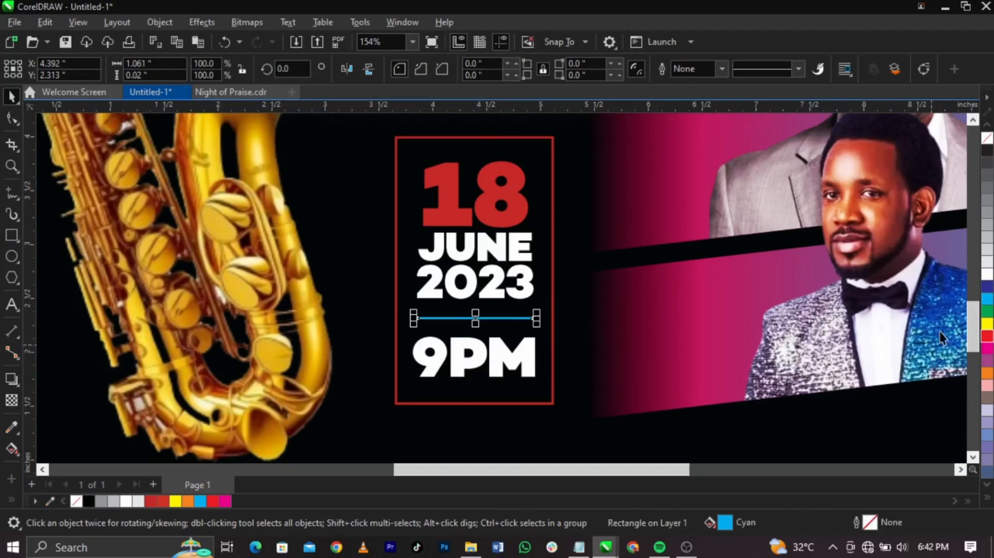
{"action": "left_click", "coordinate": [922, 318]}
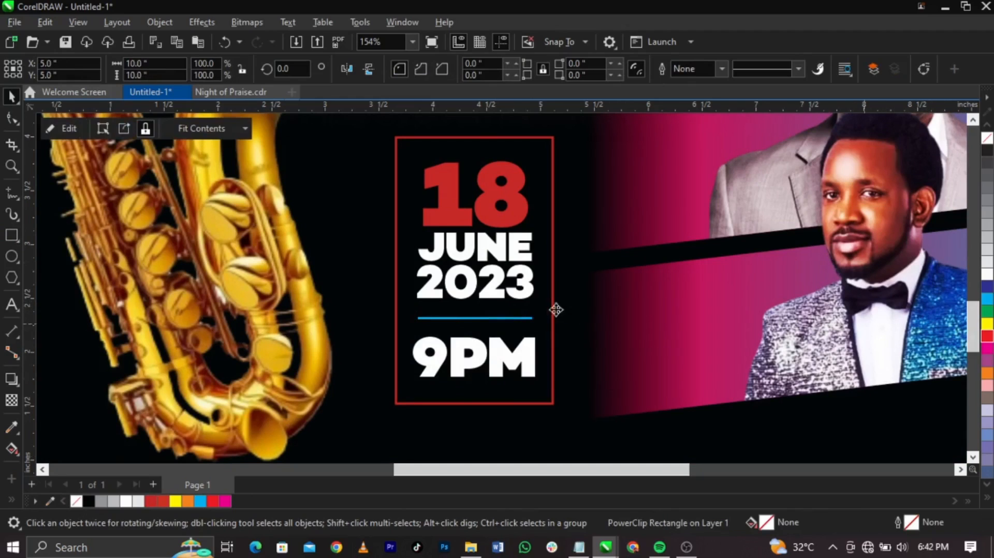
- Align the cyan line, 9PM, 2023 and JUNE on the horizontal centre of the 18
{"action": "left_click", "coordinate": [499, 318]}
{"action": "left_click", "coordinate": [503, 349], "text": "shift"}
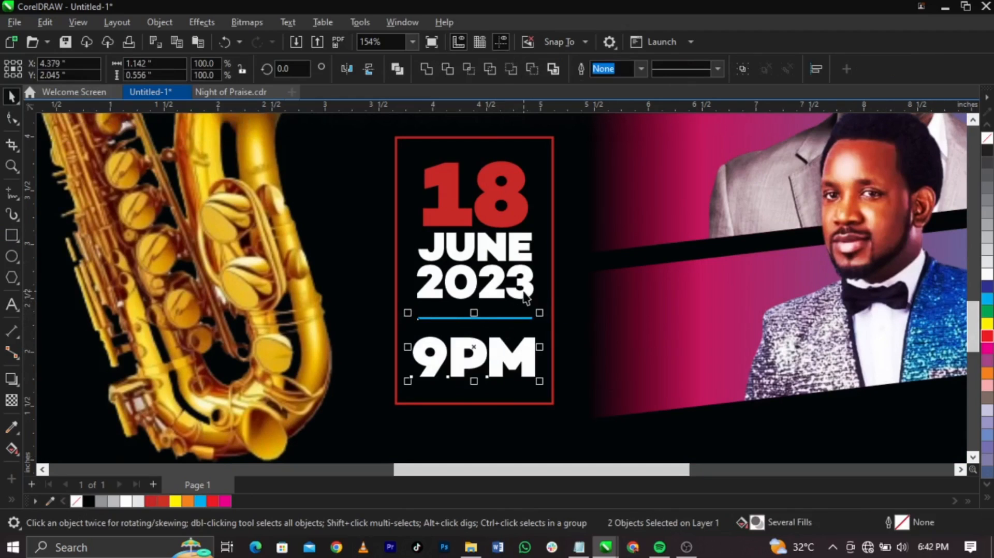
{"action": "left_click", "coordinate": [525, 293], "text": "shift"}
{"action": "left_click", "coordinate": [523, 259], "text": "shift"}
{"action": "left_click", "coordinate": [511, 215], "text": "shift"}
{"action": "scroll", "coordinate": [510, 215], "scroll_direction": "down", "scroll_amount": 2}
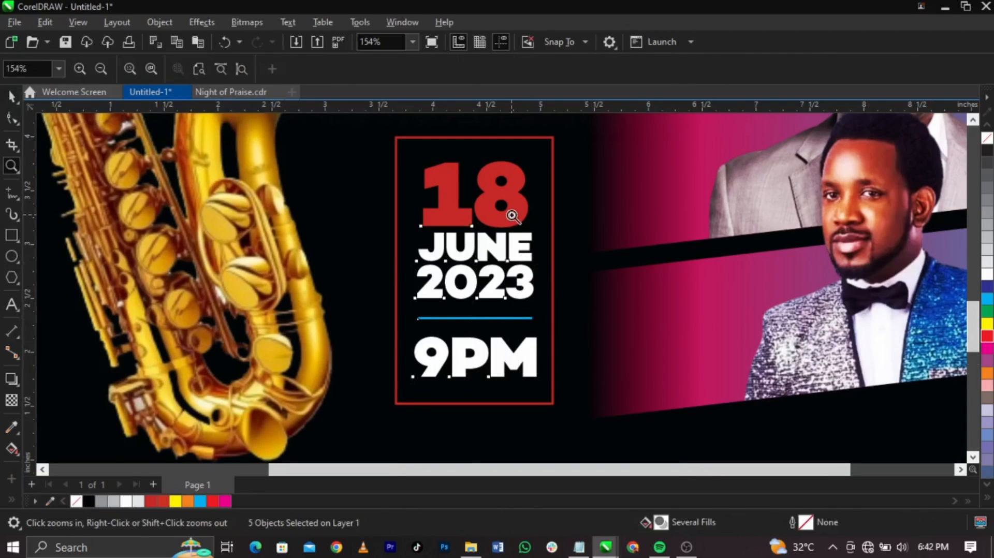
- Examine the flyer's overall composition around the title, saxophone, framed date and portraits
{"action": "left_click", "coordinate": [758, 285]}
{"action": "scroll", "coordinate": [759, 285], "scroll_direction": "down", "scroll_amount": 1}
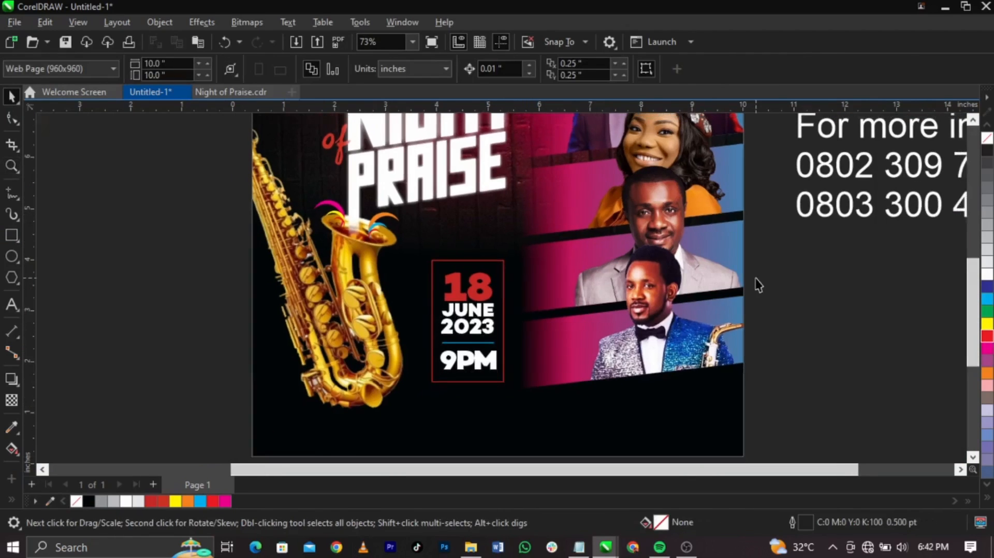
{"action": "left_click", "coordinate": [716, 306]}
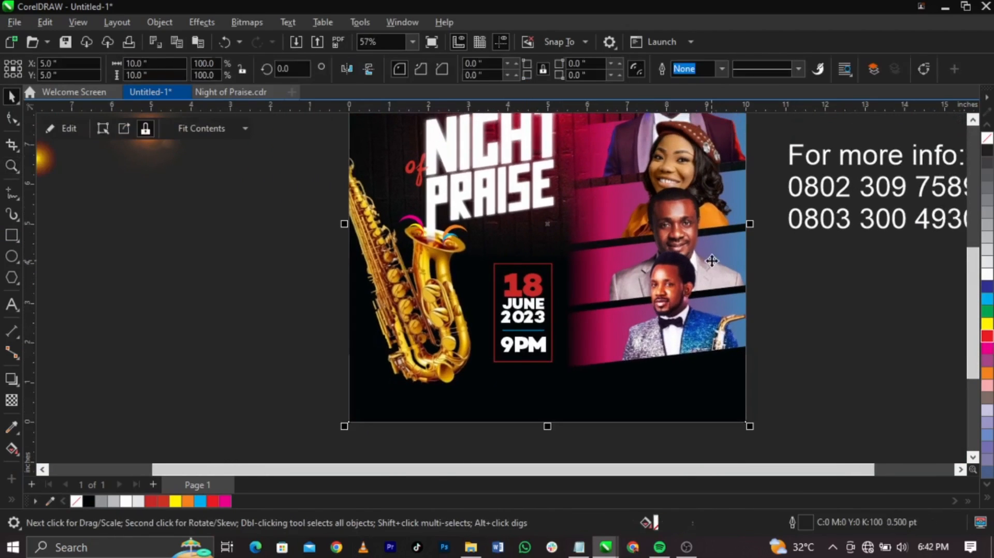
{"action": "scroll", "coordinate": [733, 165], "scroll_direction": "up", "scroll_amount": 2}
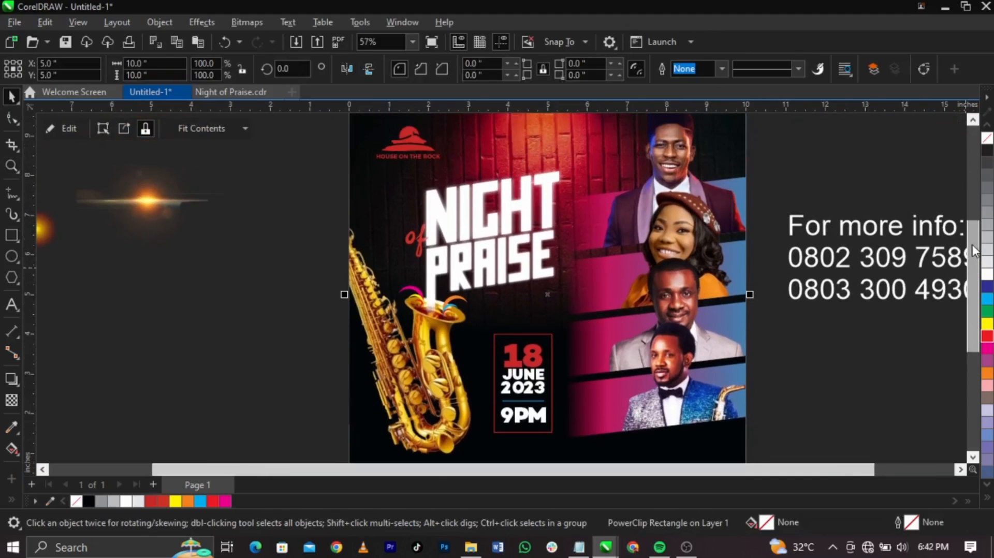
{"action": "key", "text": "Escape"}
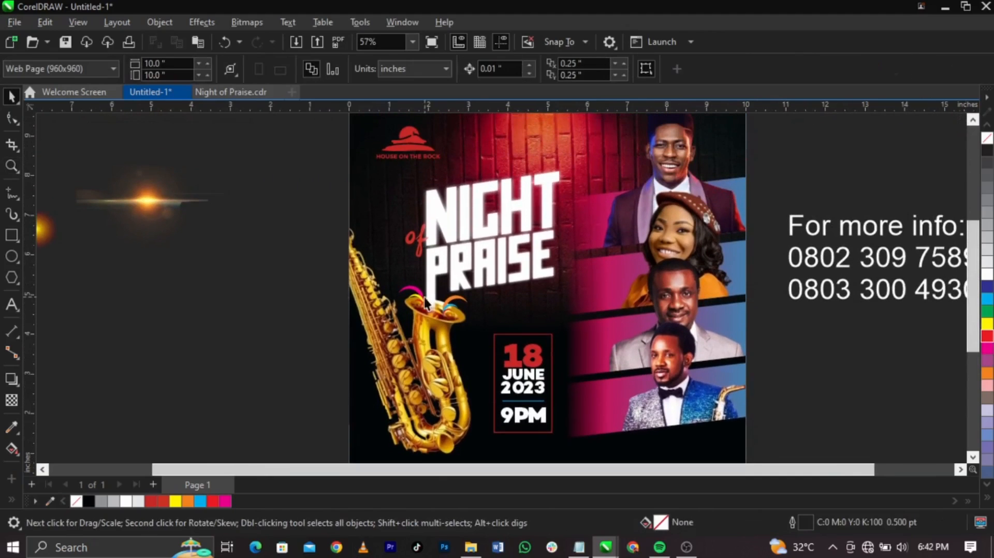
{"action": "key", "text": "z"}
{"action": "right_click", "coordinate": [610, 285]}
{"action": "left_click_drag", "start_coordinate": [355, 239], "coordinate": [673, 404]}
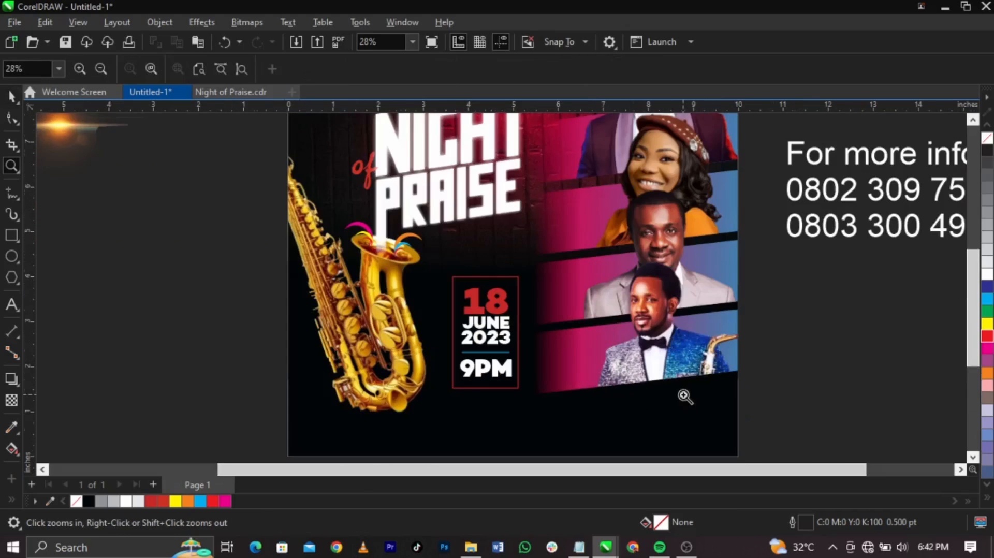
{"action": "key", "text": "space"}
{"action": "left_click", "coordinate": [415, 363]}
{"action": "key", "text": "Escape"}
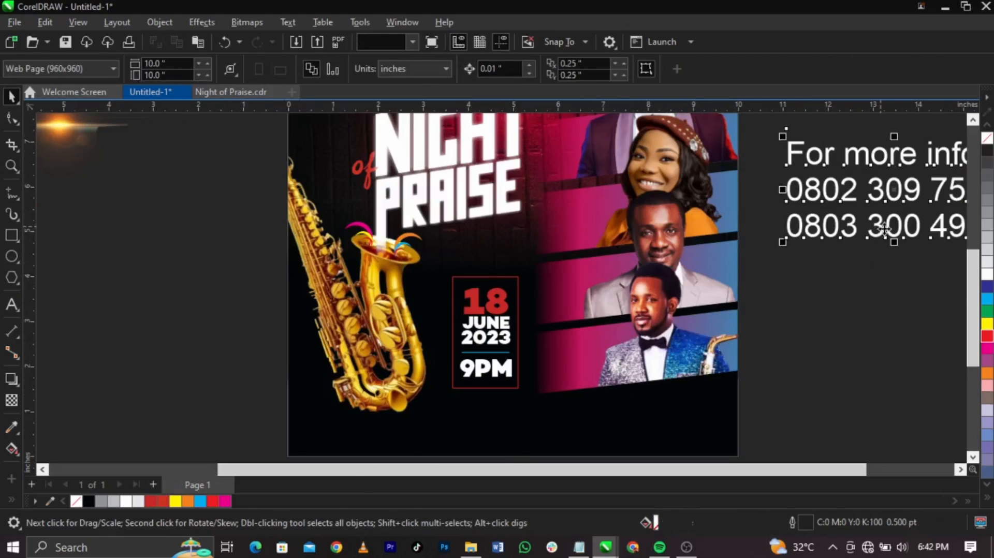
- Move the contact text onto the flyer and remove the blank lines above "For more info:"
{"action": "left_click_drag", "start_coordinate": [890, 234], "coordinate": [523, 445]}
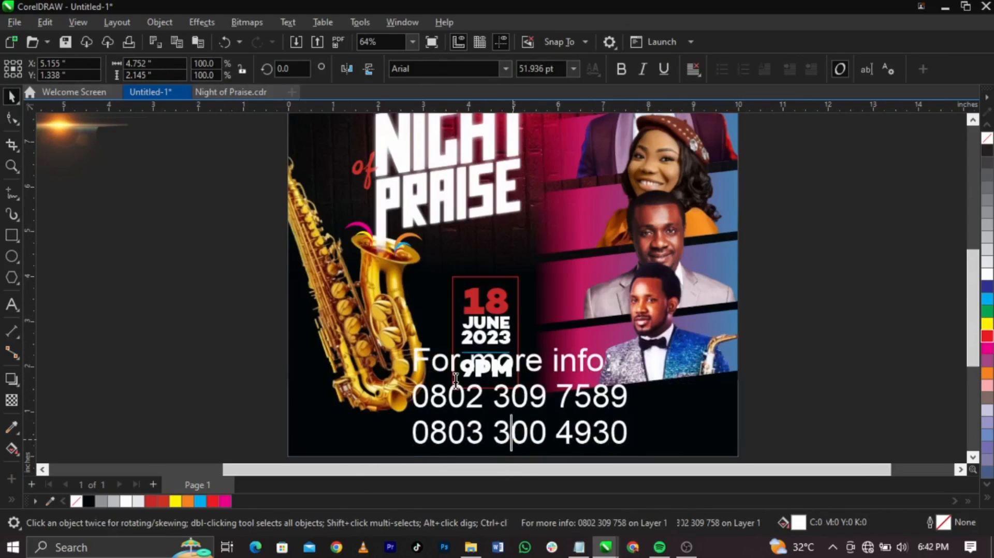
{"action": "double_click", "coordinate": [511, 434]}
{"action": "left_click", "coordinate": [420, 362]}
{"action": "key", "text": "BackSpace"}
{"action": "key", "text": "BackSpace"}
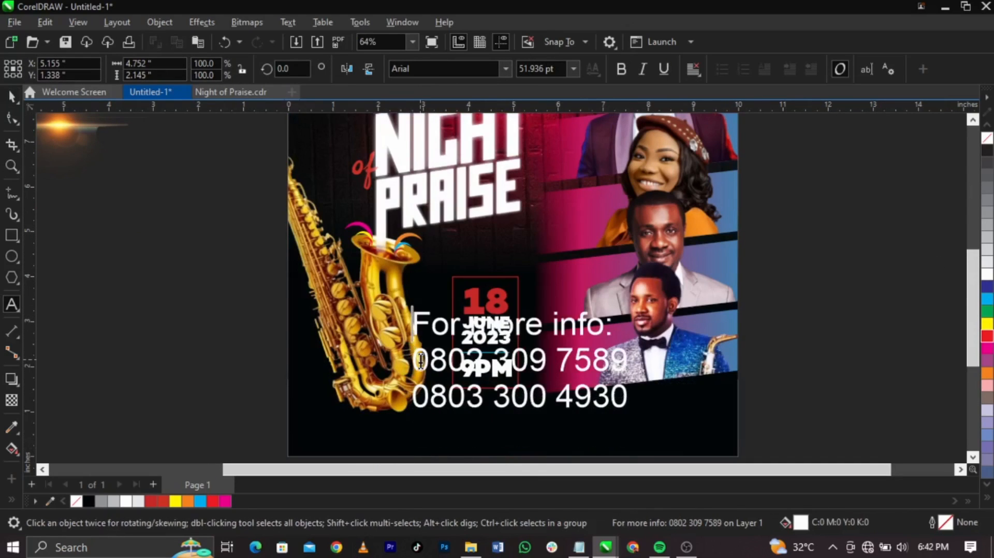
{"action": "key", "text": "ctrl+space"}
{"action": "key", "text": "ctrl+space"}
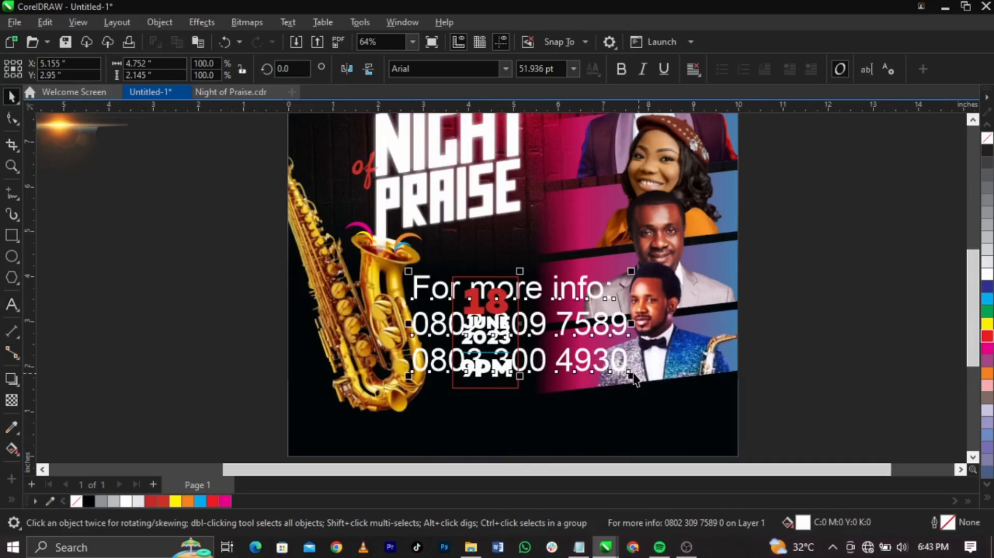
- Shrink the contact text to about 9.6 pt and place it just beneath the red date frame
{"action": "left_click_drag", "start_coordinate": [632, 376], "coordinate": [490, 416]}
{"action": "key", "text": "z"}
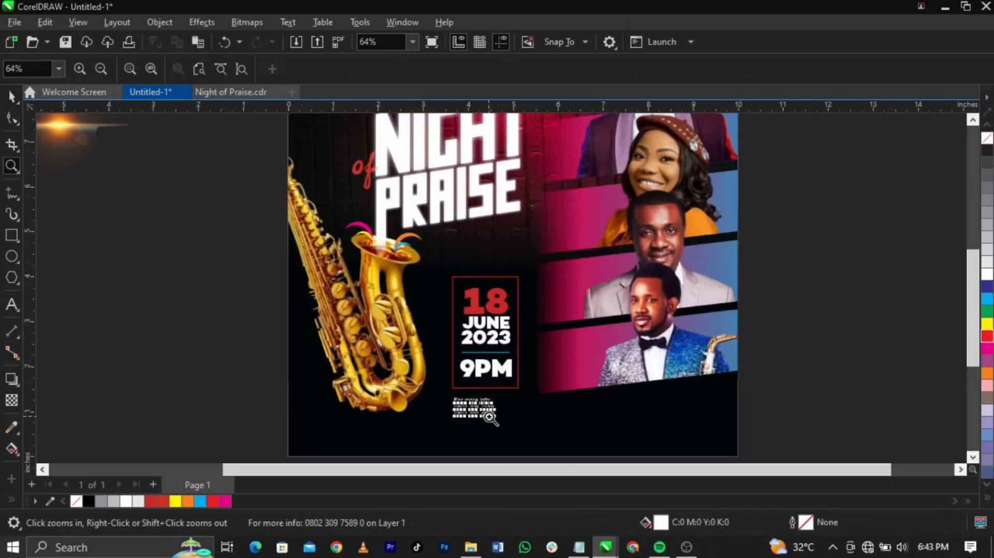
{"action": "left_click_drag", "start_coordinate": [401, 359], "coordinate": [595, 437]}
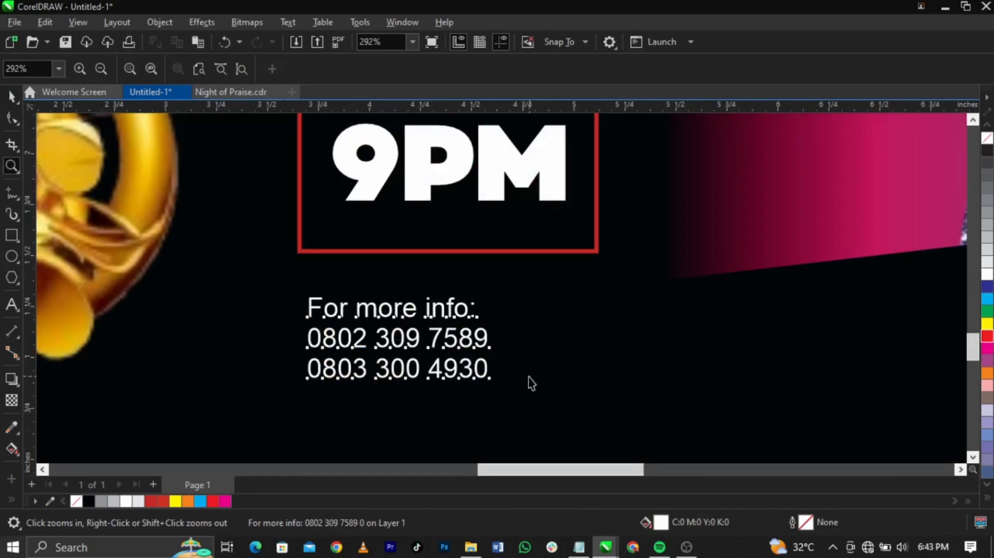
{"action": "key", "text": "space"}
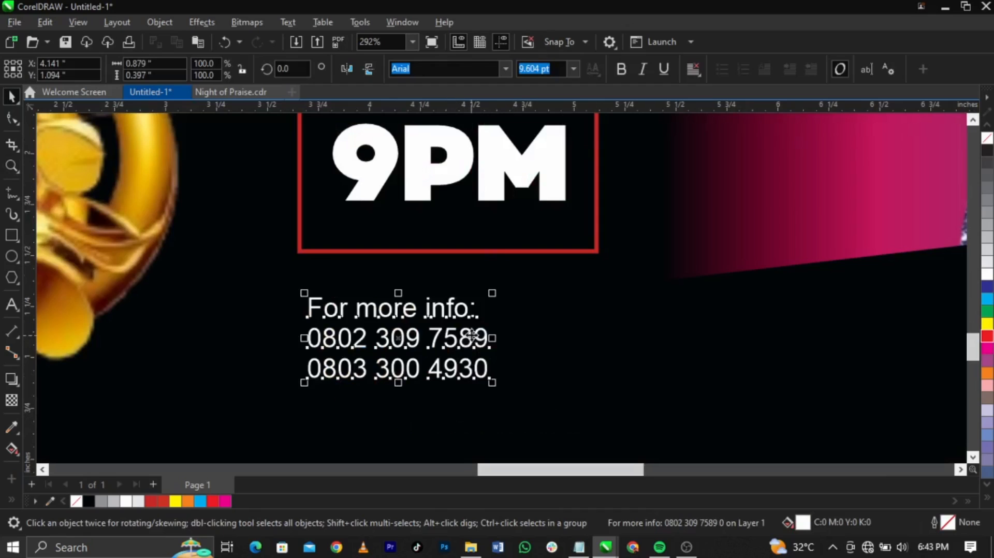
- Copy and remove the "For more info:" line from the contact text, and set the remaining phone numbers in Campton Black
{"action": "double_click", "coordinate": [471, 313]}
{"action": "left_click_drag", "start_coordinate": [471, 314], "coordinate": [282, 317]}
{"action": "key", "text": "ctrl+c"}
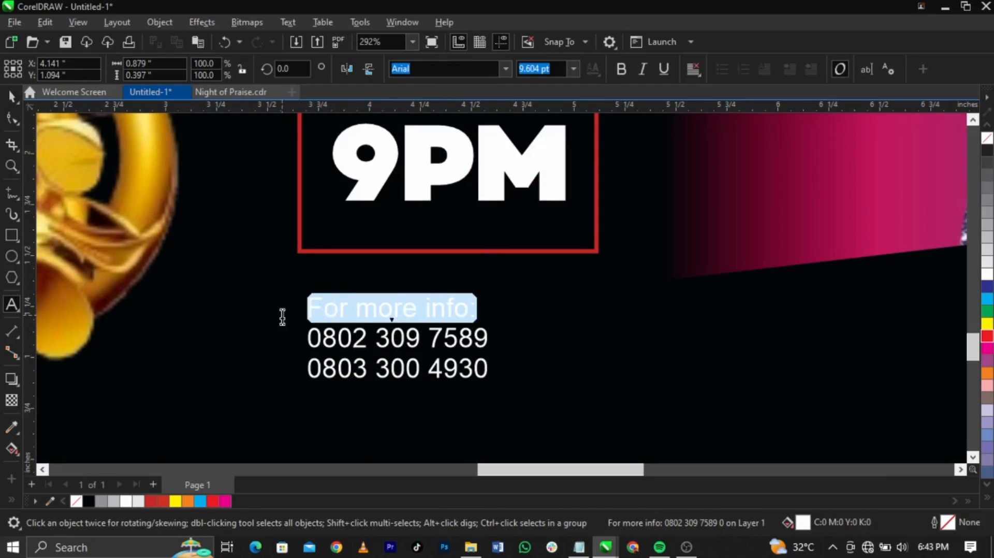
{"action": "key", "text": "Delete"}
{"action": "key", "text": "ctrl+space"}
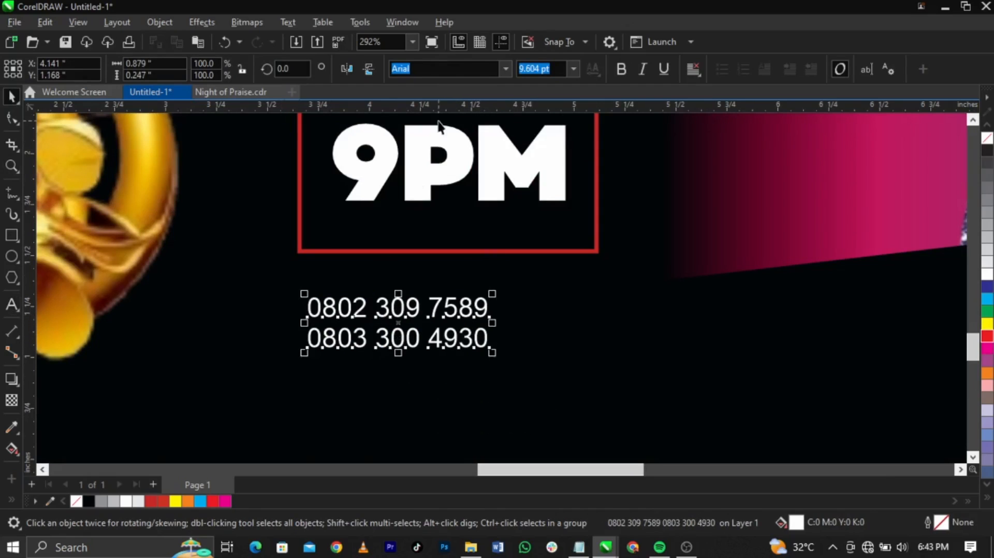
{"action": "left_click", "coordinate": [503, 73]}
{"action": "left_click", "coordinate": [460, 112]}
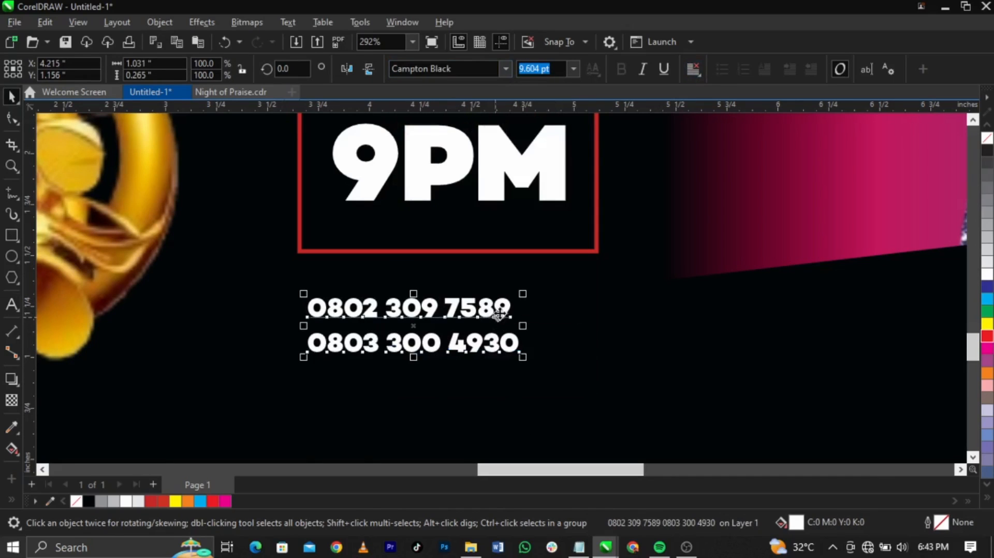
- Full-justify the two phone-number lines and enlarge them to about 13.8 pt so they span the red frame's width
{"action": "scroll", "coordinate": [506, 308], "scroll_direction": "up", "scroll_amount": 2}
{"action": "scroll", "coordinate": [507, 308], "scroll_direction": "up", "scroll_amount": 3}
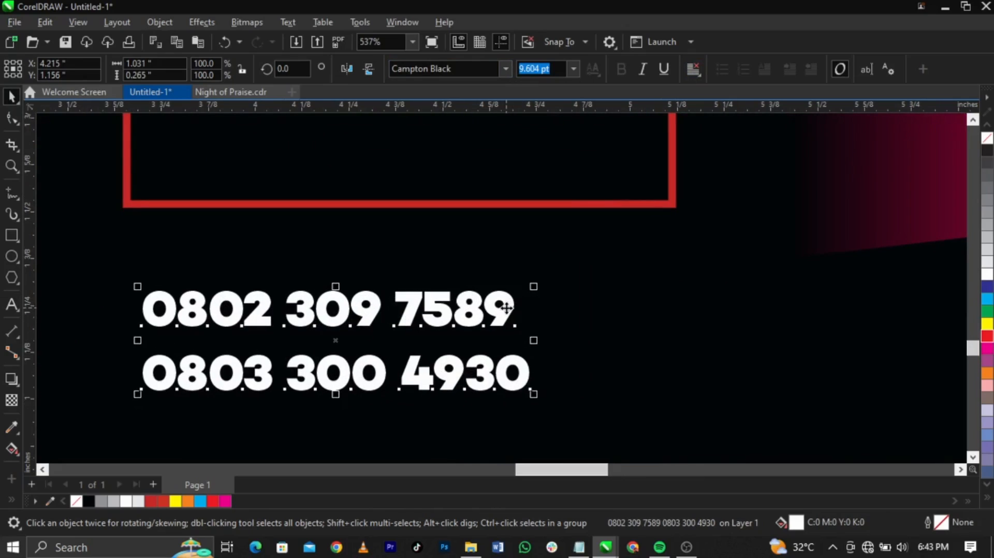
{"action": "left_click_drag", "start_coordinate": [33, 303], "coordinate": [533, 373]}
{"action": "left_click", "coordinate": [496, 315]}
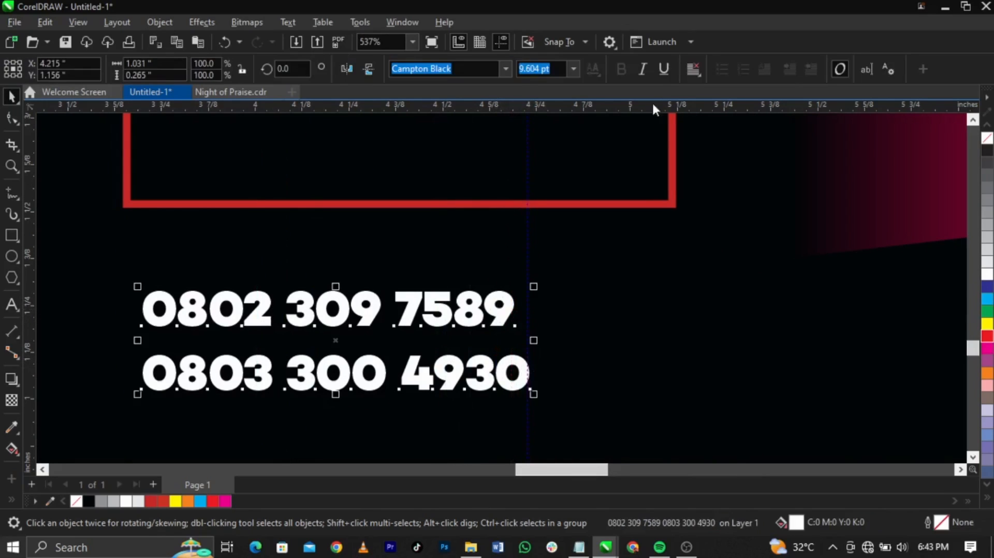
{"action": "left_click", "coordinate": [691, 72]}
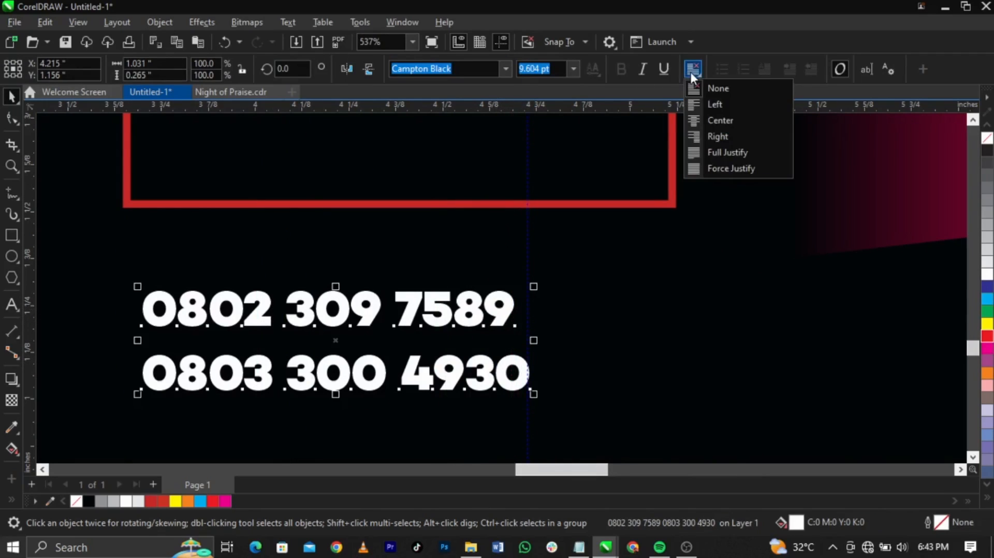
{"action": "left_click", "coordinate": [731, 151]}
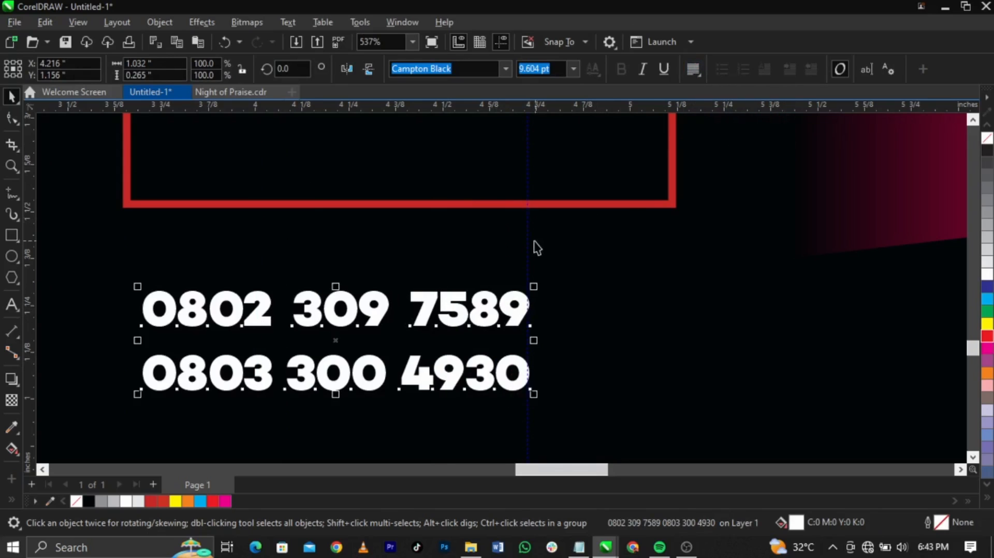
{"action": "key", "text": "Escape"}
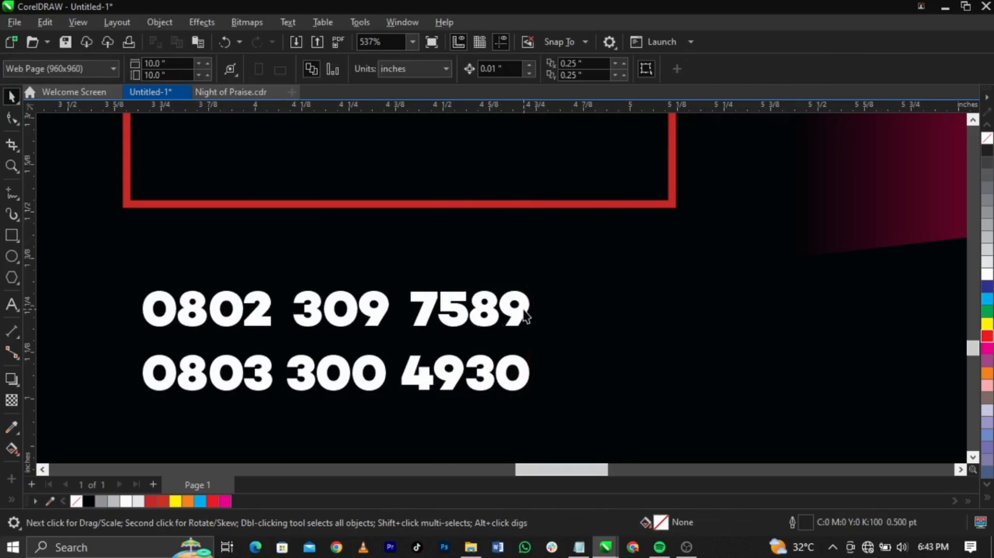
{"action": "left_click_drag", "start_coordinate": [524, 316], "coordinate": [505, 279]}
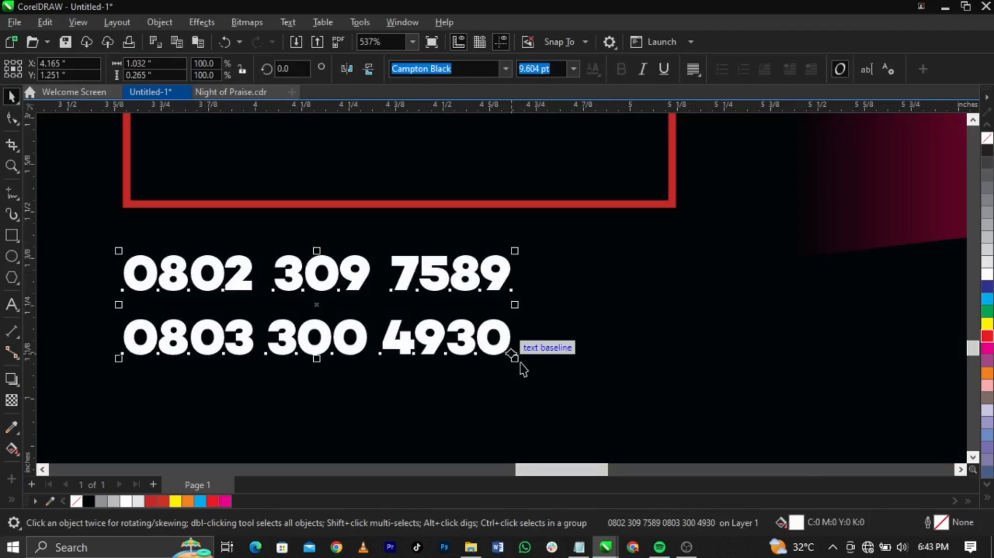
{"action": "left_click_drag", "start_coordinate": [523, 369], "coordinate": [689, 415]}
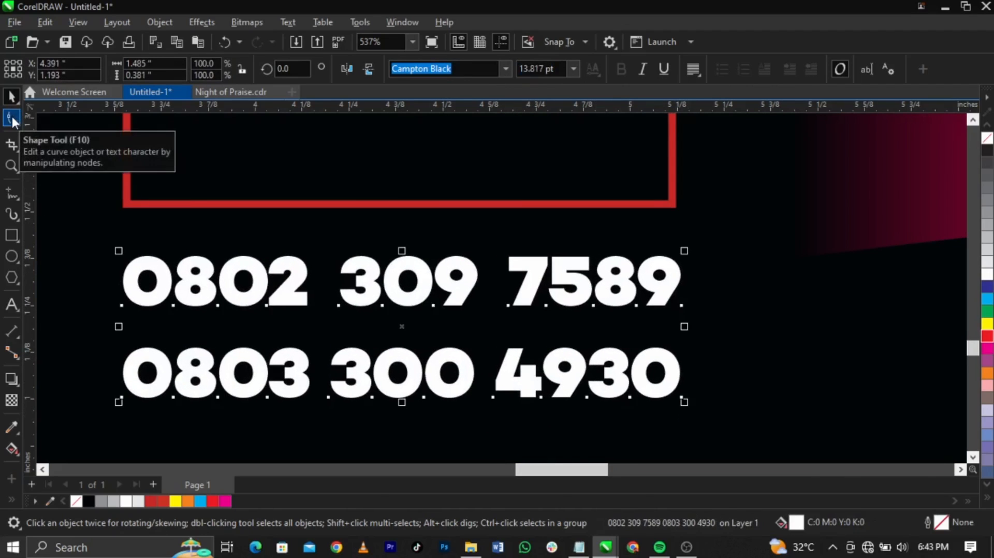
- Tighten the line spacing between the phone numbers, shift them slightly down, and fill them orange
{"action": "left_click", "coordinate": [12, 115]}
{"action": "left_click_drag", "start_coordinate": [117, 402], "coordinate": [117, 372]}
{"action": "key", "text": "space"}
{"action": "left_click_drag", "start_coordinate": [461, 327], "coordinate": [462, 363]}
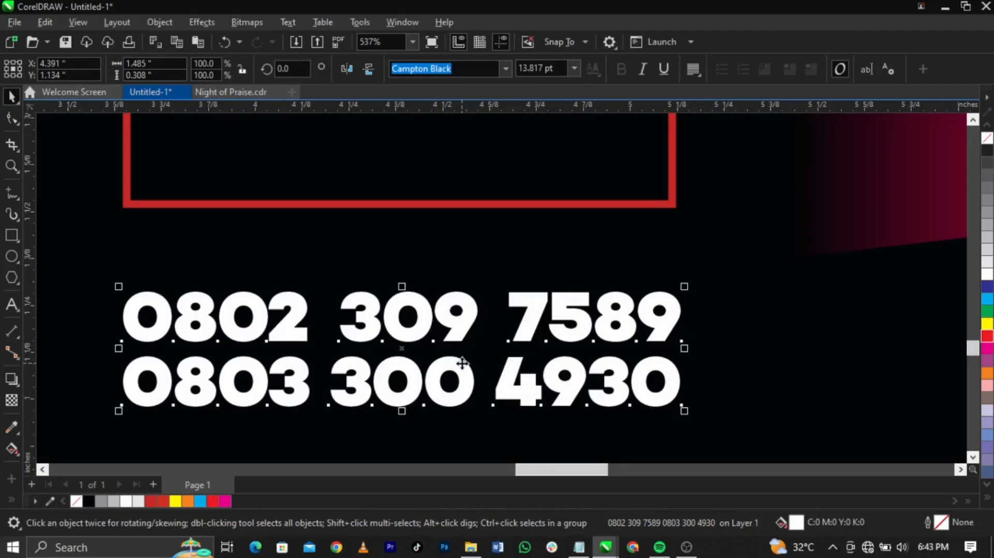
{"action": "left_click", "coordinate": [185, 503]}
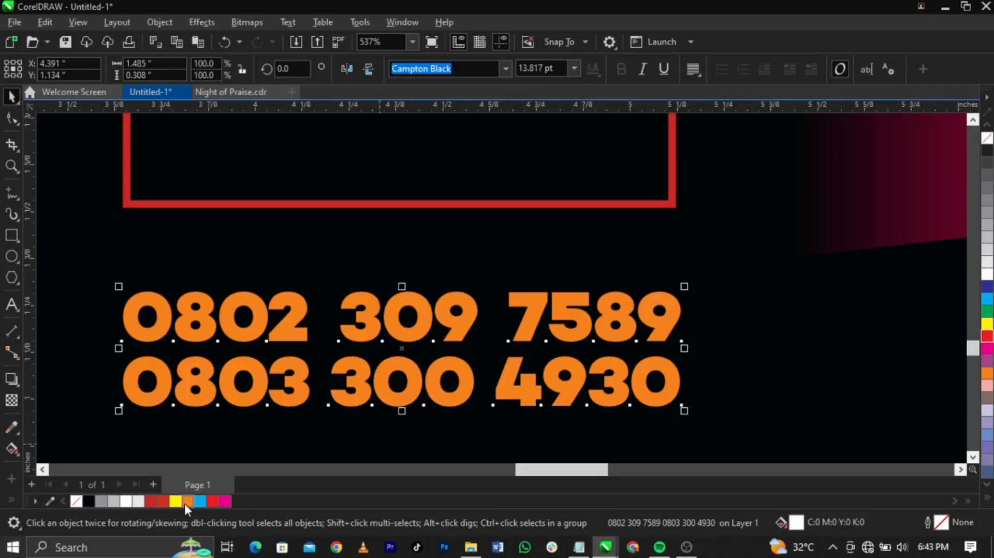
{"action": "left_click", "coordinate": [11, 305]}
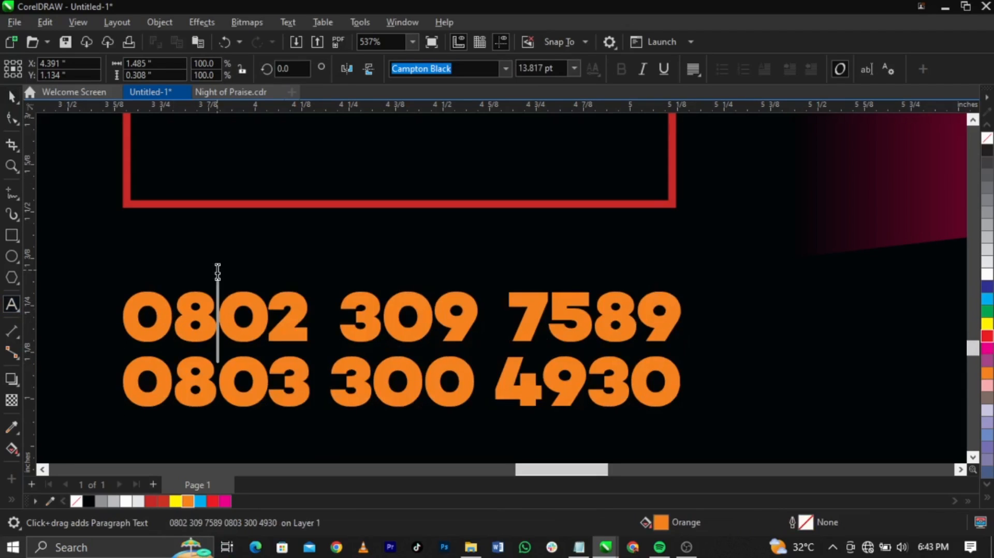
{"action": "key", "text": "ctrl+v"}
{"action": "key", "text": "ctrl+space"}
{"action": "key", "text": "ctrl+z"}
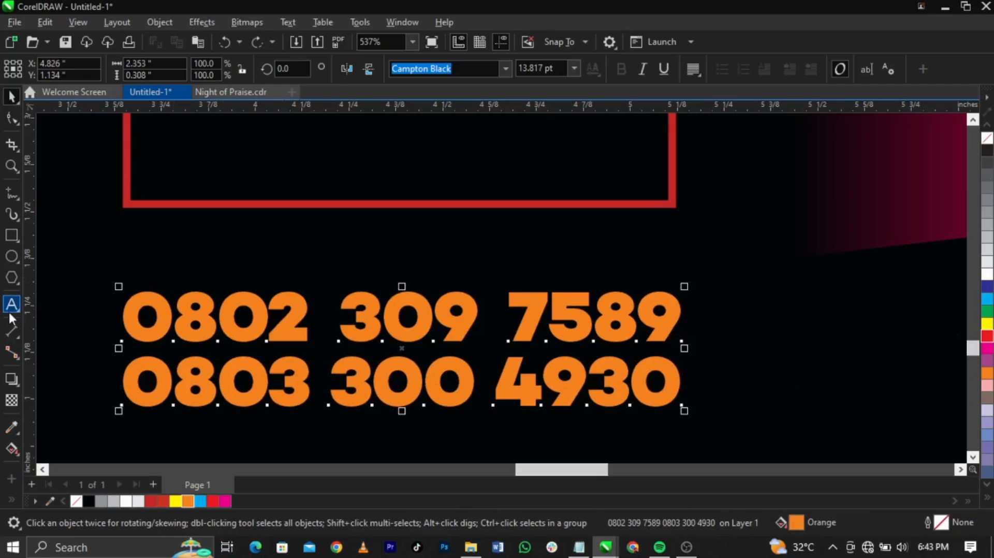
- Paste "For more info:" as separate text, shrink it to about 6.45 pt, and place it above the phone numbers
{"action": "left_click", "coordinate": [10, 312]}
{"action": "left_click", "coordinate": [80, 243]}
{"action": "key", "text": "ctrl+v"}
{"action": "key", "text": "ctrl+space"}
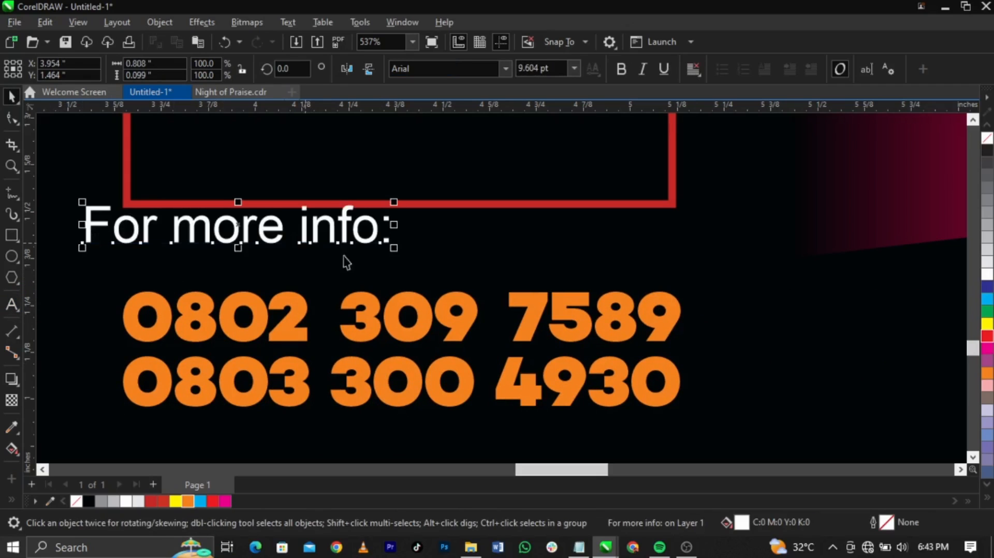
{"action": "left_click_drag", "start_coordinate": [396, 251], "coordinate": [326, 271]}
- Scale the framed date and contact text together to about 1.36 by 2.75 inches and place them between saxophone and portraits
{"action": "key", "text": "z"}
{"action": "right_click", "coordinate": [326, 271]}
{"action": "right_click", "coordinate": [482, 296]}
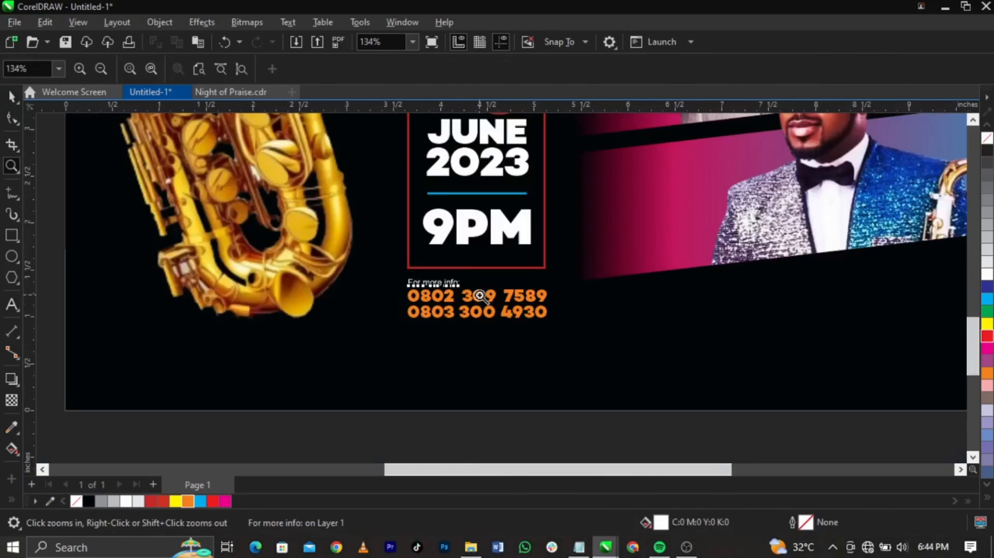
{"action": "right_click", "coordinate": [480, 295]}
{"action": "right_click", "coordinate": [480, 295]}
{"action": "key", "text": "space"}
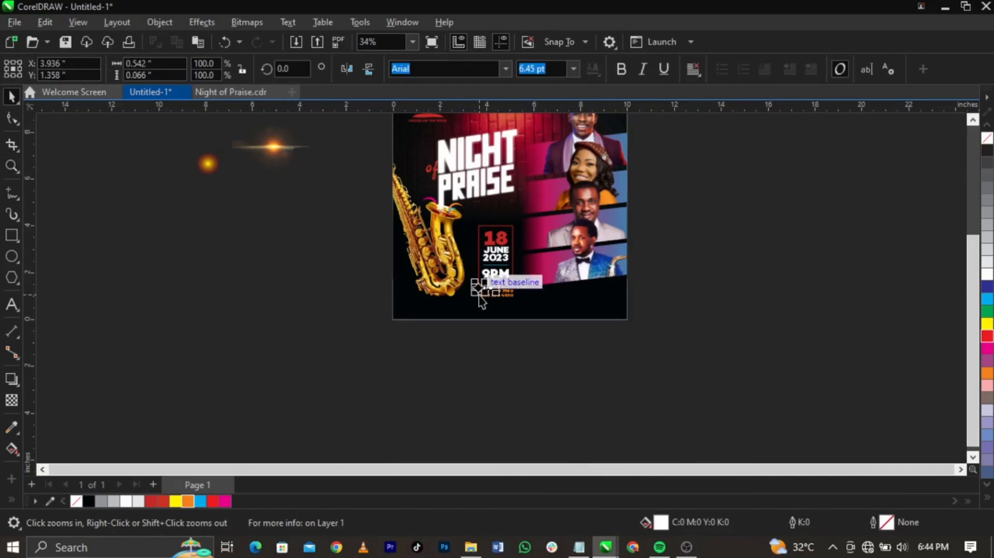
{"action": "left_click_drag", "start_coordinate": [562, 368], "coordinate": [463, 206]}
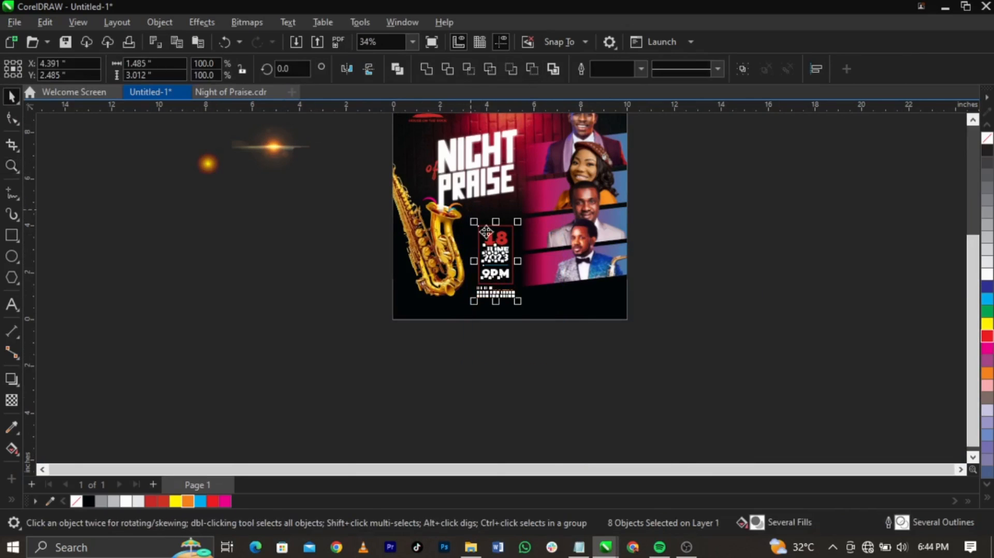
{"action": "scroll", "coordinate": [494, 257], "scroll_direction": "up", "scroll_amount": 1}
{"action": "left_click_drag", "start_coordinate": [500, 254], "coordinate": [500, 236]}
{"action": "left_click_drag", "start_coordinate": [460, 324], "coordinate": [465, 319]}
{"action": "left_click_drag", "start_coordinate": [500, 253], "coordinate": [493, 262]}
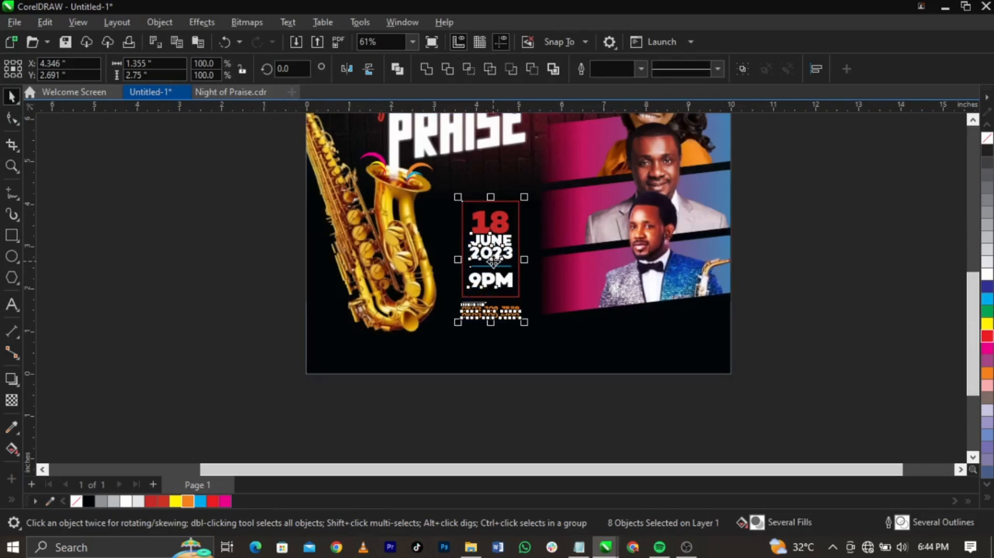
- Nudge the framed date and contact text together 0.06 inches up and 0.06 inches left
{"action": "key", "text": "Up"}
{"action": "key", "text": "Up"}
{"action": "key", "text": "Up"}
{"action": "key", "text": "Up"}
{"action": "key", "text": "Up"}
{"action": "key", "text": "Up"}
{"action": "key", "text": "Left"}
{"action": "key", "text": "Left"}
{"action": "key", "text": "Left"}
{"action": "key", "text": "Left"}
{"action": "key", "text": "Left"}
{"action": "key", "text": "Left"}
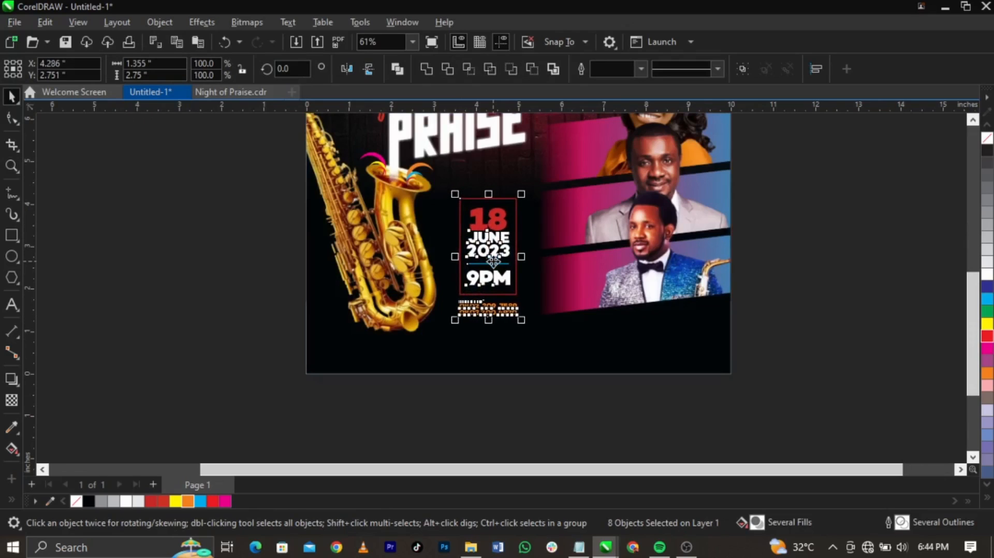
{"action": "left_click", "coordinate": [791, 313]}
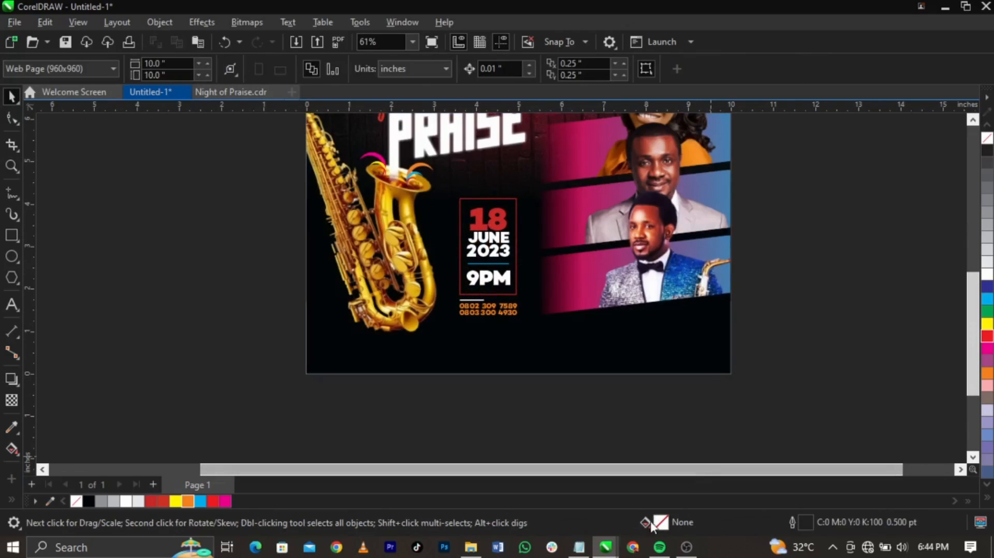
- Copy the "JIM GRAPHICS YOUTUBE CHANNEL - EDUCATIONAL PURPOSE" filler paragraph from Notepad and paste it as text at the flyer's bottom in CorelDRAW
{"action": "left_click", "coordinate": [579, 547]}
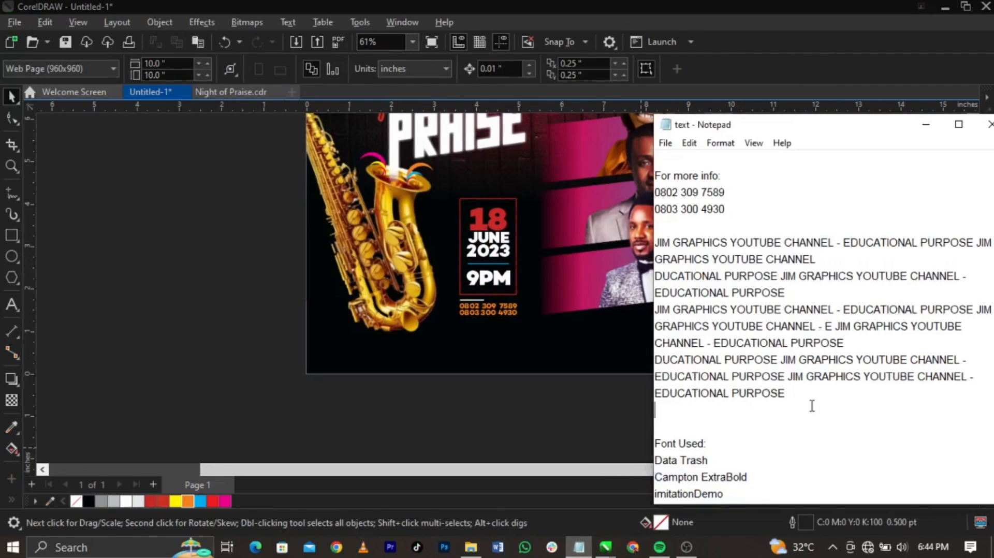
{"action": "left_click_drag", "start_coordinate": [813, 406], "coordinate": [638, 241]}
{"action": "left_click", "coordinate": [279, 335]}
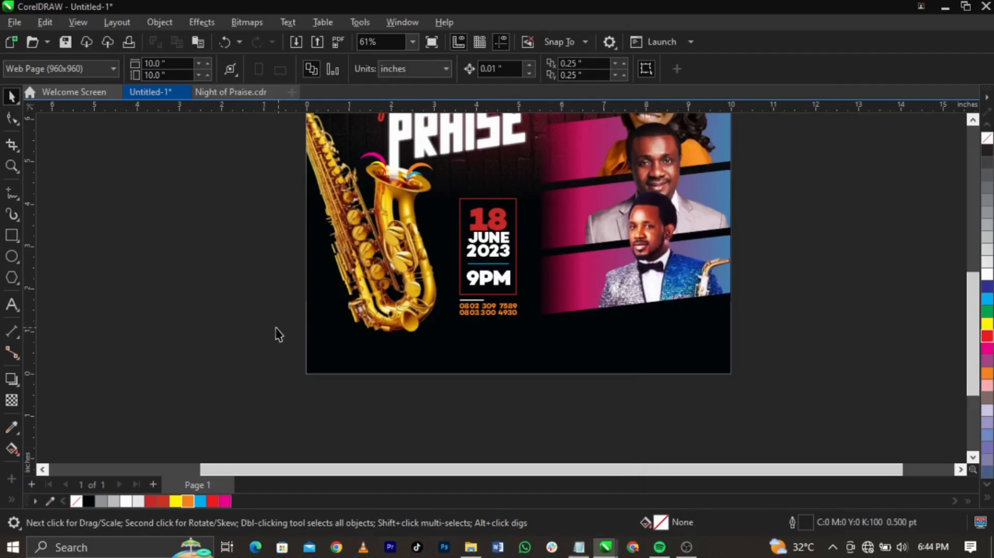
{"action": "left_click", "coordinate": [12, 304]}
{"action": "left_click", "coordinate": [457, 356]}
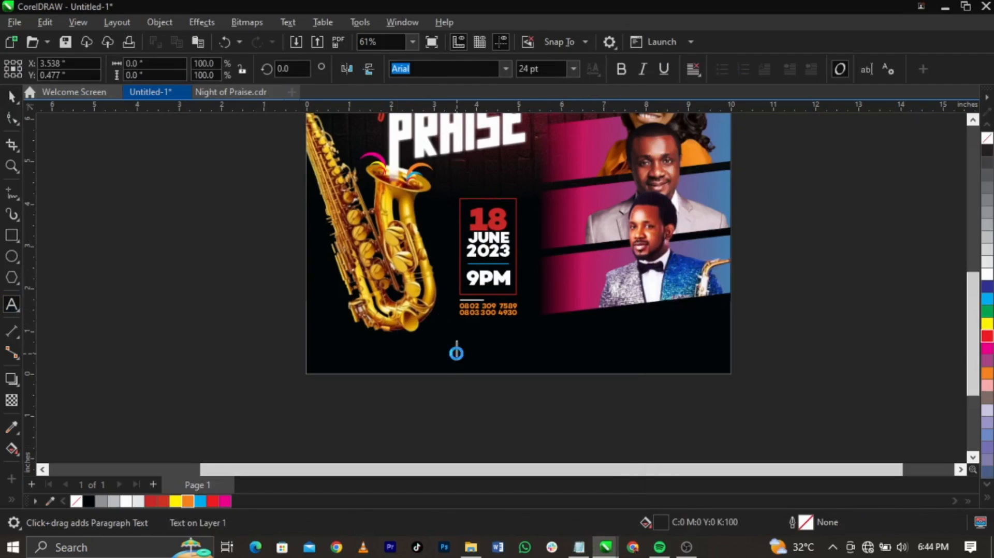
{"action": "key", "text": "ctrl+v"}
{"action": "key", "text": "ctrl+space"}
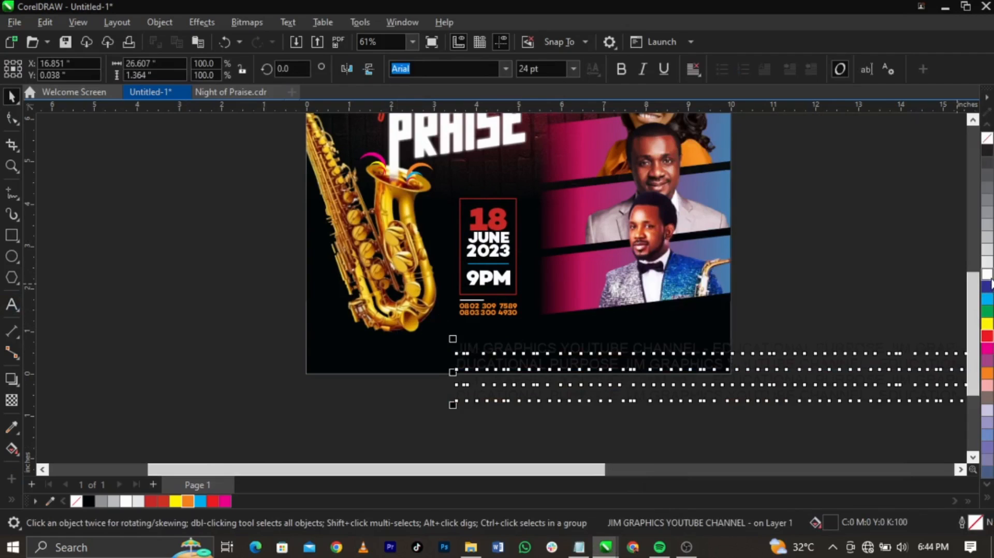
- Make the filler text white and centre-aligned, and shrink it to about 7.4 pt along the flyer's lower edge
{"action": "double_click", "coordinate": [468, 349]}
{"action": "key", "text": "ctrl+a"}
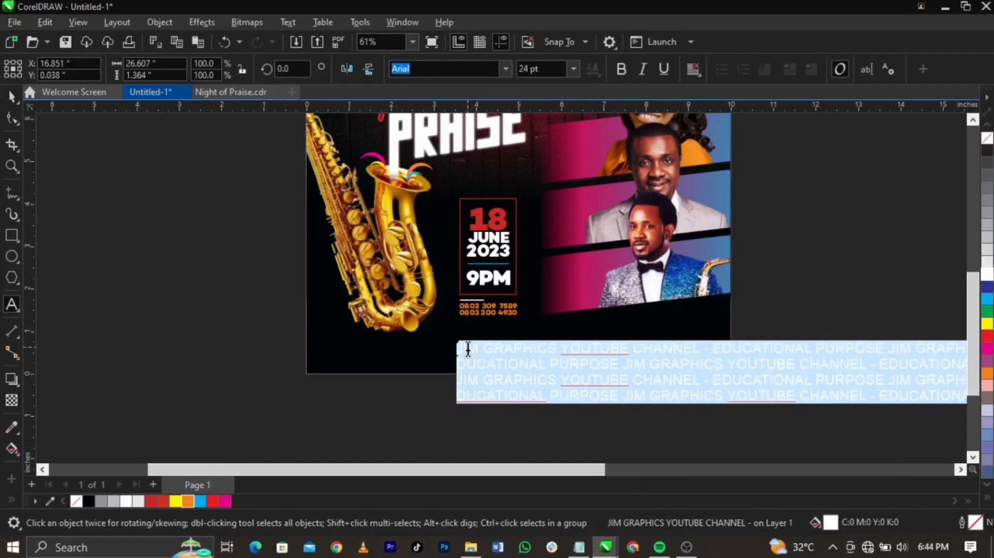
{"action": "key", "text": "ctrl+r"}
{"action": "key", "text": "ctrl+space"}
{"action": "left_click_drag", "start_coordinate": [449, 406], "coordinate": [721, 406]}
{"action": "left_click_drag", "start_coordinate": [927, 383], "coordinate": [461, 365]}
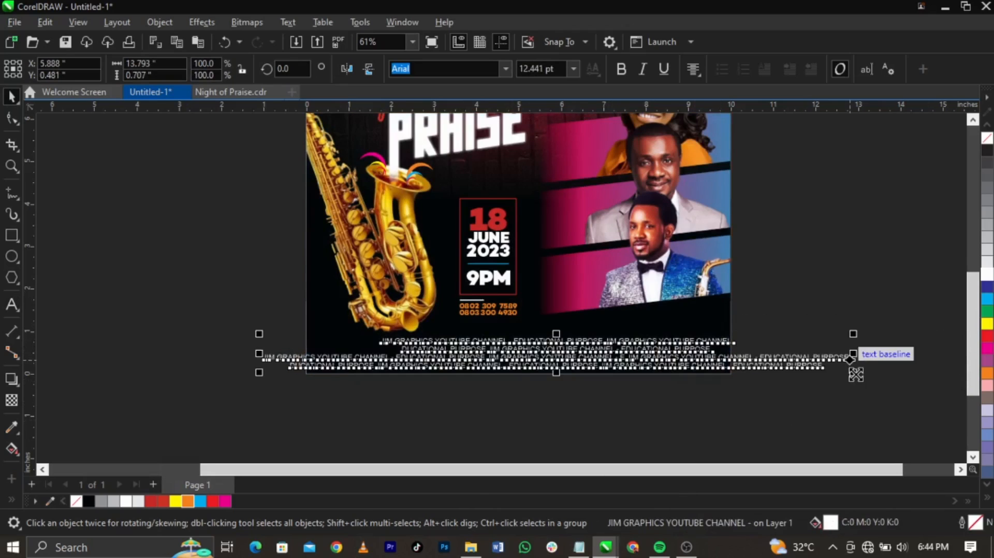
{"action": "left_click_drag", "start_coordinate": [854, 372], "coordinate": [736, 369]}
- Centre the filler text horizontally on the flyer and shift it slightly up, about 0.06 inches
{"action": "left_click", "coordinate": [701, 332], "text": "shift"}
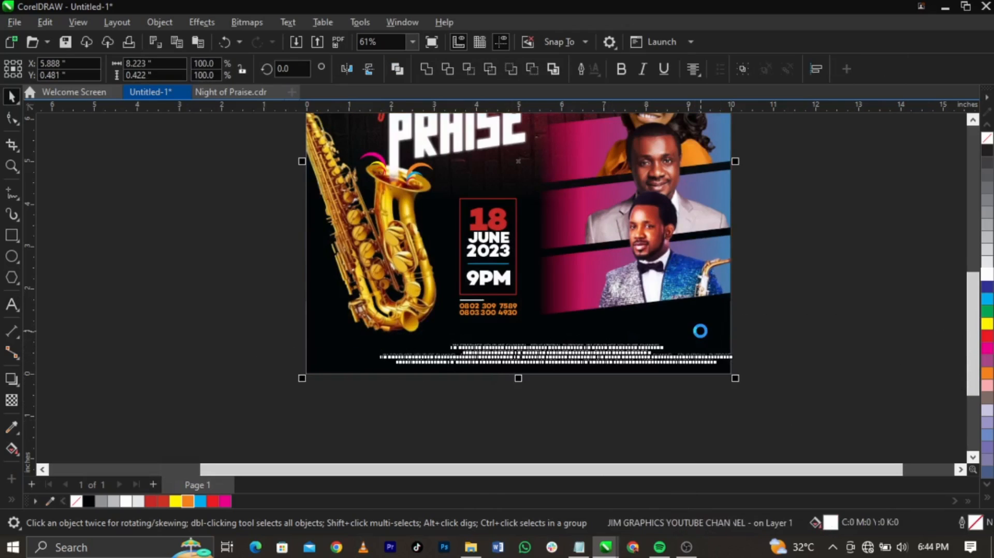
{"action": "key", "text": "c"}
{"action": "left_click", "coordinate": [849, 352]}
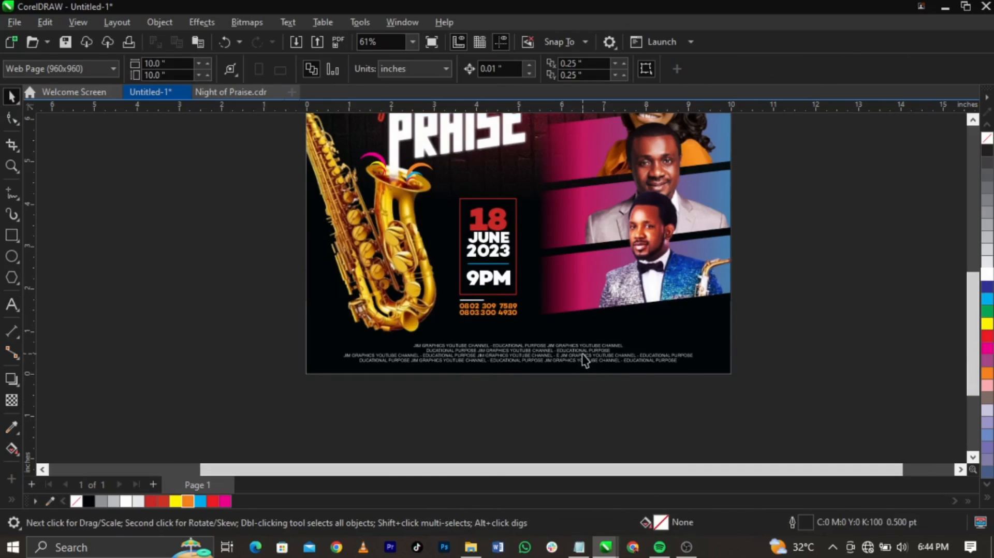
{"action": "left_click_drag", "start_coordinate": [582, 354], "coordinate": [583, 351]}
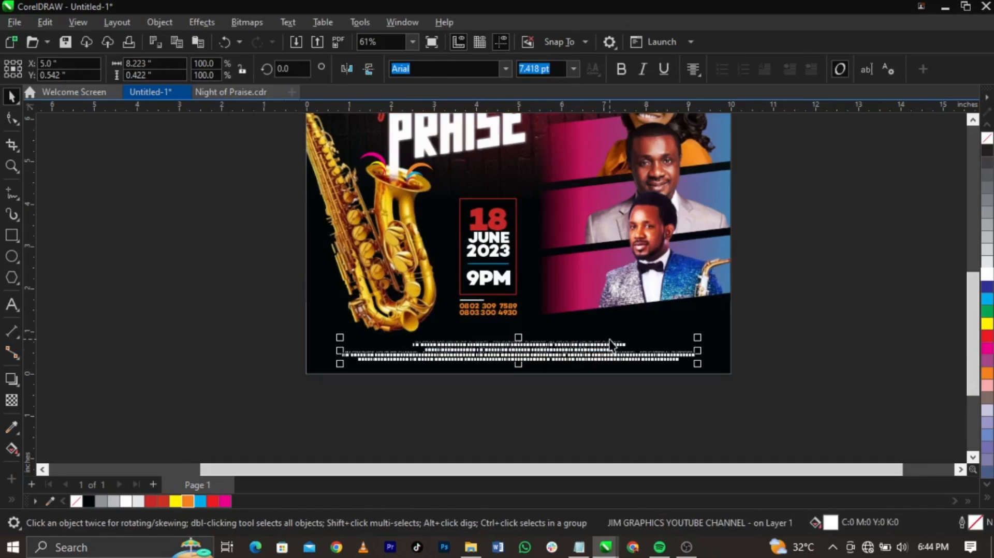
{"action": "left_click", "coordinate": [609, 341], "text": "shift"}
{"action": "key", "text": "shift+F2"}
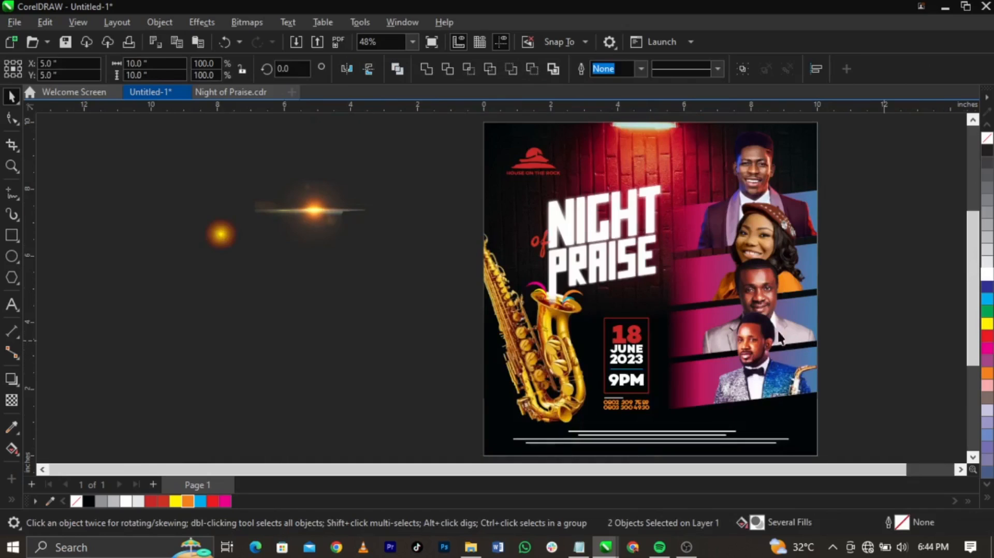
- Move the yellow glow image onto "NIGHT" in the title and enlarge it to about 5.66 by 3.18 inches
{"action": "left_click", "coordinate": [233, 270]}
{"action": "left_click_drag", "start_coordinate": [215, 247], "coordinate": [628, 213]}
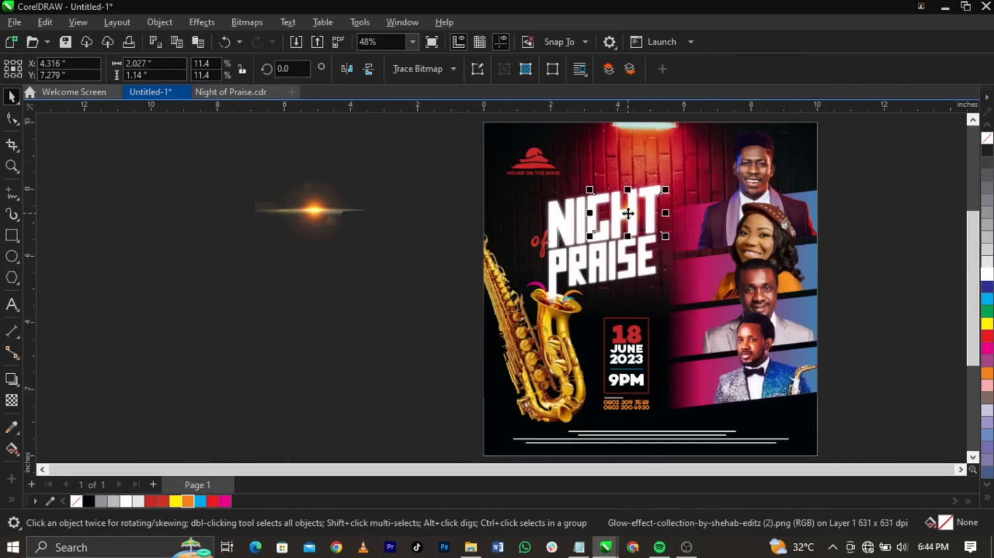
{"action": "key", "text": "z"}
{"action": "left_click_drag", "start_coordinate": [439, 155], "coordinate": [829, 324]}
{"action": "key", "text": "space"}
{"action": "left_click_drag", "start_coordinate": [543, 275], "coordinate": [668, 347]}
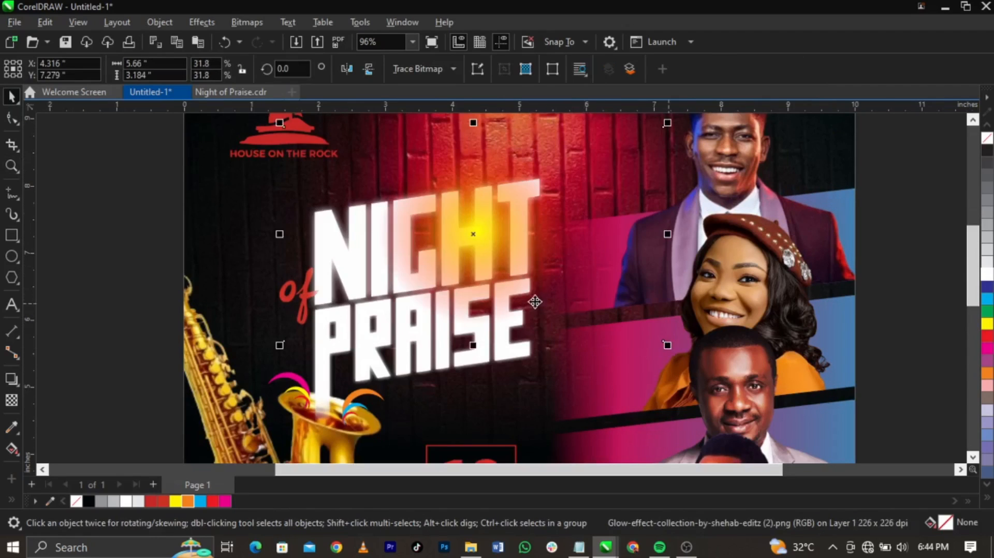
{"action": "left_click_drag", "start_coordinate": [494, 259], "coordinate": [505, 239]}
- Apply the Screen merge mode to the yellow glow over the title
{"action": "key", "text": "z"}
{"action": "right_click", "coordinate": [505, 239]}
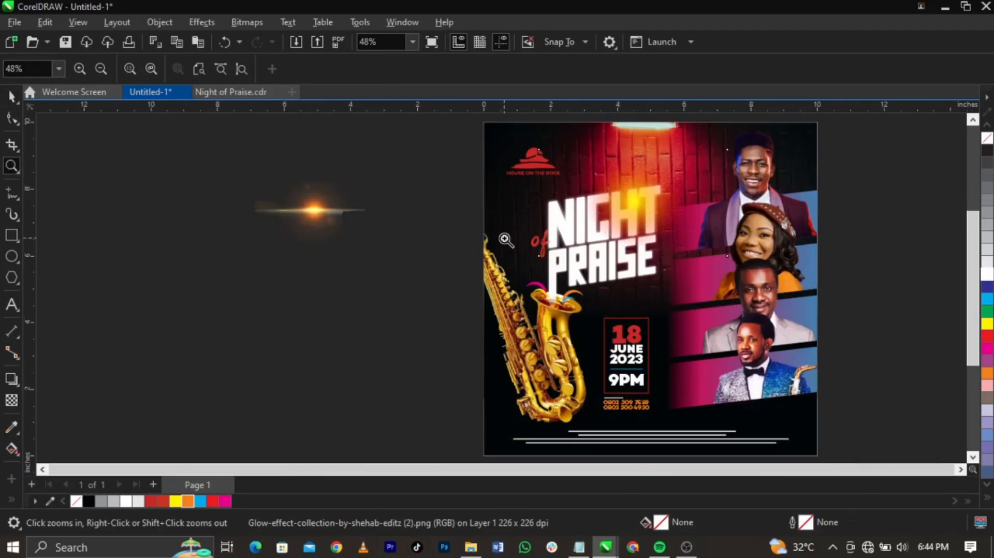
{"action": "left_click_drag", "start_coordinate": [479, 305], "coordinate": [897, 116]}
{"action": "key", "text": "space"}
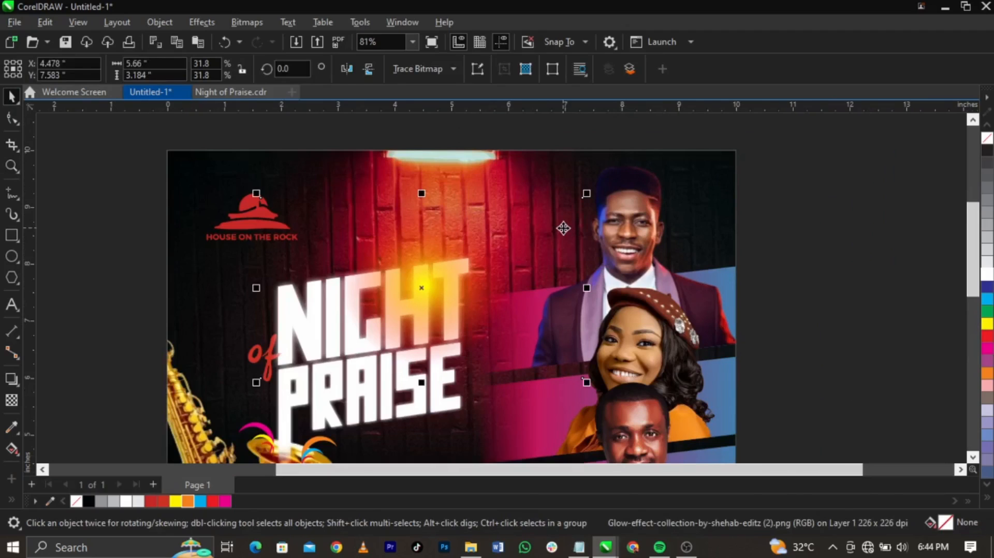
{"action": "left_click", "coordinate": [11, 402]}
{"action": "left_click", "coordinate": [203, 67]}
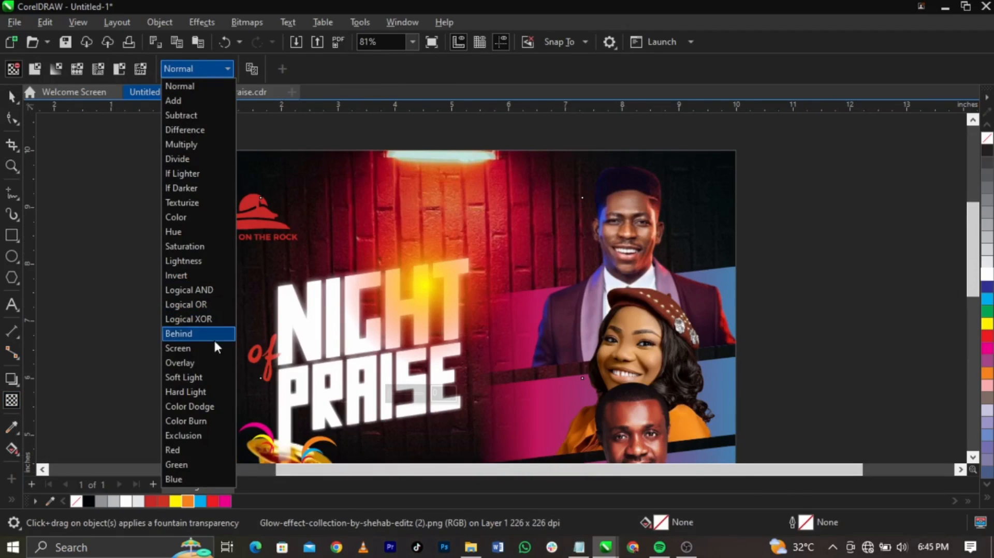
{"action": "left_click", "coordinate": [203, 349]}
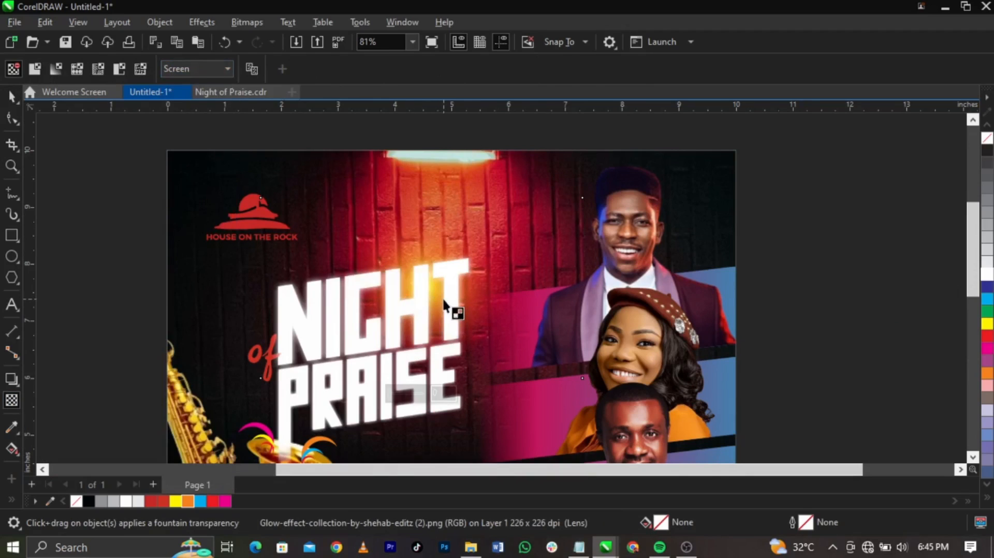
- Enlarge the title glow to about 8.39 by 4.72 inches and shift it slightly
{"action": "key", "text": "space"}
{"action": "left_click_drag", "start_coordinate": [590, 194], "coordinate": [646, 160]}
{"action": "left_click_drag", "start_coordinate": [518, 239], "coordinate": [520, 237]}
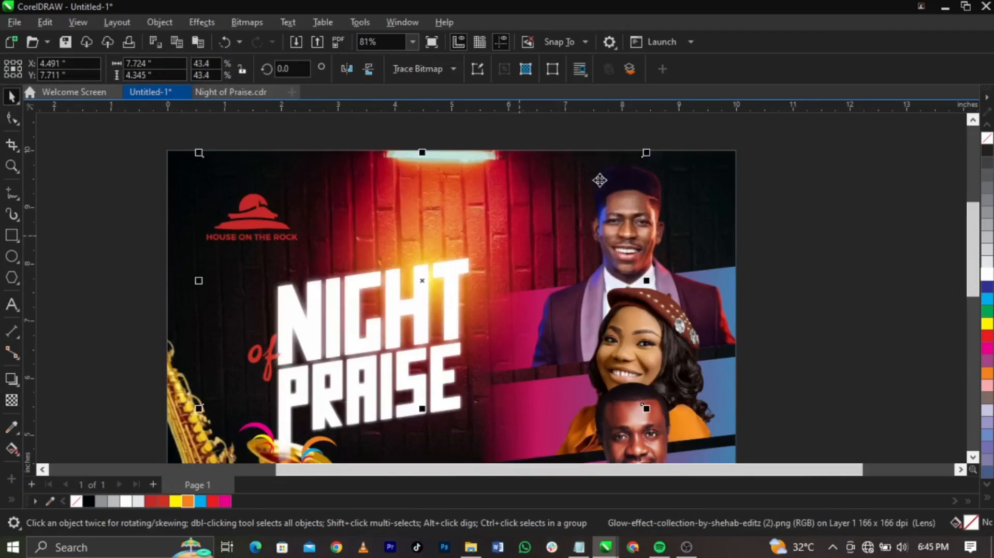
{"action": "mouse_move", "coordinate": [646, 154]}
{"action": "left_mouse_down"}
{"action": "mouse_move", "coordinate": [676, 146]}
{"action": "mouse_move", "coordinate": [682, 125]}
{"action": "mouse_move", "coordinate": [664, 156]}
{"action": "left_mouse_up"}
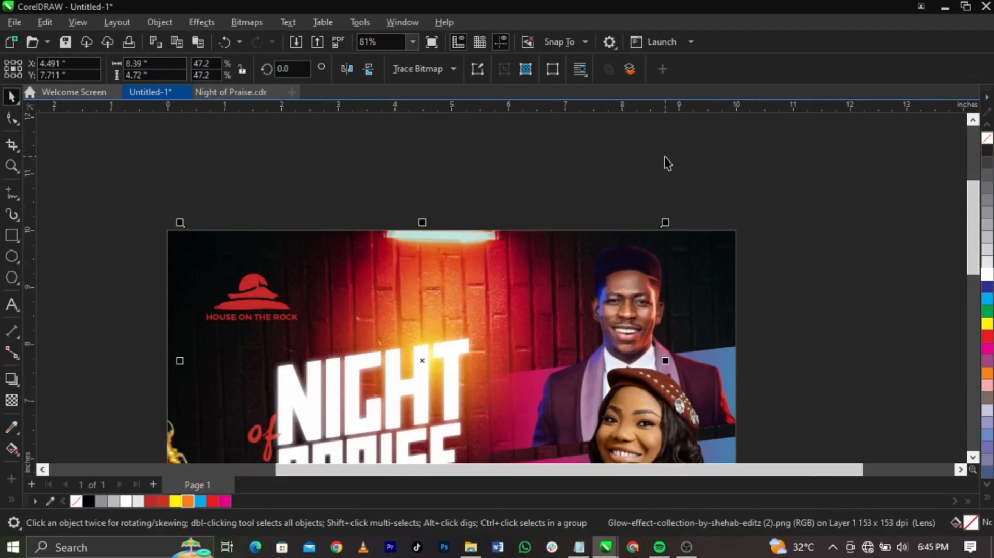
- Crop the glow's upper edge down close to the flyer's top edge by reshaping its outline, to a height of about 4.65 inches
{"action": "left_click", "coordinate": [11, 118]}
{"action": "left_click_drag", "start_coordinate": [105, 178], "coordinate": [662, 265]}
{"action": "left_click_drag", "start_coordinate": [661, 228], "coordinate": [663, 235]}
{"action": "key", "text": "z"}
{"action": "right_click", "coordinate": [664, 236]}
{"action": "key", "text": "space"}
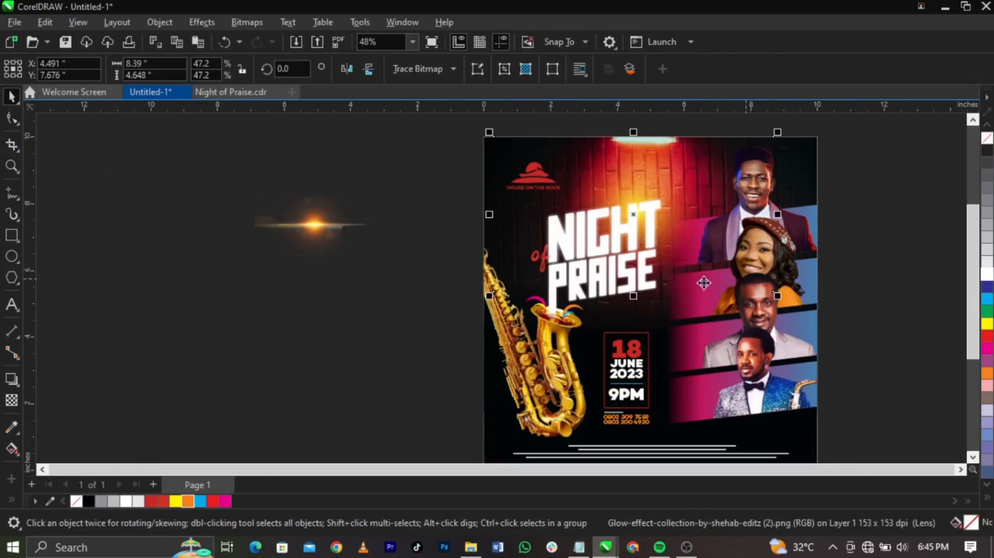
- Paste a copy of the title's yellow glow inside the flyer's background PowerClip
{"action": "left_click", "coordinate": [419, 296]}
{"action": "left_click", "coordinate": [320, 228]}
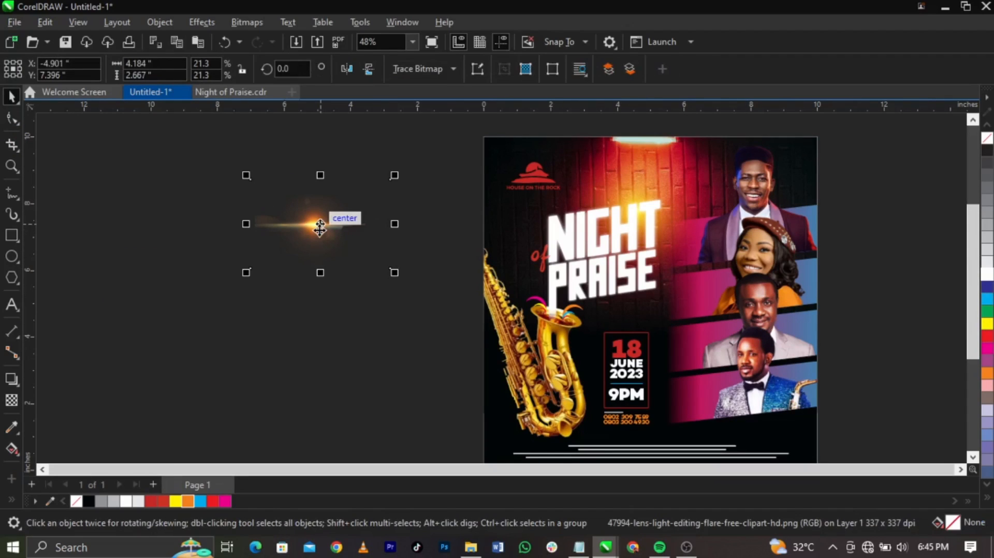
{"action": "left_click", "coordinate": [634, 188]}
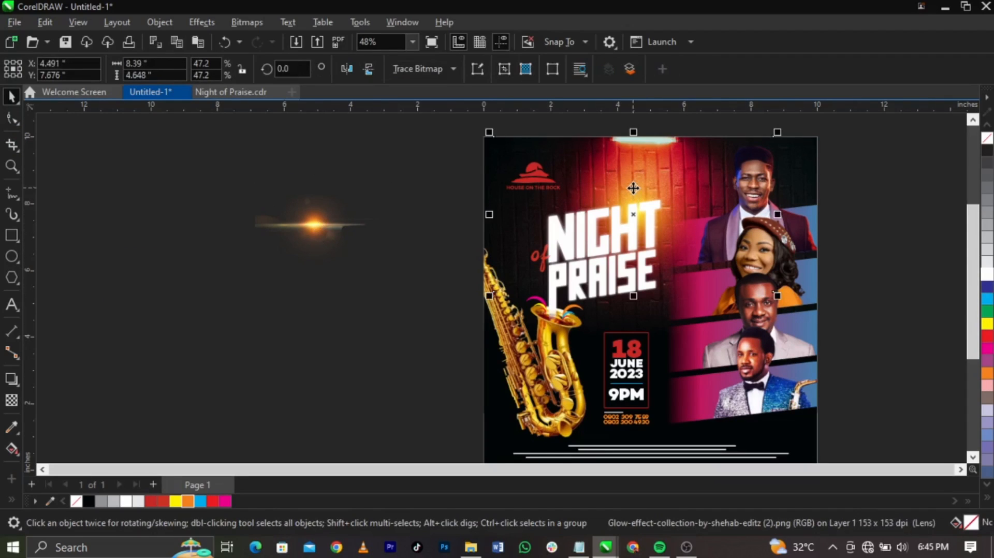
{"action": "key", "text": "ctrl+x"}
{"action": "left_click", "coordinate": [808, 277], "text": "ctrl"}
{"action": "key", "text": "ctrl+v"}
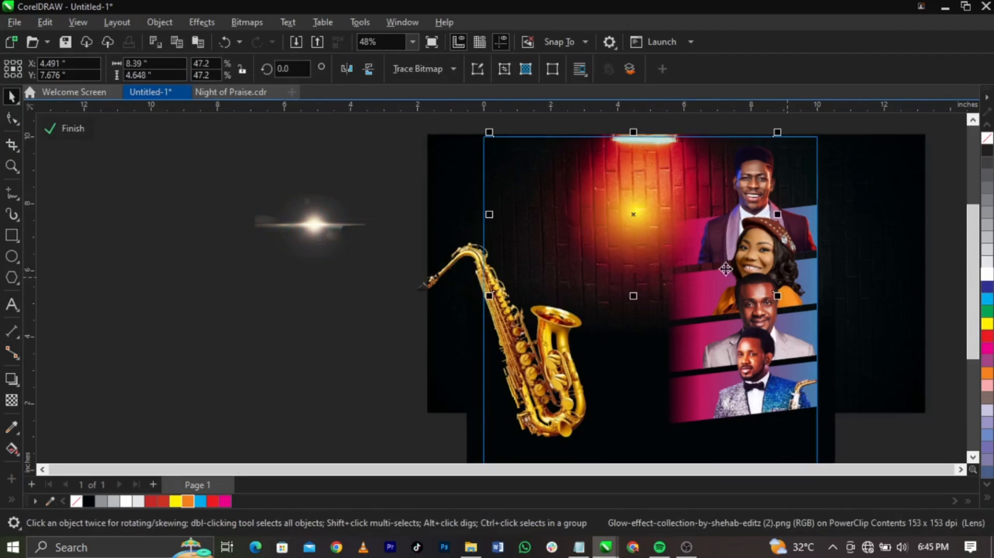
- Enlarge the copied glow to about 14.28 by 7.91 inches over the flyer's right edge and finish editing the PowerClip
{"action": "left_click_drag", "start_coordinate": [675, 253], "coordinate": [871, 331]}
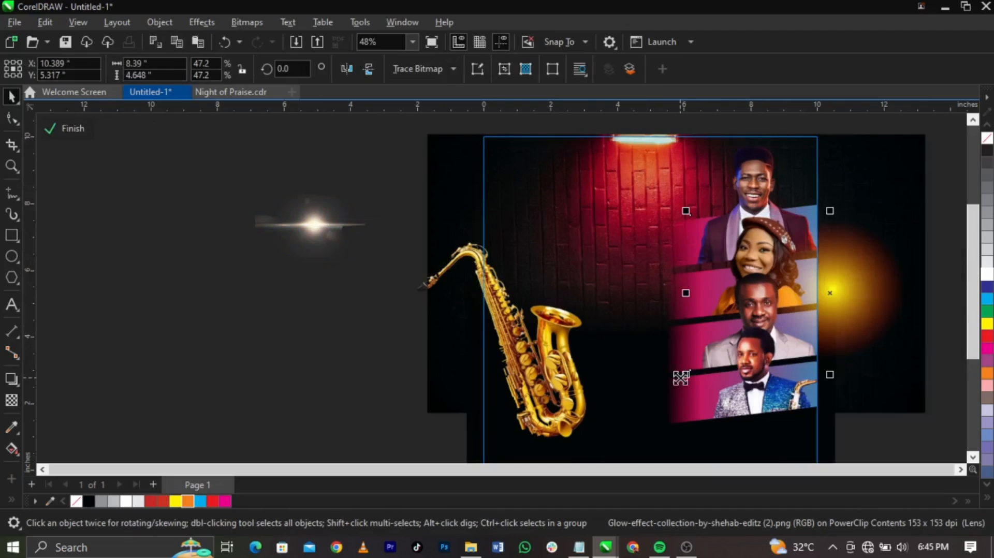
{"action": "left_click_drag", "start_coordinate": [681, 378], "coordinate": [587, 414]}
{"action": "left_click_drag", "start_coordinate": [849, 351], "coordinate": [877, 352]}
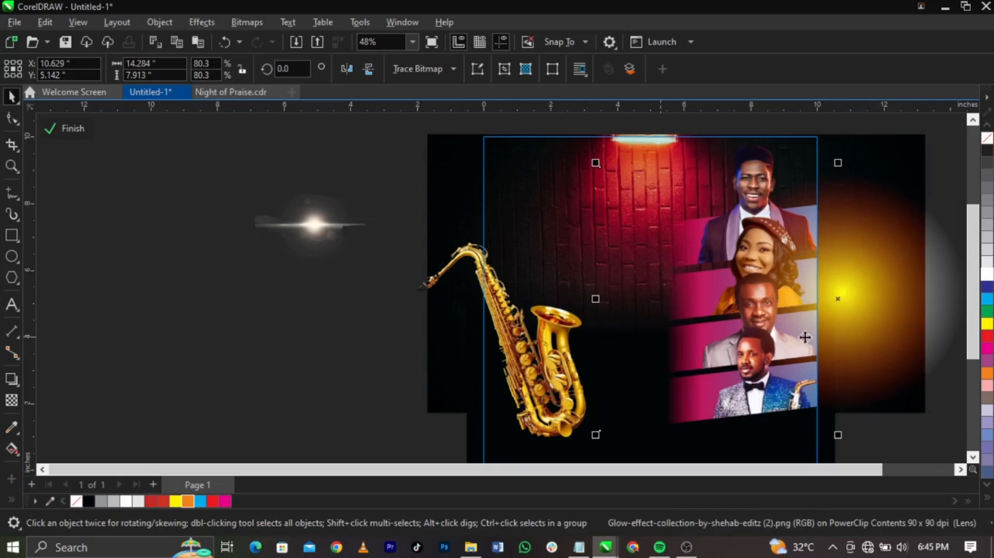
{"action": "left_click_drag", "start_coordinate": [816, 336], "coordinate": [813, 334]}
{"action": "left_click_drag", "start_coordinate": [813, 334], "coordinate": [744, 327]}
{"action": "key", "text": "ctrl+z"}
{"action": "left_click", "coordinate": [318, 368], "text": "ctrl"}
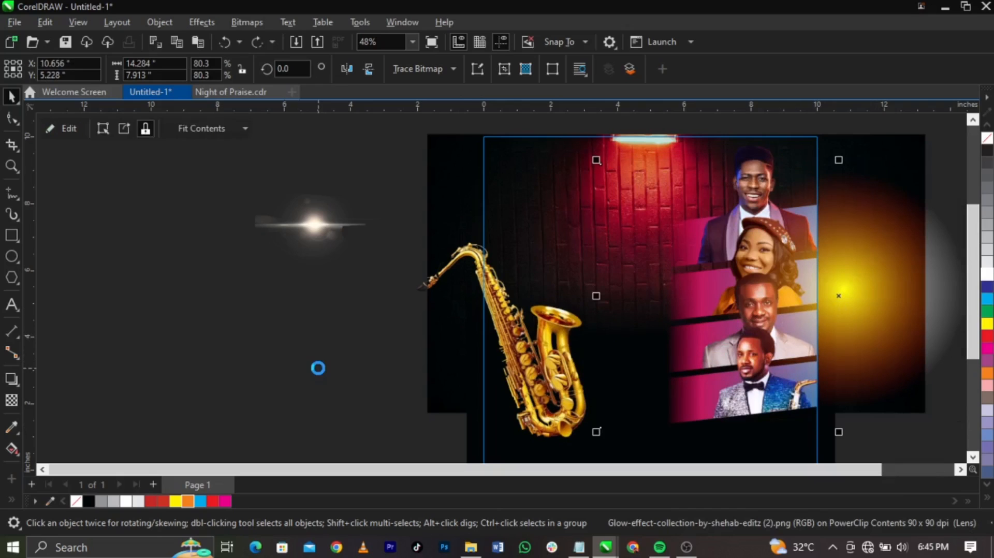
{"action": "left_click", "coordinate": [318, 367]}
- Move the orange lens flare into the background PowerClip and place it beside the saxophone's mouthpiece, outside the flyer
{"action": "left_click", "coordinate": [319, 216]}
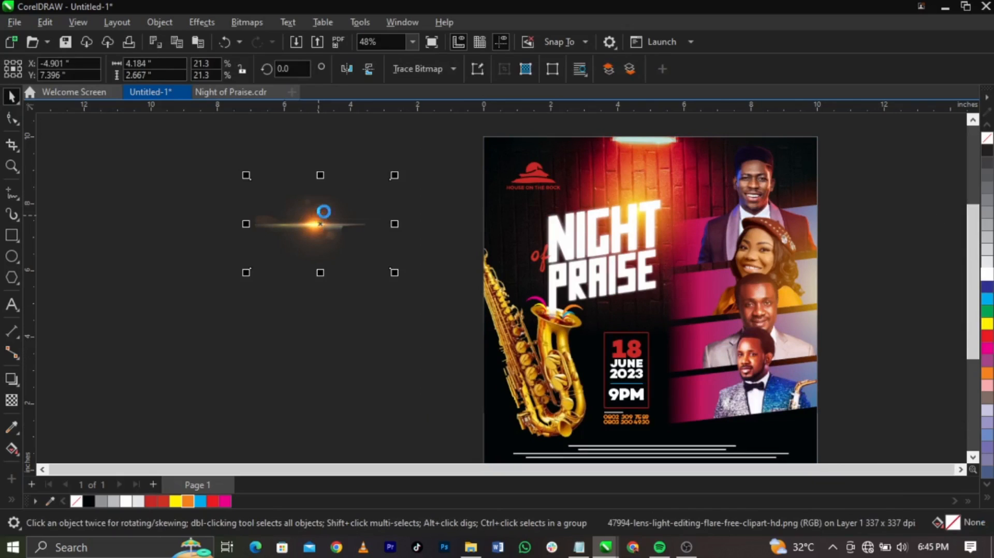
{"action": "key", "text": "ctrl+x"}
{"action": "double_click", "coordinate": [721, 279]}
{"action": "left_click", "coordinate": [732, 303], "text": "ctrl"}
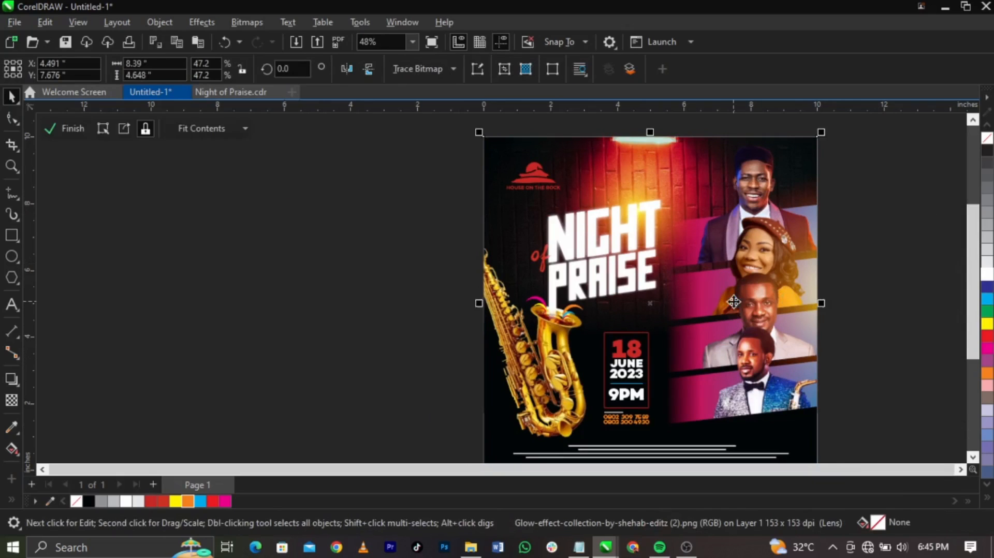
{"action": "key", "text": "ctrl+v"}
{"action": "left_click_drag", "start_coordinate": [310, 244], "coordinate": [348, 294]}
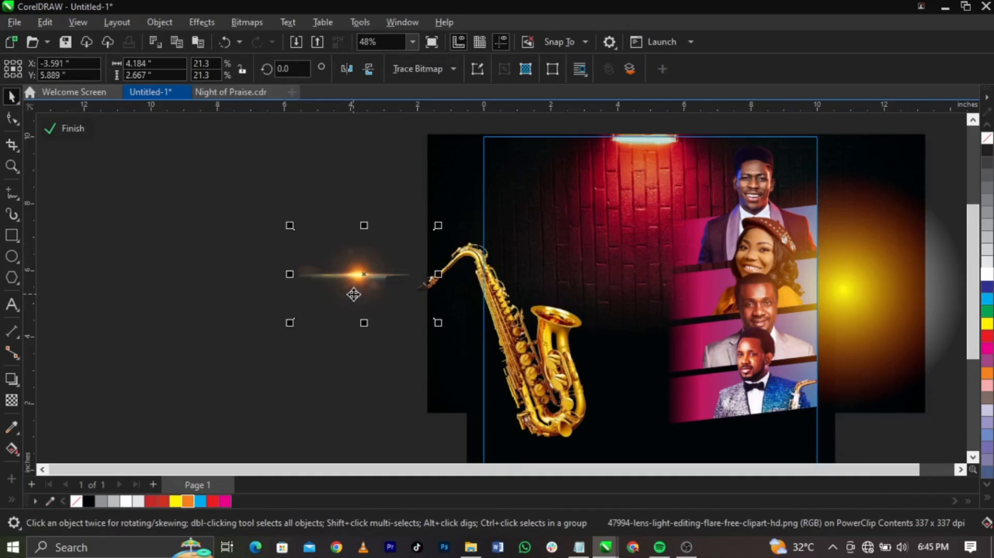
- Fade the lens flare's left end with a linear transparency and convert it to a 300 dpi CMYK bitmap with transparent background
{"action": "key", "text": "z"}
{"action": "left_click_drag", "start_coordinate": [272, 224], "coordinate": [477, 310]}
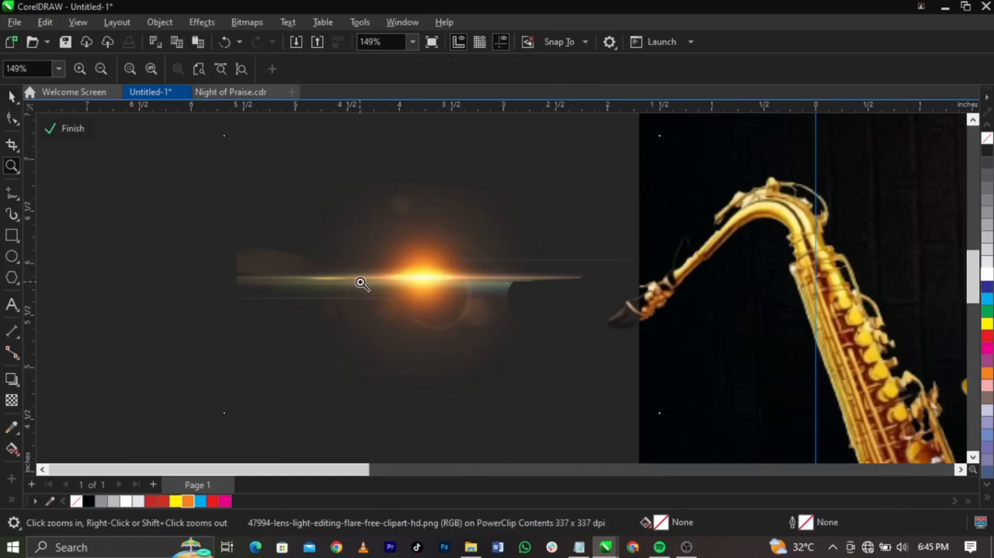
{"action": "key", "text": "space"}
{"action": "left_click", "coordinate": [11, 407]}
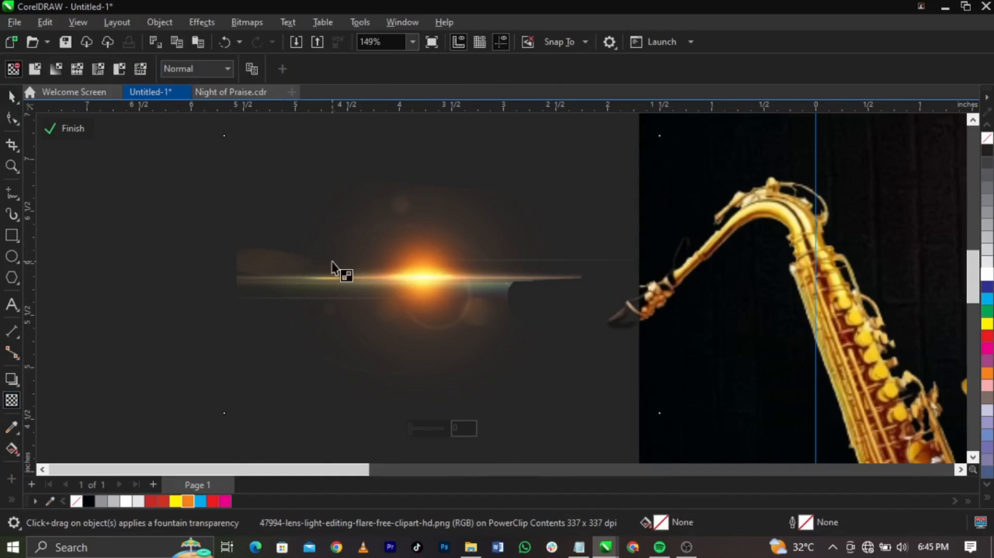
{"action": "left_click_drag", "start_coordinate": [346, 283], "coordinate": [254, 284]}
{"action": "left_click", "coordinate": [255, 28]}
{"action": "left_click", "coordinate": [266, 40]}
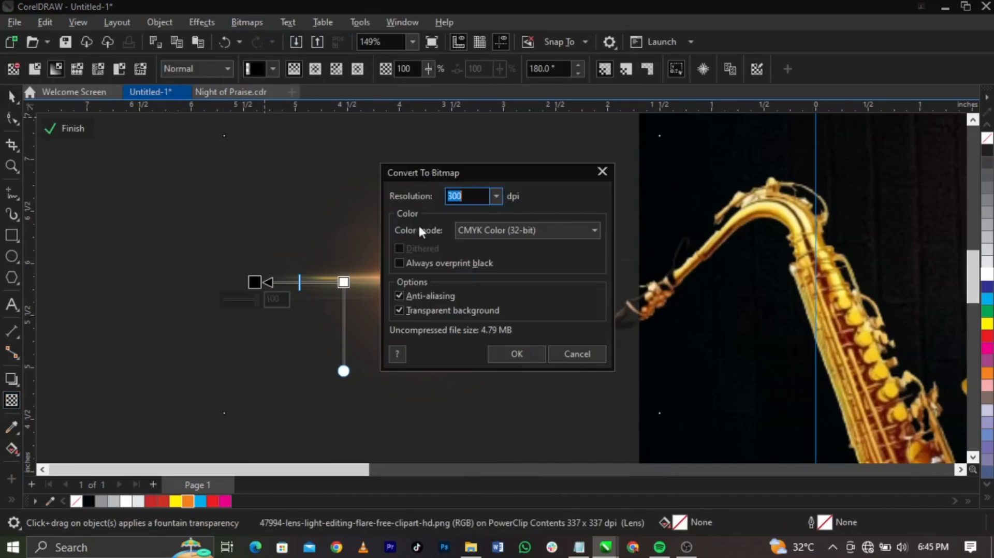
{"action": "left_click", "coordinate": [518, 354]}
- Fade the lens flare's right end with a linear transparency and convert it to a 300 dpi RGB Color (24-bit) bitmap
{"action": "left_click_drag", "start_coordinate": [435, 285], "coordinate": [514, 284]}
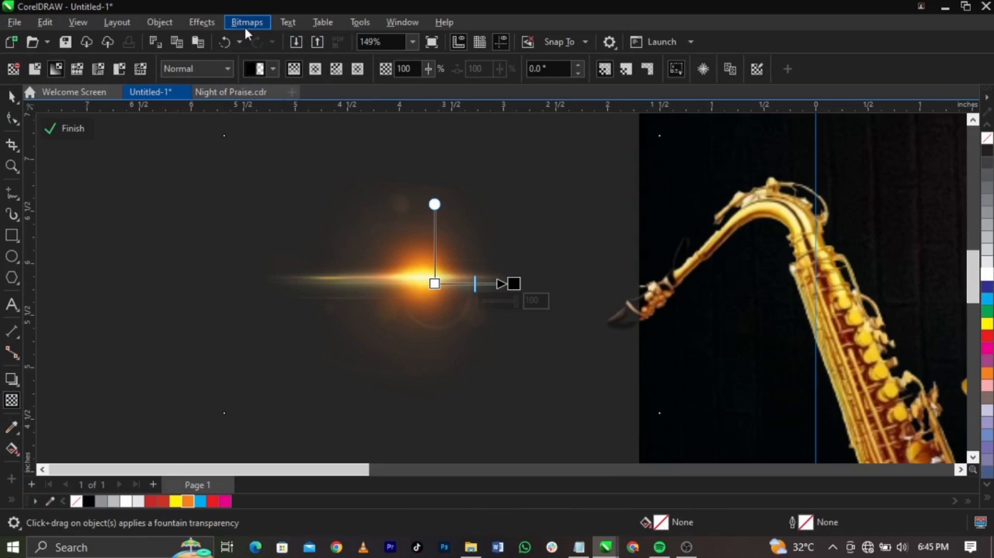
{"action": "left_click", "coordinate": [246, 23]}
{"action": "left_click", "coordinate": [269, 40]}
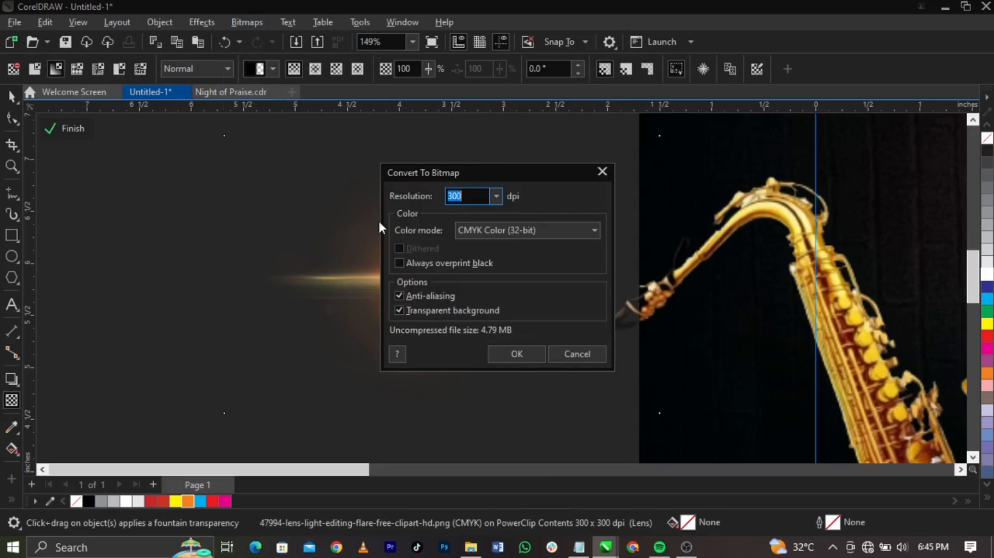
{"action": "left_click", "coordinate": [508, 232]}
{"action": "left_click", "coordinate": [508, 288]}
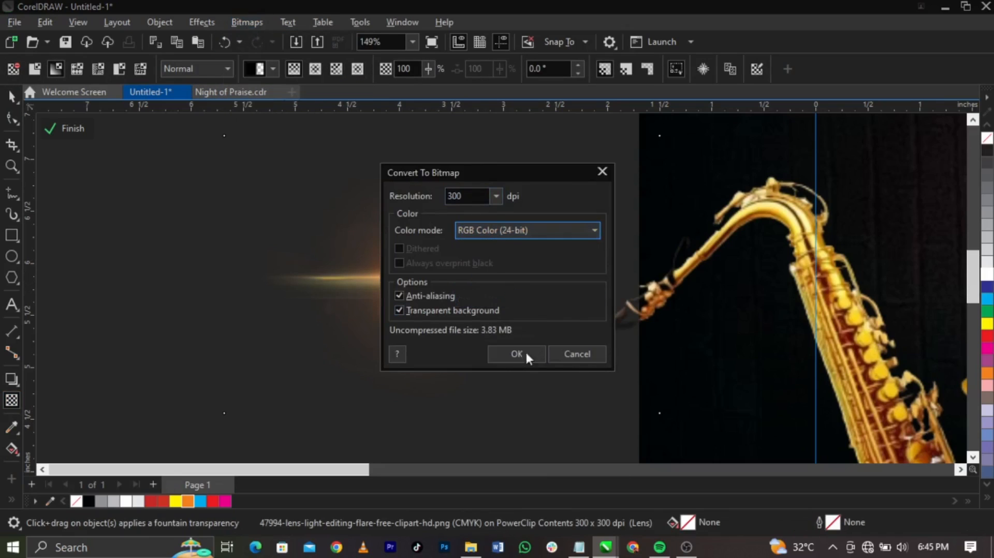
{"action": "left_click", "coordinate": [527, 354]}
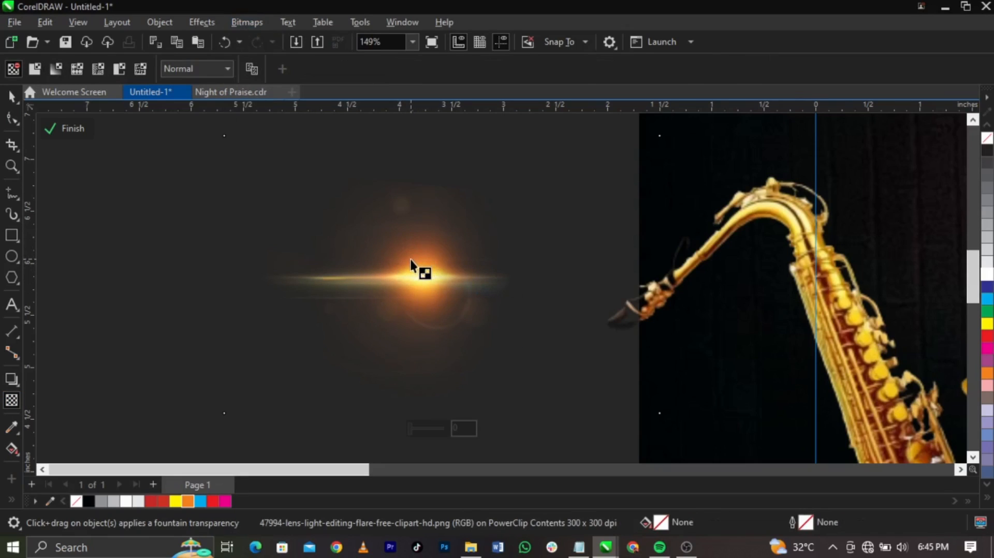
- Fade the lens flare's upper part with a linear transparency and convert it to a 300 dpi RGB Color (24-bit) bitmap with transparent background
{"action": "left_click_drag", "start_coordinate": [411, 259], "coordinate": [410, 203]}
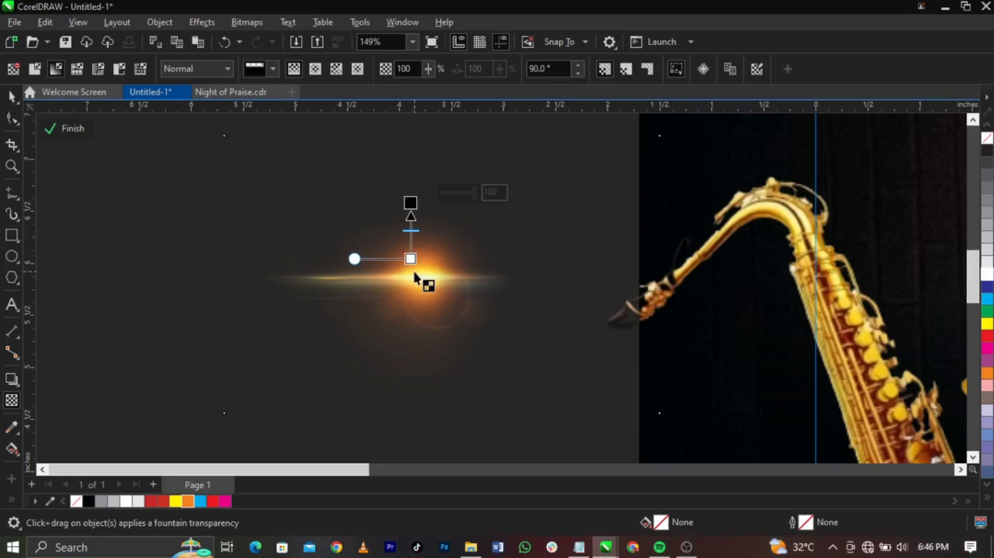
{"action": "left_click_drag", "start_coordinate": [414, 290], "coordinate": [428, 341]}
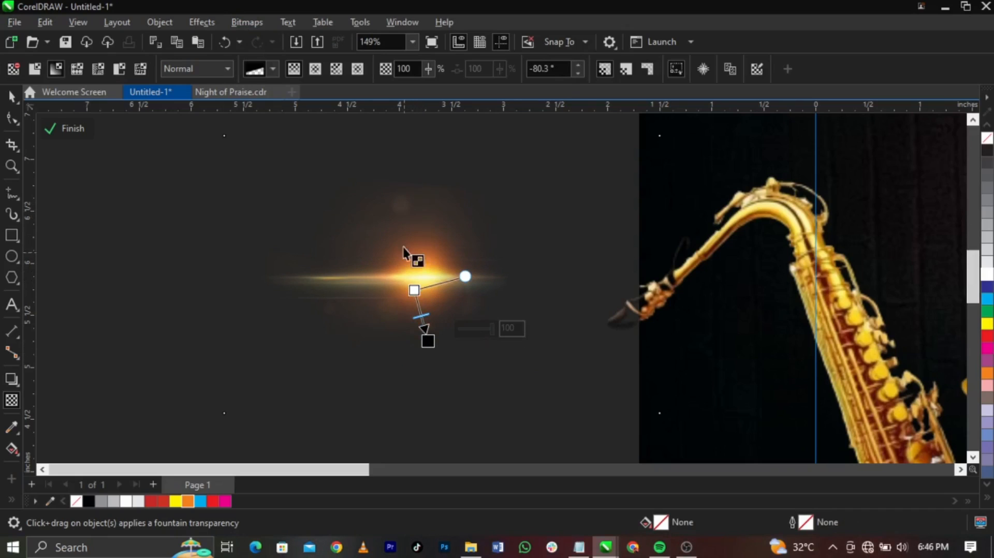
{"action": "key", "text": "ctrl+z"}
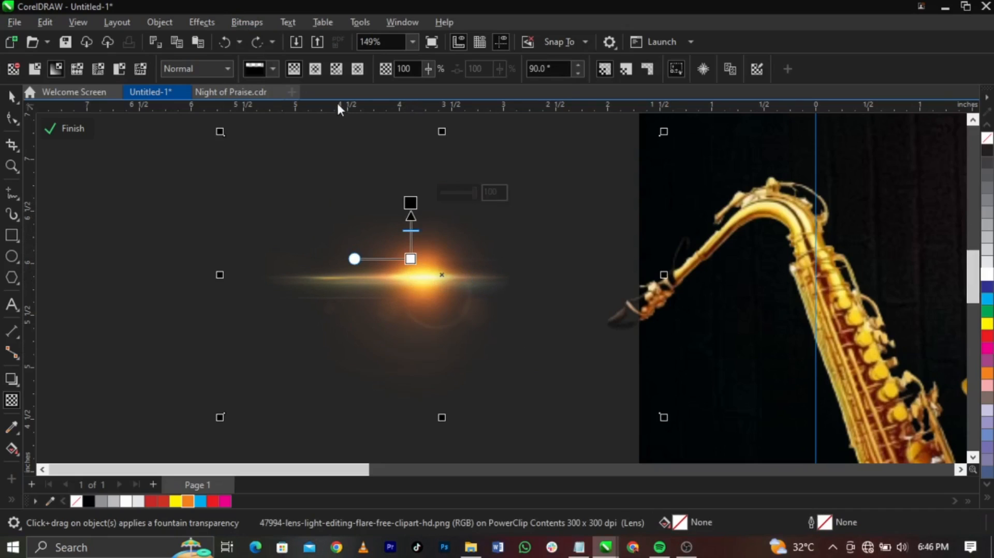
{"action": "left_click", "coordinate": [248, 22]}
{"action": "left_click", "coordinate": [269, 41]}
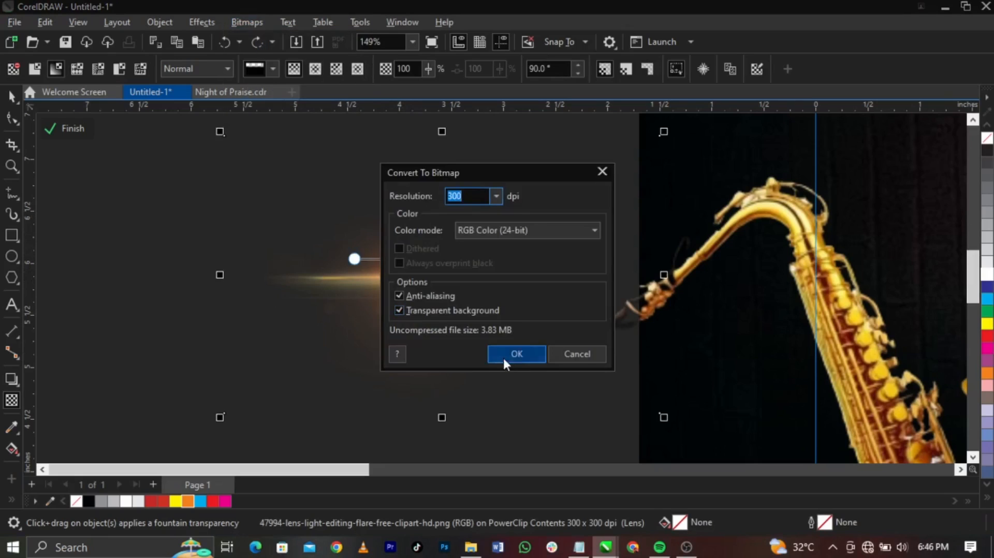
{"action": "left_click", "coordinate": [516, 354]}
- Fade the lens flare's lower part with a linear transparency and set its merge mode to Screen
{"action": "left_click_drag", "start_coordinate": [404, 279], "coordinate": [412, 346]}
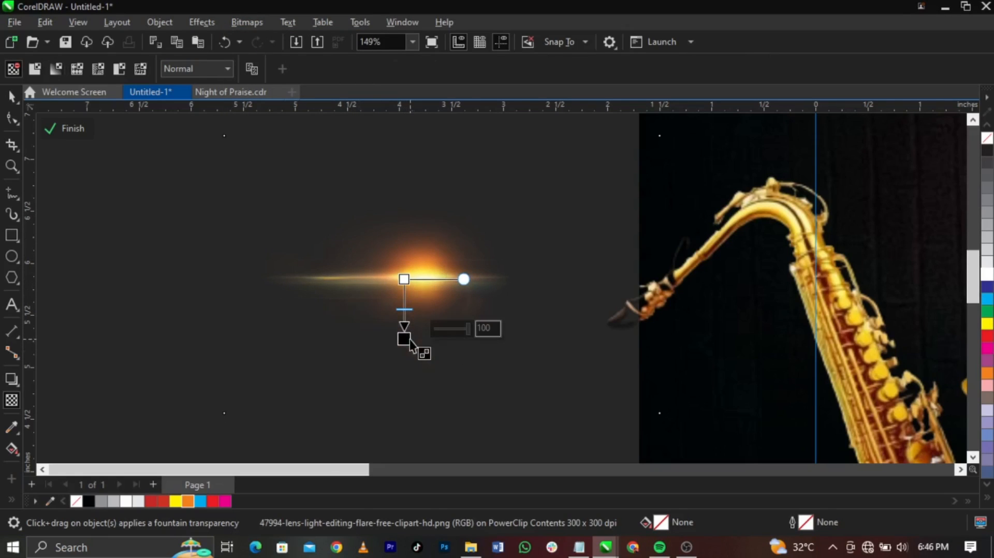
{"action": "left_click", "coordinate": [194, 68]}
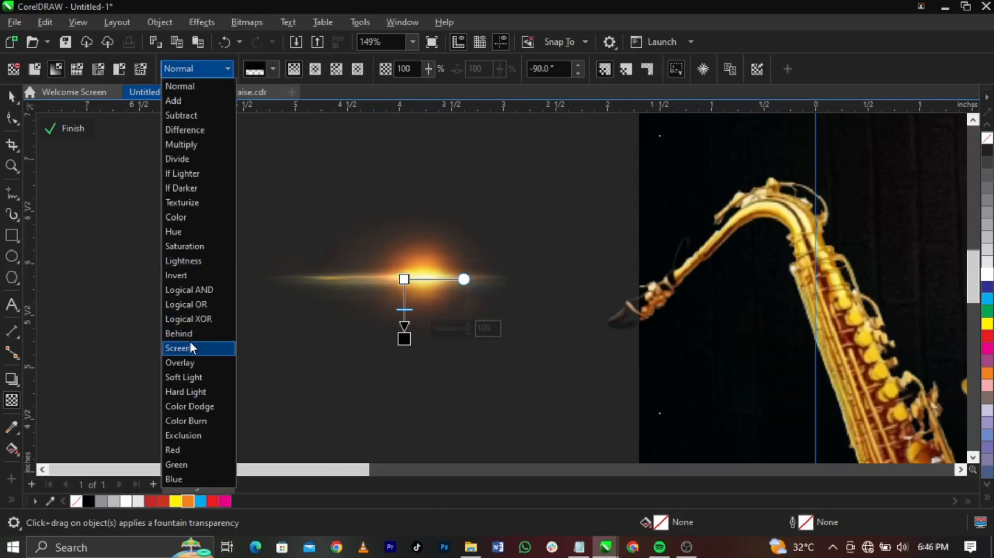
{"action": "left_click", "coordinate": [189, 348]}
{"action": "key", "text": "space"}
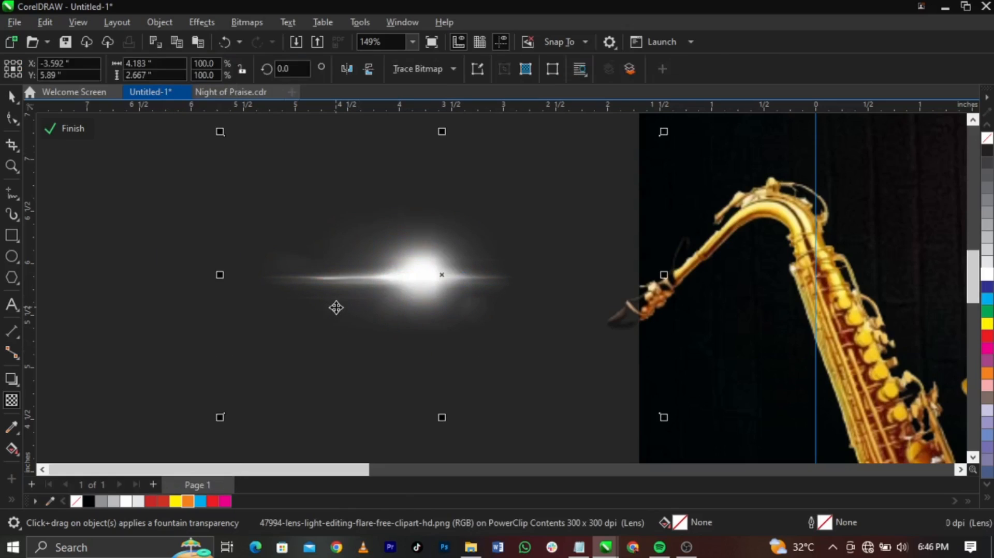
- Move the lens flare onto the flyer's brick wall, just beside the portrait strips
{"action": "scroll", "coordinate": [336, 308], "scroll_direction": "down", "scroll_amount": 4}
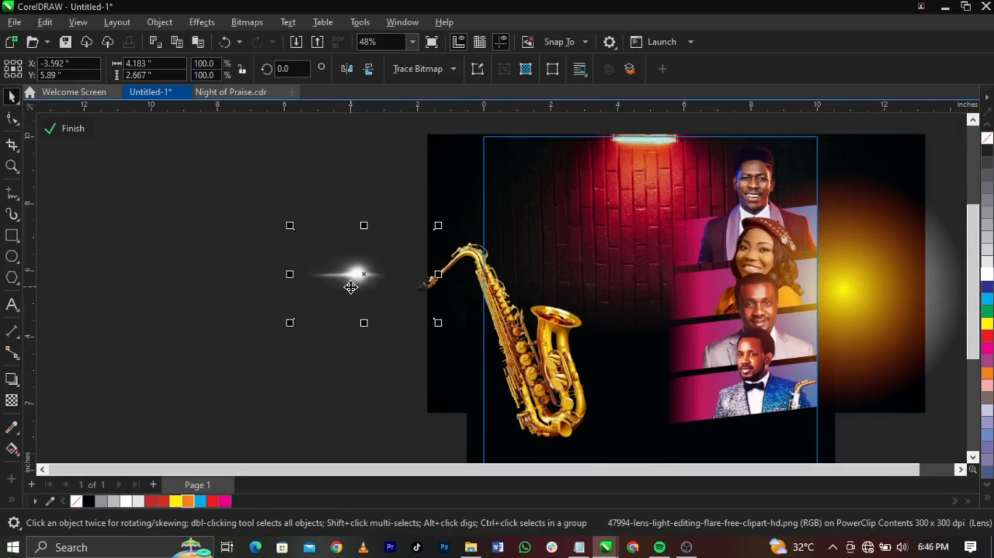
{"action": "left_click_drag", "start_coordinate": [351, 287], "coordinate": [291, 296]}
{"action": "left_click_drag", "start_coordinate": [292, 296], "coordinate": [639, 286]}
{"action": "key", "text": "z"}
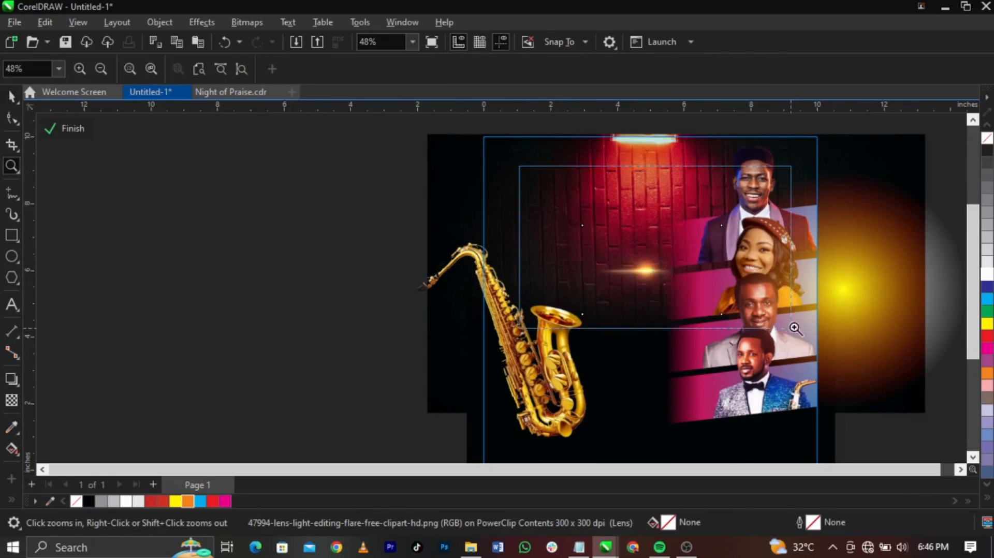
{"action": "left_click", "coordinate": [580, 247]}
{"action": "key", "text": "space"}
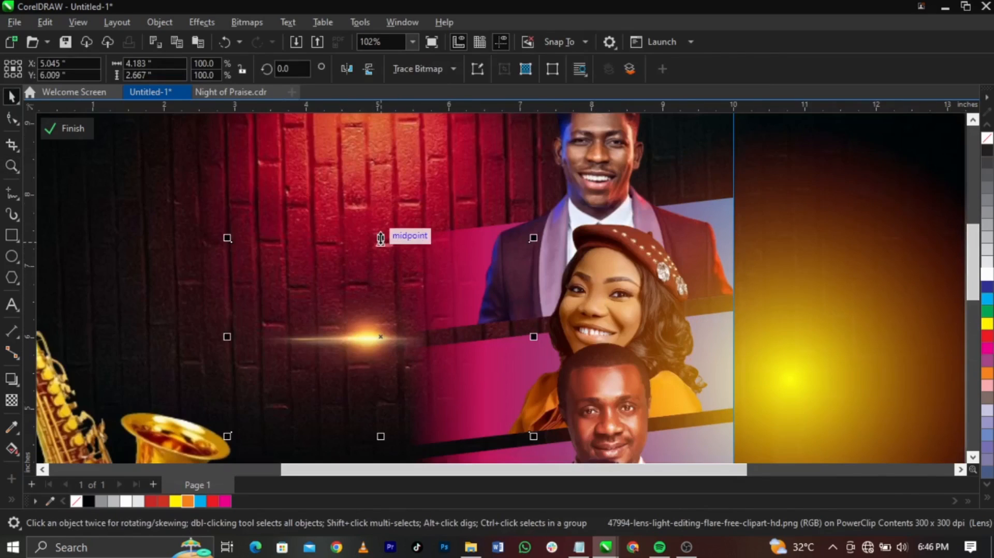
- Flatten and enlarge the flare to about 6.33 by 1.33 inches and place it over the portraits near the first strip's lower edge
{"action": "left_click_drag", "start_coordinate": [380, 237], "coordinate": [395, 304]}
{"action": "left_click_drag", "start_coordinate": [382, 344], "coordinate": [521, 326]}
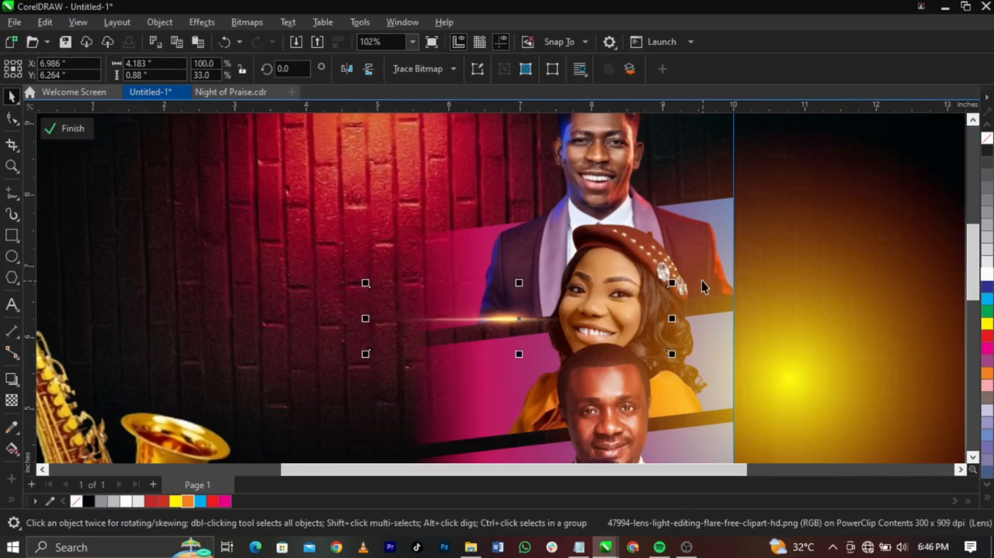
{"action": "left_click_drag", "start_coordinate": [673, 284], "coordinate": [828, 219]}
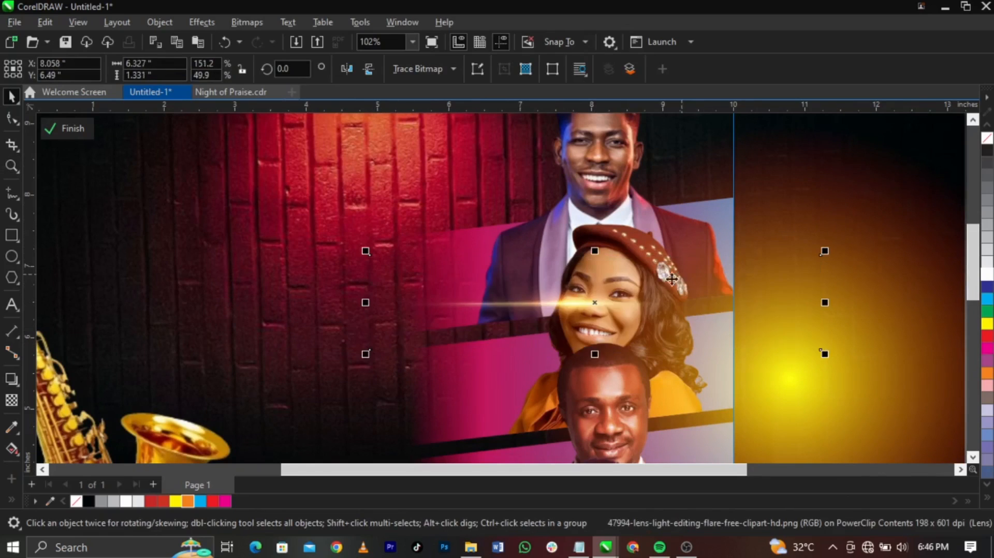
{"action": "left_click_drag", "start_coordinate": [605, 308], "coordinate": [602, 310]}
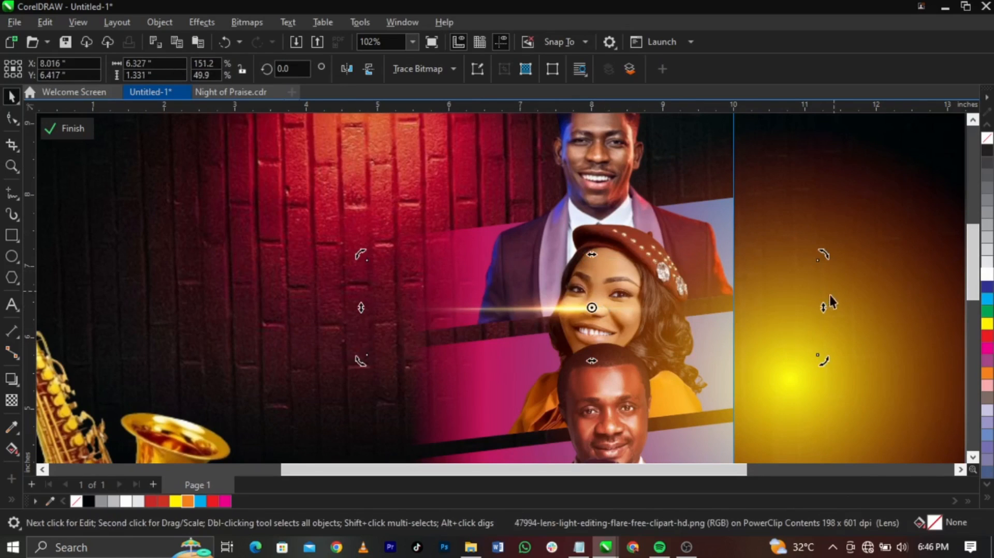
- Skew the flare by about 5.4° to match the strips' slant and align it with the first strip's lower edge
{"action": "left_click_drag", "start_coordinate": [824, 307], "coordinate": [812, 265]}
{"action": "left_click", "coordinate": [645, 287]}
{"action": "left_click_drag", "start_coordinate": [646, 286], "coordinate": [621, 315]}
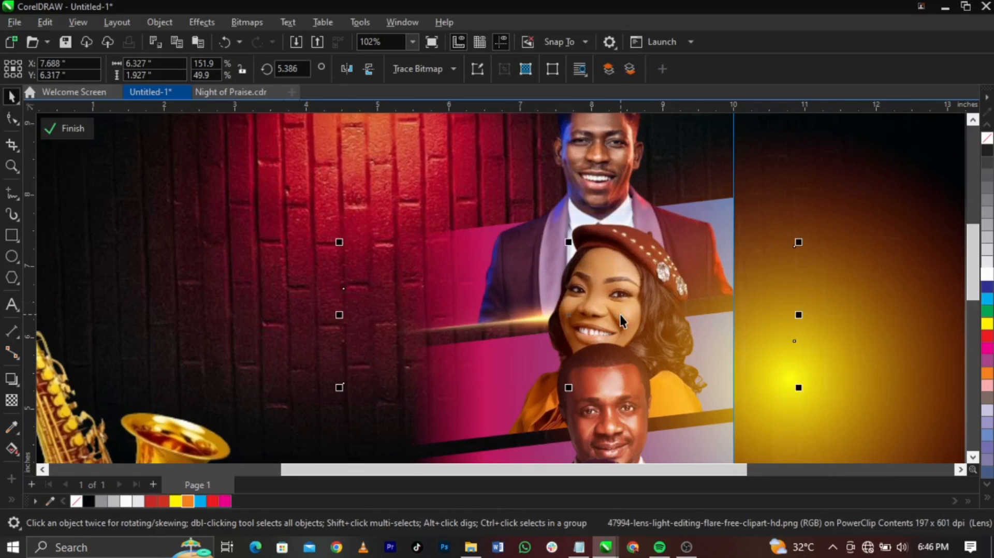
- Copy the slanted flare twice, placing the copies along the lower edges of the second and third portrait strips
{"action": "key", "text": "z"}
{"action": "right_click", "coordinate": [621, 315]}
{"action": "left_click_drag", "start_coordinate": [581, 216], "coordinate": [879, 418]}
{"action": "key", "text": "space"}
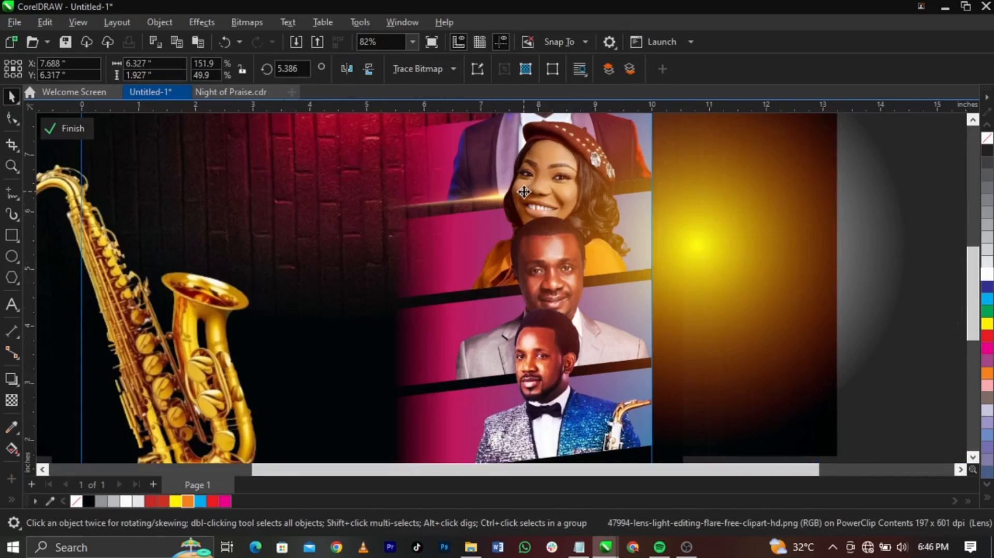
{"action": "left_click_drag", "start_coordinate": [529, 195], "coordinate": [529, 282]}
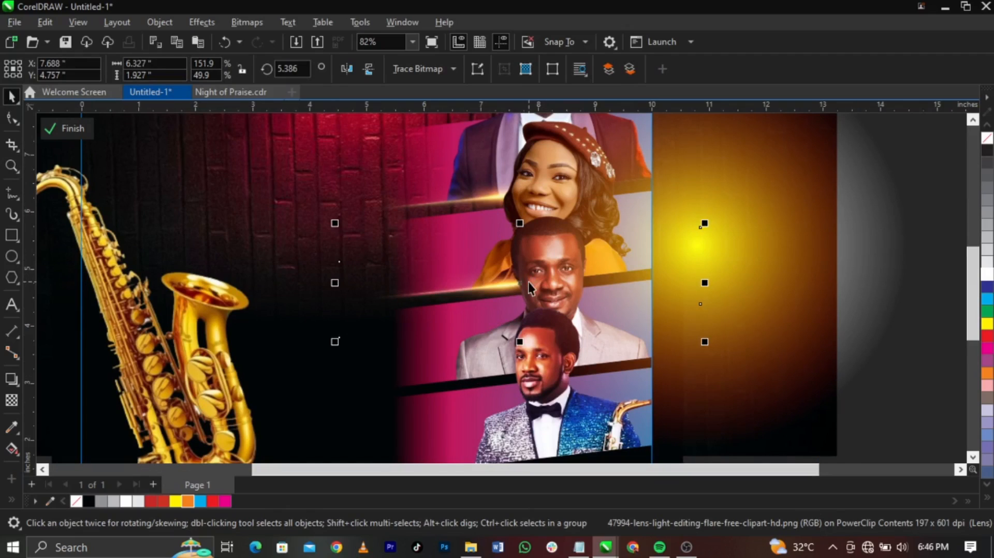
{"action": "left_click_drag", "start_coordinate": [528, 282], "coordinate": [516, 374]}
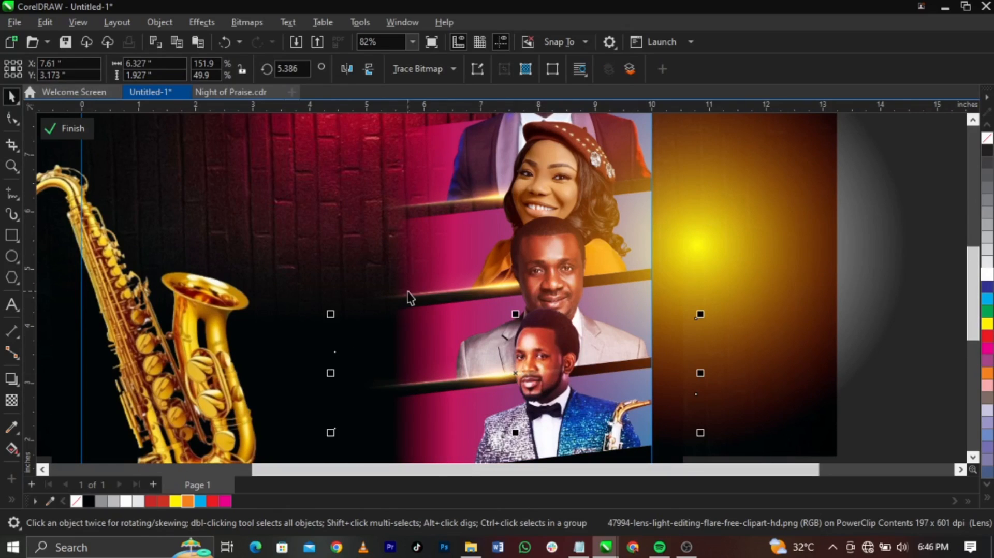
- Move the lowest flare copy down onto the third strip's edge, at about Y 3.0 inches
{"action": "left_click", "coordinate": [359, 297]}
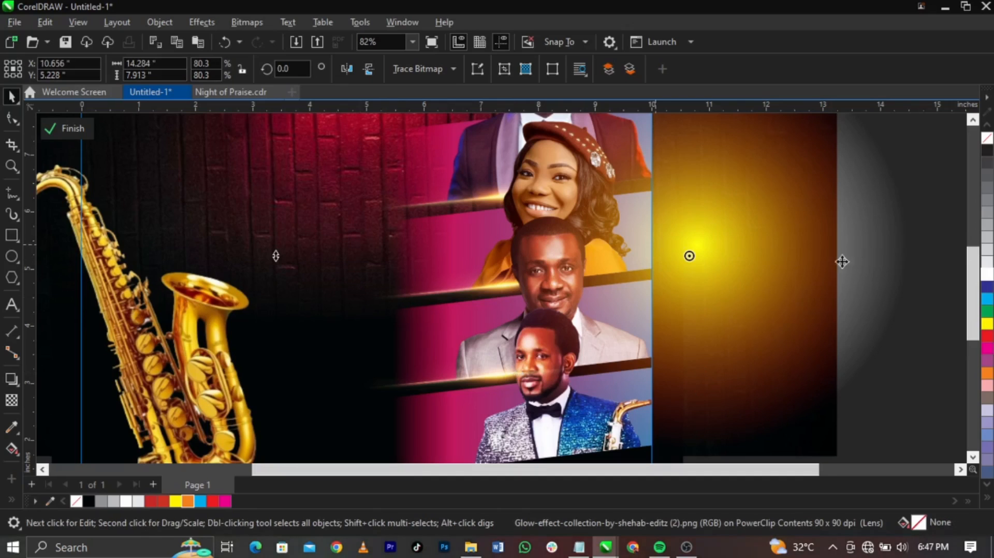
{"action": "left_click_drag", "start_coordinate": [441, 391], "coordinate": [441, 396]}
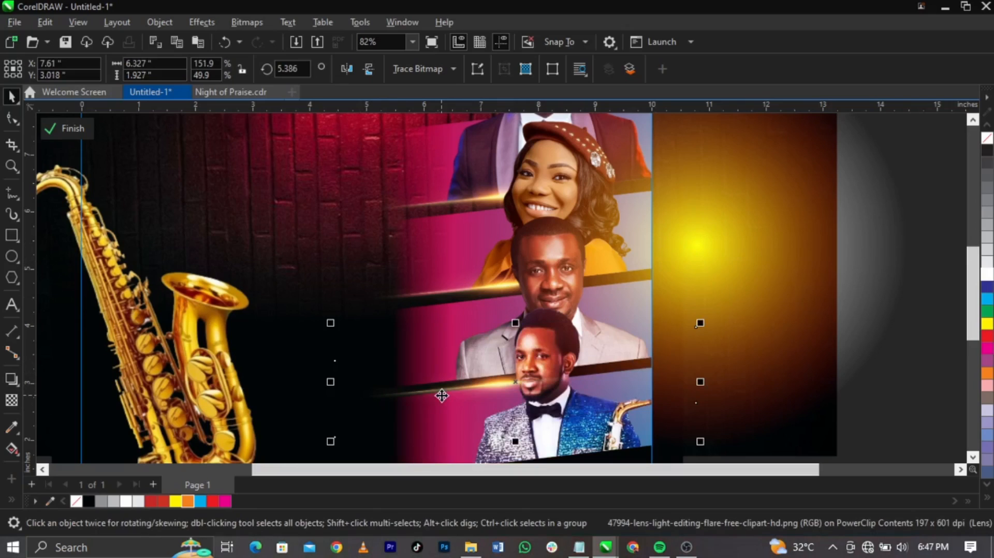
{"action": "key", "text": "Down"}
{"action": "key", "text": "Down"}
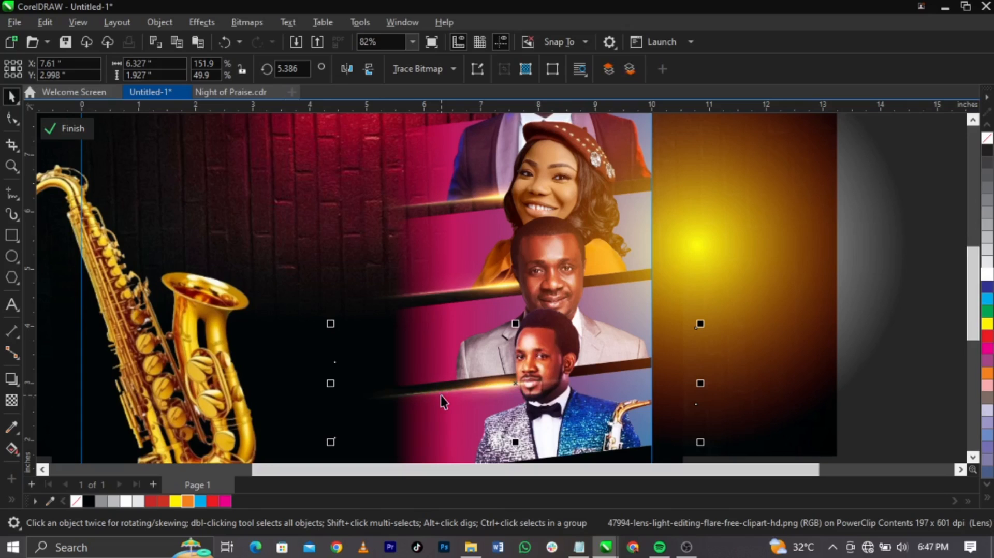
- Cut the large yellow glow and nudge the middle flare down to about Y 4.52 inches
{"action": "left_click", "coordinate": [332, 305]}
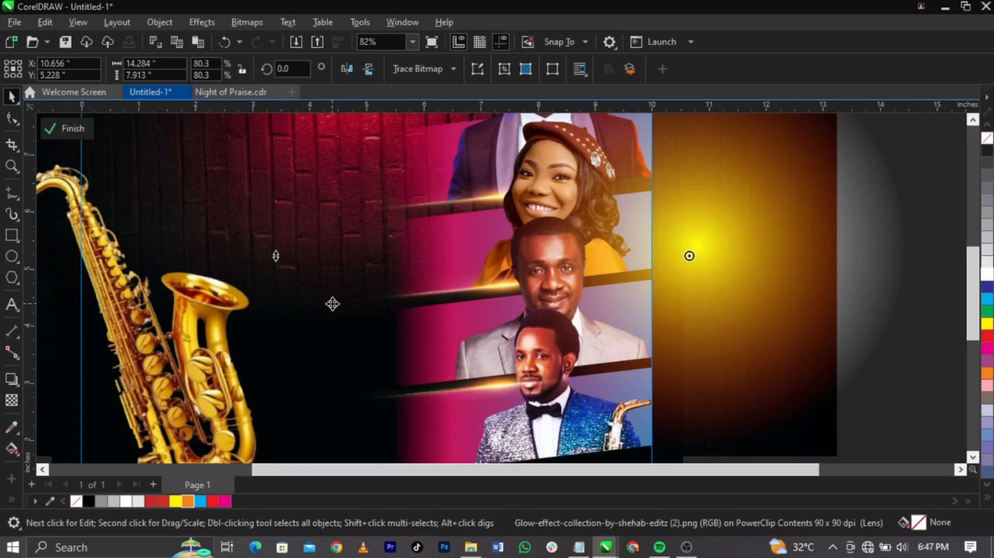
{"action": "key", "text": "Delete"}
{"action": "left_click", "coordinate": [352, 299]}
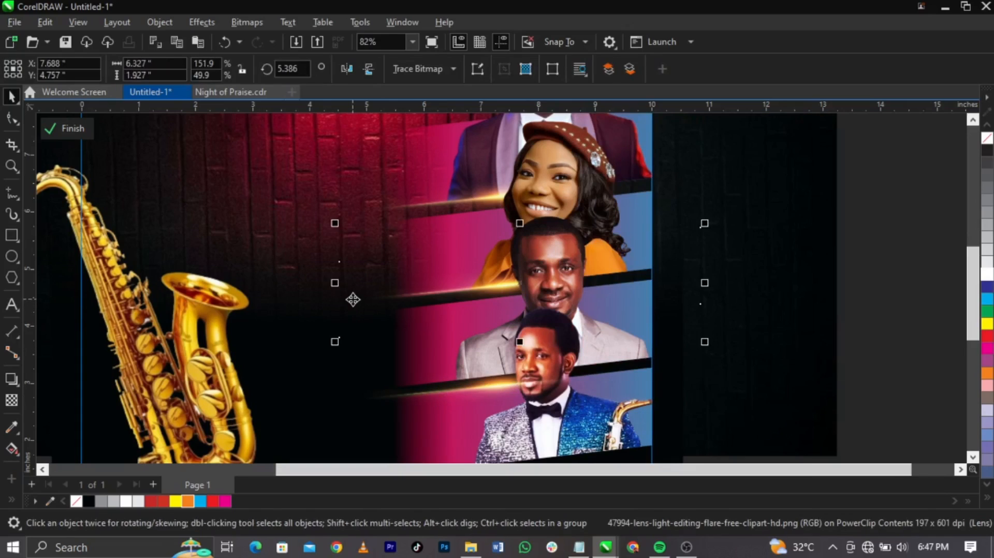
{"action": "key", "text": "Down"}
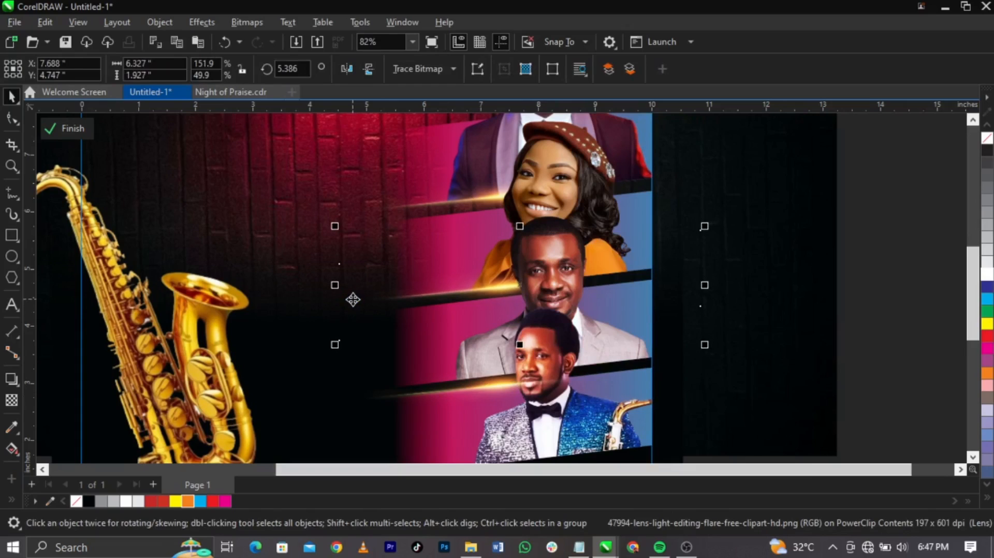
{"action": "key", "text": "Down"}
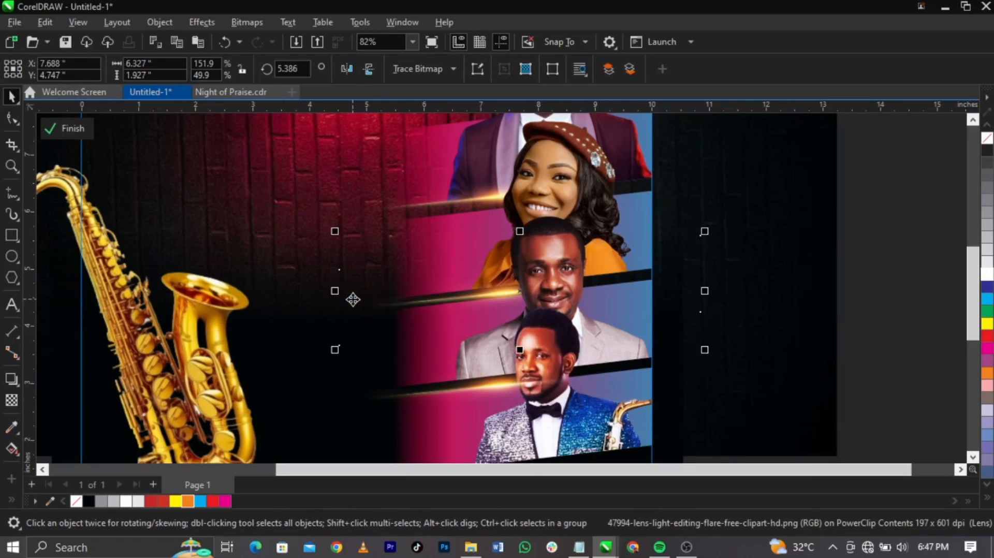
{"action": "key", "text": "Down"}
{"action": "key", "text": "Down"}
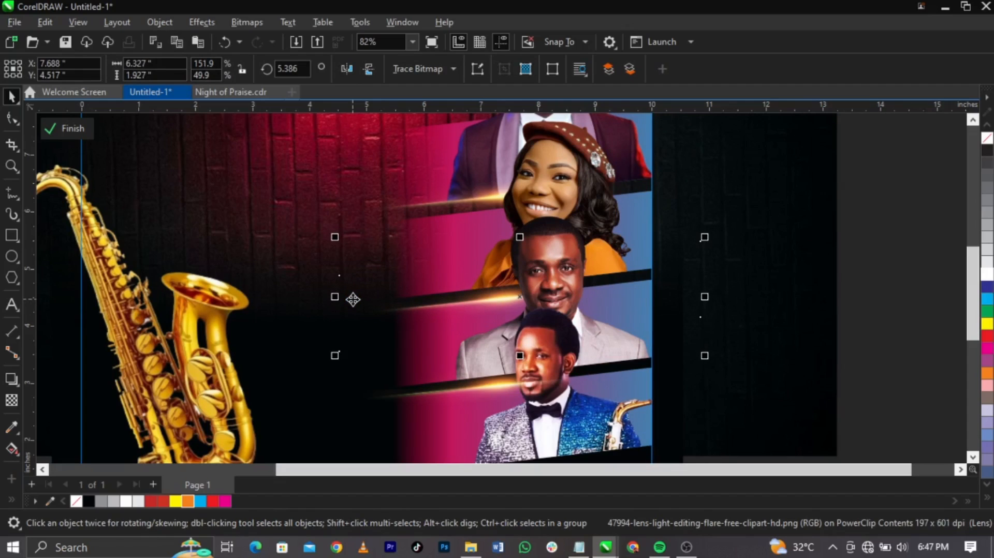
- Fine-tune the uppermost flare's vertical position along the first strip's lower edge
{"action": "left_click", "coordinate": [393, 210]}
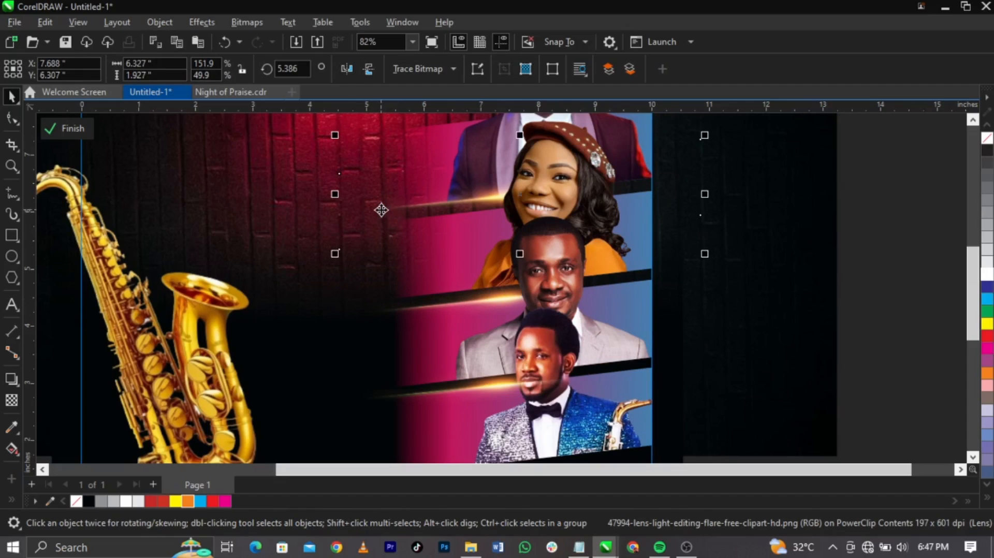
{"action": "key", "text": "Down"}
{"action": "key", "text": "Up"}
{"action": "key", "text": "Up"}
{"action": "key", "text": "Up"}
- Paste the large yellow glow back over the flyer's right edge and finish editing the PowerClip
{"action": "key", "text": "ctrl+v"}
{"action": "scroll", "coordinate": [518, 290], "scroll_direction": "down", "scroll_amount": 3}
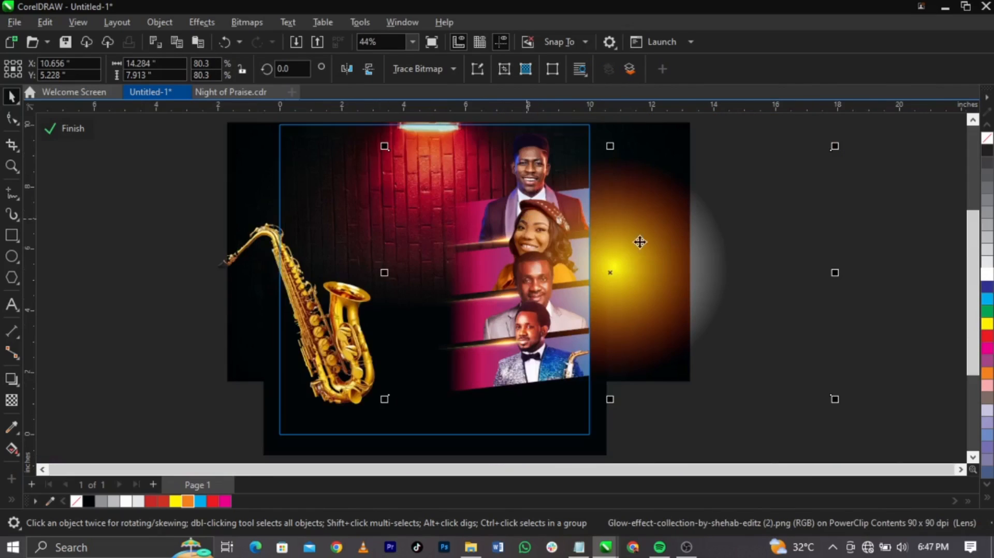
{"action": "left_click", "coordinate": [928, 292], "text": "ctrl"}
{"action": "left_click", "coordinate": [823, 292]}
{"action": "key", "text": "F4"}
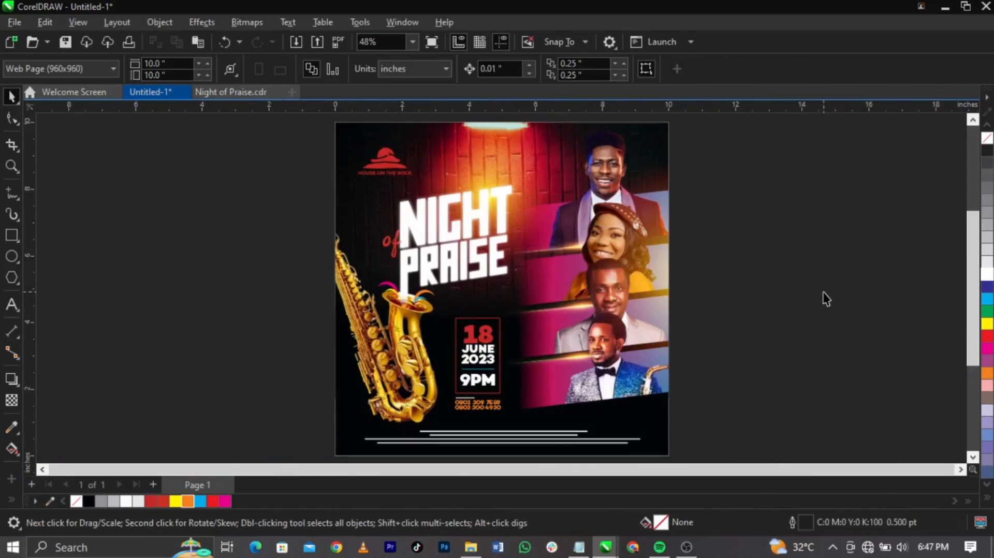
- Copy the "2023" text from the date frame onto the first pink strip beside the portraits
{"action": "key", "text": "z"}
{"action": "left_click_drag", "start_coordinate": [304, 184], "coordinate": [763, 464]}
{"action": "key", "text": "space"}
{"action": "left_click_drag", "start_coordinate": [444, 347], "coordinate": [533, 175]}
{"action": "key", "text": "z"}
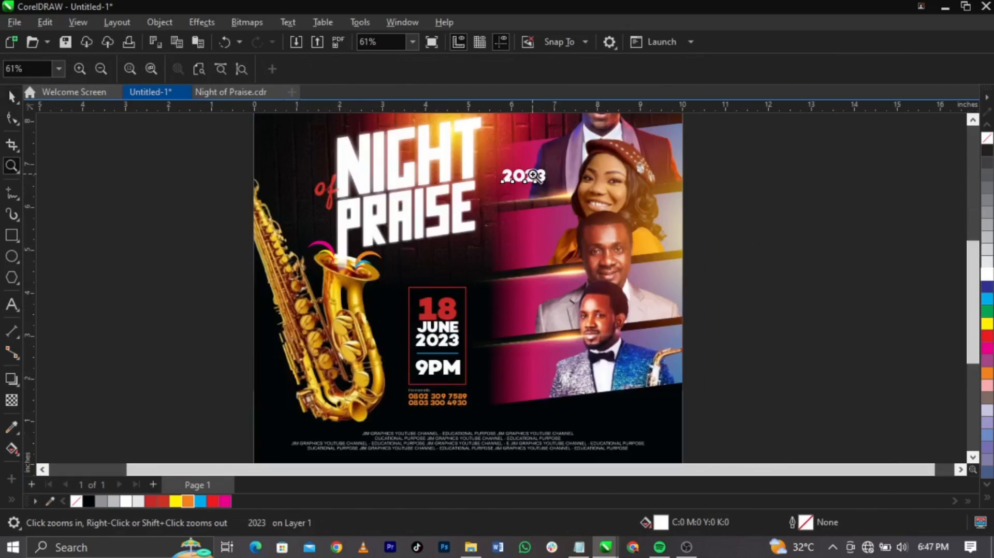
{"action": "left_click_drag", "start_coordinate": [445, 139], "coordinate": [601, 222]}
{"action": "key", "text": "space"}
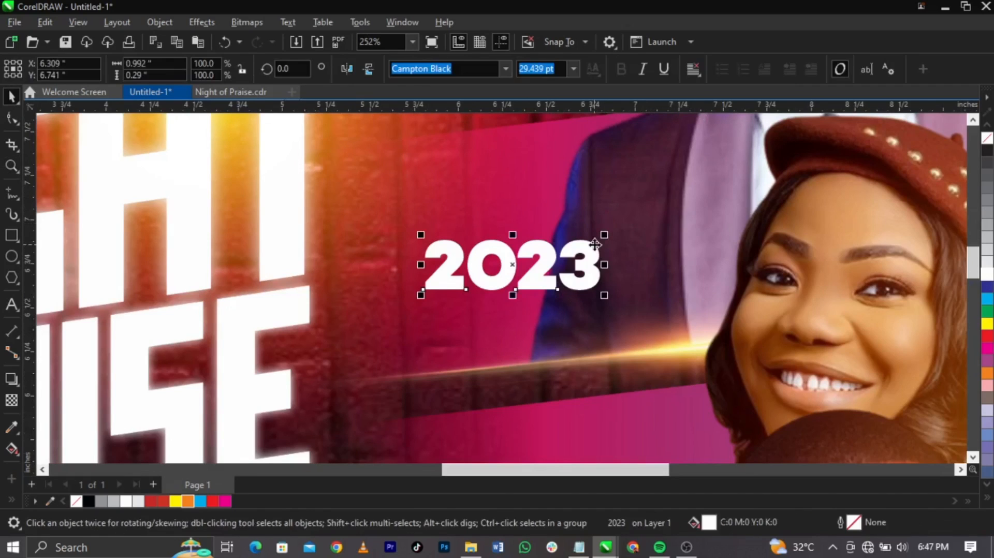
- Replace the copied text with "MOSES BLISS" on two lines
{"action": "double_click", "coordinate": [595, 246]}
{"action": "key", "text": "ctrl+a"}
{"action": "type", "text": "MOSESE"}
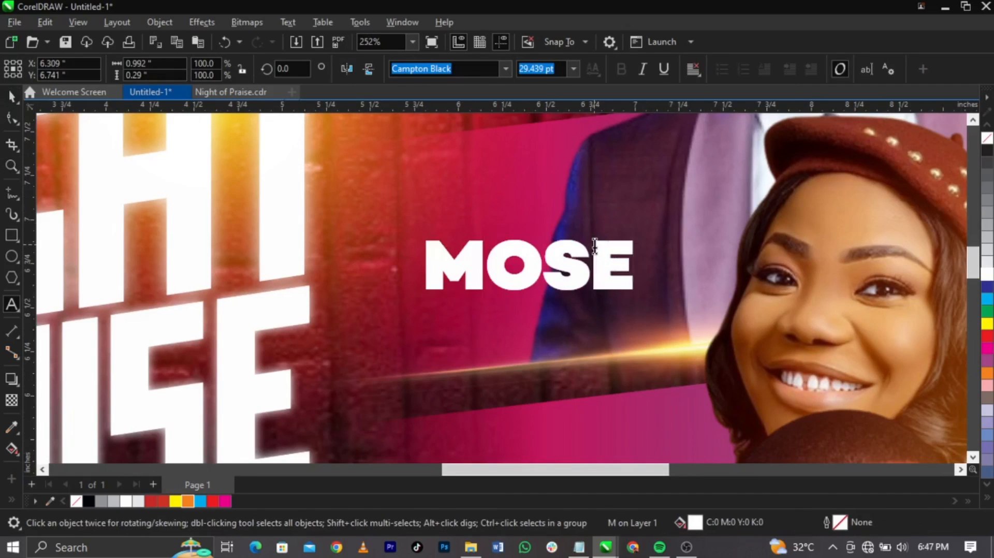
{"action": "key", "text": "Return"}
{"action": "key", "text": "BackSpace"}
{"action": "key", "text": "BackSpace"}
{"action": "key", "text": "Return"}
{"action": "type", "text": "BLISS"}
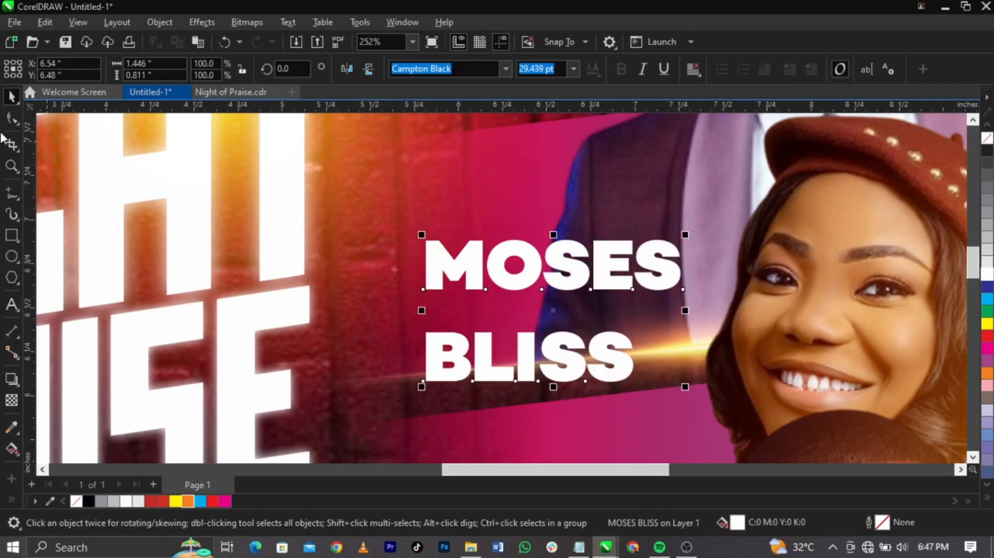
- Tighten the artist name's line spacing and scale the text down to about 0.8 by 0.35 inches
{"action": "left_click", "coordinate": [12, 118]}
{"action": "left_click_drag", "start_coordinate": [416, 394], "coordinate": [421, 355]}
{"action": "key", "text": "space"}
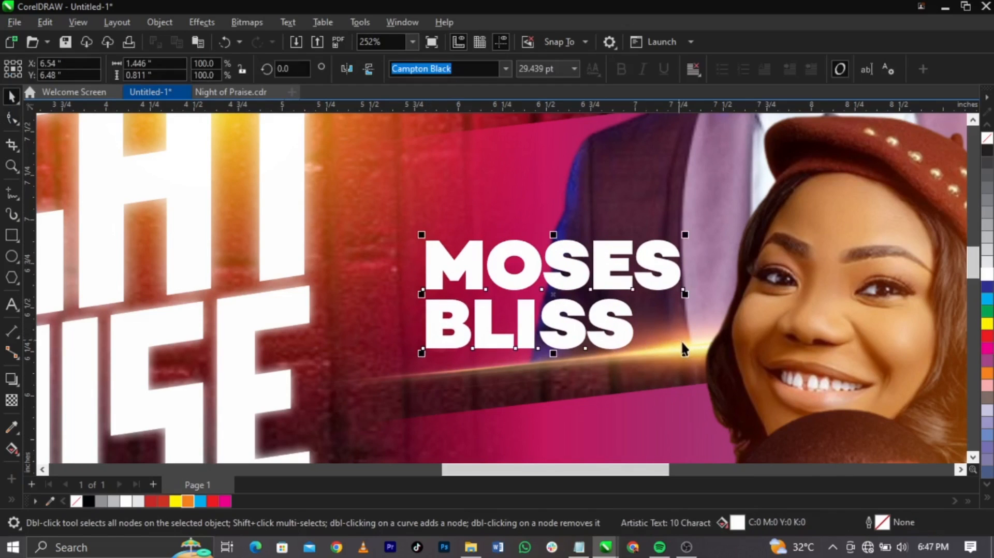
{"action": "left_click_drag", "start_coordinate": [686, 354], "coordinate": [573, 346]}
- Copy the artist name text straight down onto the second pink strip
{"action": "key", "text": "z"}
{"action": "right_click", "coordinate": [538, 288]}
{"action": "key", "text": "space"}
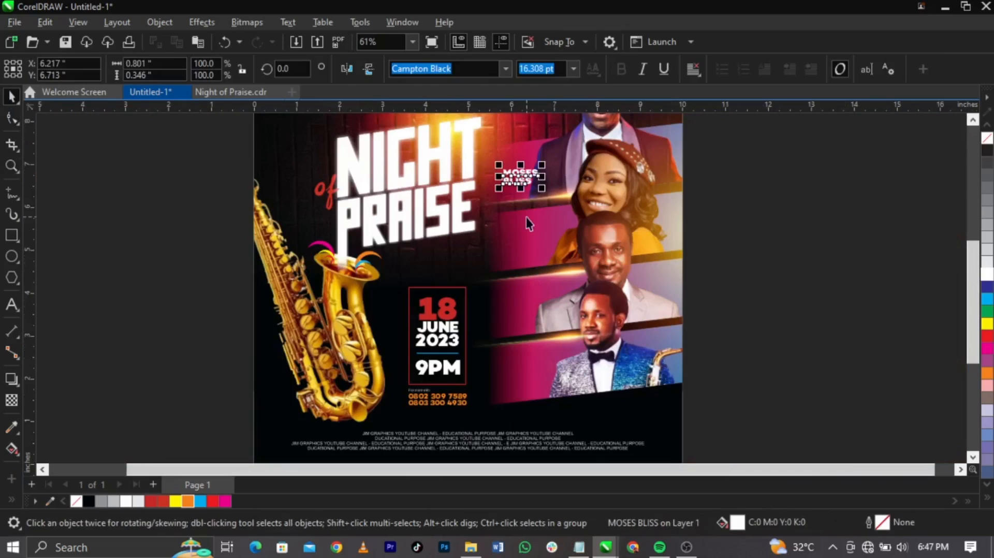
{"action": "left_click_drag", "start_coordinate": [522, 179], "coordinate": [531, 238]}
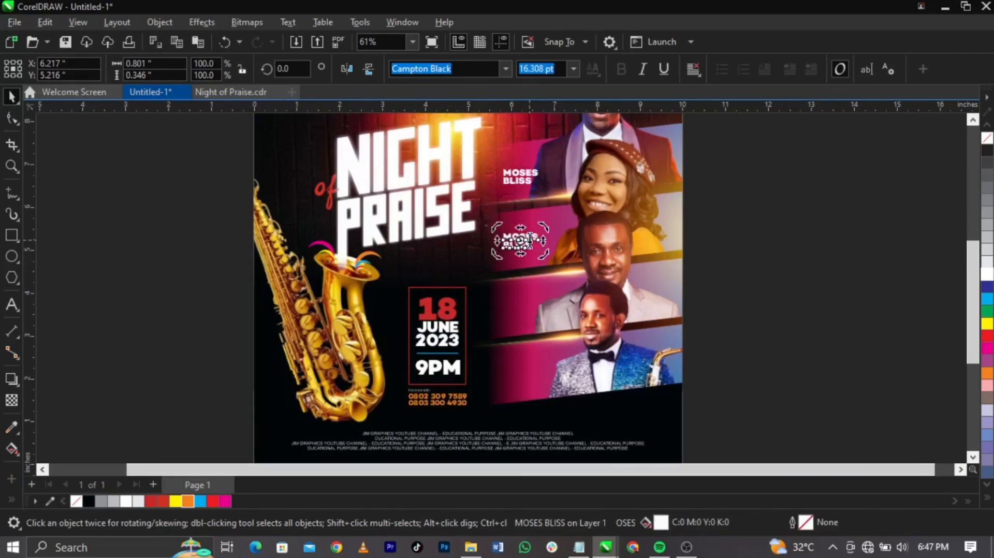
- Replace the artist name on the second pink strip with "MERCY CHINWO" on two lines
{"action": "double_click", "coordinate": [530, 238]}
{"action": "key", "text": "ctrl+a"}
{"action": "type", "text": "MERCY"}
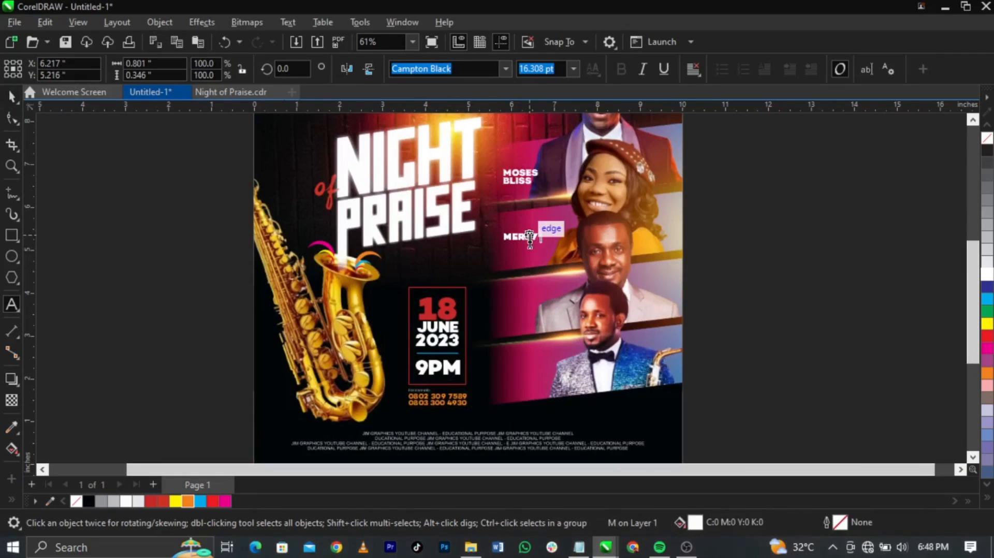
{"action": "key", "text": "Return"}
{"action": "type", "text": "CHINWO"}
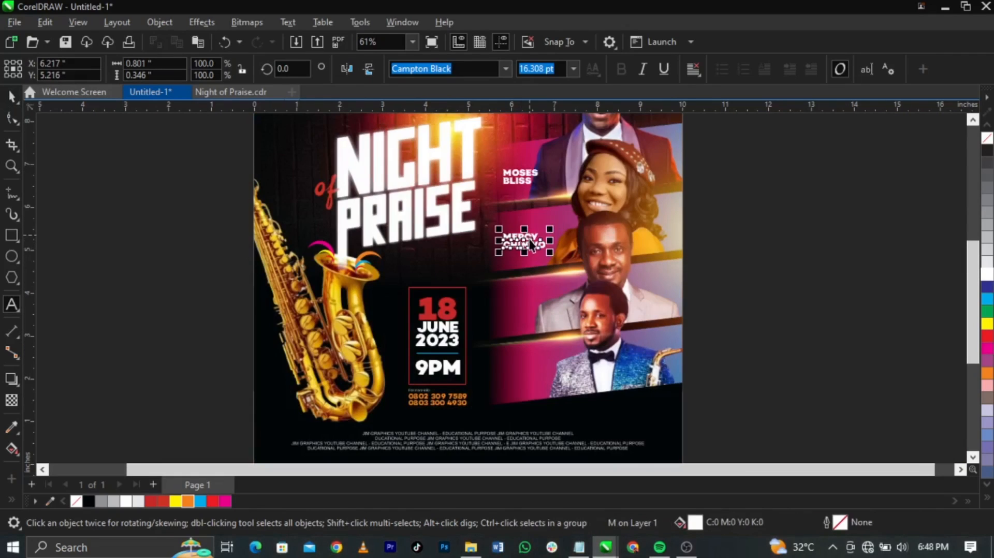
{"action": "key", "text": "ctrl+space"}
- Copy the second artist name down onto the third pink strip and change it to "NATHANIEL BASSEY" on two lines
{"action": "left_click_drag", "start_coordinate": [529, 241], "coordinate": [536, 307]}
{"action": "right_click", "coordinate": [537, 307]}
{"action": "double_click", "coordinate": [536, 308]}
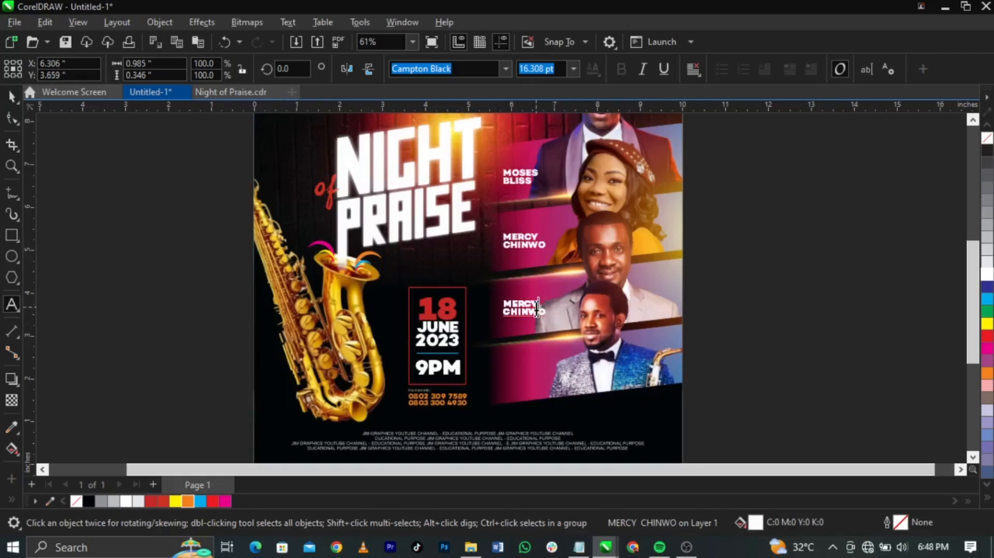
{"action": "key", "text": "ctrl+a"}
{"action": "type", "text": "NAT"}
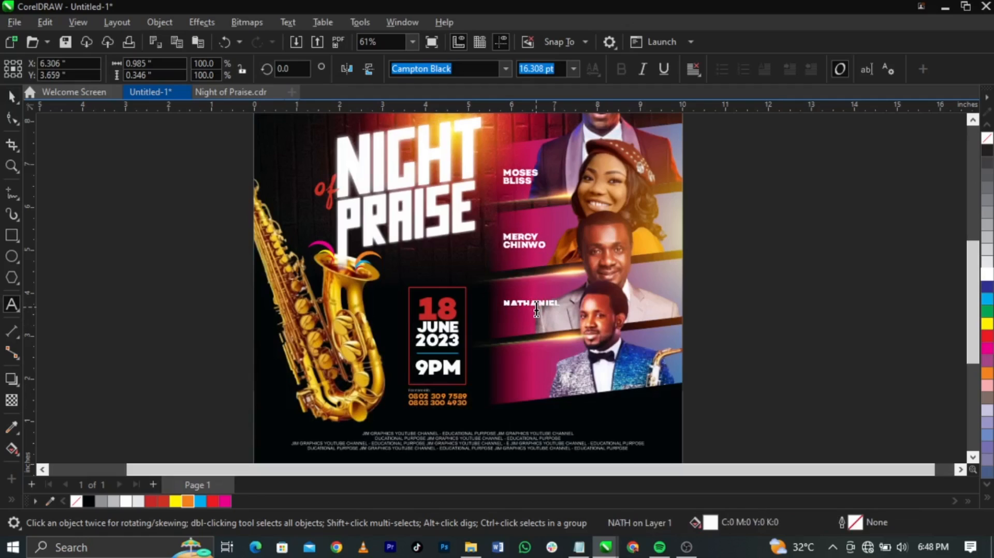
{"action": "key", "text": "ctrl+space"}
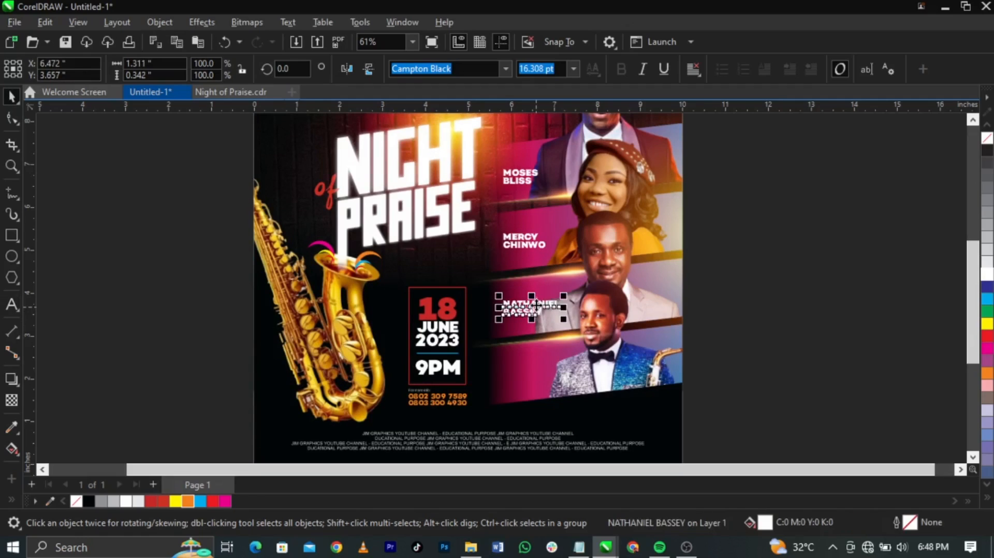
- Copy the third artist name straight down onto the fourth pink strip and change it to "BEEJAX SAX" on two lines
{"action": "left_click_drag", "start_coordinate": [537, 309], "coordinate": [536, 373]}
{"action": "right_click", "coordinate": [536, 374]}
{"action": "double_click", "coordinate": [536, 374]}
{"action": "key", "text": "ctrl+a"}
{"action": "type", "text": "BEE"}
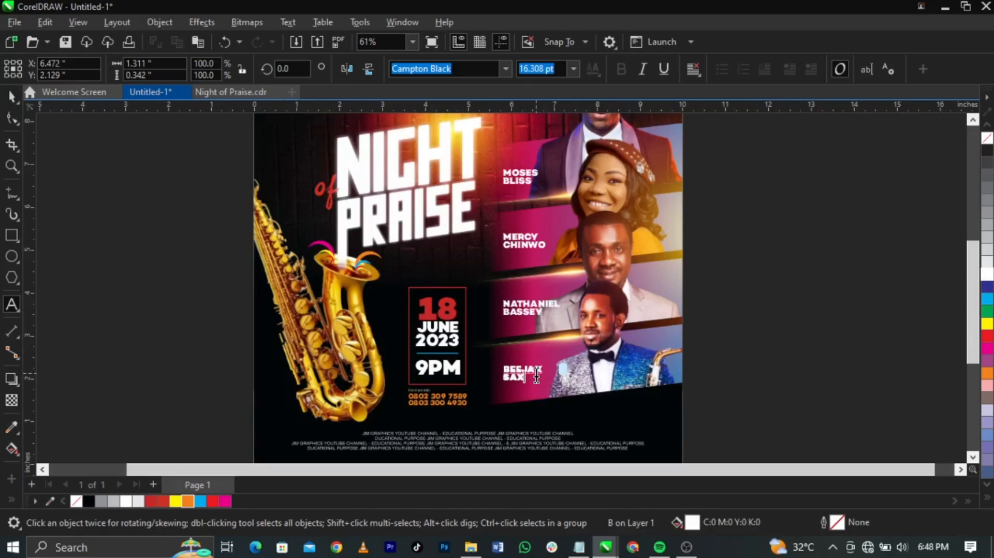
{"action": "key", "text": "ctrl+space"}
- Skew all four artist names together so their lines rise to match the slant of the pink strips
{"action": "left_click_drag", "start_coordinate": [724, 413], "coordinate": [463, 131]}
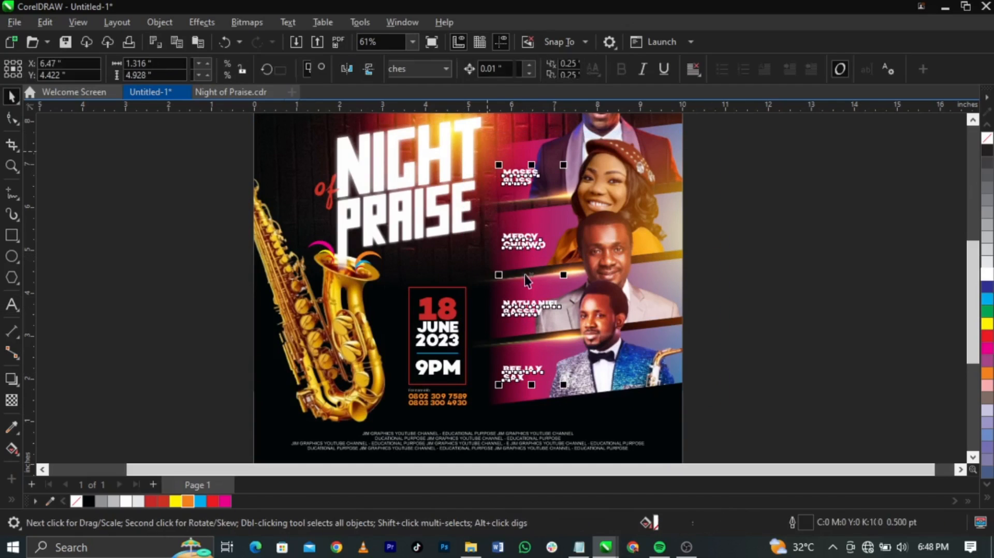
{"action": "left_click", "coordinate": [523, 249]}
{"action": "key", "text": "Escape"}
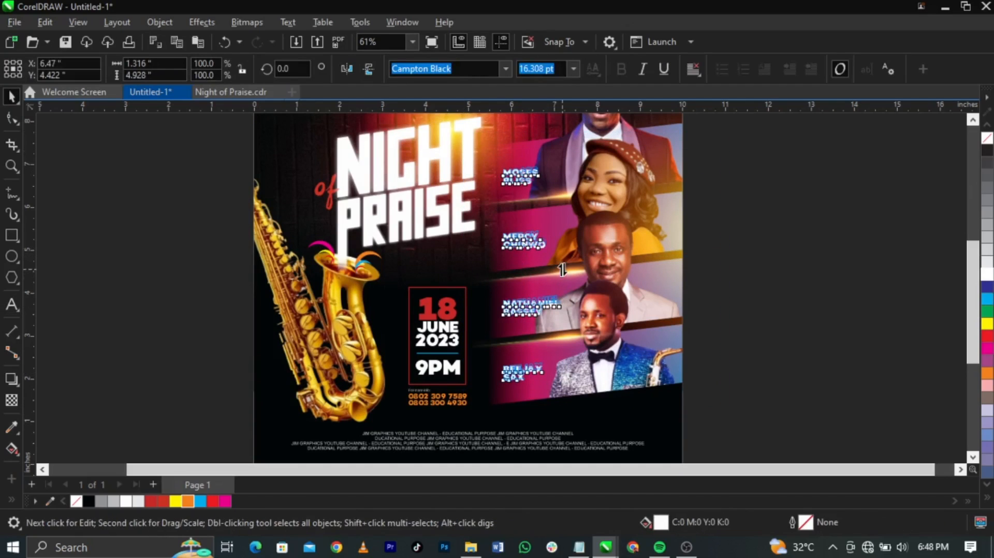
{"action": "key", "text": "Escape"}
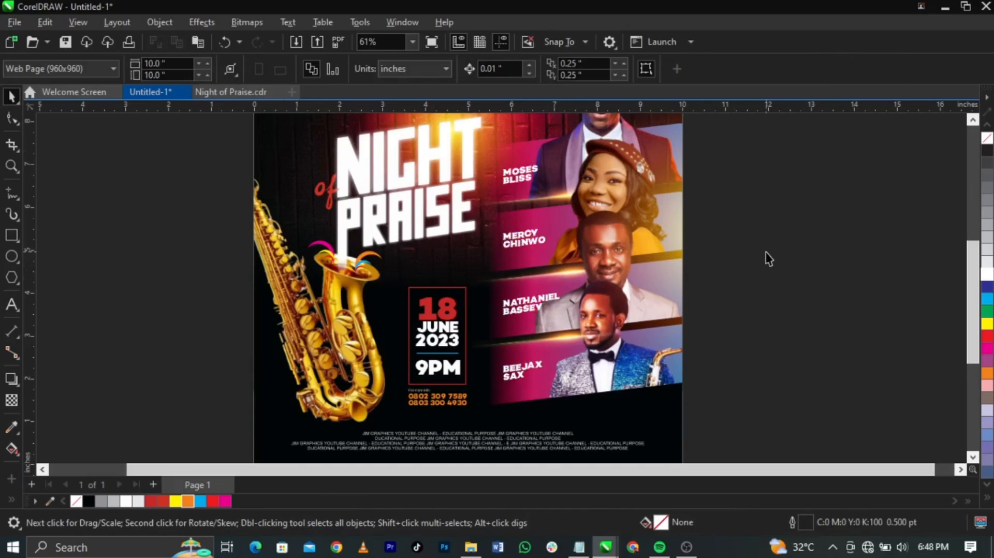
- Copy the title's glow effect image onto the saxophone and scale the copy down to about 3.9 by 2.2 inches
{"action": "key", "text": "z"}
{"action": "right_click", "coordinate": [790, 261]}
{"action": "key", "text": "space"}
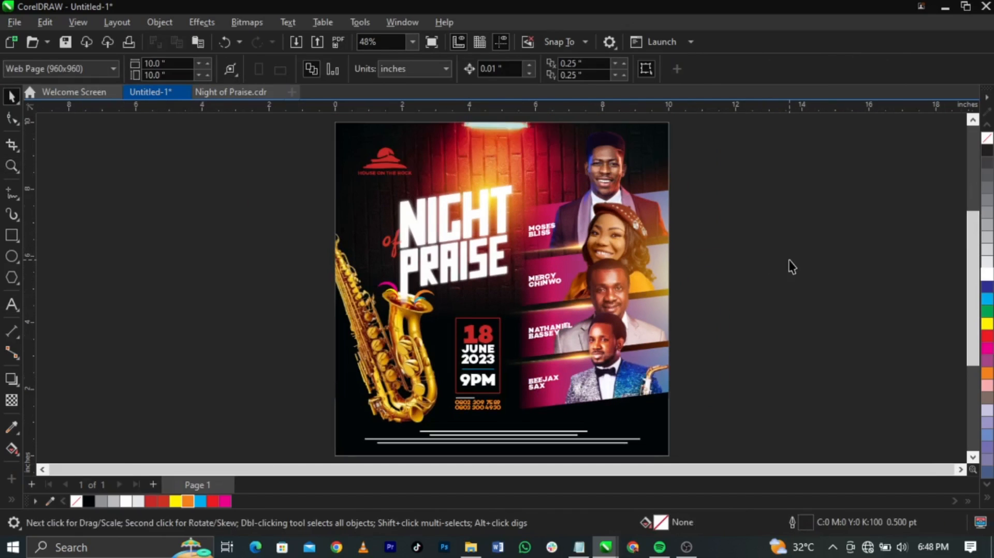
{"action": "mouse_move", "coordinate": [496, 212]}
{"action": "left_mouse_down"}
{"action": "mouse_move", "coordinate": [449, 344]}
{"action": "mouse_move", "coordinate": [448, 328]}
{"action": "left_mouse_up"}
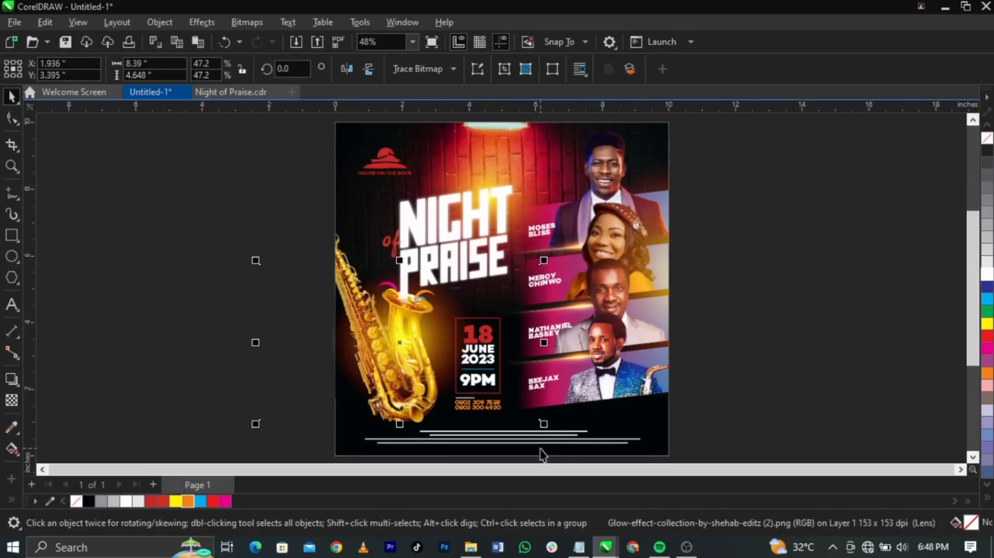
{"action": "left_click_drag", "start_coordinate": [540, 420], "coordinate": [466, 399]}
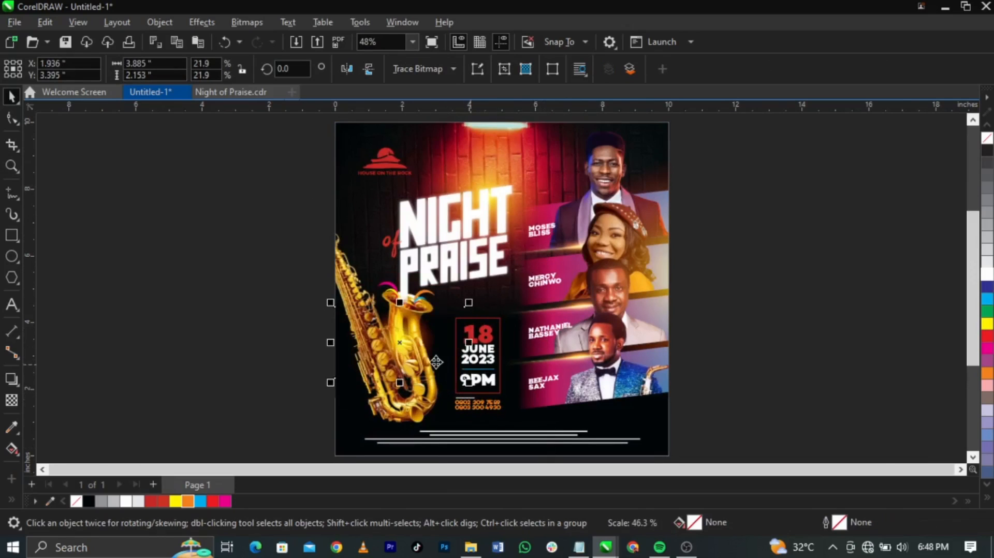
- Move the small glow up onto the saxophone's bell opening, fine-tune its size, and preview the flyer full screen
{"action": "left_click_drag", "start_coordinate": [435, 359], "coordinate": [439, 319]}
{"action": "left_click_drag", "start_coordinate": [473, 264], "coordinate": [477, 258]}
{"action": "left_click", "coordinate": [754, 277]}
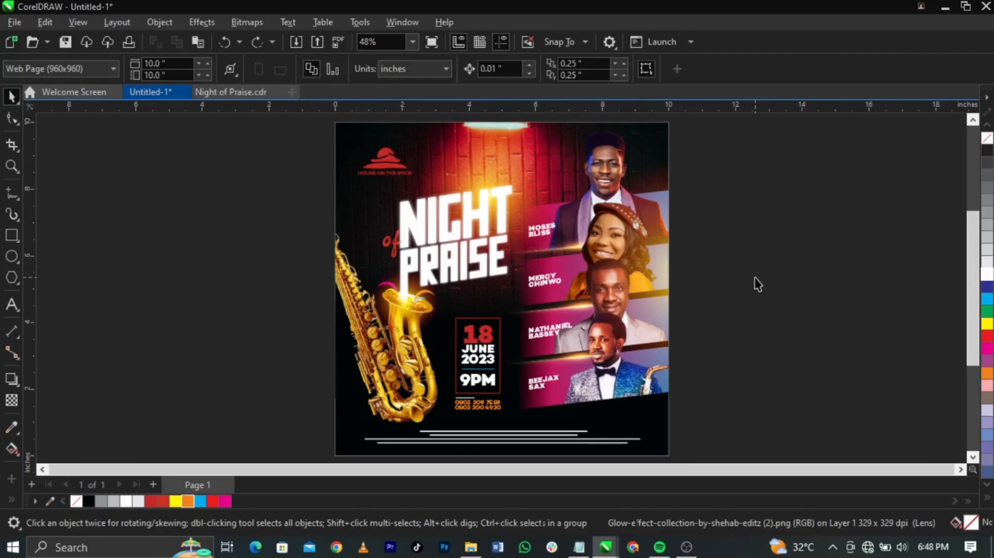
{"action": "key", "text": "F9"}
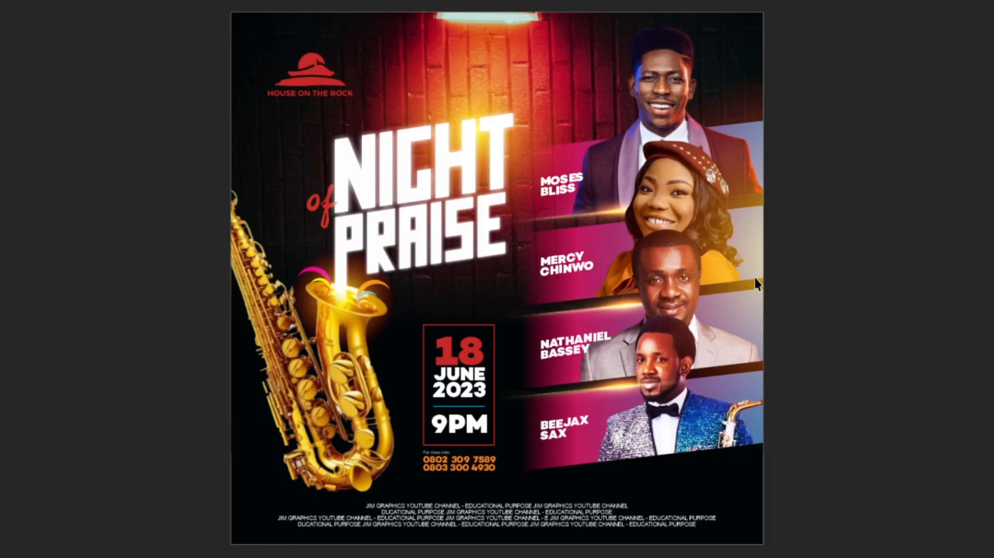